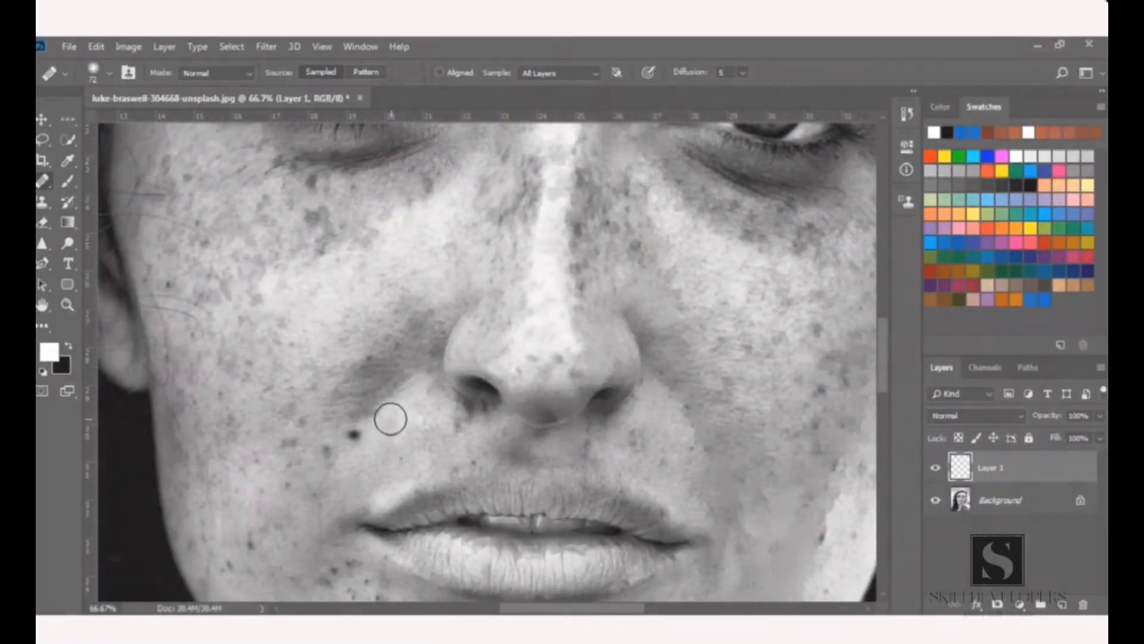
left_click(354, 436)
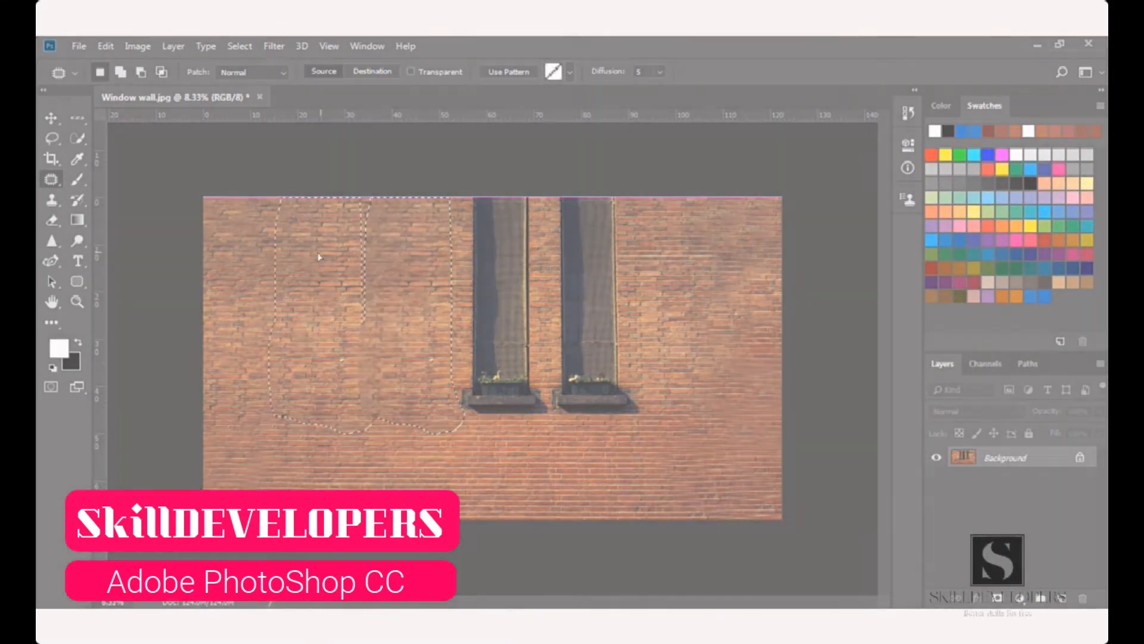
left_click_drag(319, 256, 289, 258)
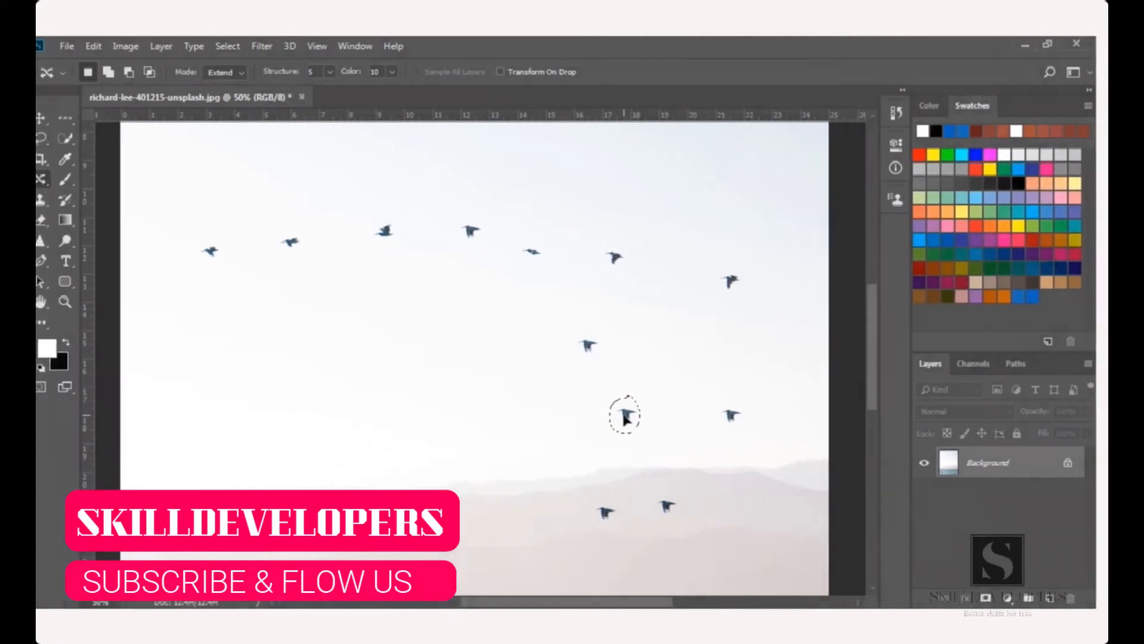
left_click_drag(638, 416, 523, 419)
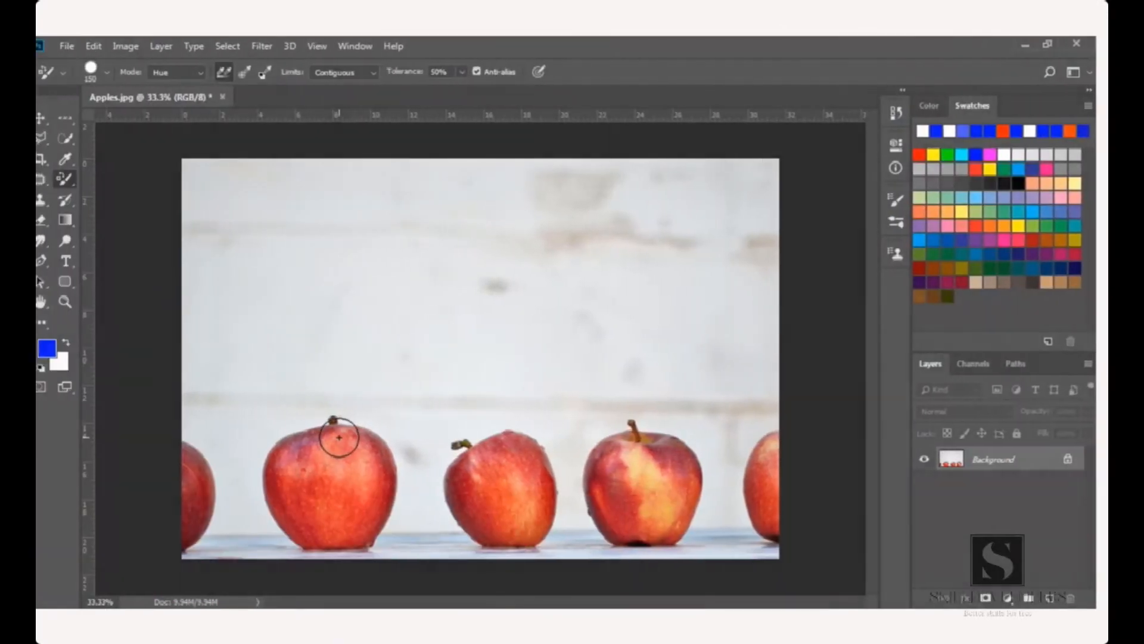
mouse_move(337, 440)
left_mouse_down()
mouse_move(302, 464)
mouse_move(364, 494)
mouse_move(320, 447)
mouse_move(365, 421)
left_mouse_up()
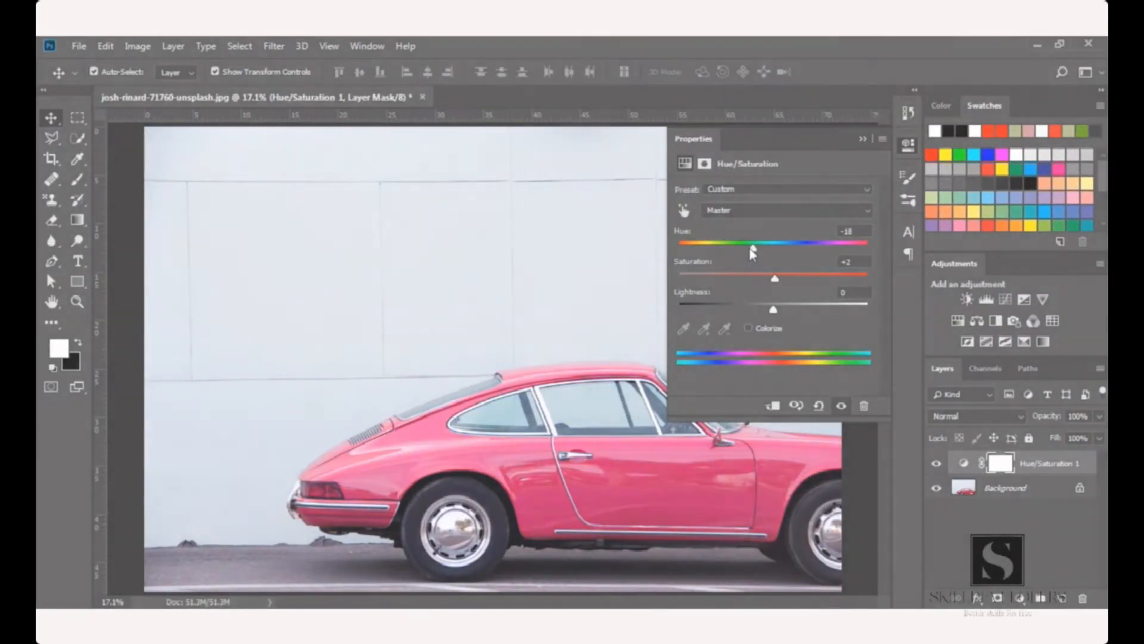
left_click_drag(752, 249, 799, 250)
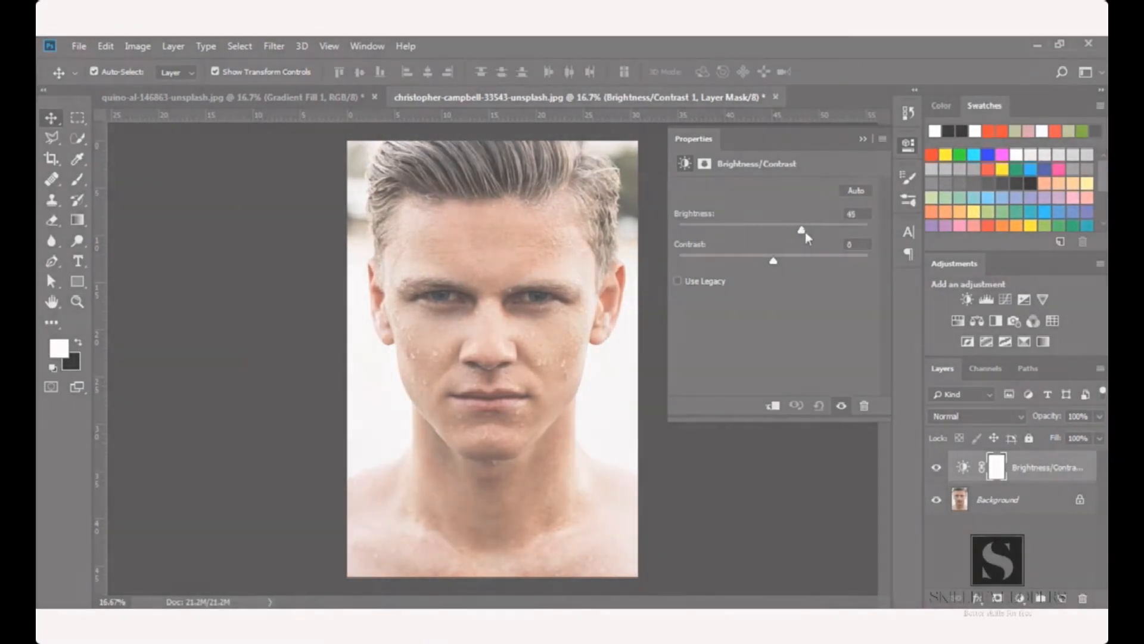
left_click_drag(806, 233, 874, 232)
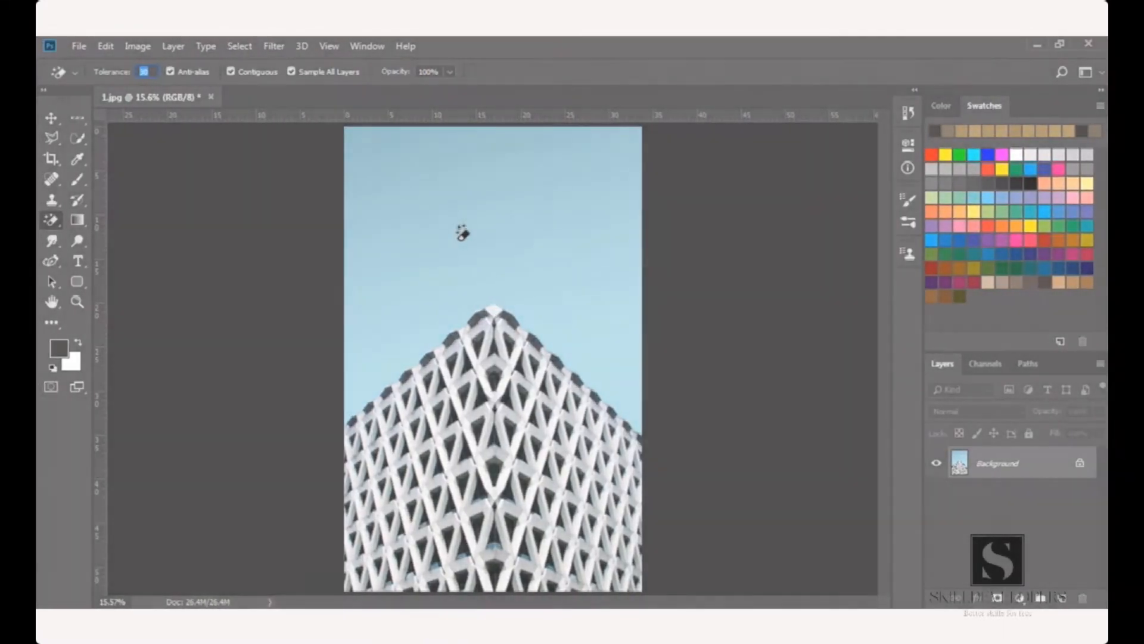
left_click(462, 234)
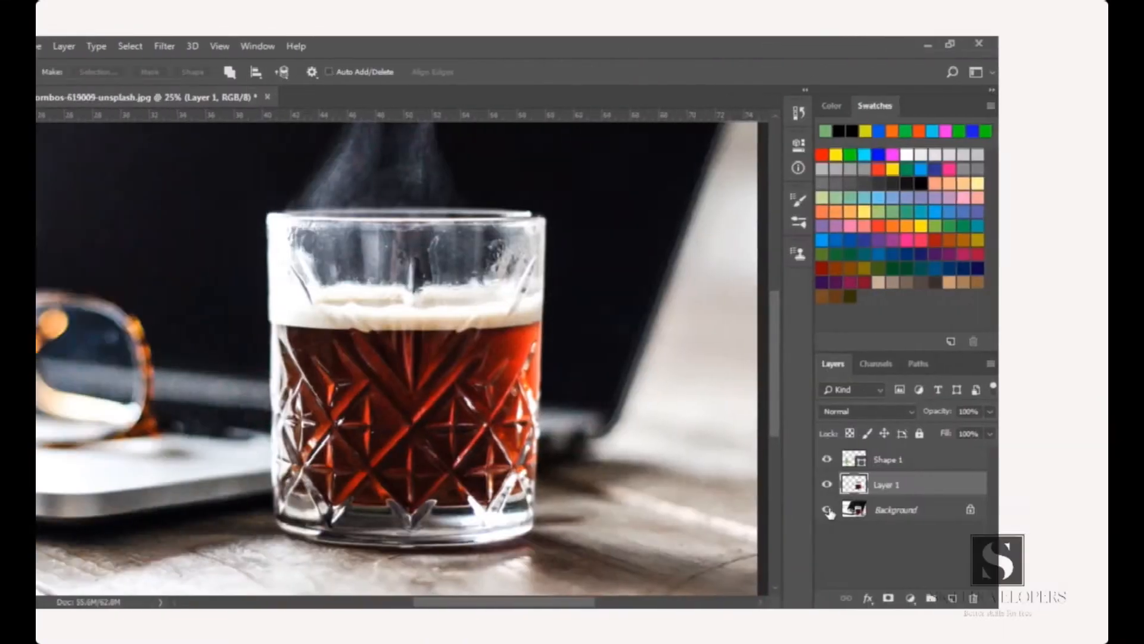
left_click(827, 510)
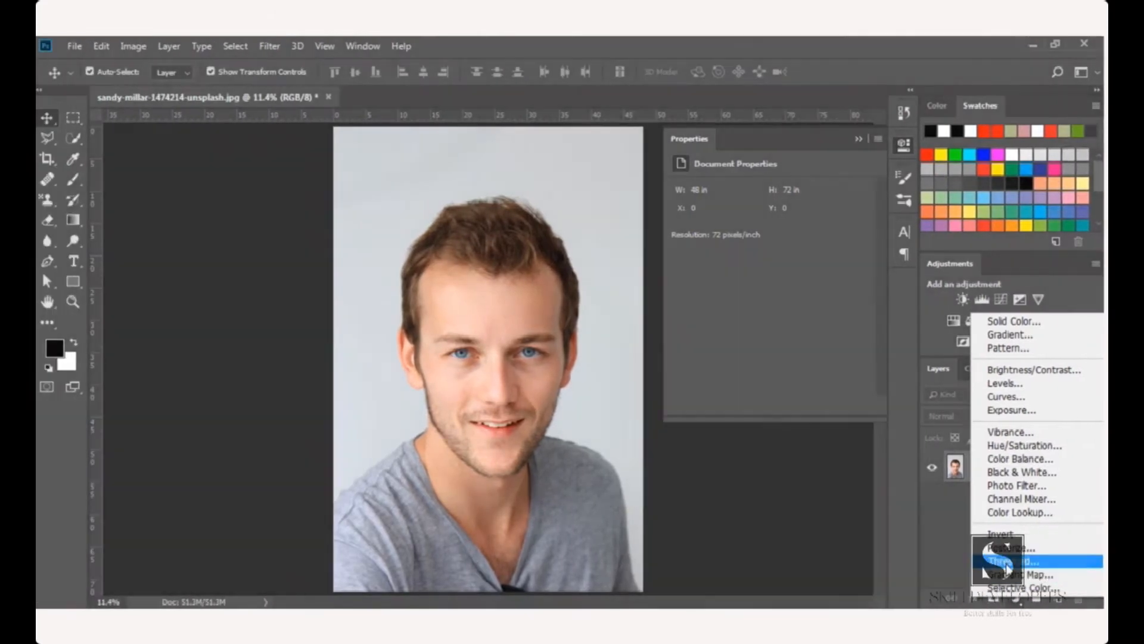
left_click(578, 561)
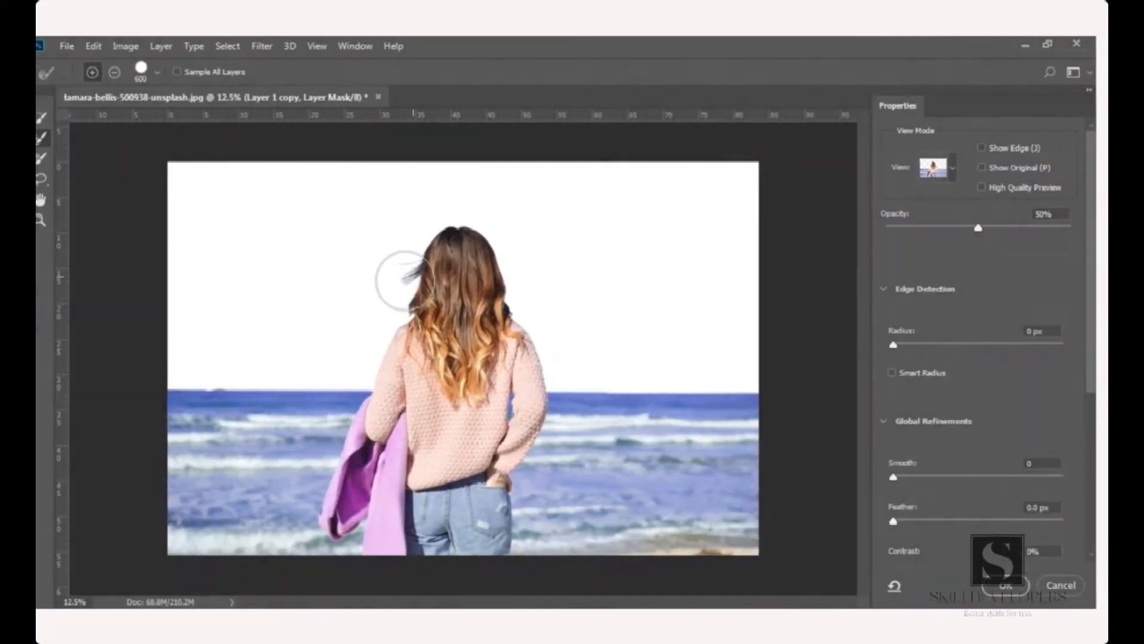
left_click_drag(402, 278, 373, 301)
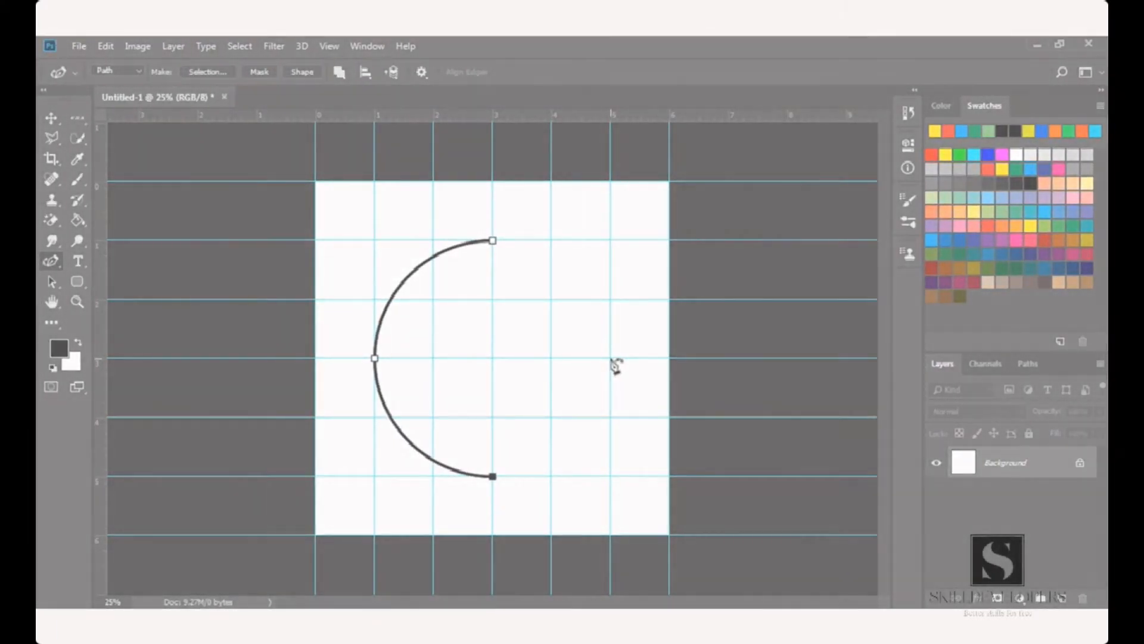
left_click(552, 358)
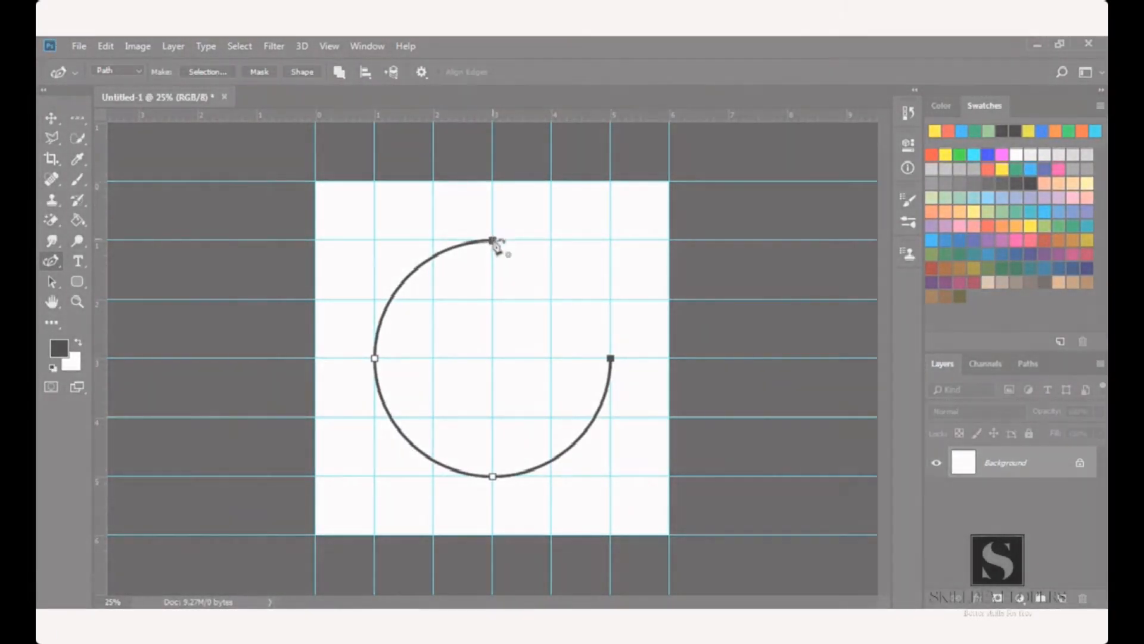
left_click(494, 241)
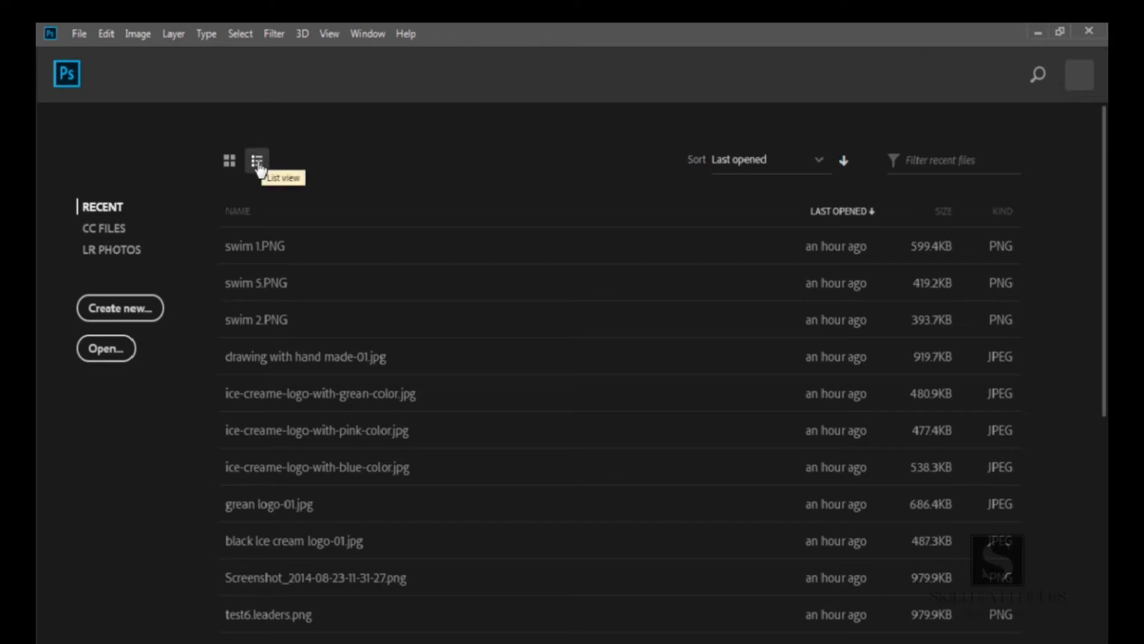
Switch the recent files between thumbnail and list views and look through them
left_click(229, 161)
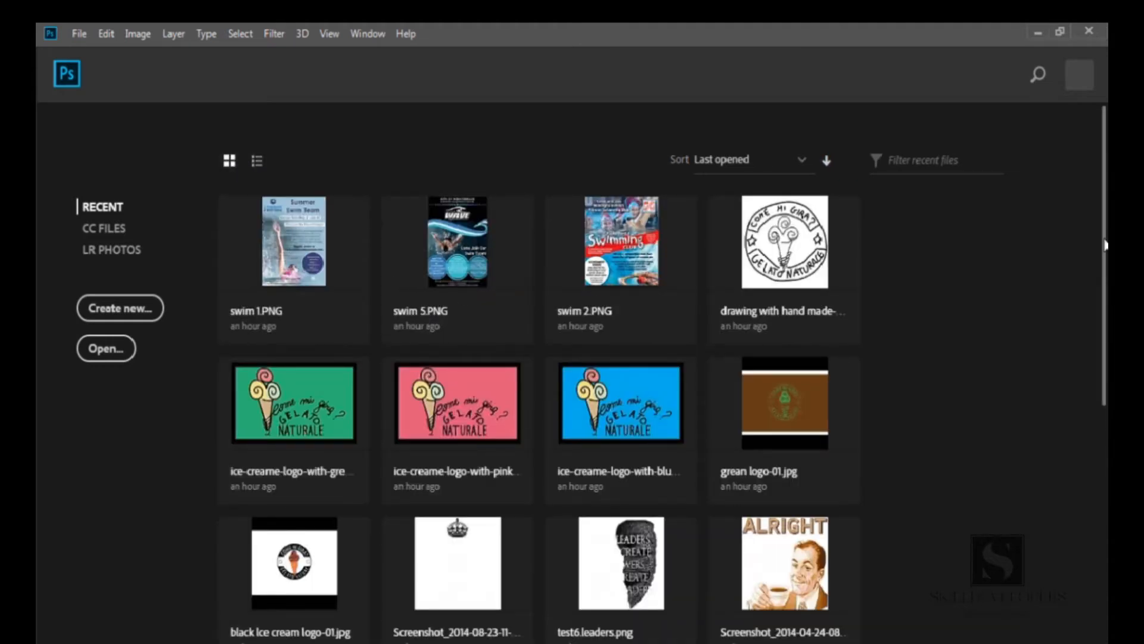
scroll(662, 373, "down", 5)
scroll(695, 259, "up", 5)
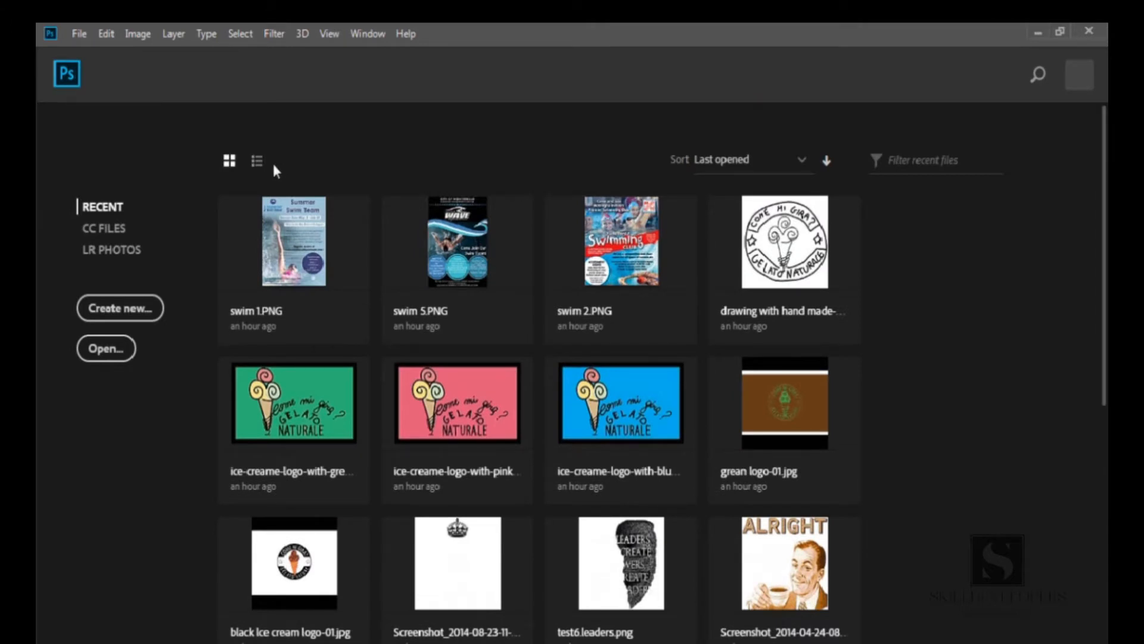
left_click(259, 166)
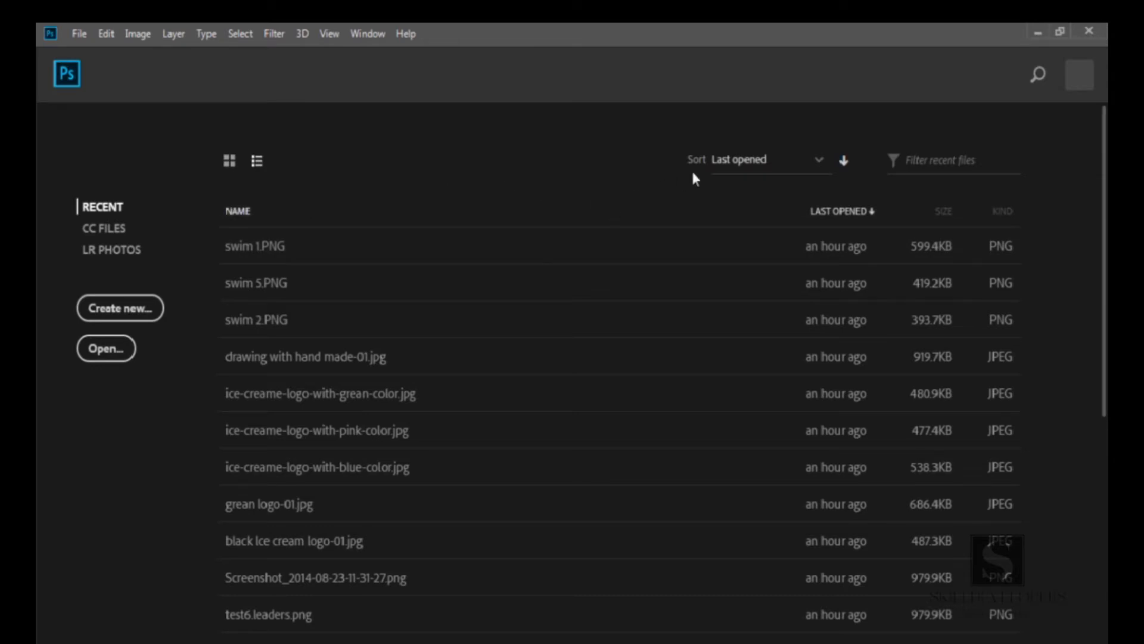
Examine the recent files' sort options and the filter field
left_click(819, 160)
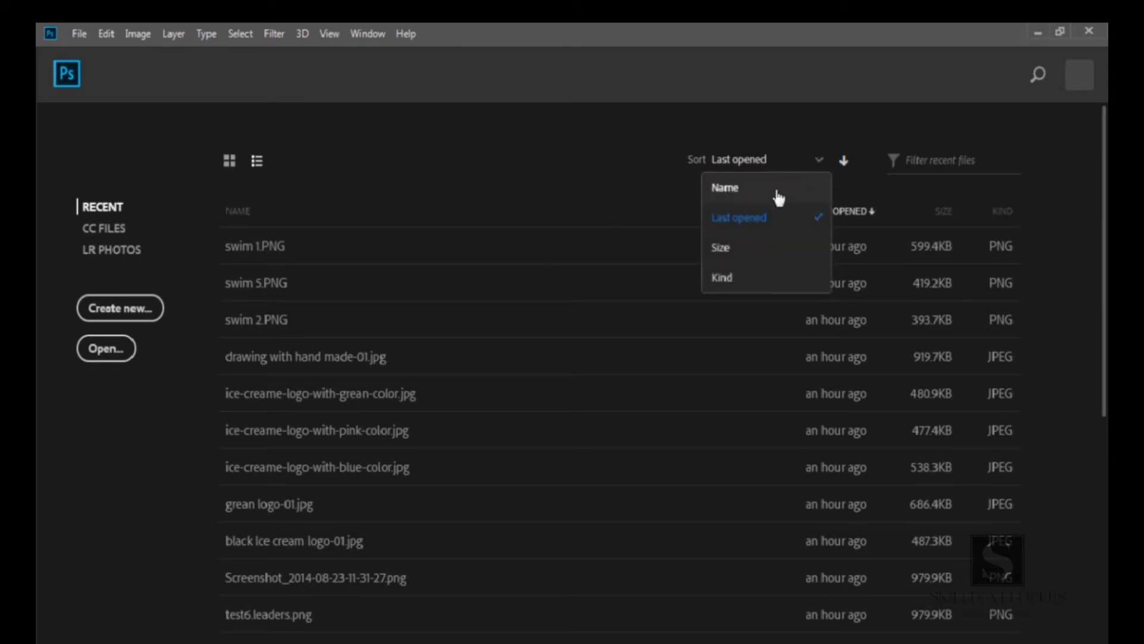
left_click(649, 187)
left_click(927, 164)
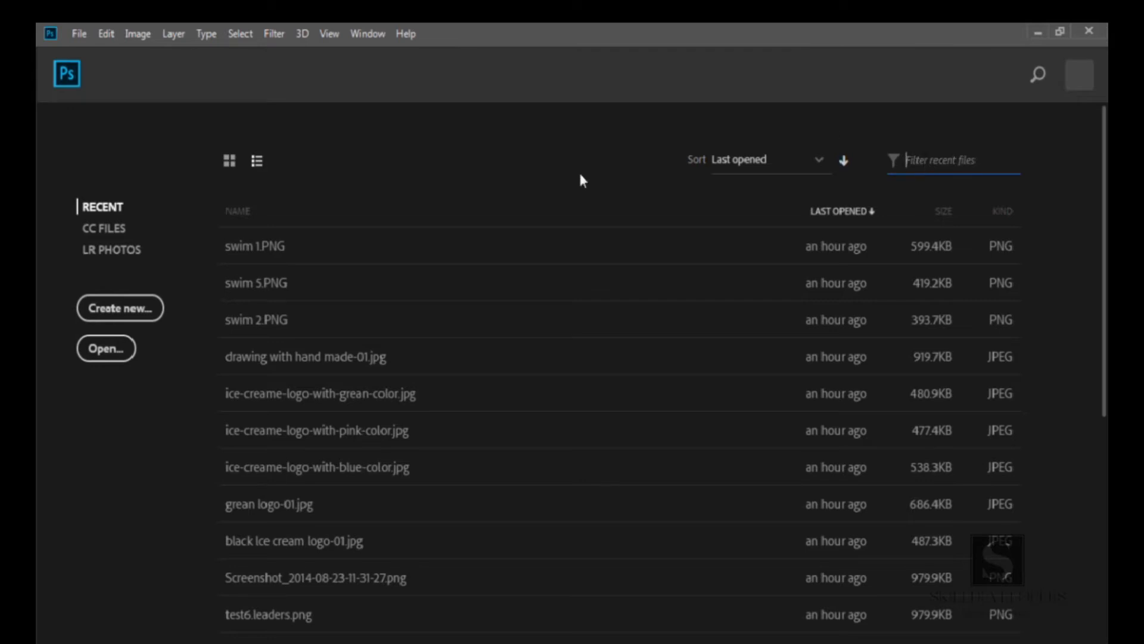
Browse the CC Files and LR Photos sections, then return to the recent files
left_click(111, 229)
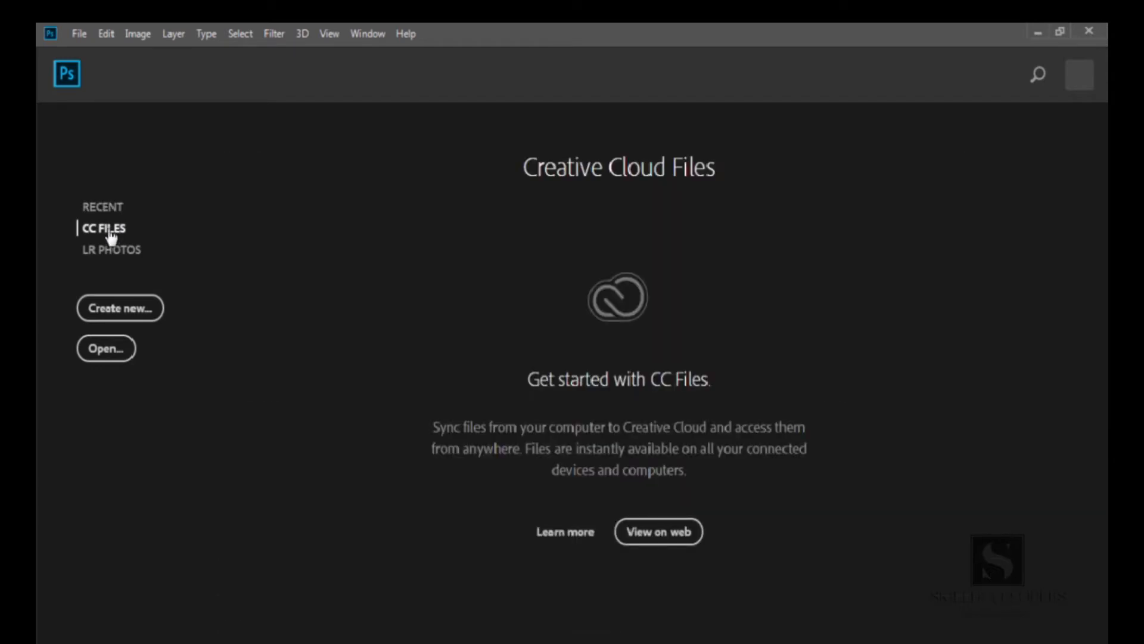
left_click(111, 257)
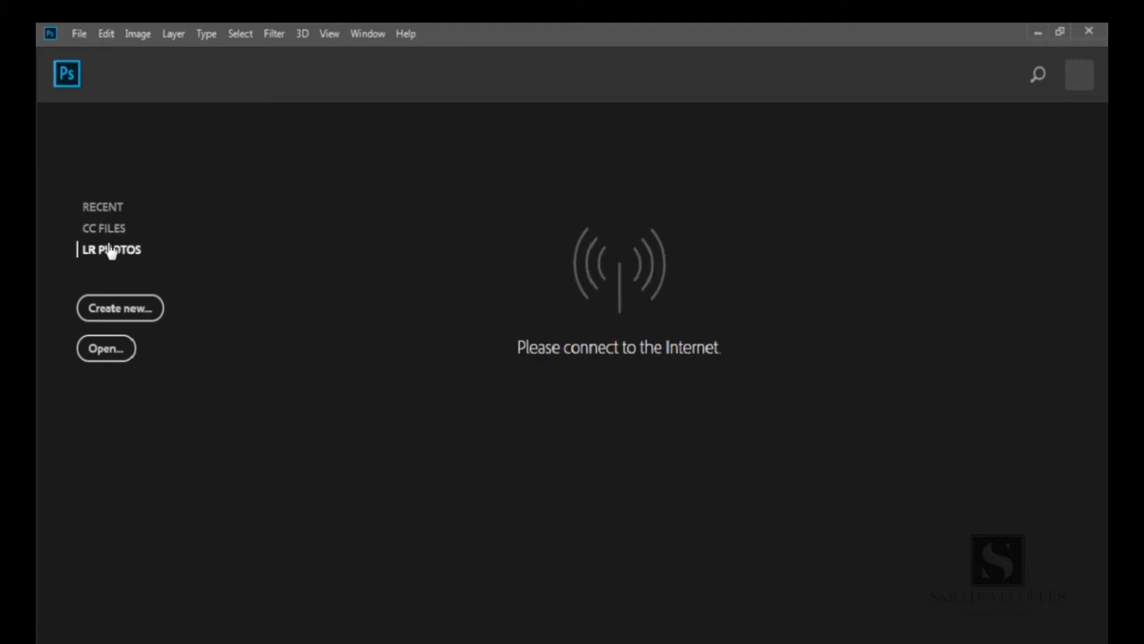
left_click(105, 212)
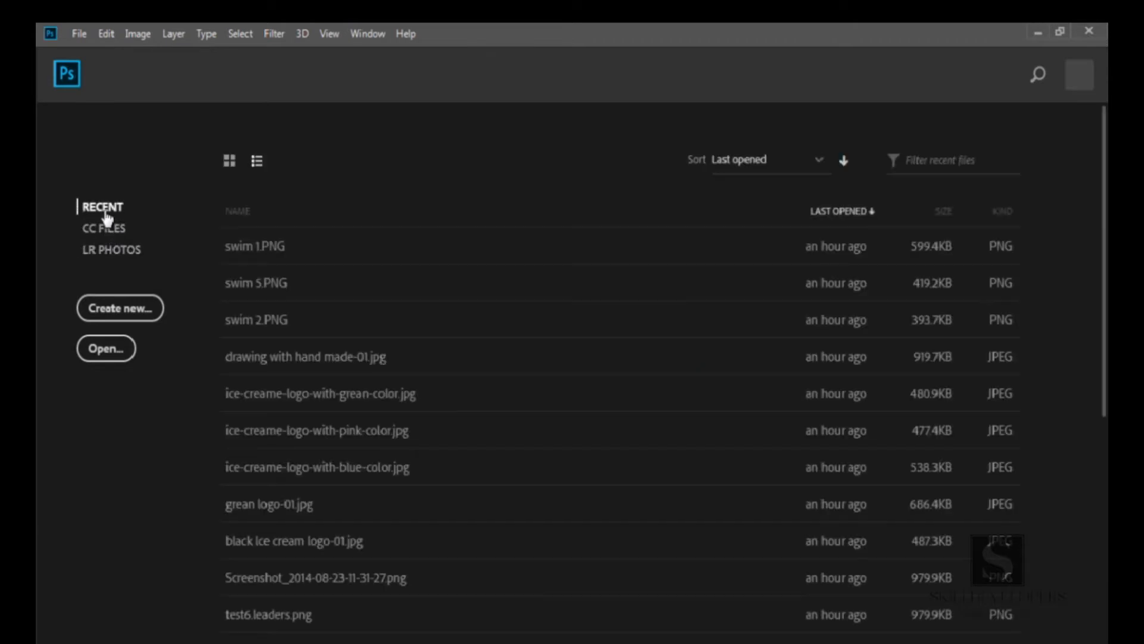
Open the file browser and look through the images in the final folder
left_click(122, 357)
left_click(325, 214)
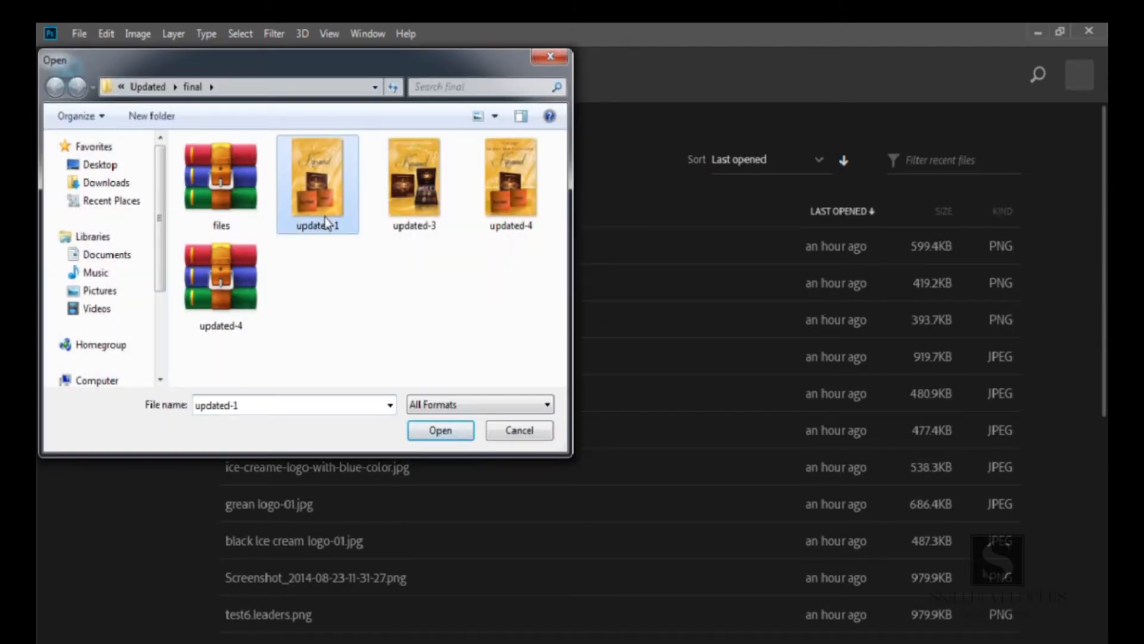
left_click(400, 212)
left_click(489, 209)
left_click(415, 191)
left_click(317, 191)
Look through the list of supported file formats and cancel the Open dialog
left_click(460, 409)
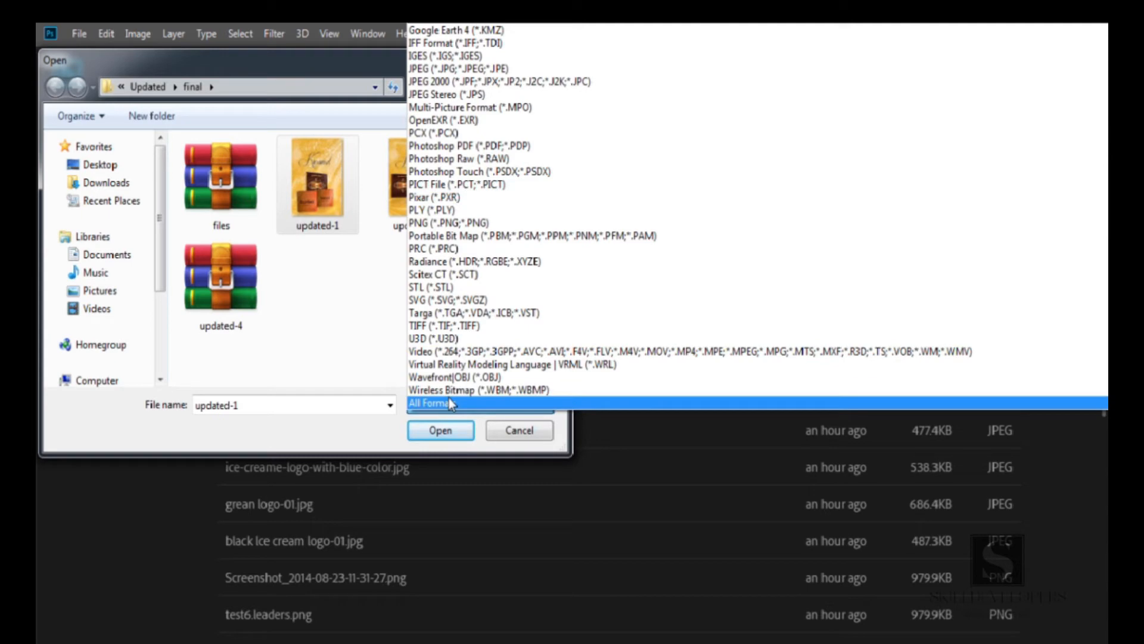
left_click(371, 434)
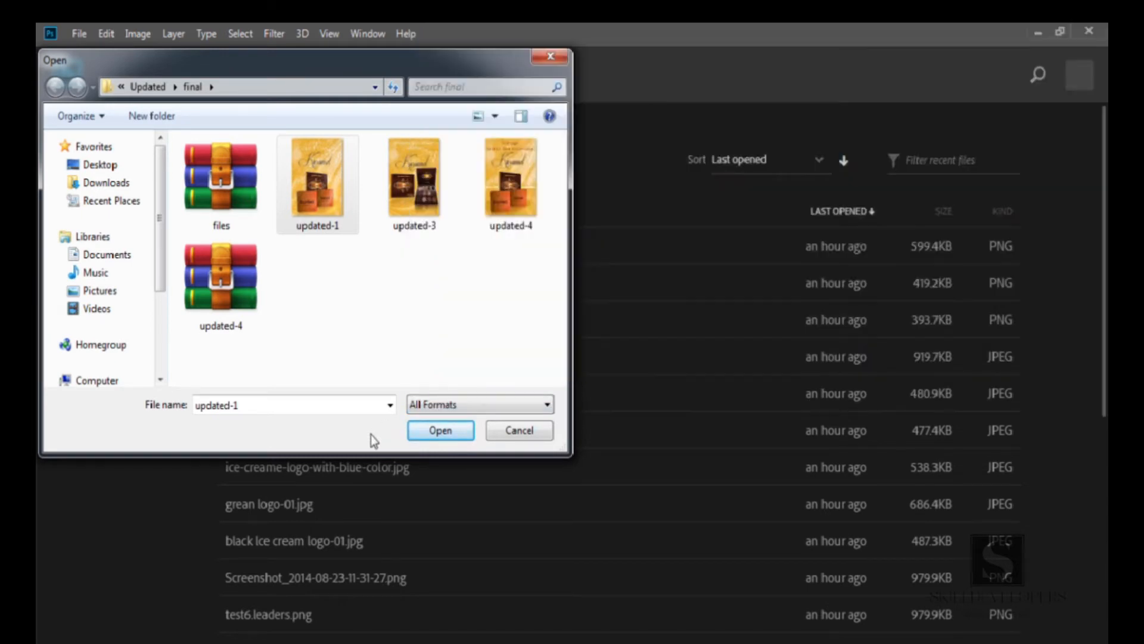
left_click(498, 435)
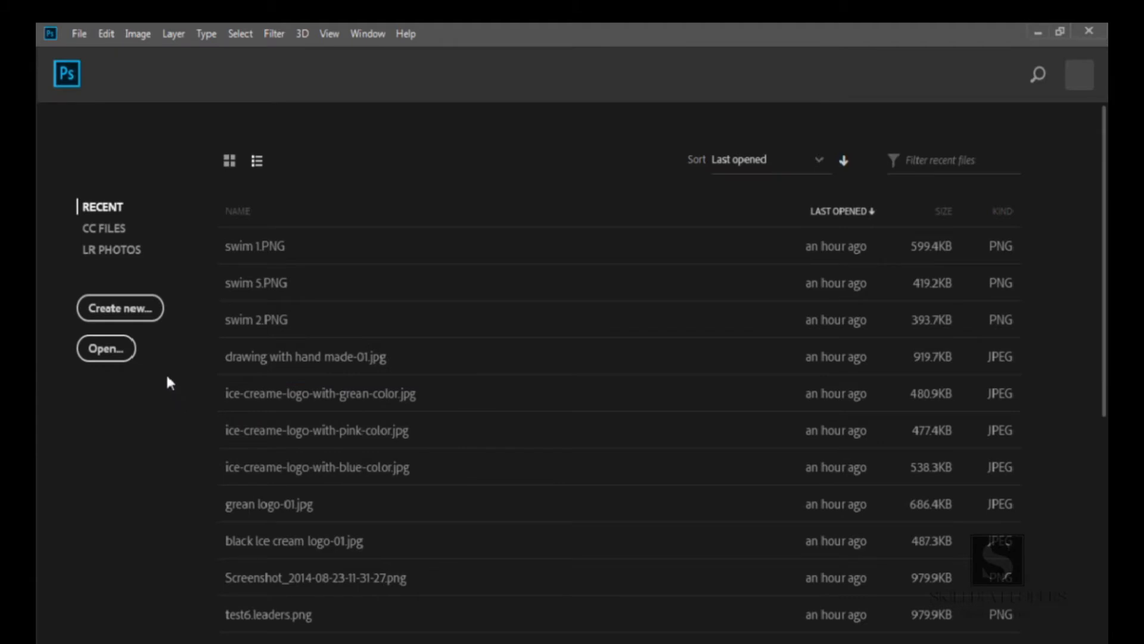
Open the New Document dialog and browse its Web, Mobile, Film & Video, Art & Illustration, Print and Photo presets
left_click(132, 319)
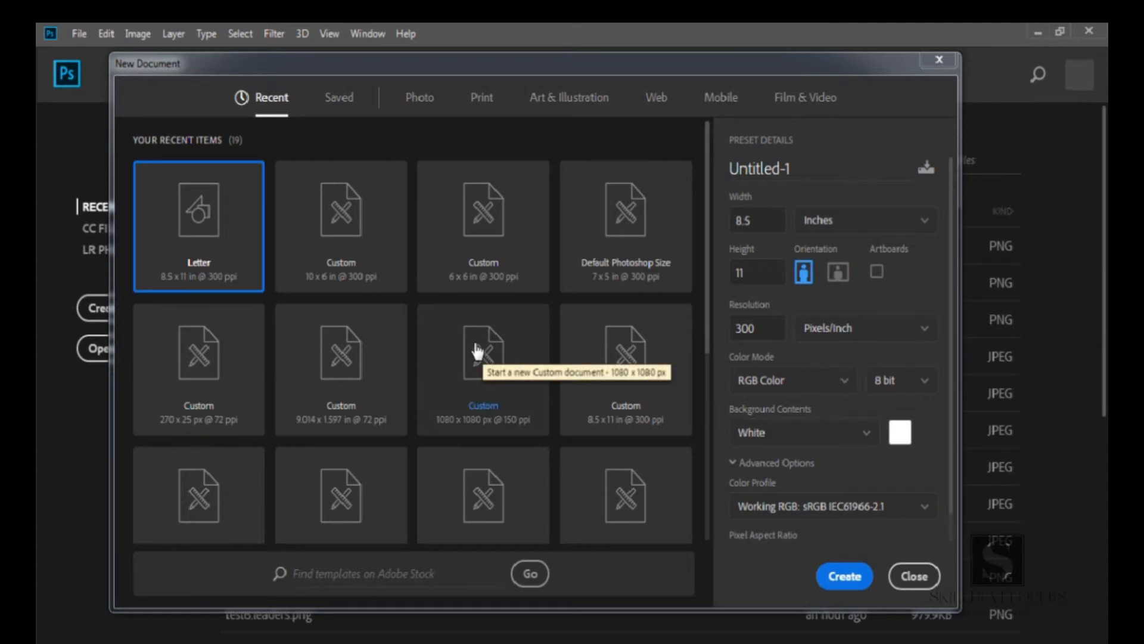
left_click(655, 102)
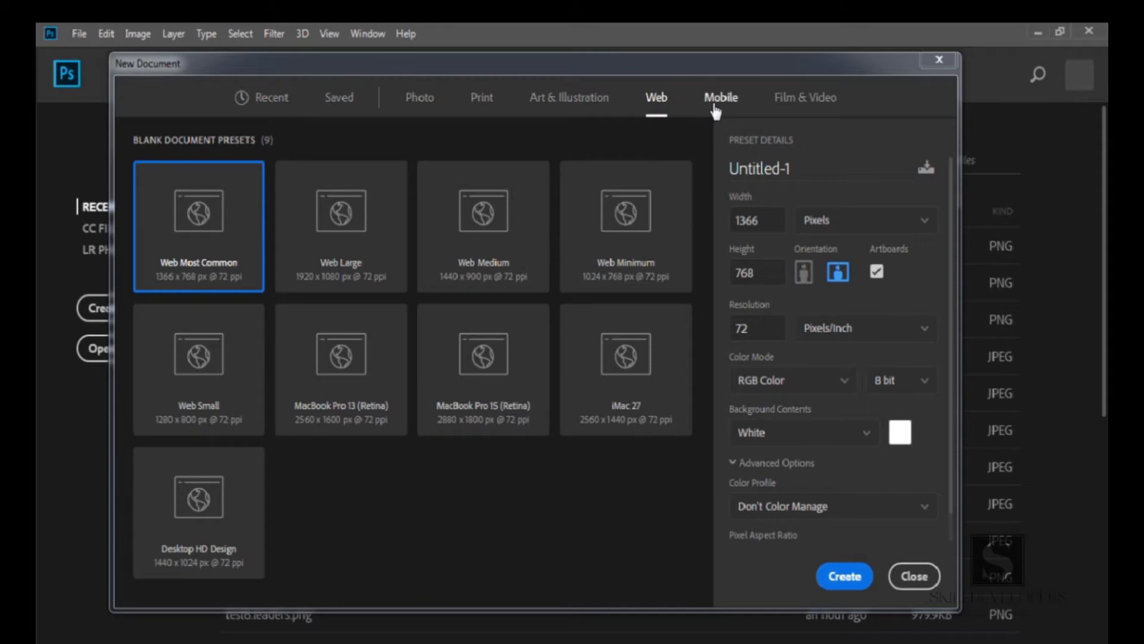
left_click(718, 103)
left_click(787, 100)
left_click(593, 100)
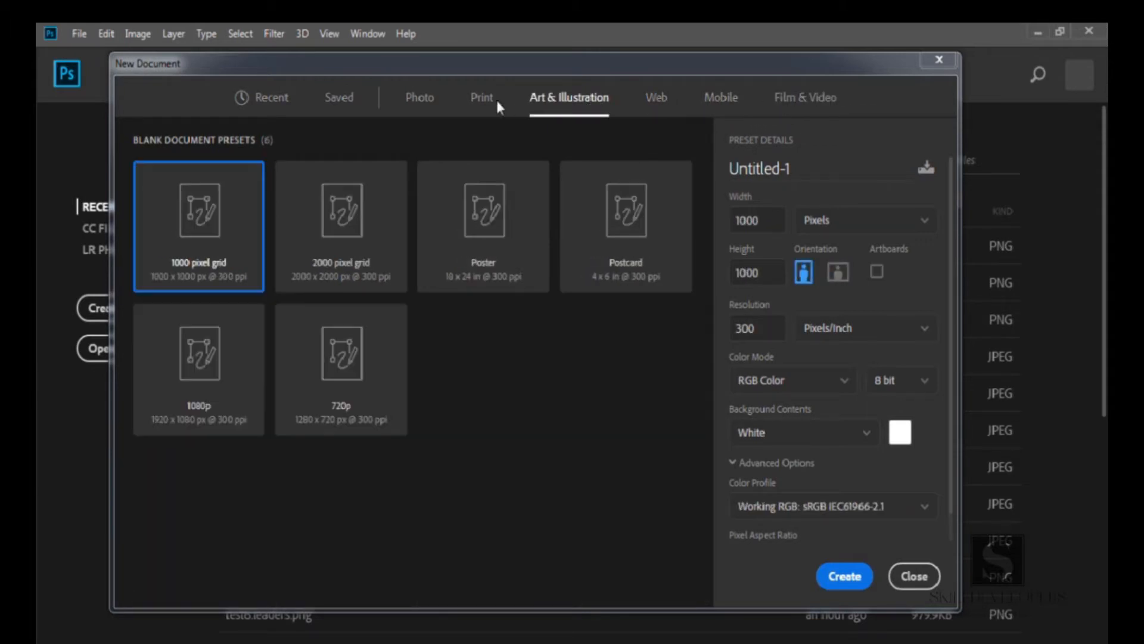
left_click(482, 97)
left_click(421, 99)
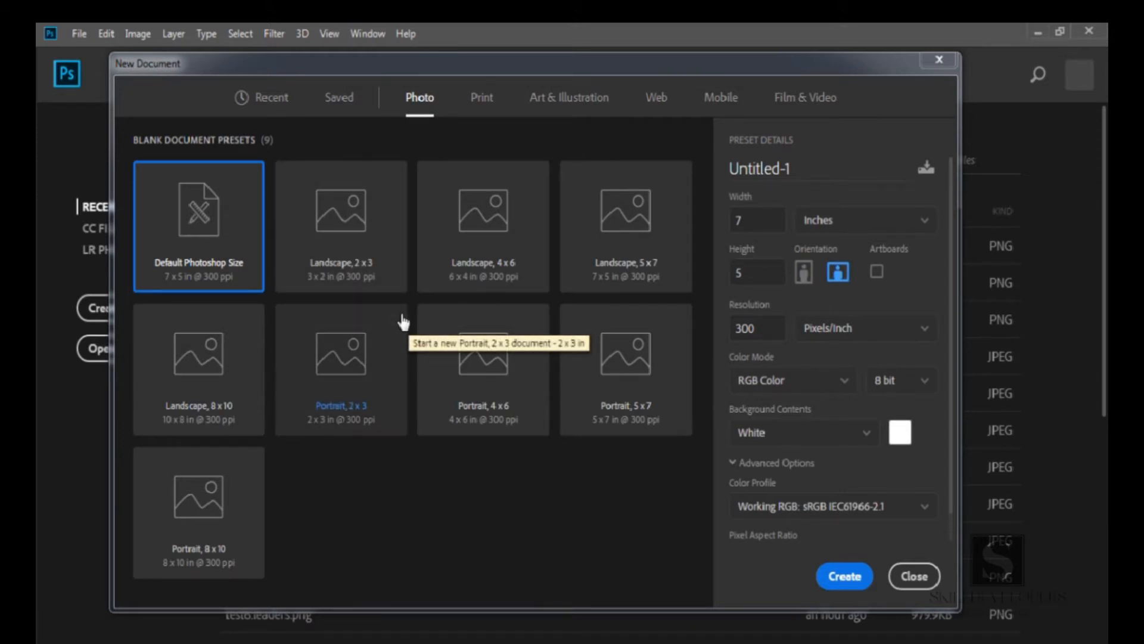
Review the Recent items and Saved presets, then pick the Photo preset category
left_click(273, 106)
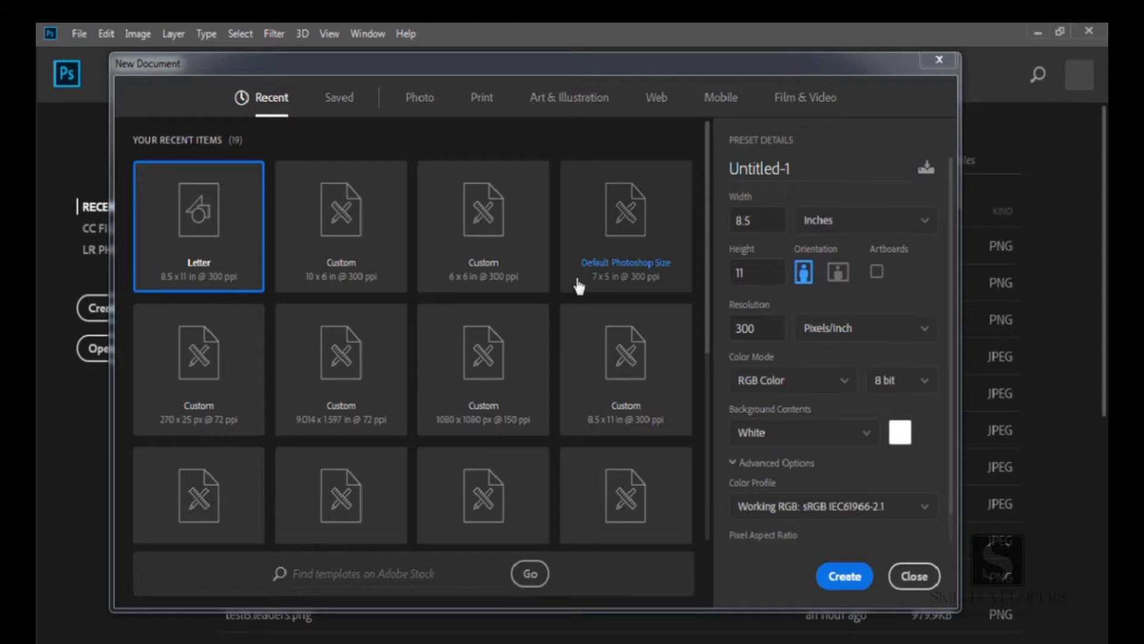
mouse_move(704, 232)
left_mouse_down()
mouse_move(707, 439)
mouse_move(706, 250)
left_mouse_up()
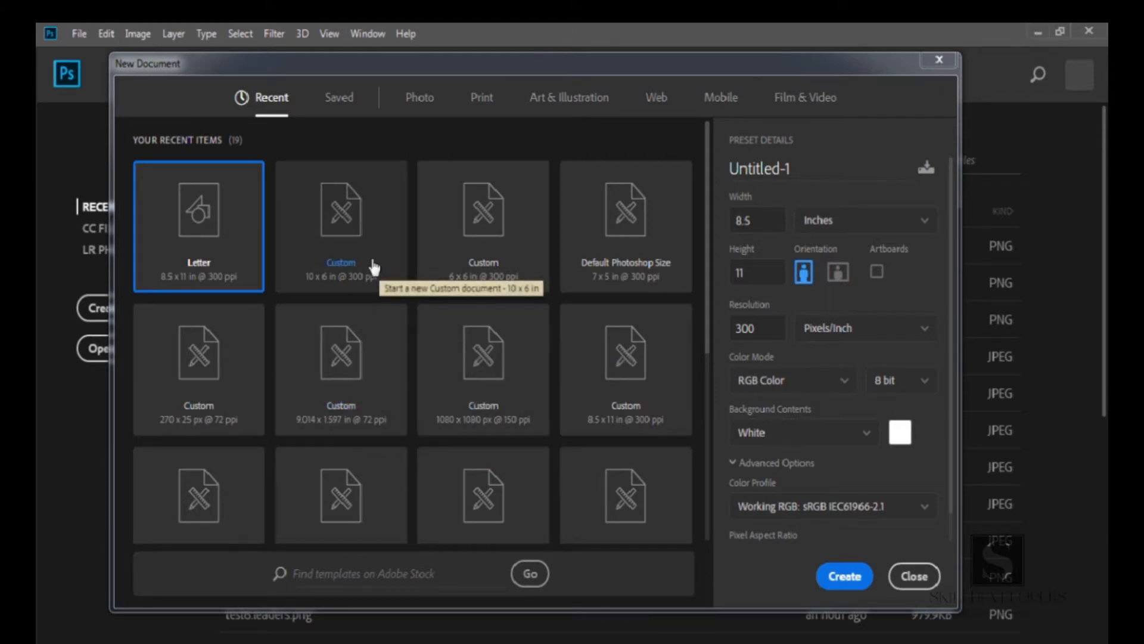
left_click(347, 105)
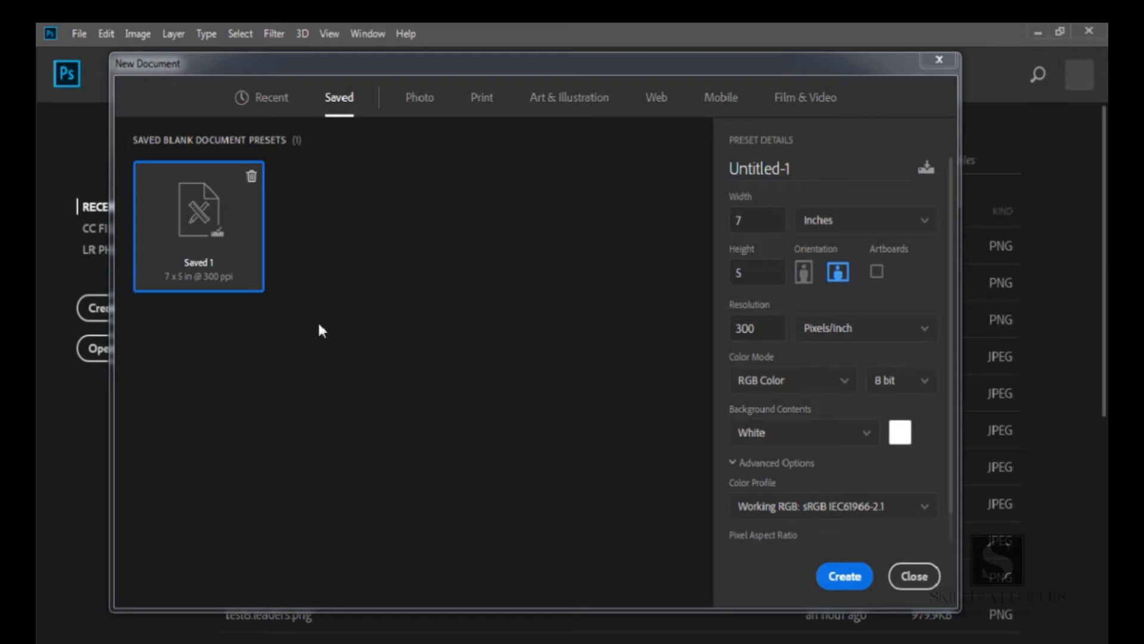
left_click(420, 102)
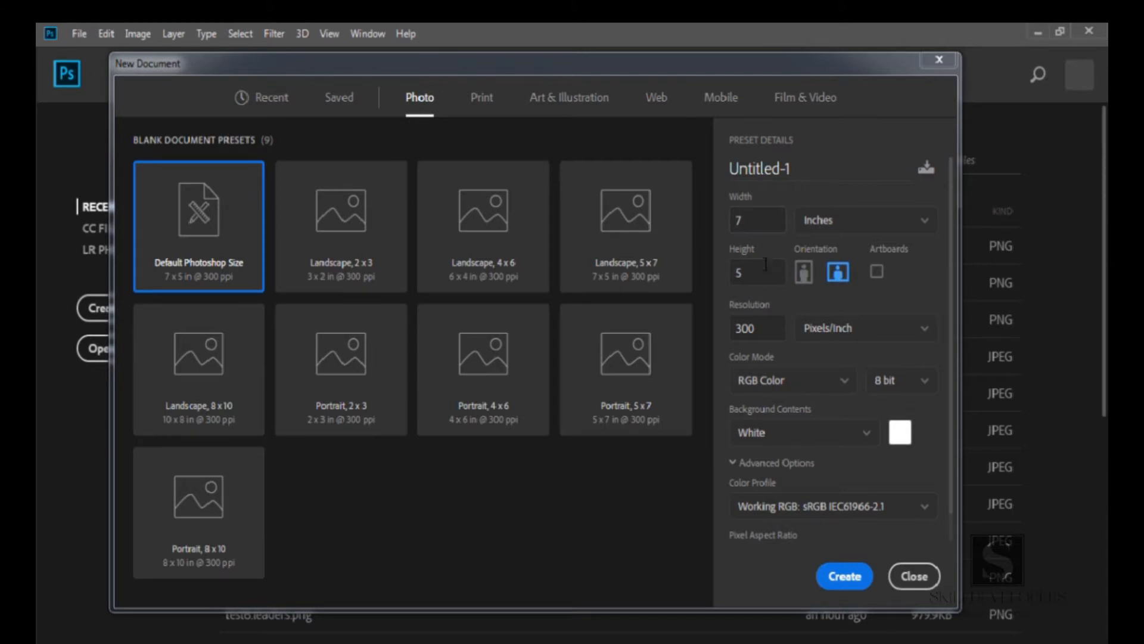
Rename the new document from Untitled-1 to the author's name
left_click_drag(763, 333, 732, 328)
left_click(798, 297)
left_click_drag(792, 168, 736, 167)
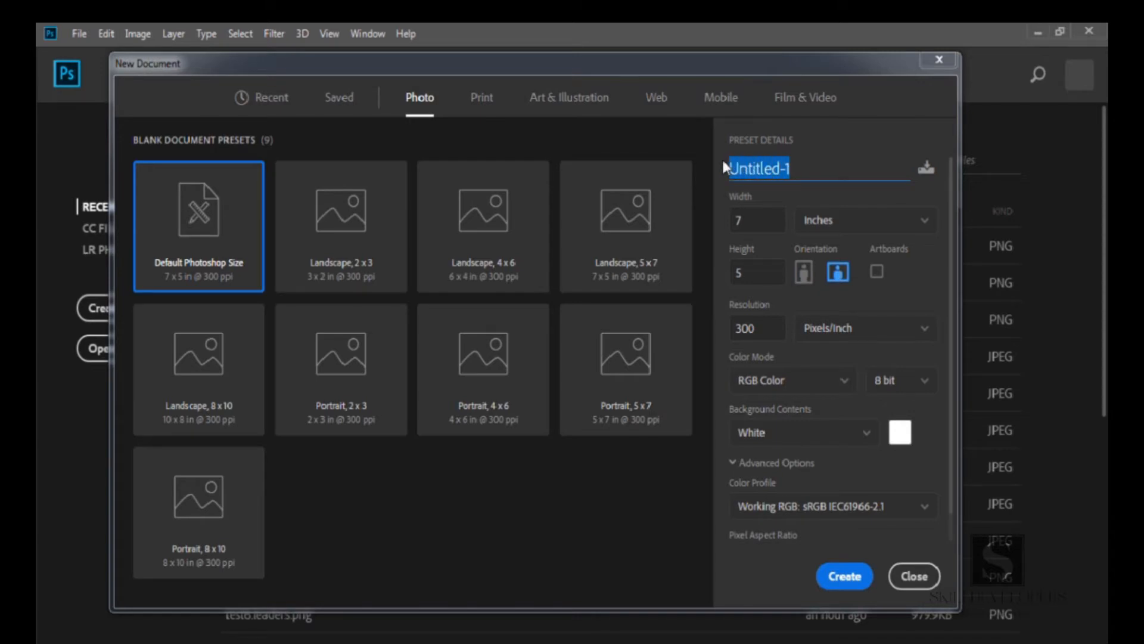
type("mirza")
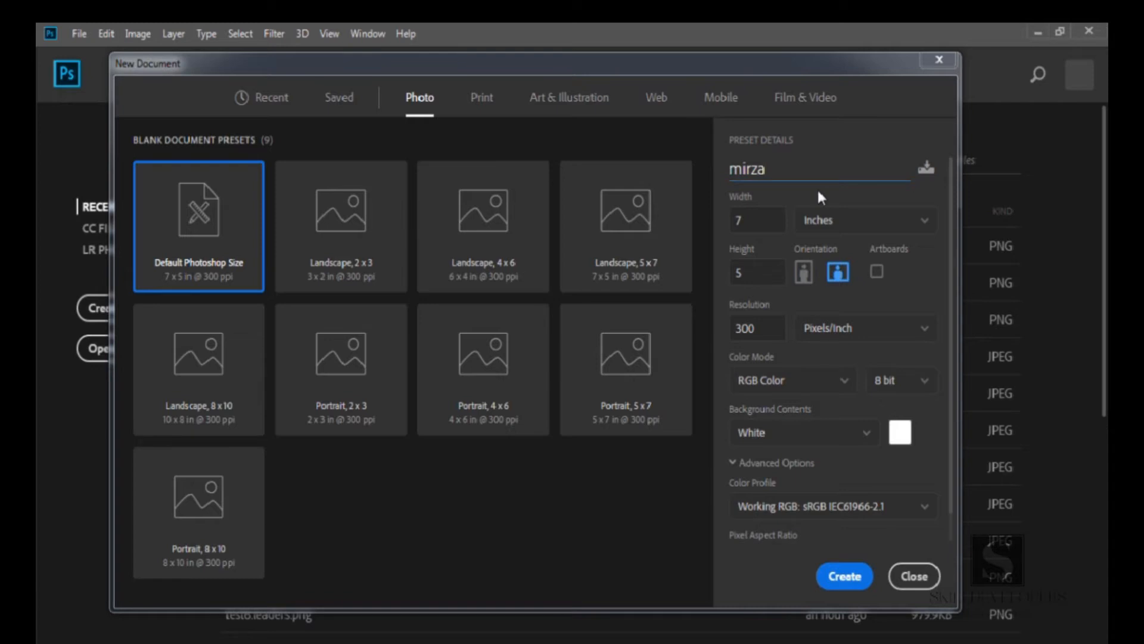
Save the current document settings as a new preset named with the author's name
left_click(926, 173)
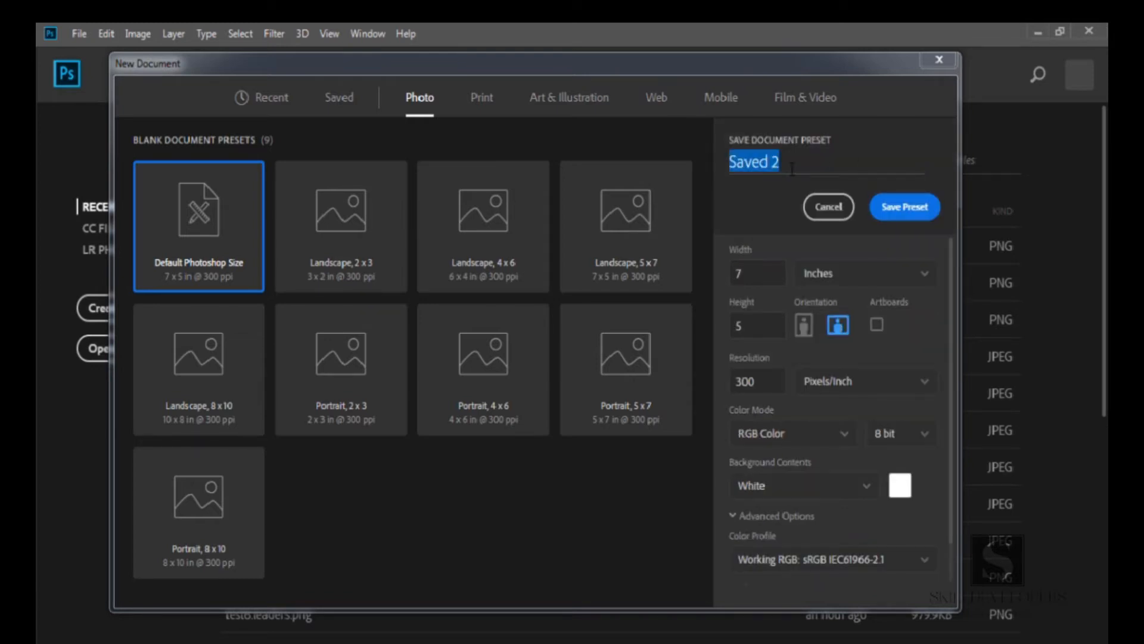
type("mirza")
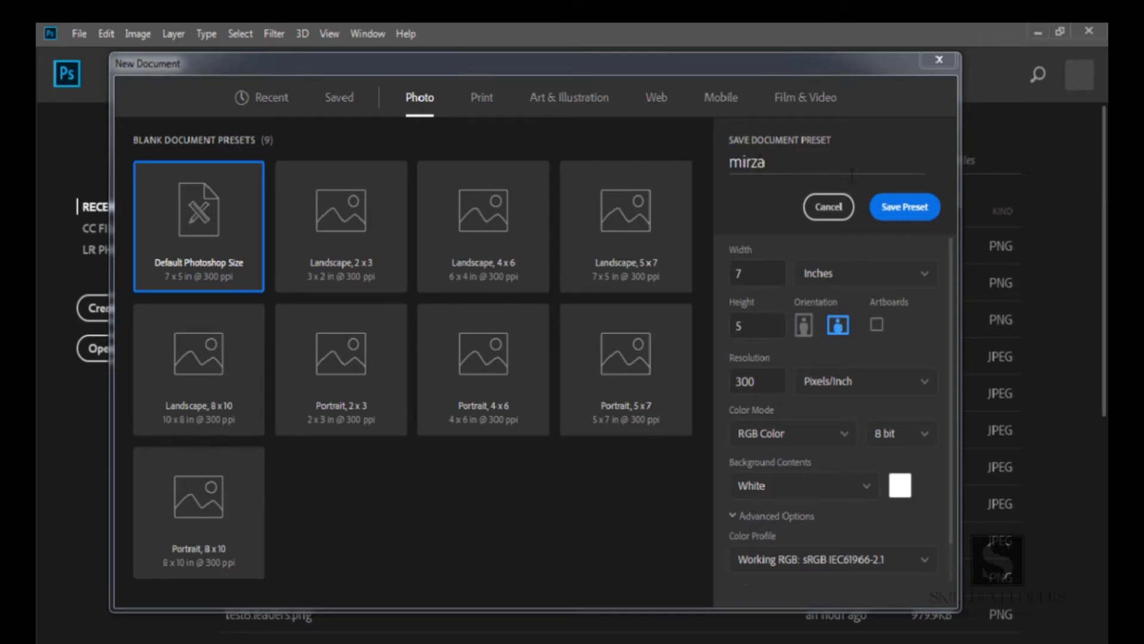
left_click(886, 209)
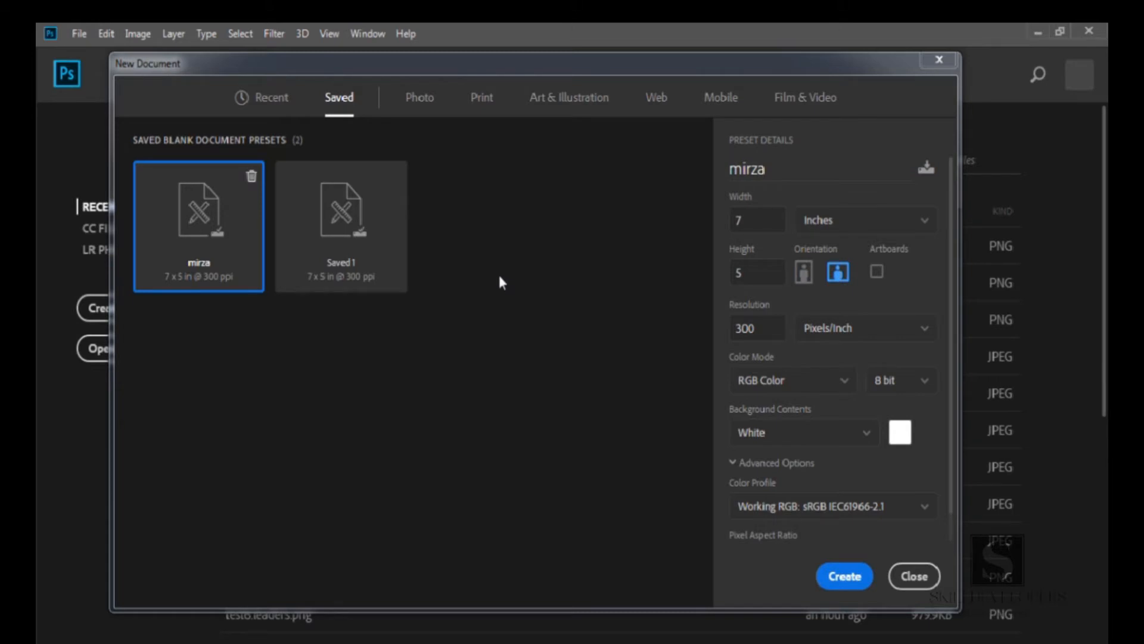
Examine the width and height fields and the available measurement unit options
left_click(748, 220)
left_click(757, 270)
left_click(755, 220)
left_click(910, 233)
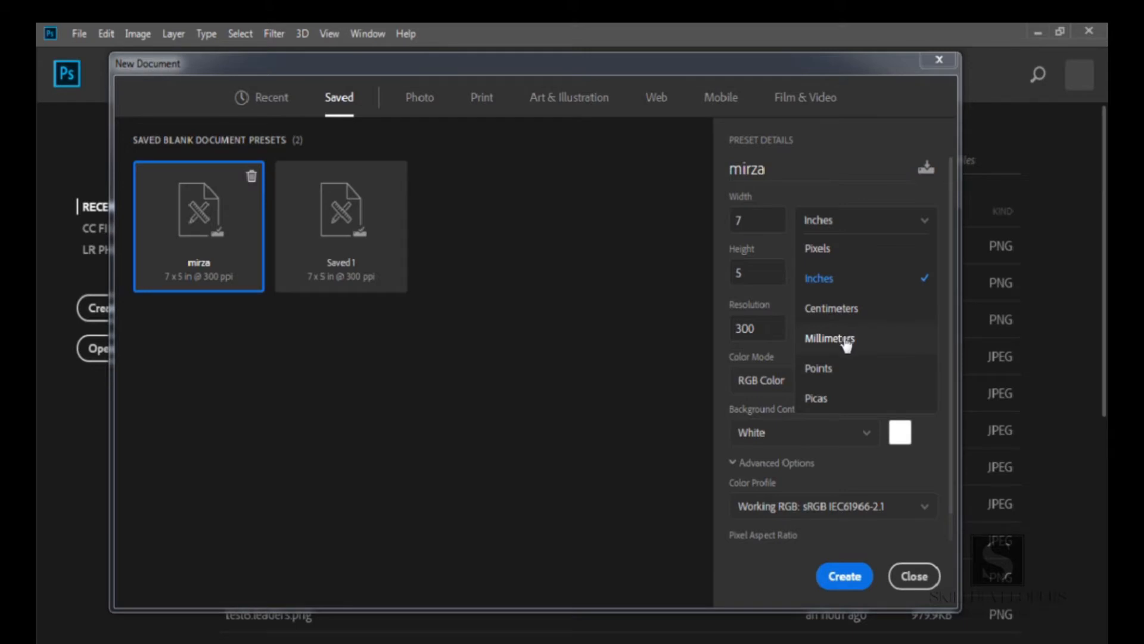
left_click(823, 191)
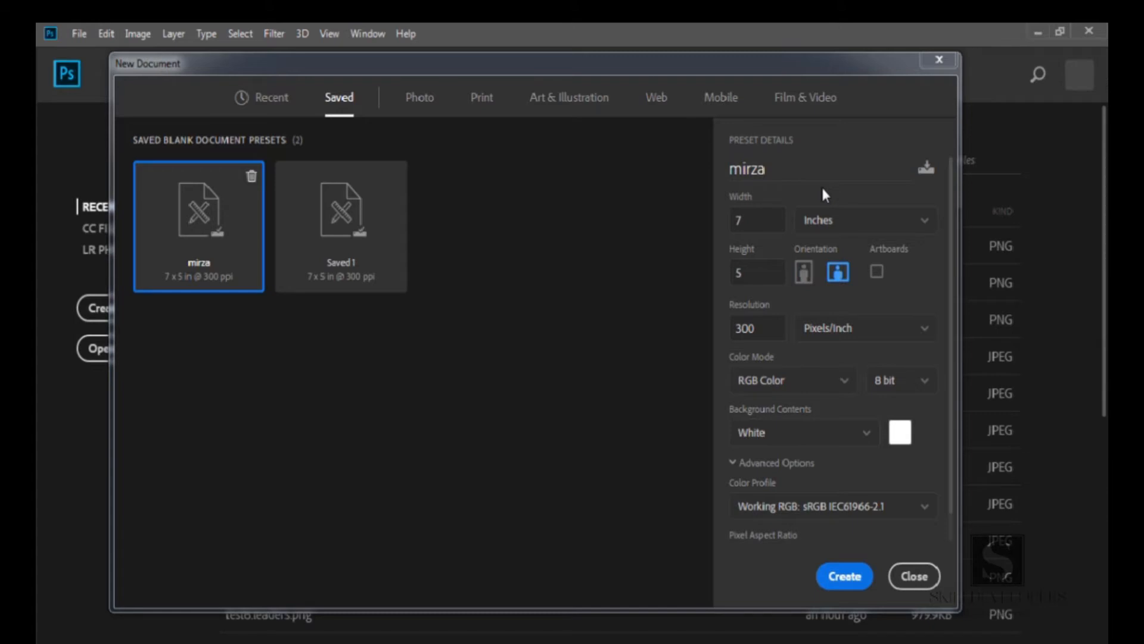
Toggle the orientation between portrait and landscape and try the Artboards option
left_click(804, 273)
left_click(835, 275)
left_click(806, 276)
left_click(834, 278)
left_click(878, 274)
Try a resolution of 150 and review the resolution unit options
left_click_drag(764, 330, 713, 332)
type("150")
left_click_drag(757, 329, 723, 327)
left_click(795, 302)
left_click(924, 331)
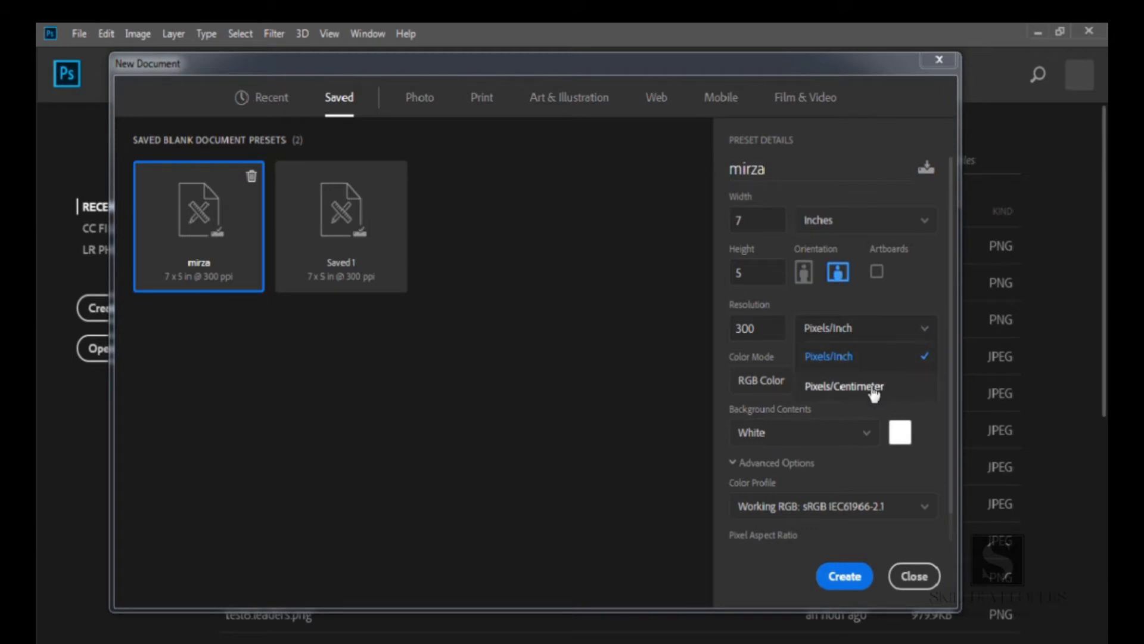
left_click(892, 304)
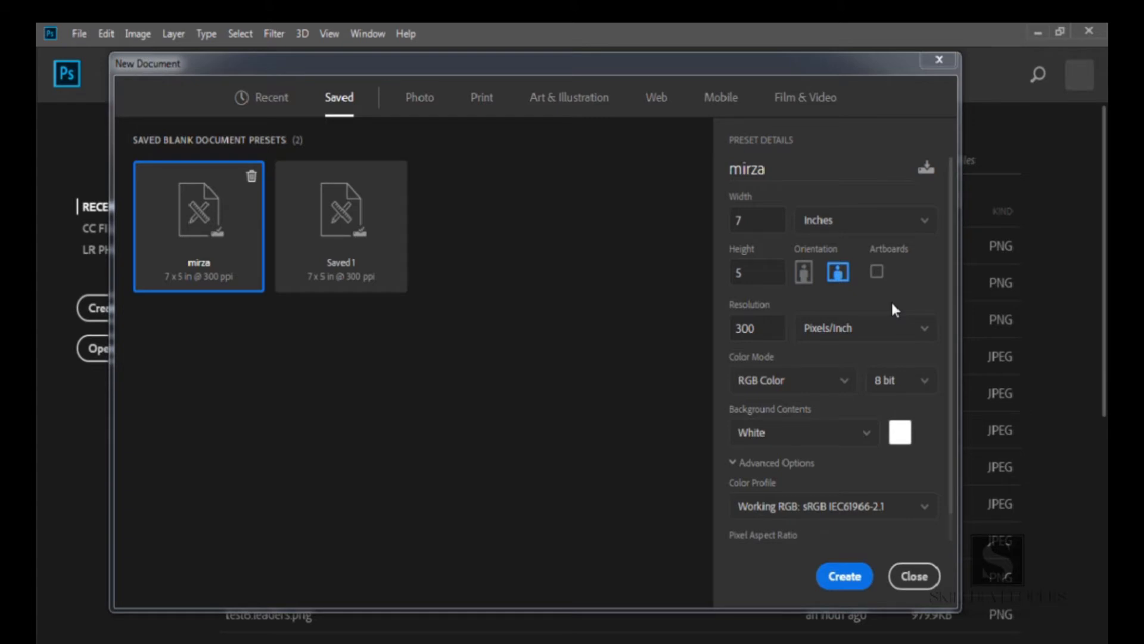
Switch the color mode to Bitmap, then Grayscale, then back to RGB Color
left_click(842, 383)
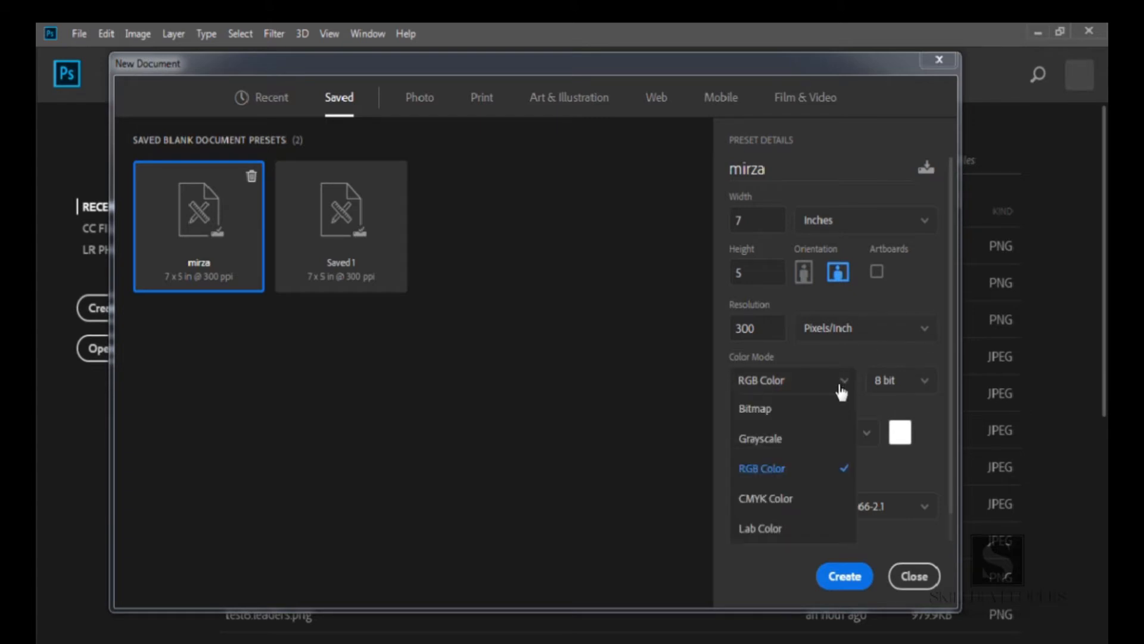
left_click(780, 418)
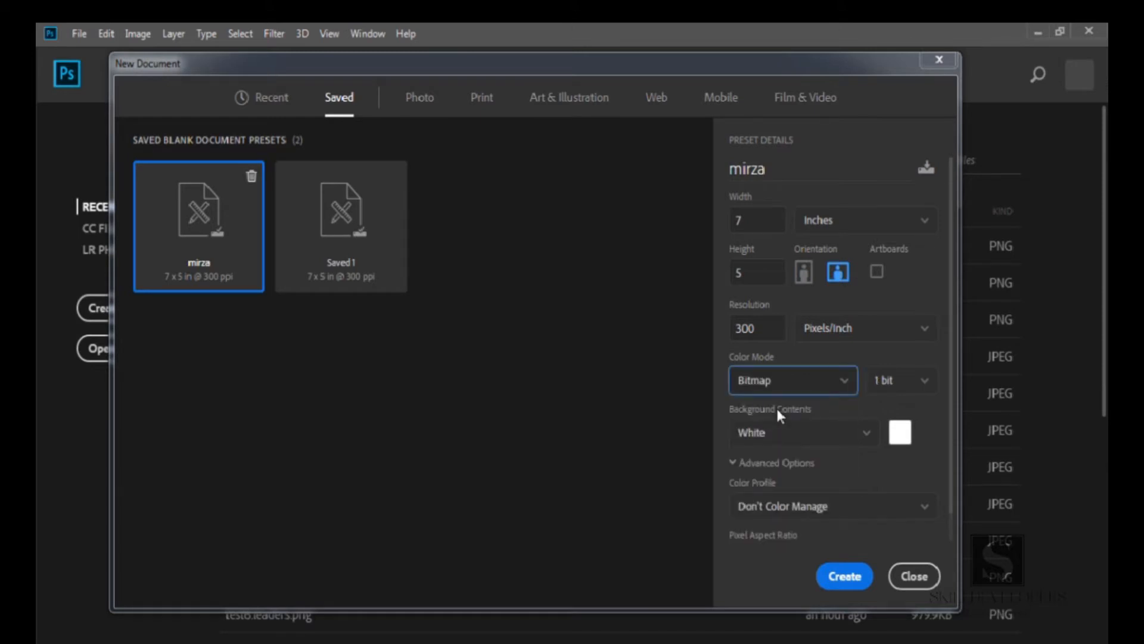
left_click(811, 390)
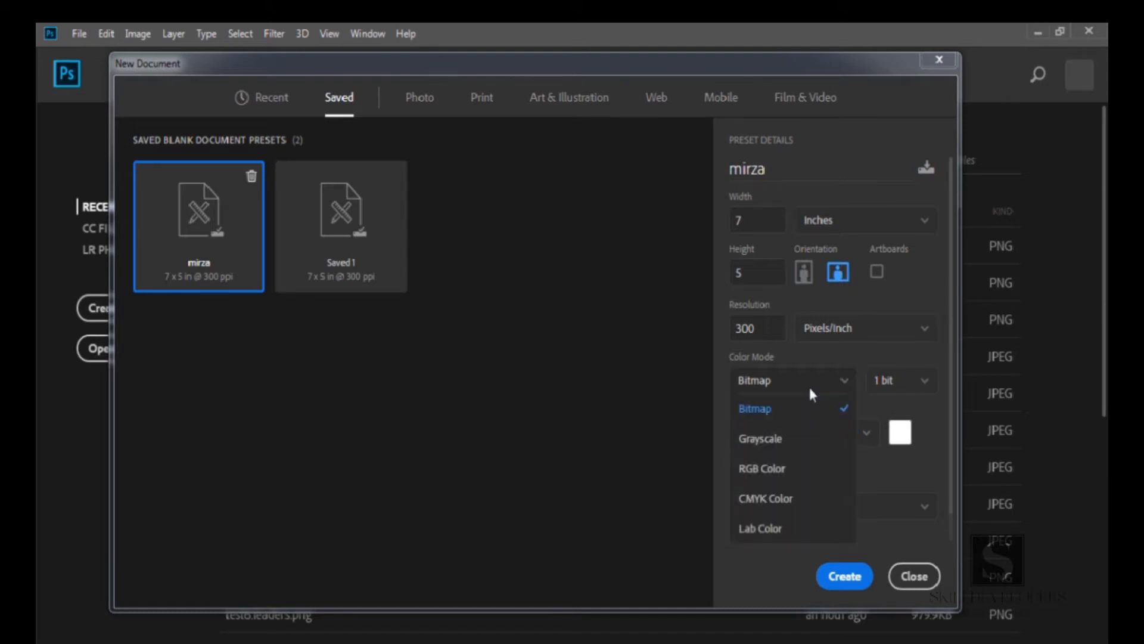
left_click(791, 441)
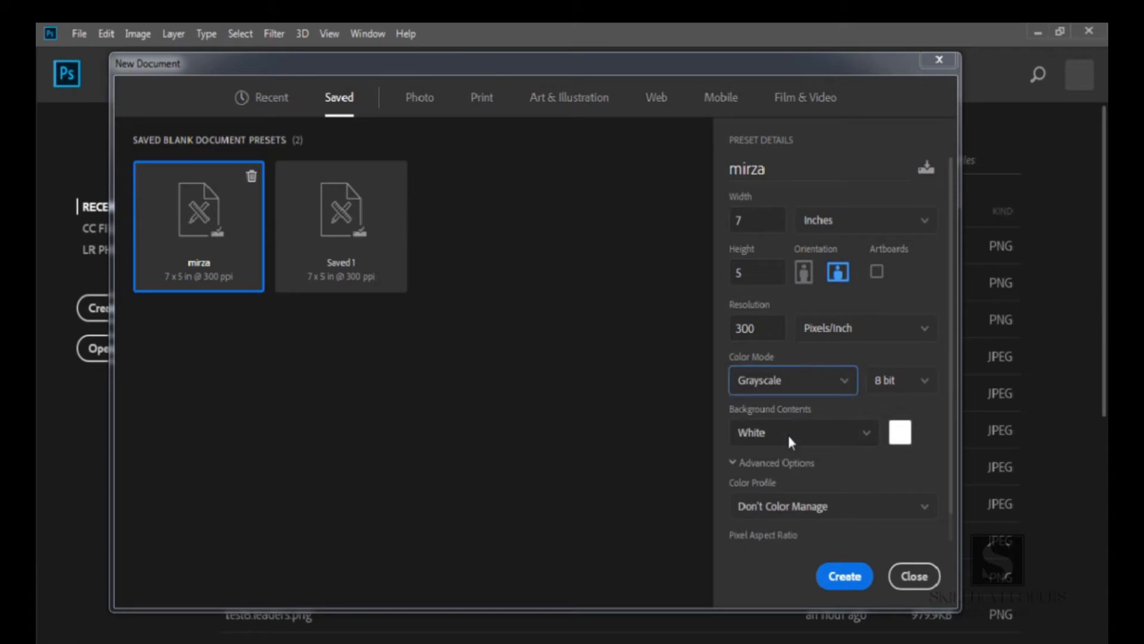
left_click(816, 392)
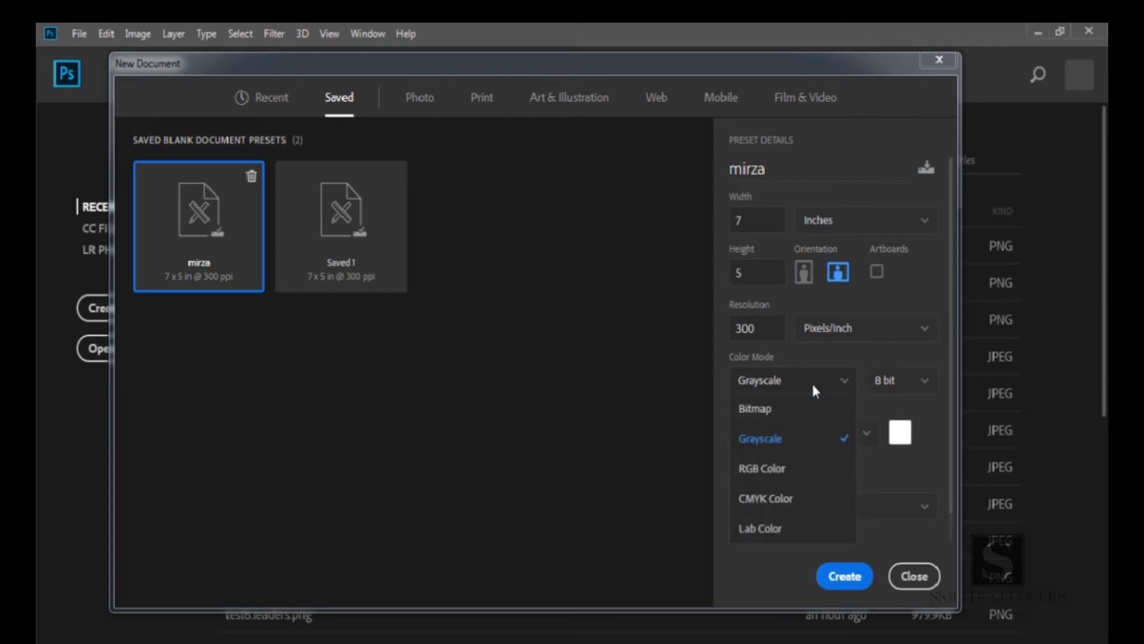
left_click(781, 471)
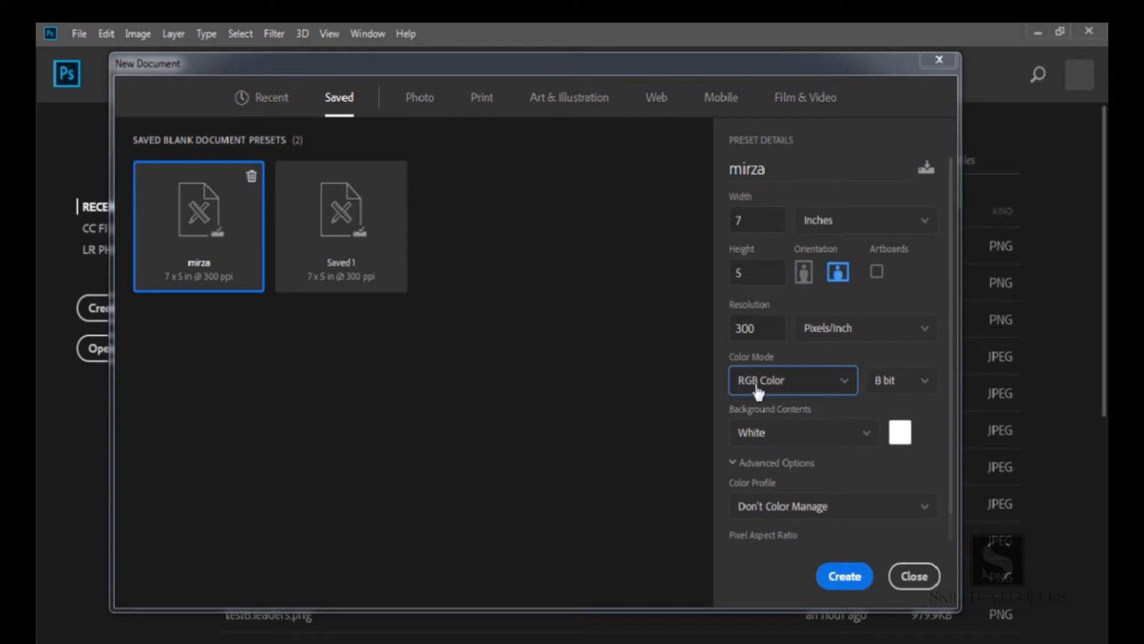
Try the CMYK Color and Lab Color modes, returning the color mode to RGB Color
left_click(796, 391)
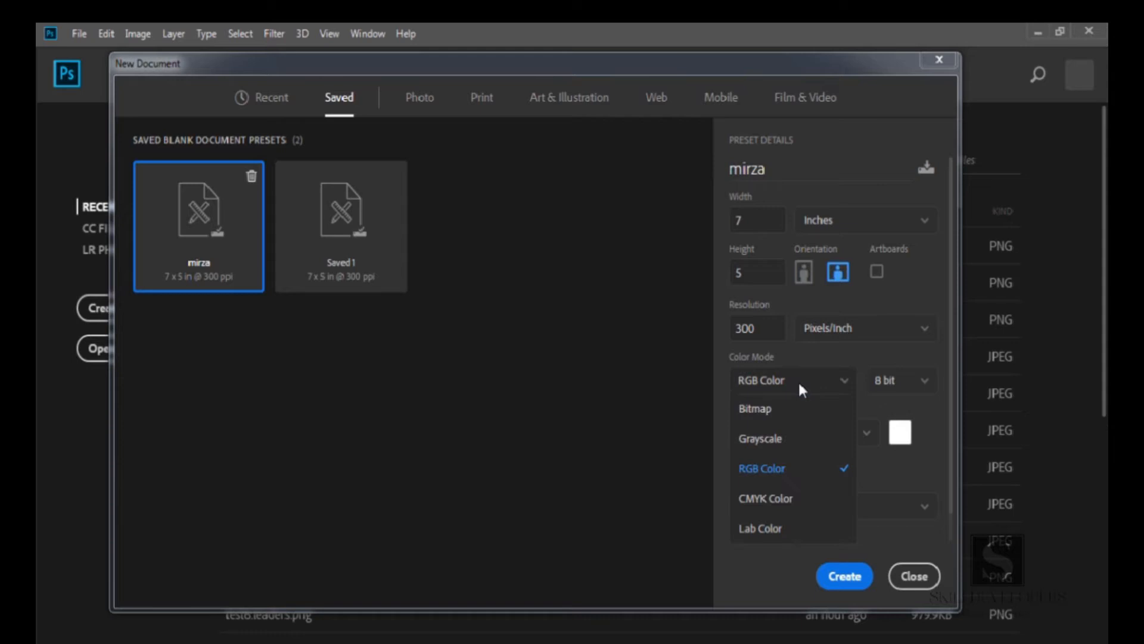
left_click(786, 505)
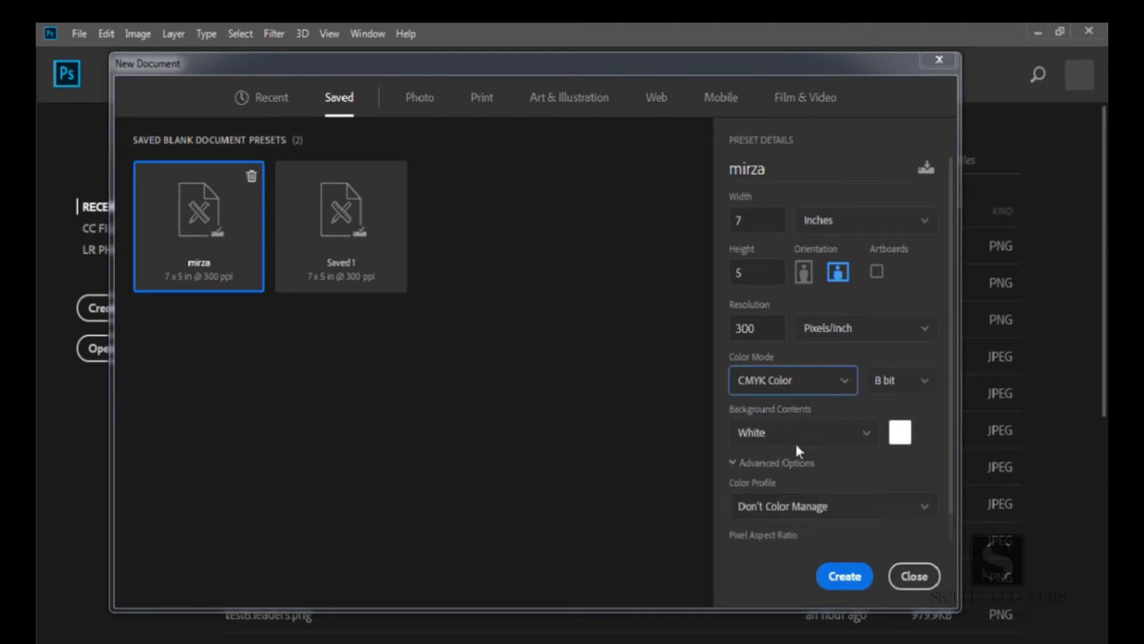
left_click(810, 382)
left_click(766, 527)
left_click(770, 386)
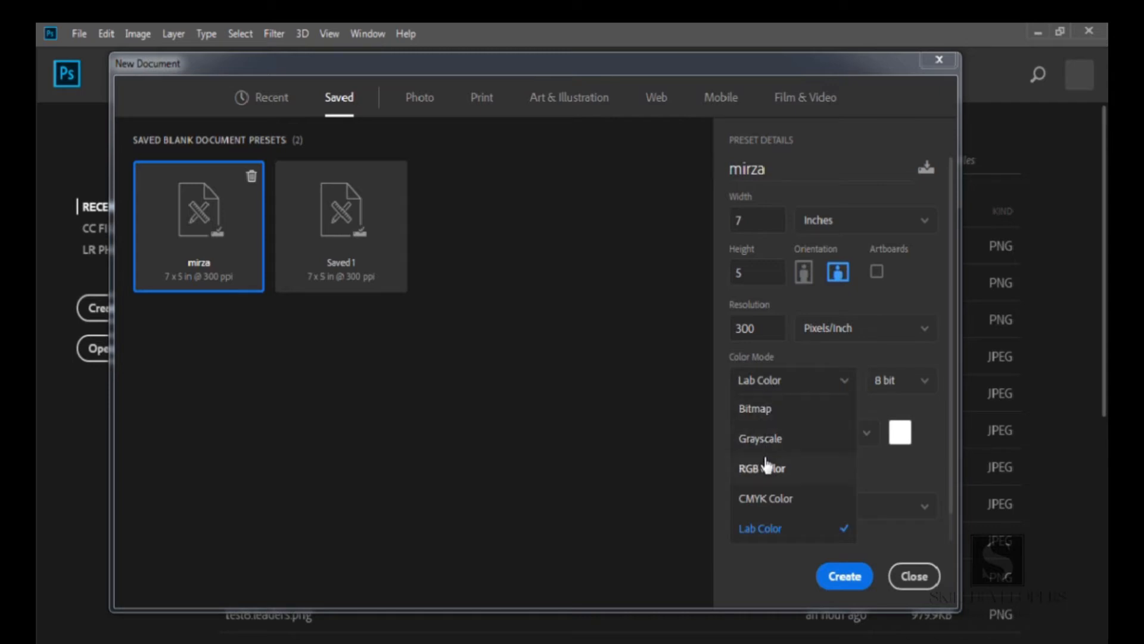
left_click(764, 468)
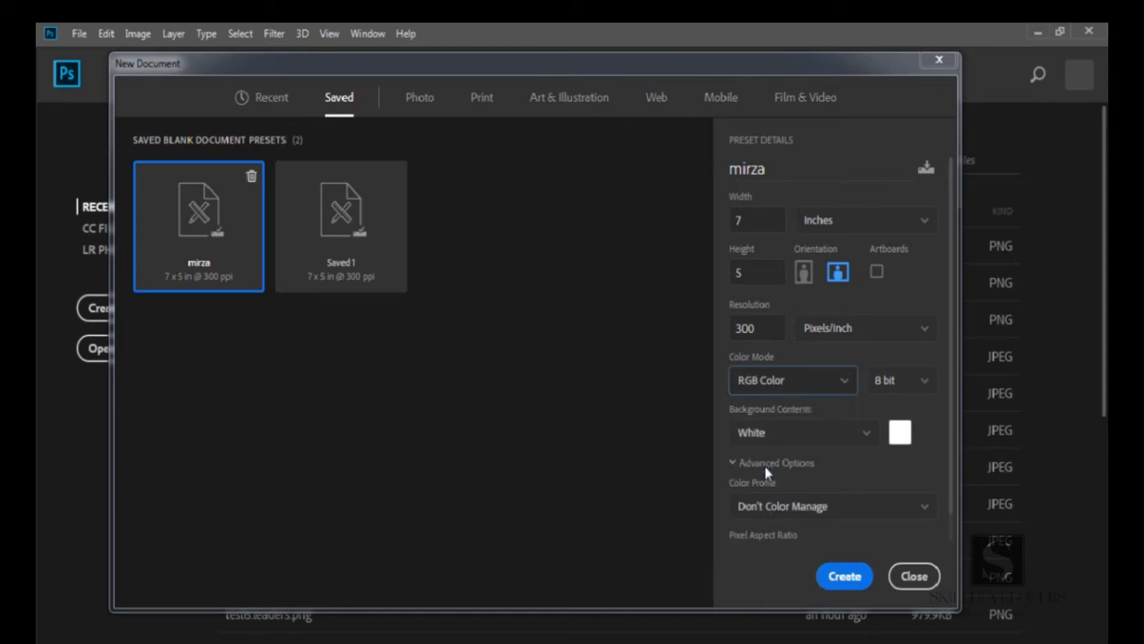
left_click(794, 379)
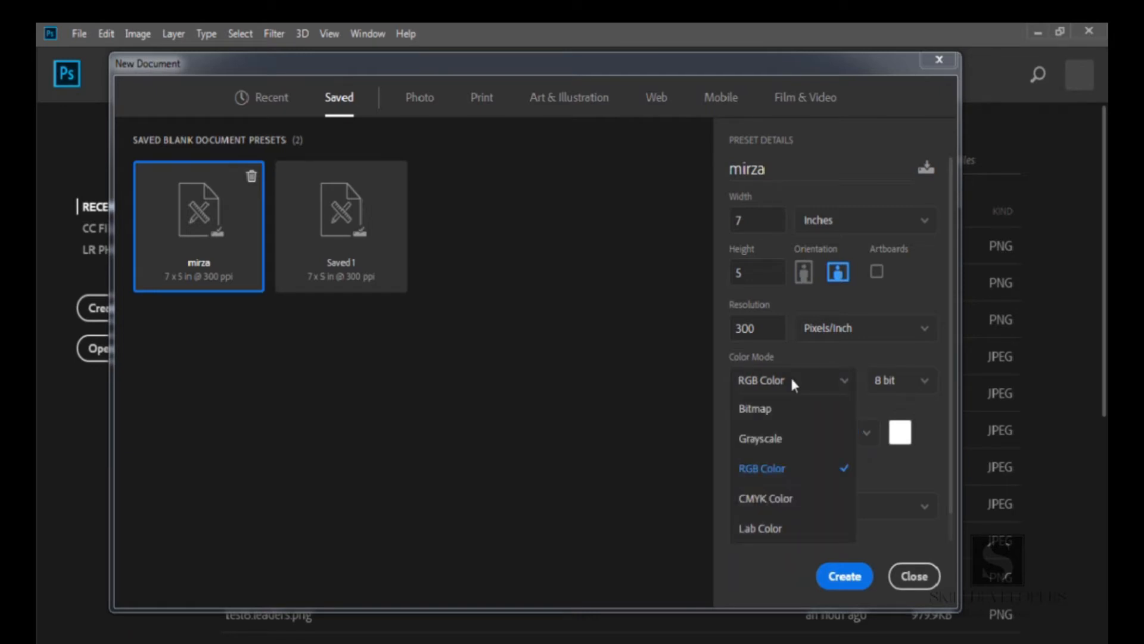
left_click(793, 381)
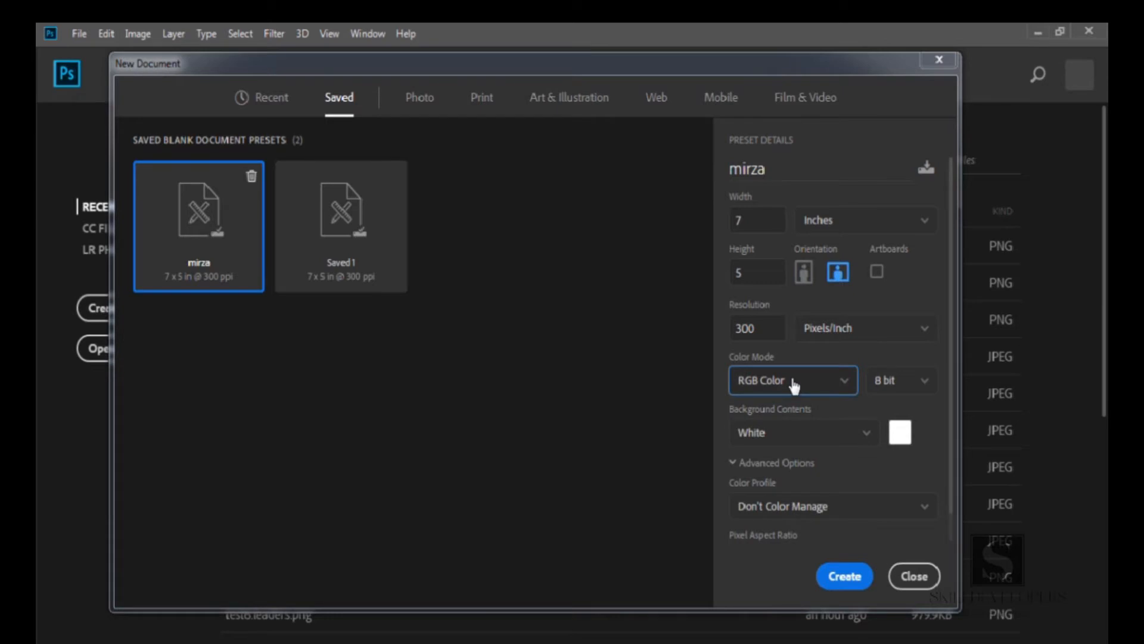
Review the available bit depth options for the color mode
left_click(903, 388)
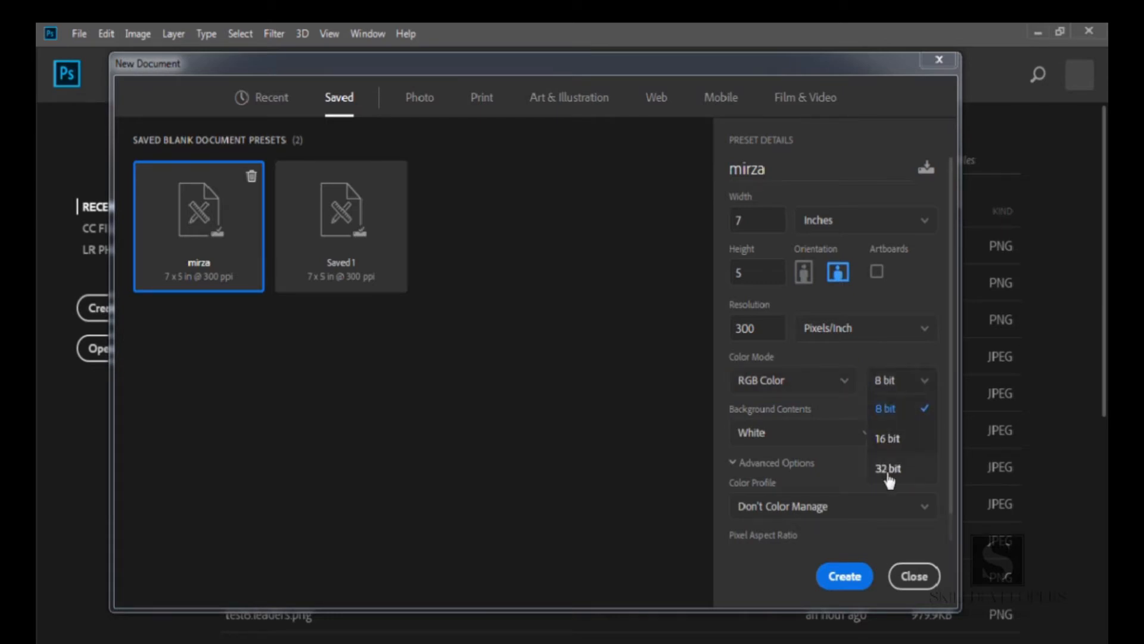
left_click(869, 361)
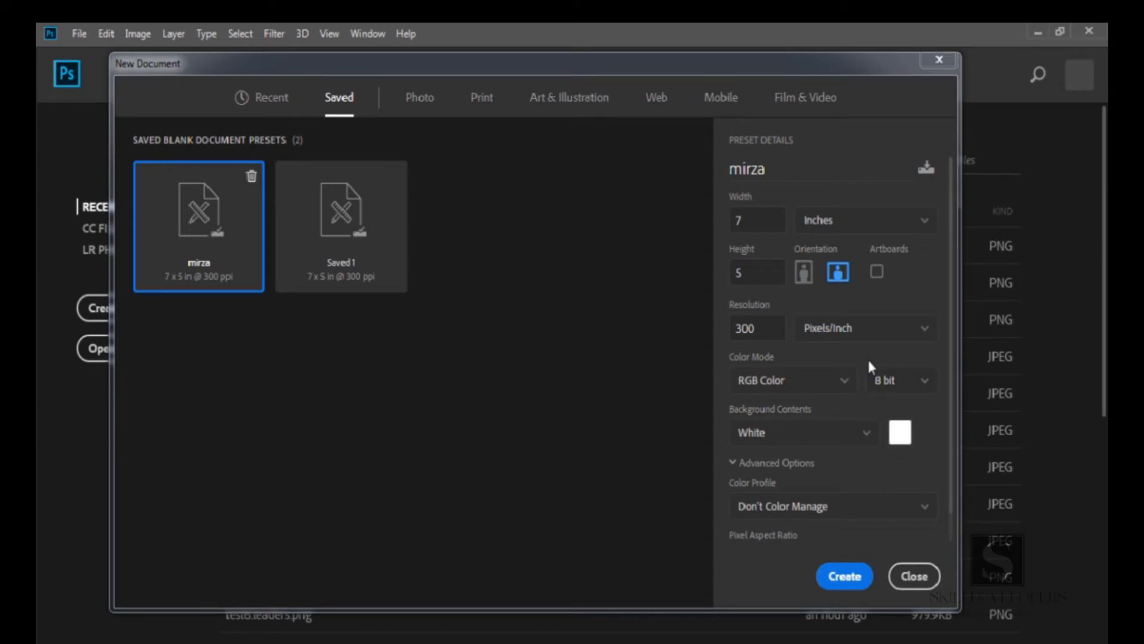
left_click(924, 381)
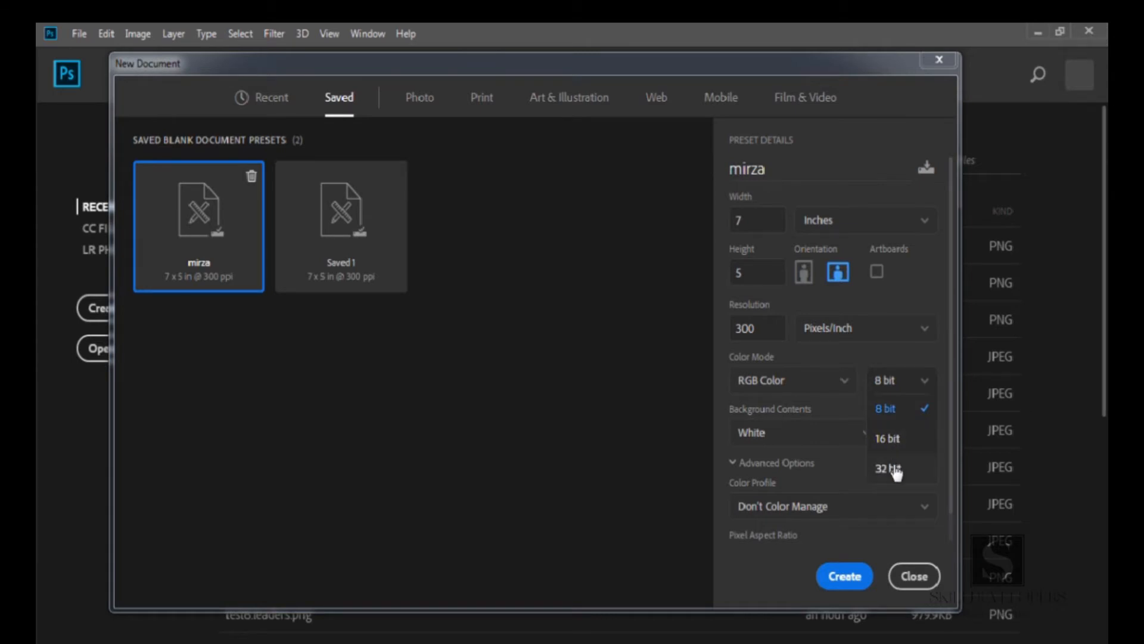
left_click(863, 352)
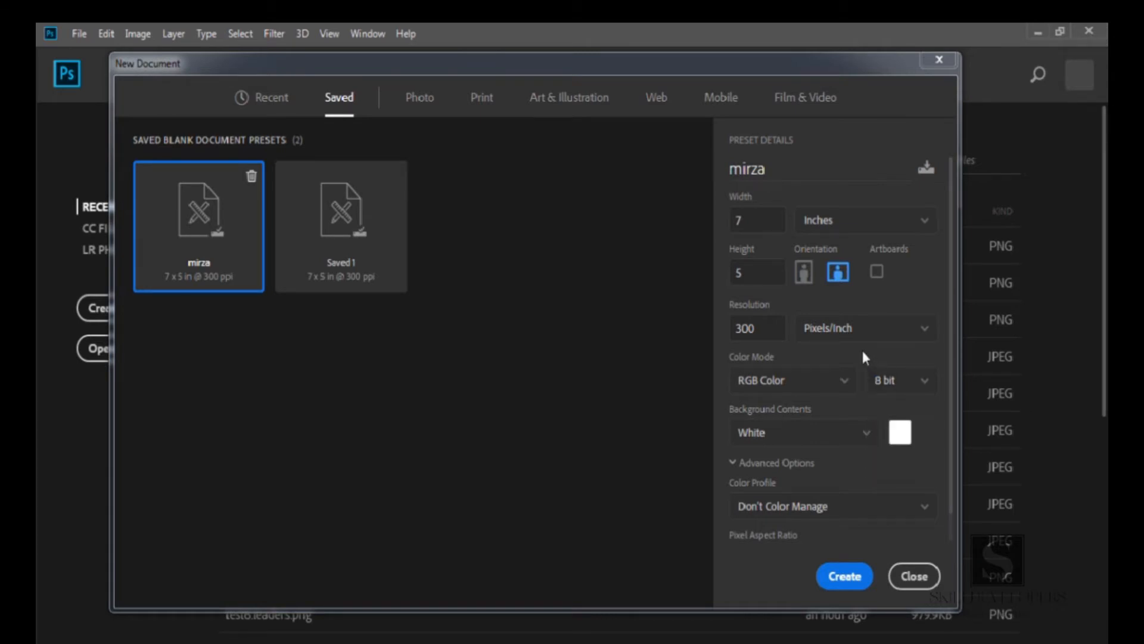
Open the background color picker, pick a red shade, and cancel
left_click(867, 434)
left_click(866, 435)
left_click(899, 432)
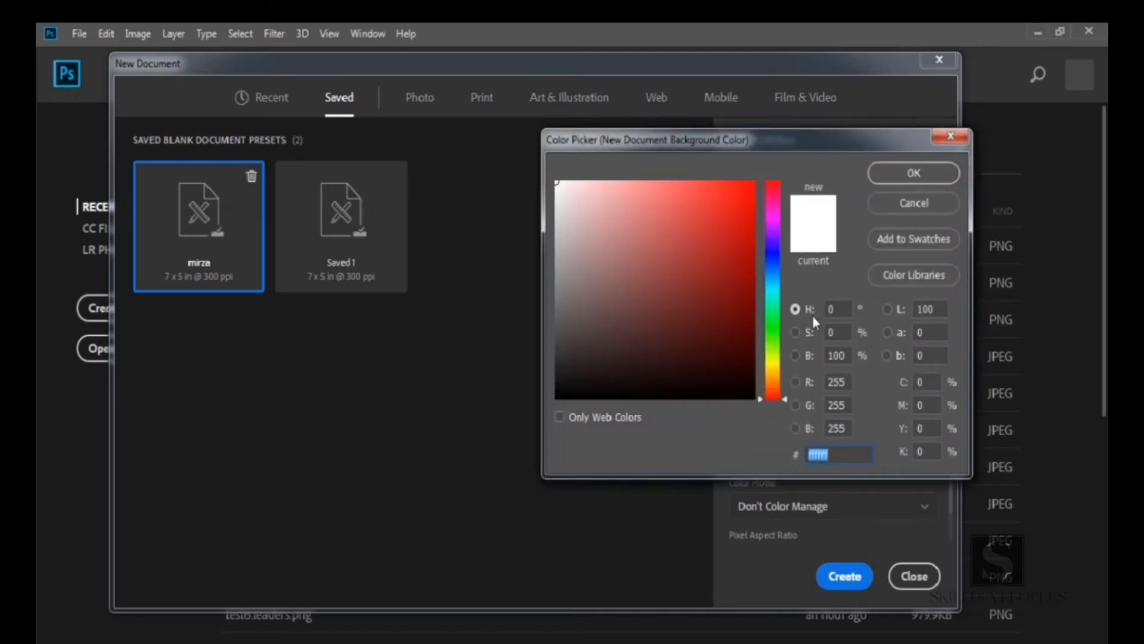
left_click(739, 235)
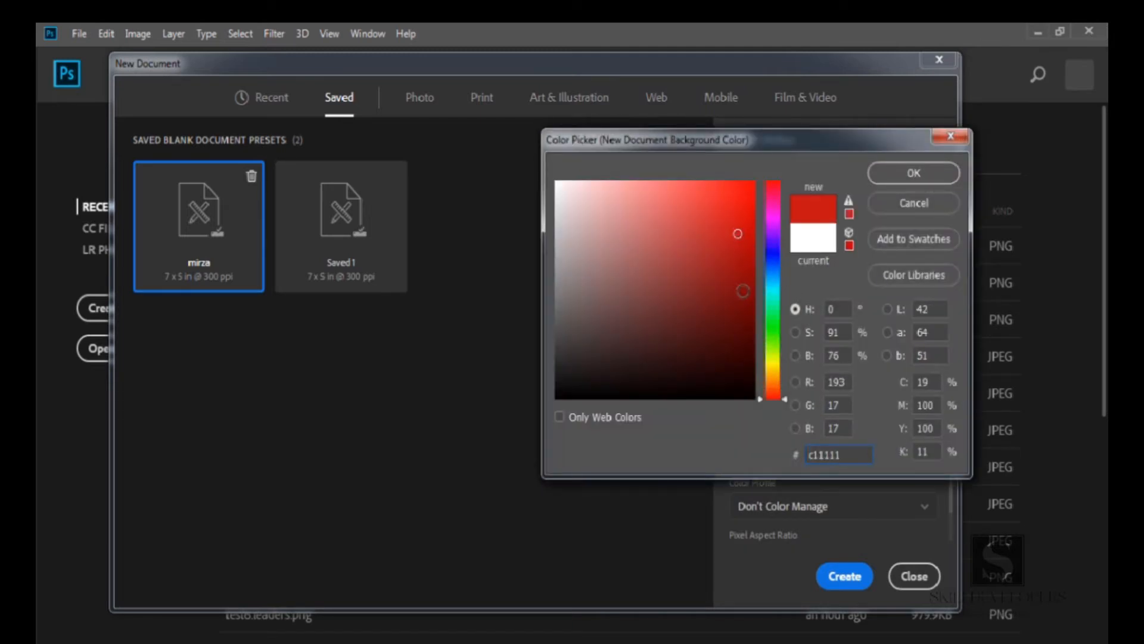
left_click(884, 201)
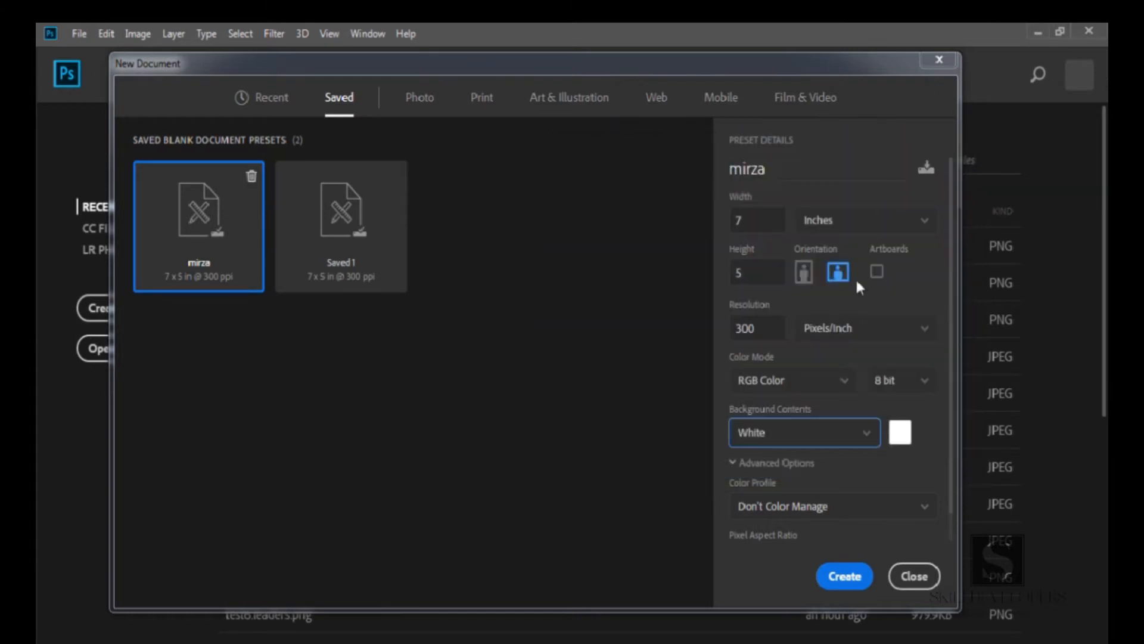
Set the color profile under Advanced Options to Adobe RGB (1998) and review the pixel aspect ratio options
left_click(734, 464)
left_click(735, 464)
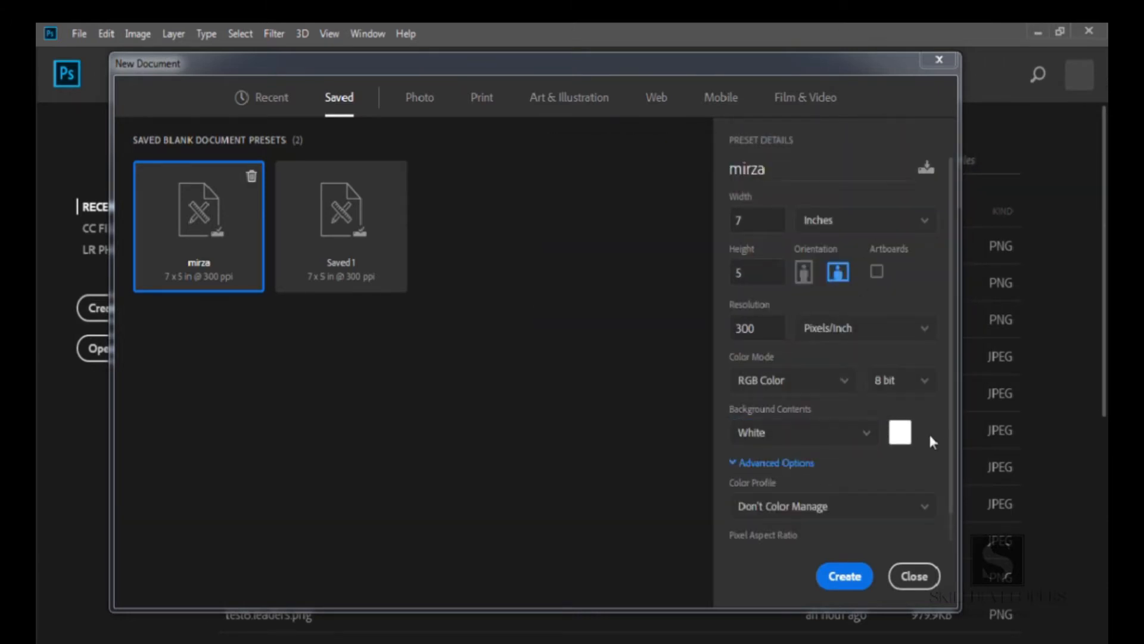
scroll(948, 462, "down", 1)
scroll(948, 462, "down", 1)
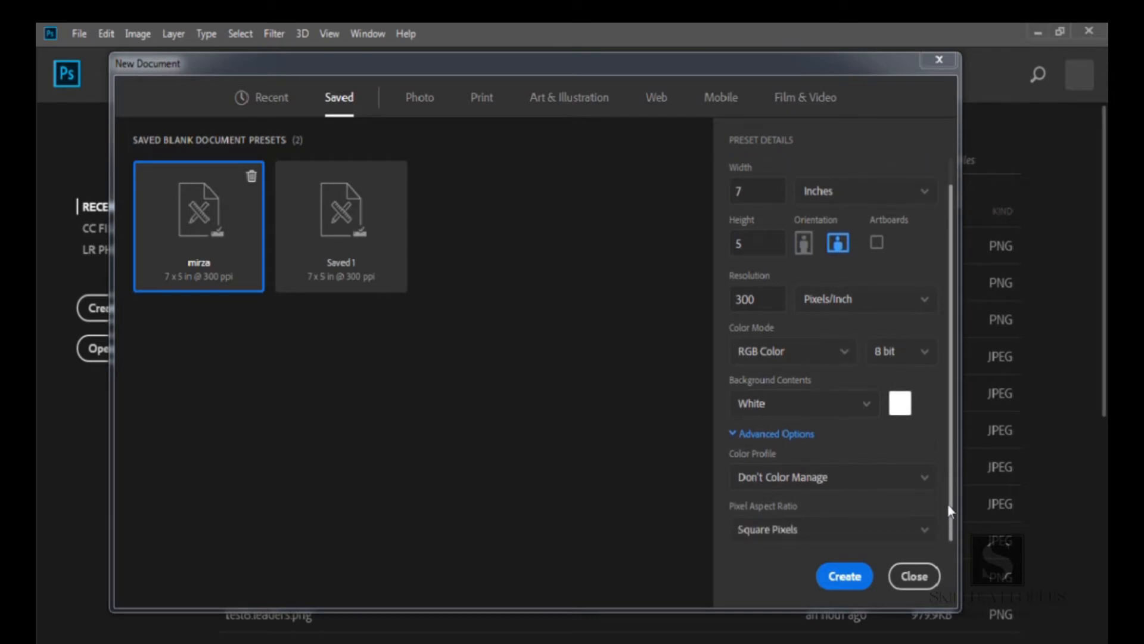
left_click(907, 479)
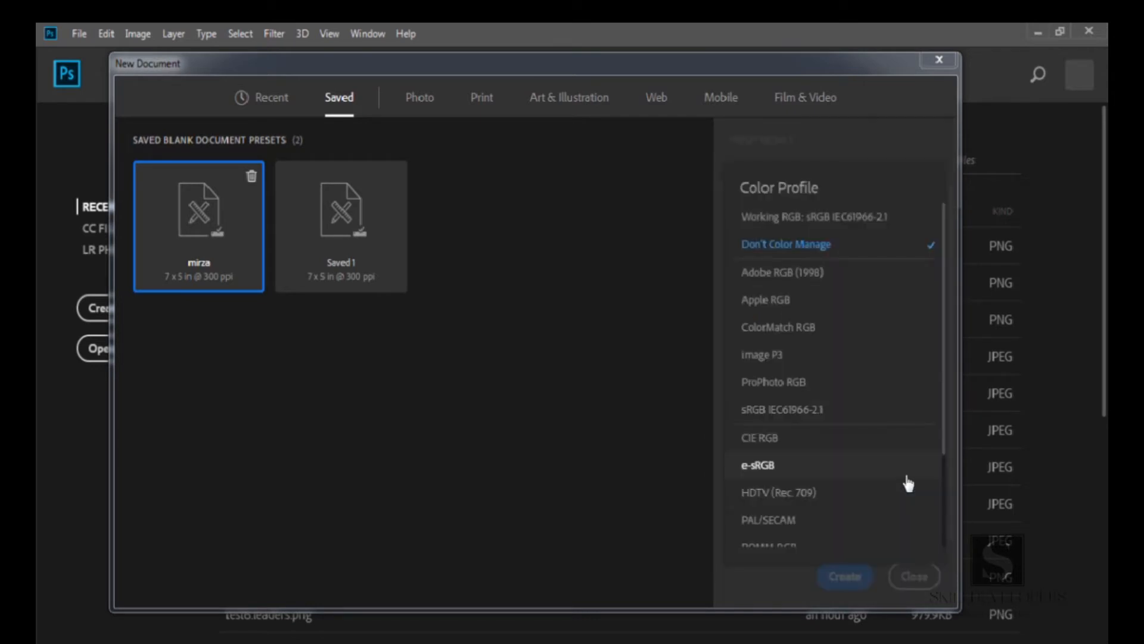
left_click(782, 276)
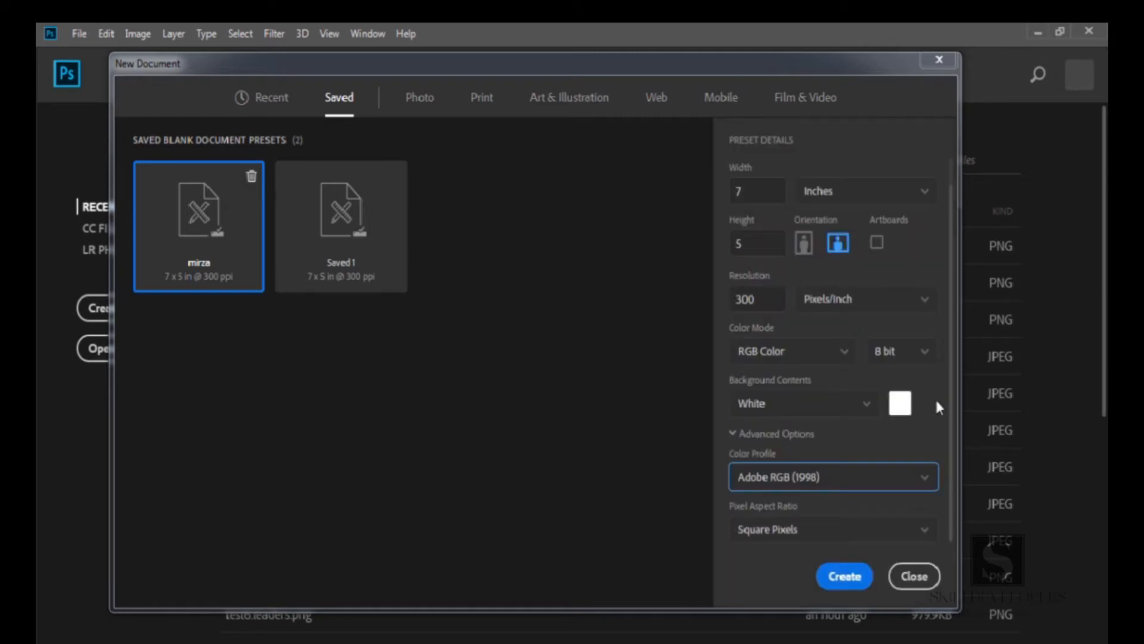
left_click(858, 529)
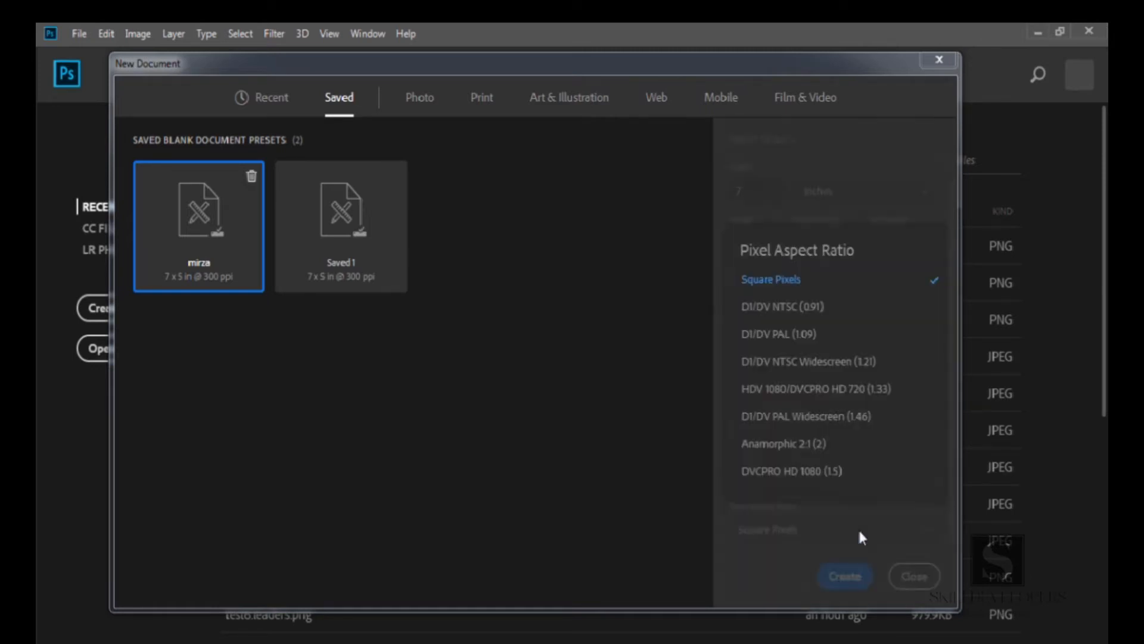
left_click(760, 584)
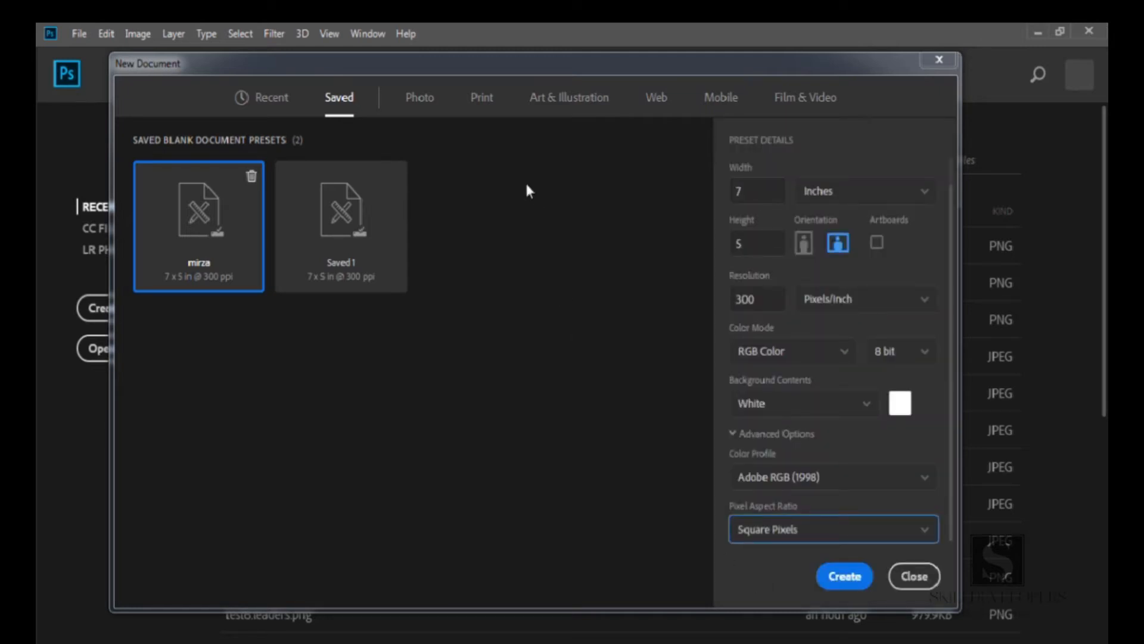
Browse the Print, Art & Illustration, Web, Mobile and Film & Video preset categories
left_click(486, 106)
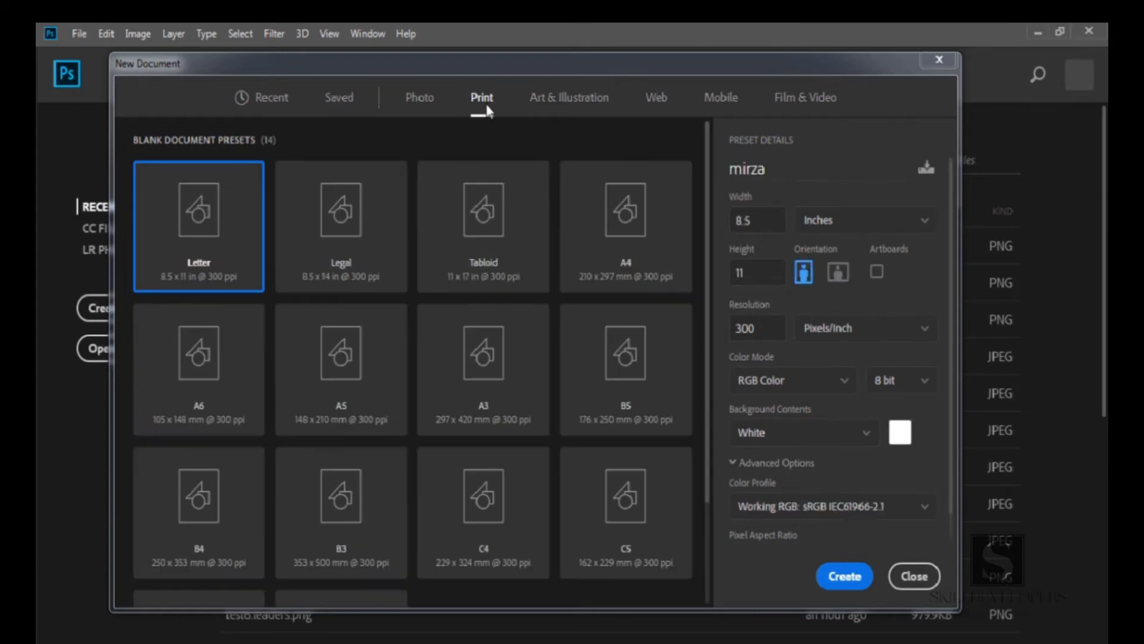
left_click(545, 108)
left_click(661, 106)
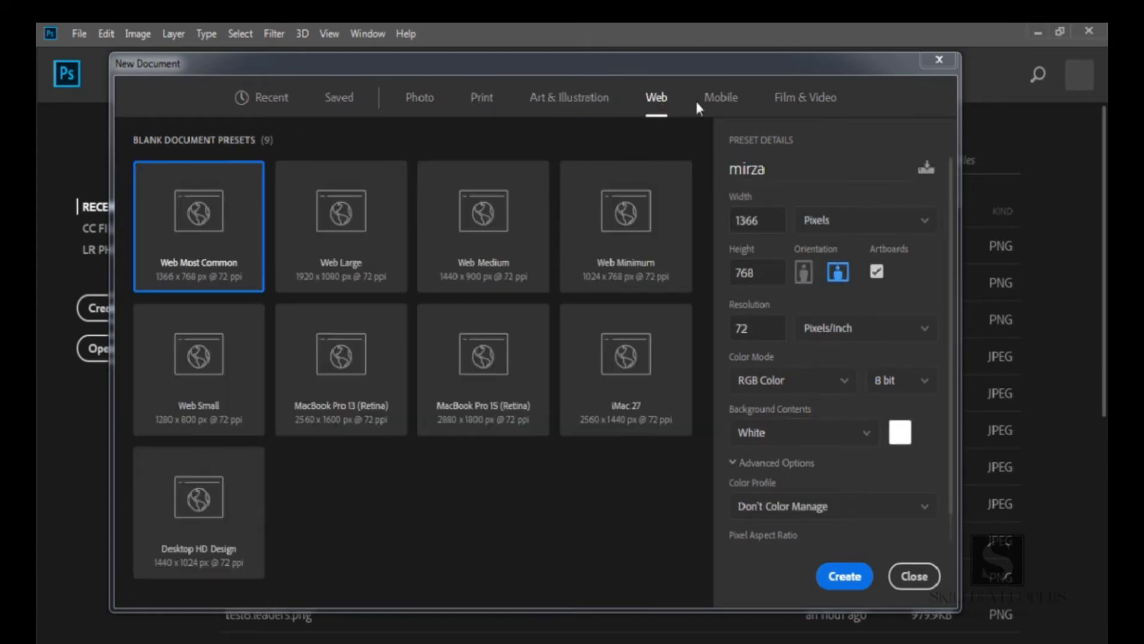
left_click(708, 100)
left_click(789, 102)
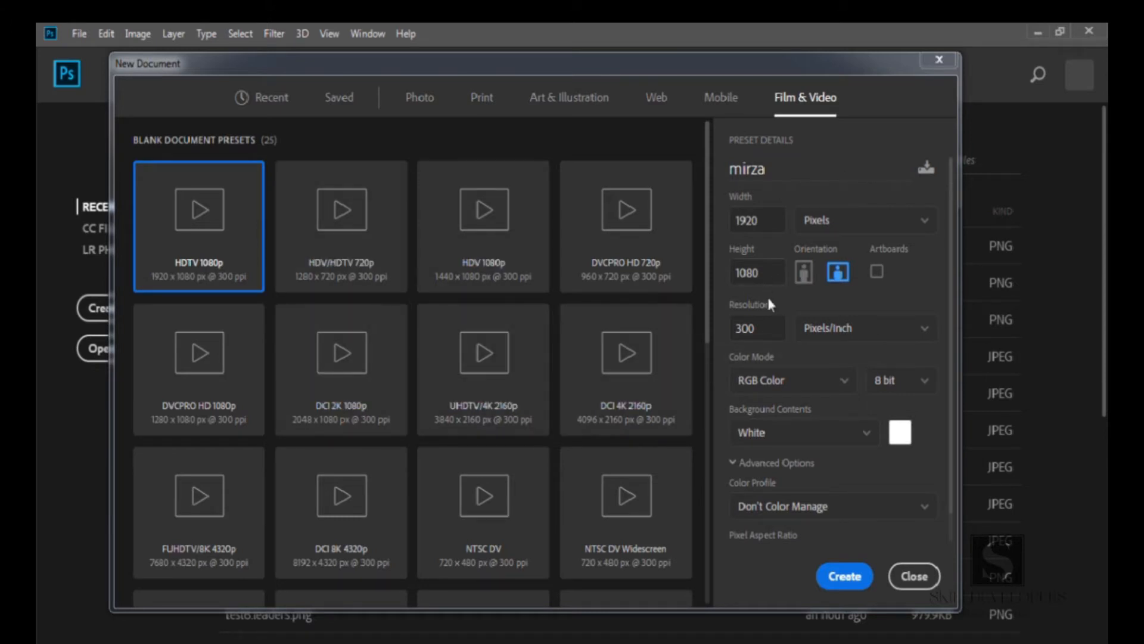
Revisit the Print, Art & Illustration, Web, Mobile and Film & Video preset categories to compare their blank document presets
left_click(480, 100)
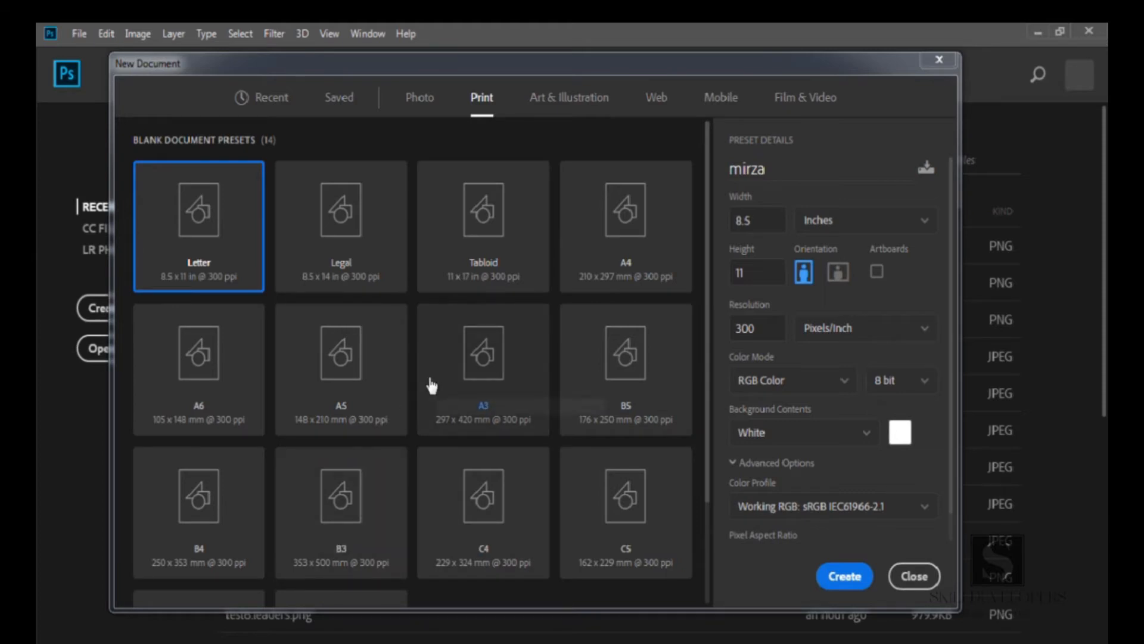
left_click(563, 102)
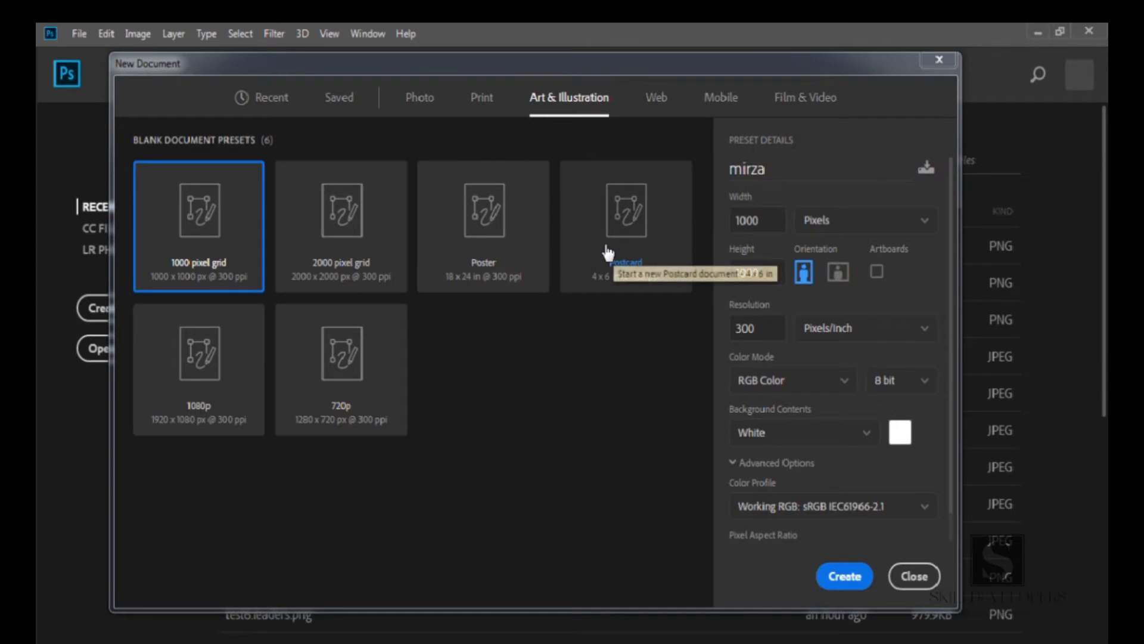
left_click(657, 102)
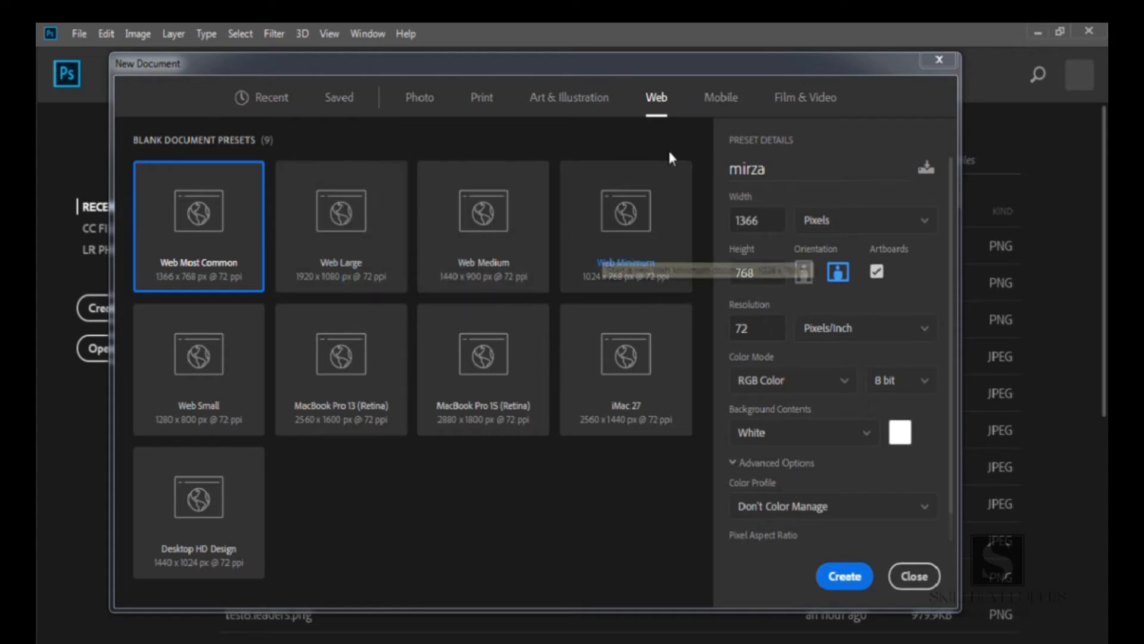
left_click(721, 97)
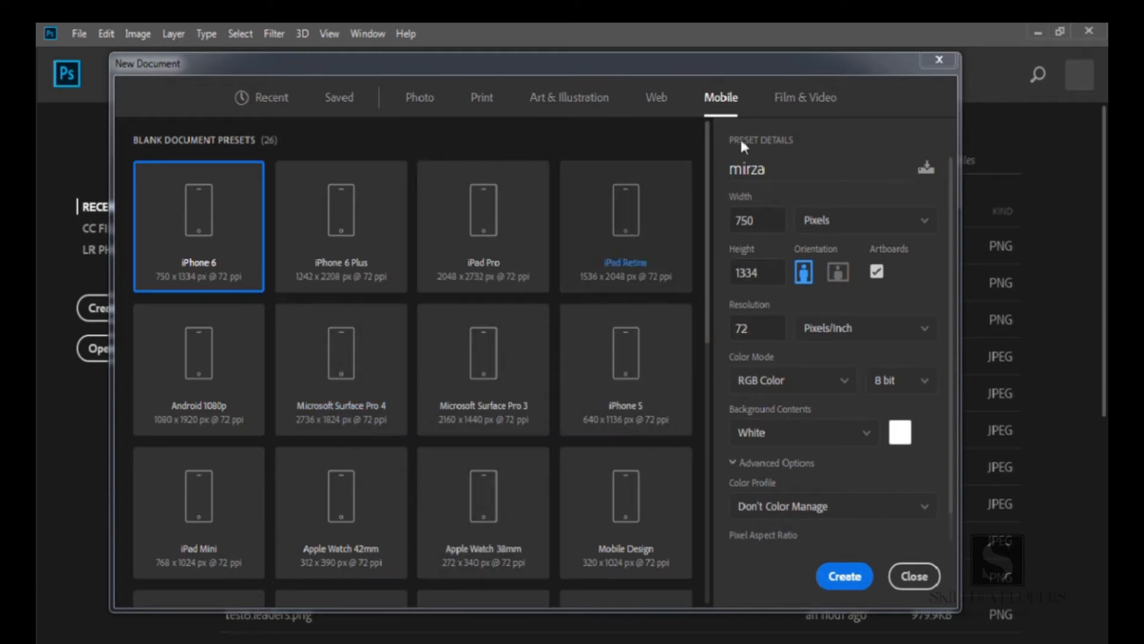
left_click(786, 101)
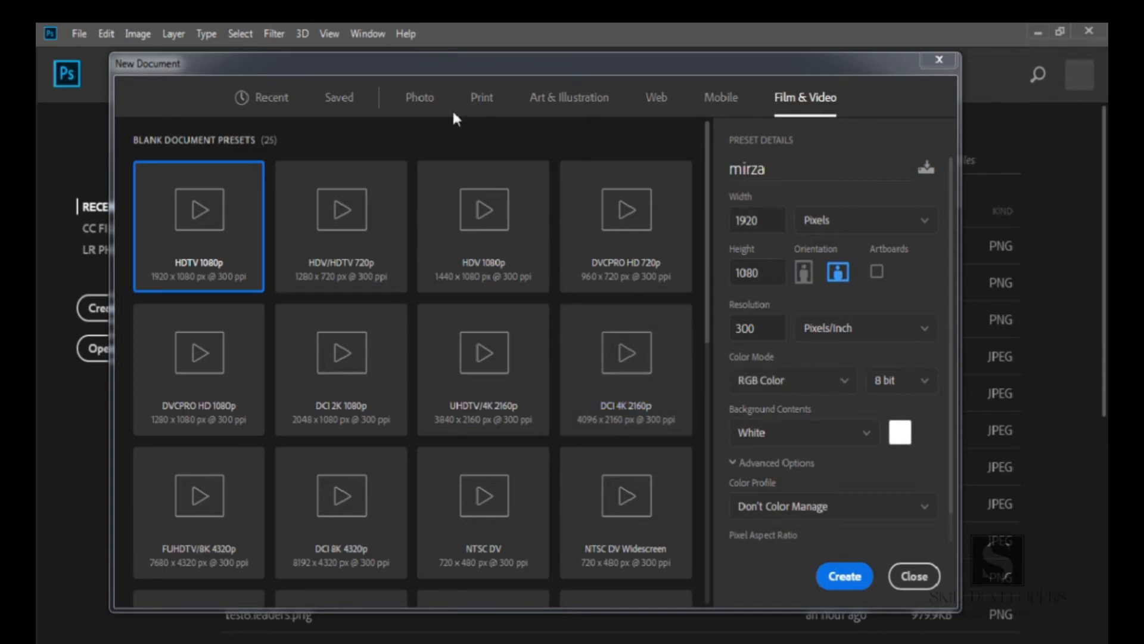
Create a new document from the Landscape, 2 x 3 preset in the Photo category
left_click(420, 99)
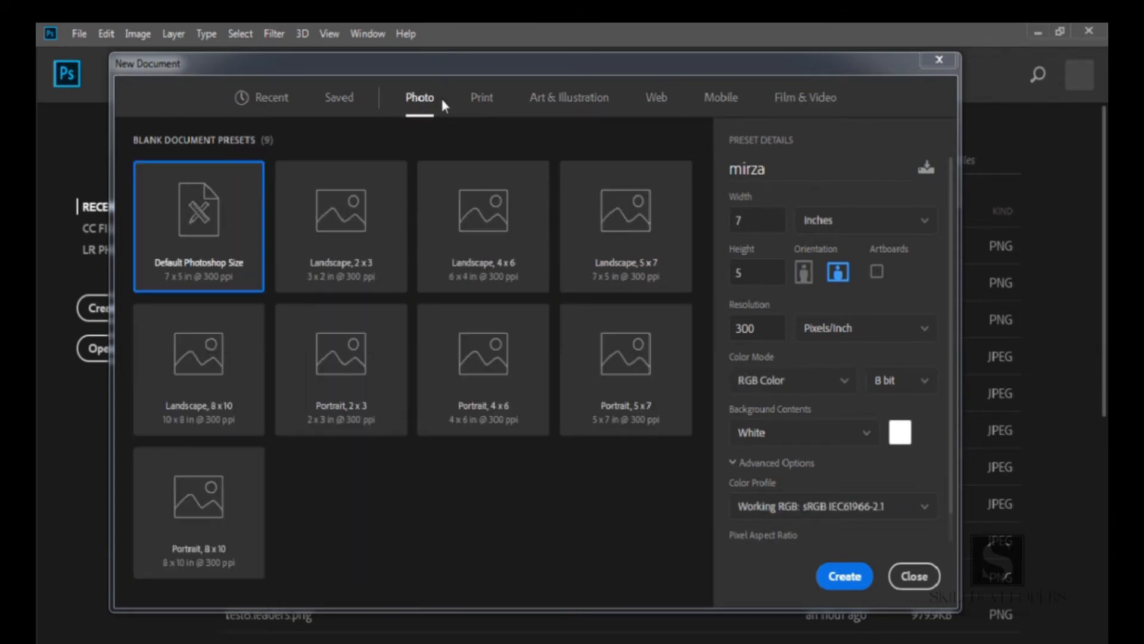
left_click(348, 247)
left_click(845, 575)
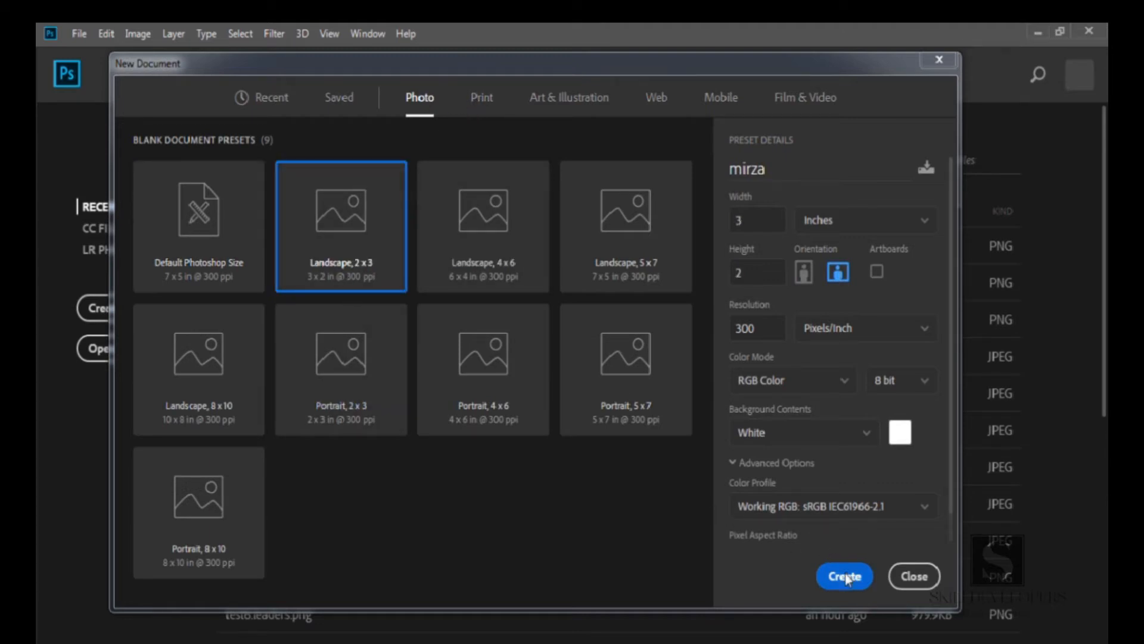
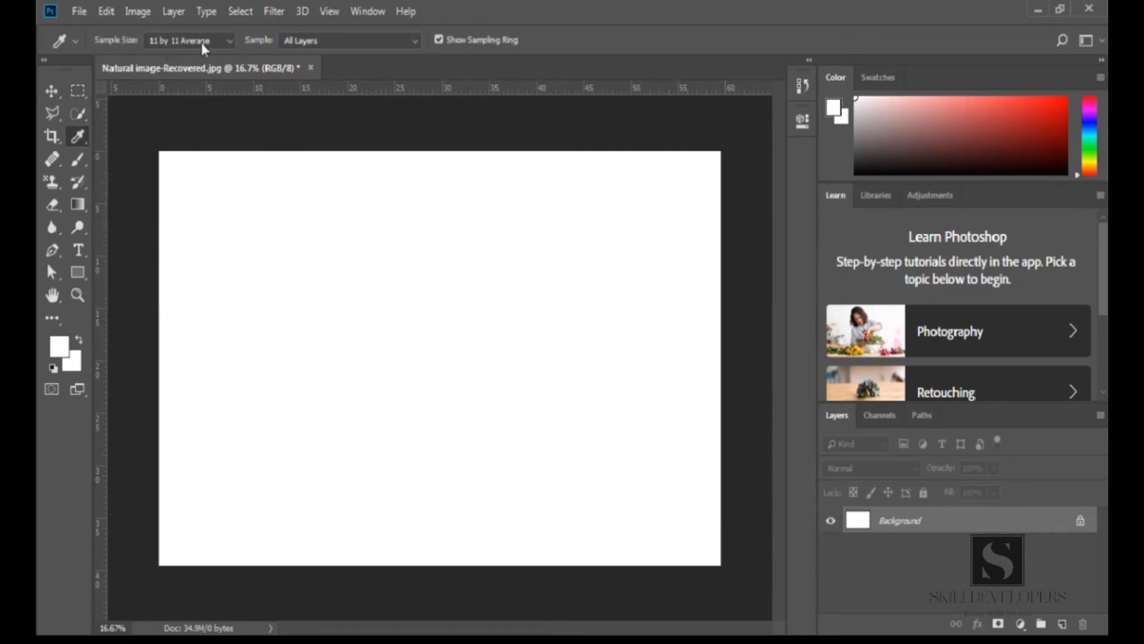
left_click(361, 11)
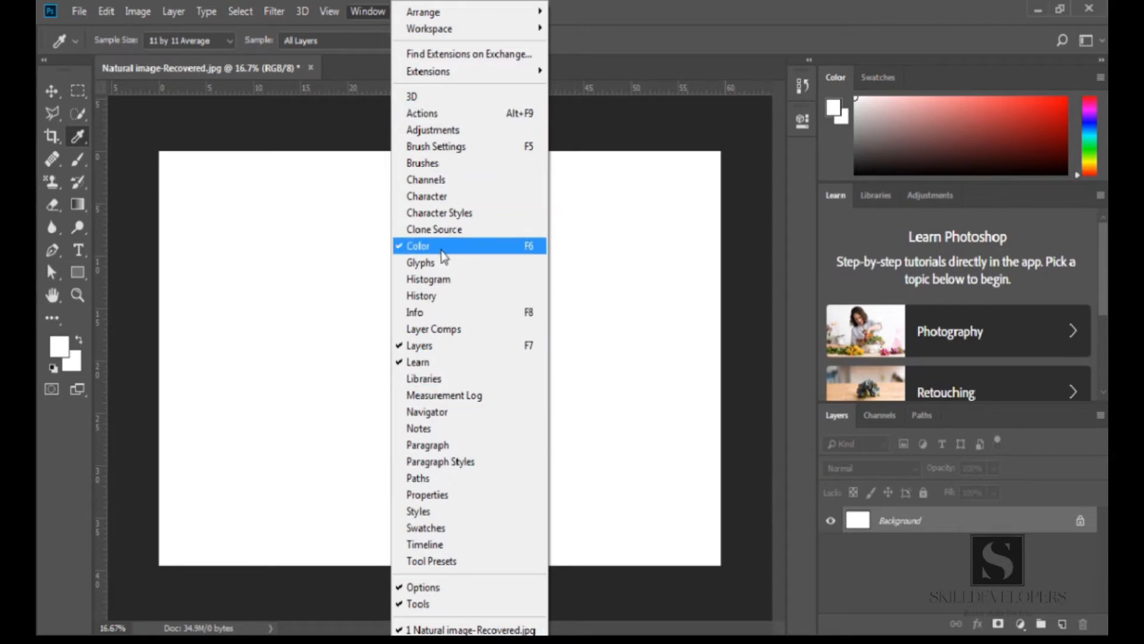
left_click(302, 370)
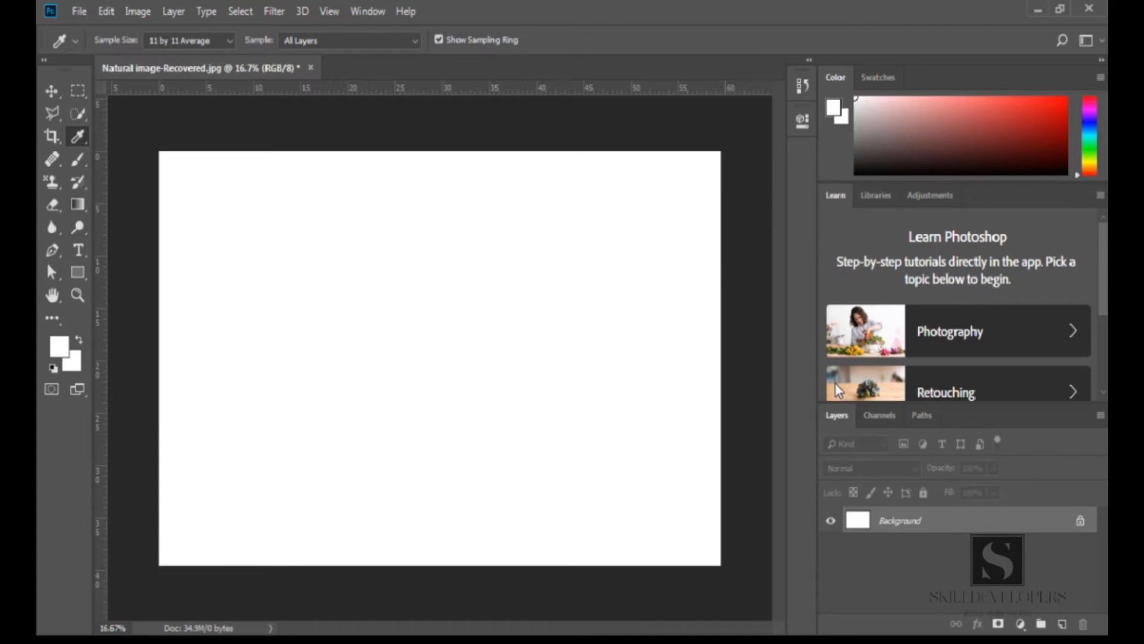
Collapse the panel dock to icons and expand it back to full panels
left_click(1102, 60)
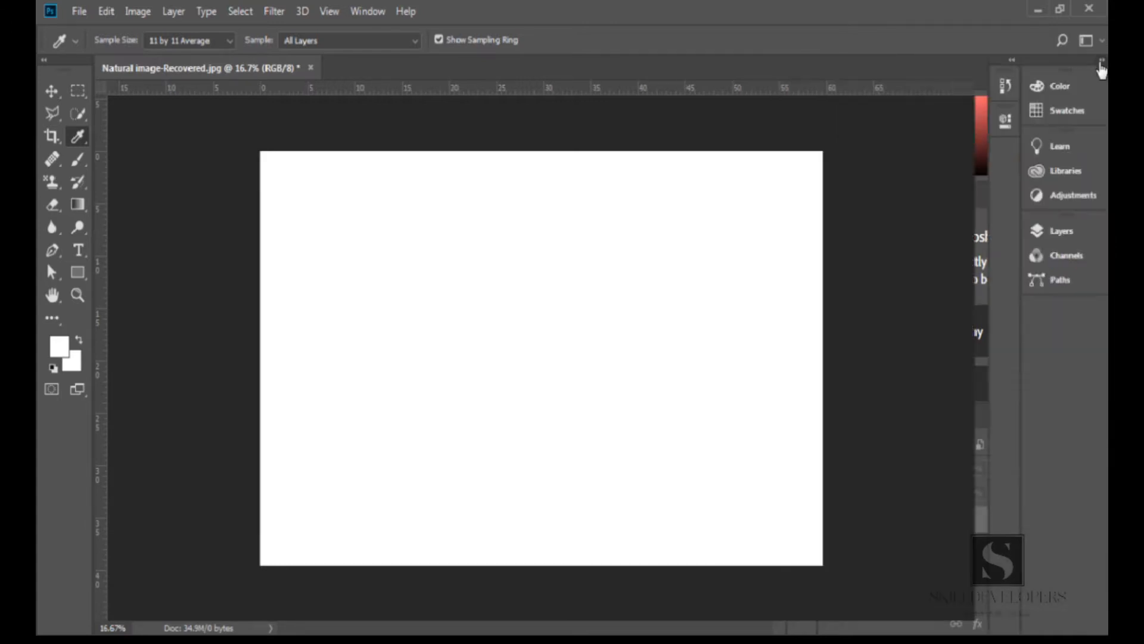
left_click(1102, 62)
left_click(1102, 61)
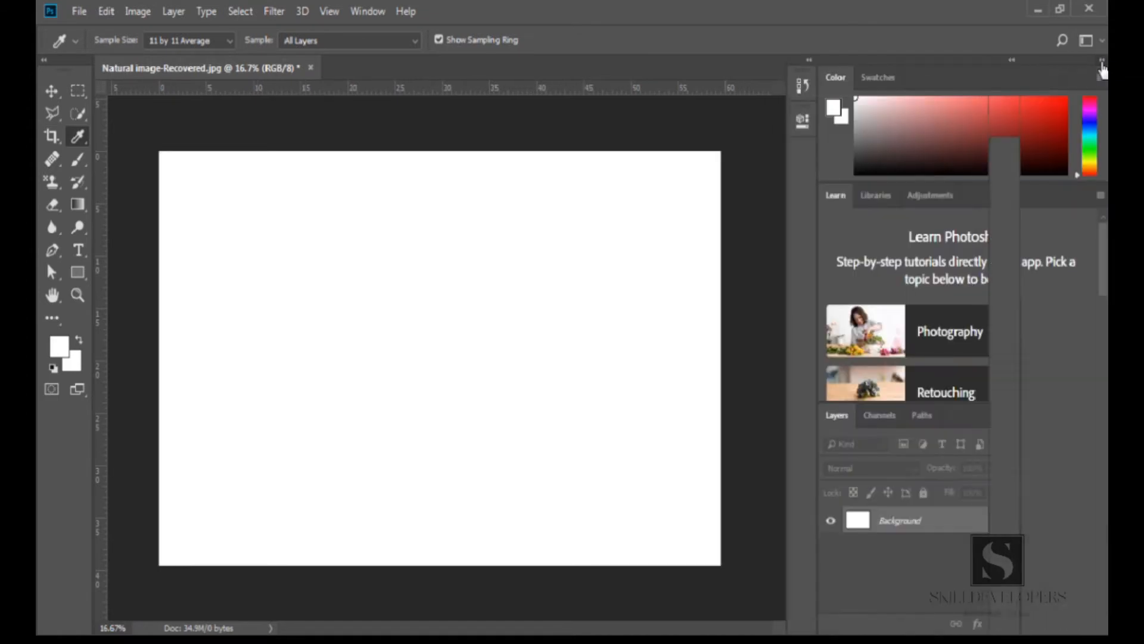
left_click(1102, 61)
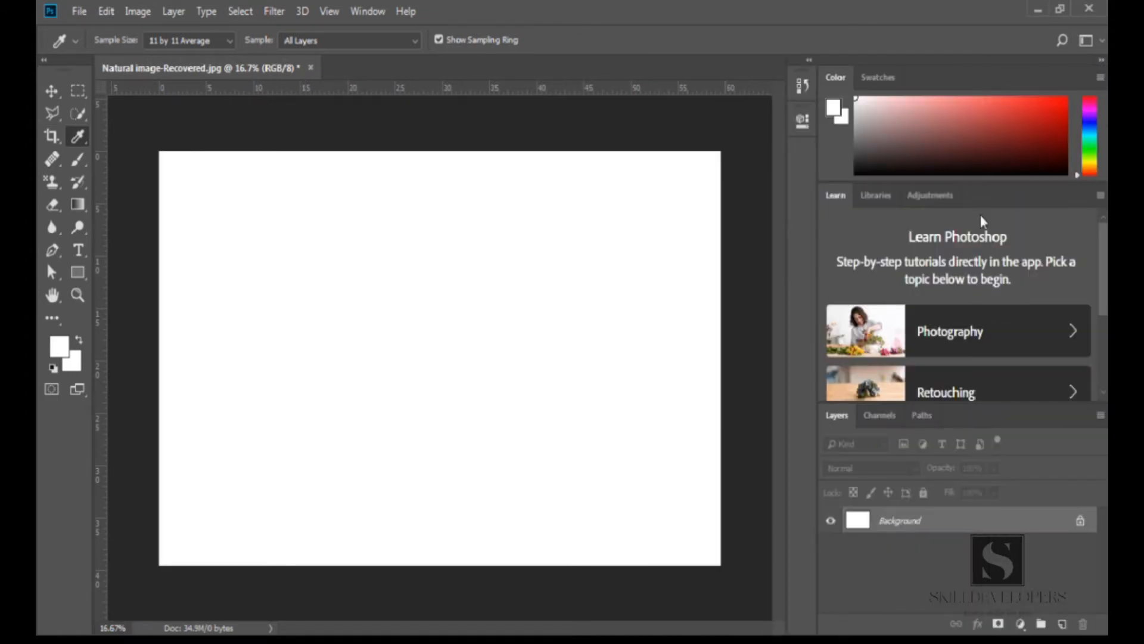
Undock the Layers and Channels panels into floating windows over the canvas
left_click_drag(837, 423, 407, 209)
left_click_drag(840, 416, 252, 352)
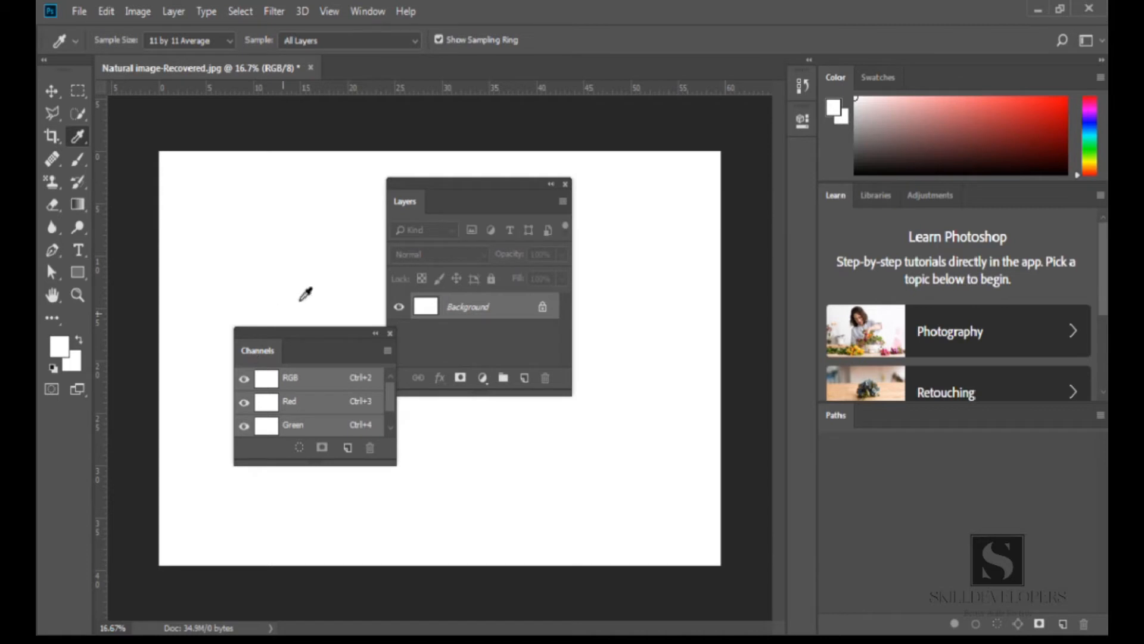
Dock the Channels and Layers panels back into the lower panel group beside Paths
left_click_drag(267, 355, 826, 415)
left_click_drag(409, 200, 832, 418)
left_click_drag(923, 423, 843, 418)
left_click_drag(916, 423, 873, 420)
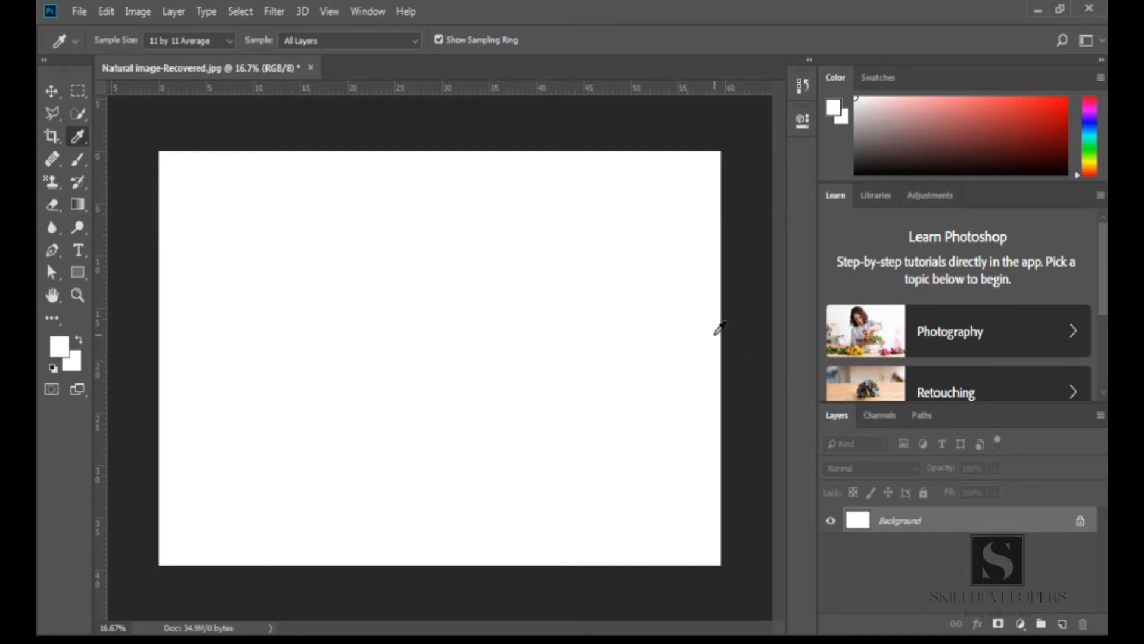
Switch to the Move tool
left_click(373, 13)
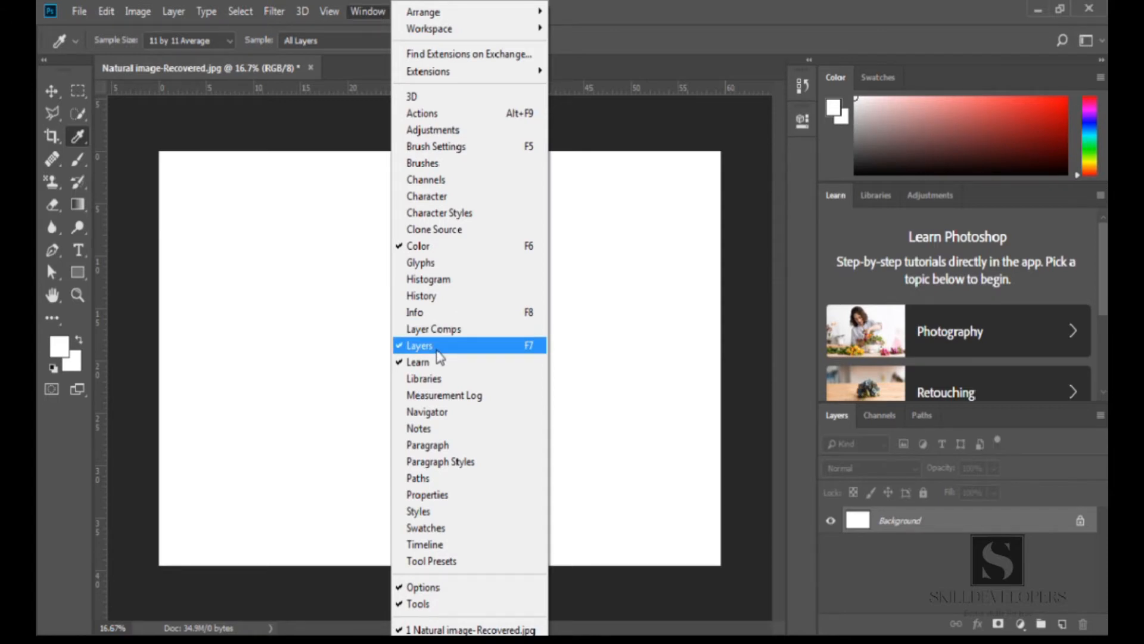
left_click(292, 341)
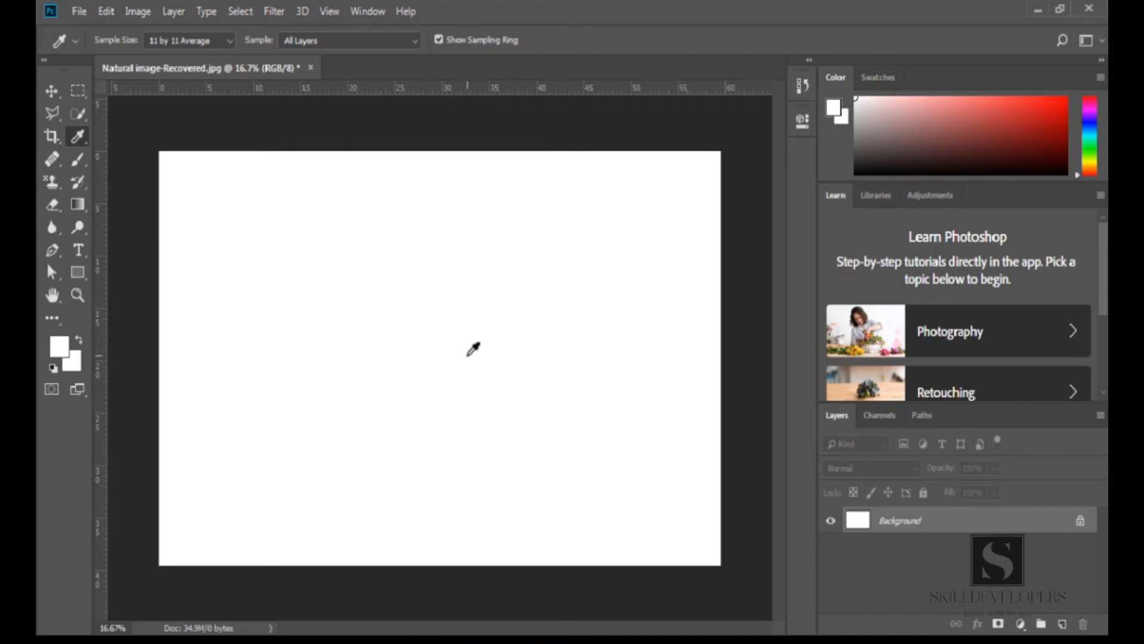
key("v")
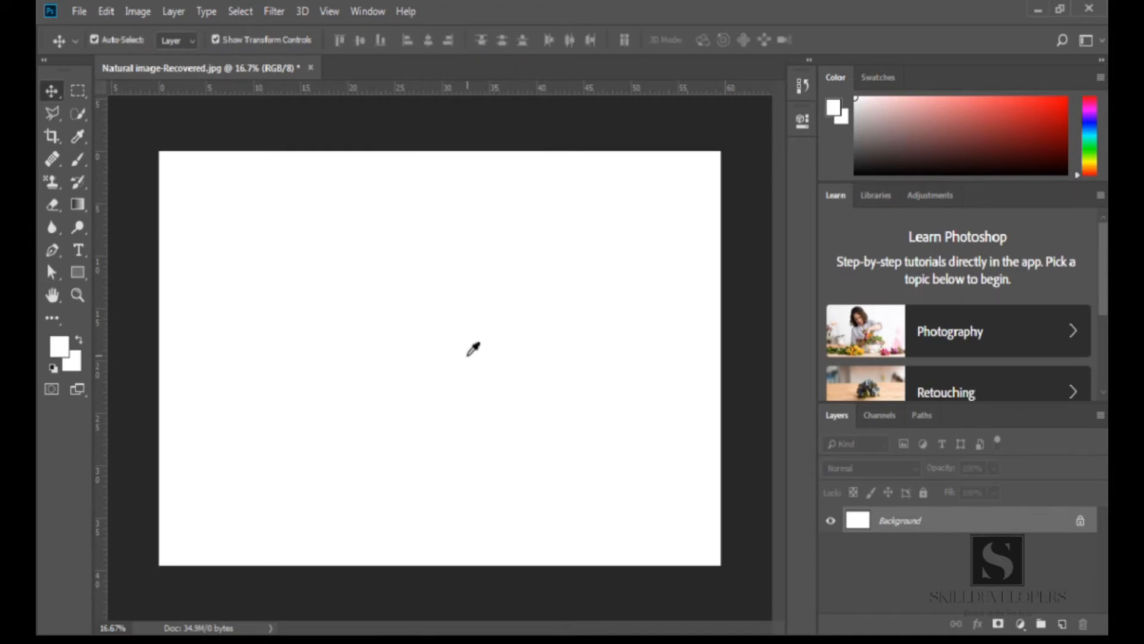
Undock the Color and Swatches panels into floating windows over the canvas
left_click(878, 79)
left_click(840, 78)
left_click_drag(842, 83, 316, 198)
left_click_drag(853, 86, 407, 366)
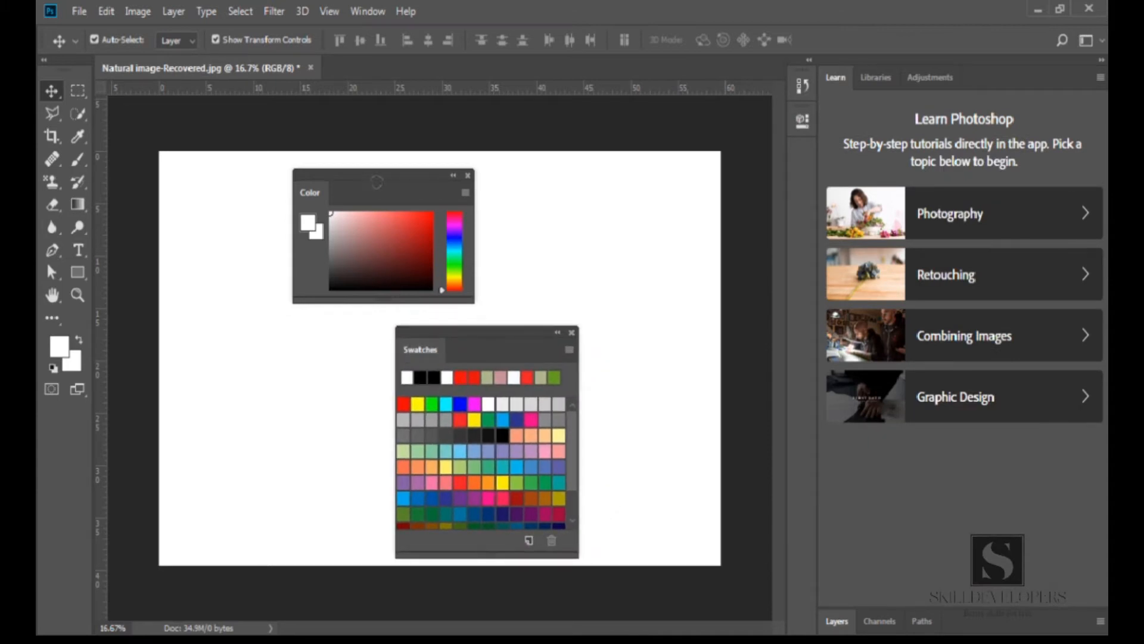
Close the floating Swatches and Color panels
left_click(364, 12)
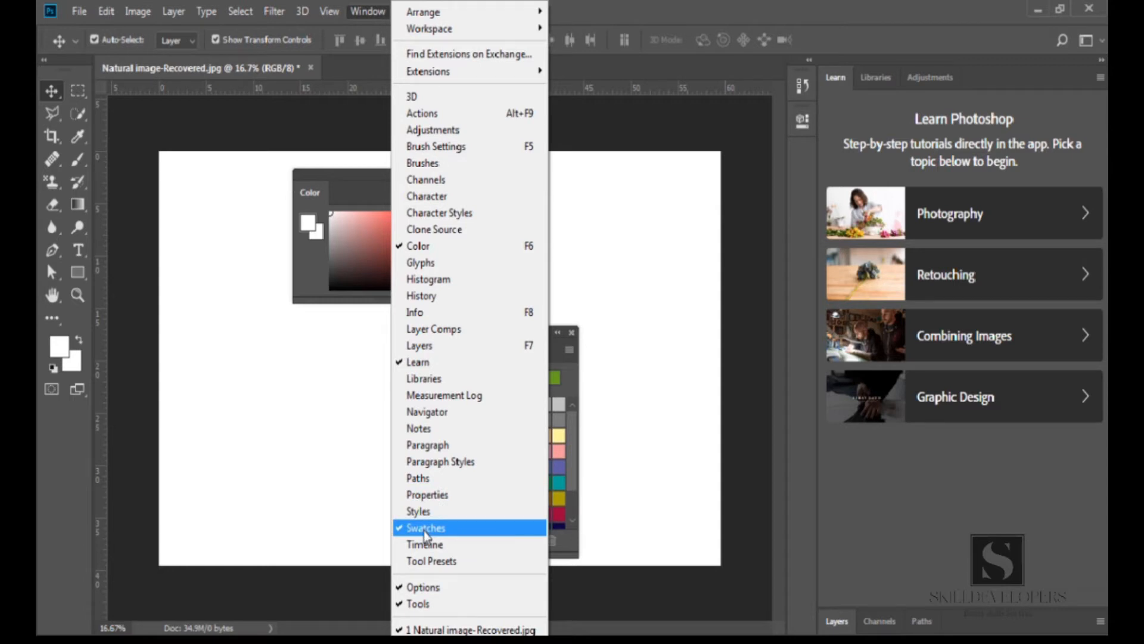
left_click(363, 472)
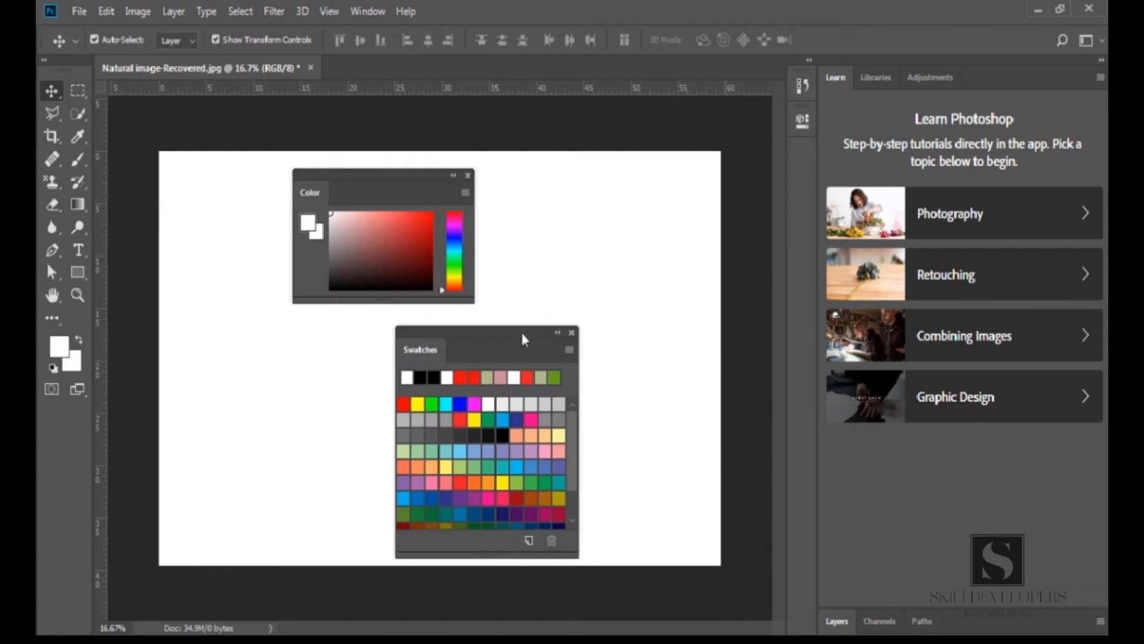
left_click(562, 327)
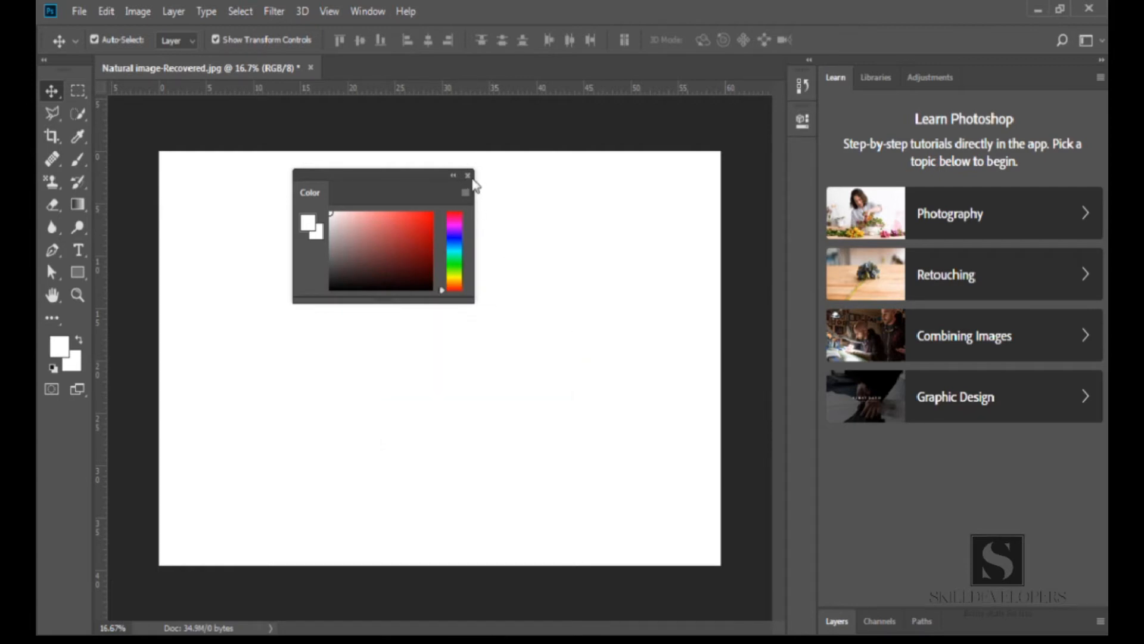
left_click(468, 176)
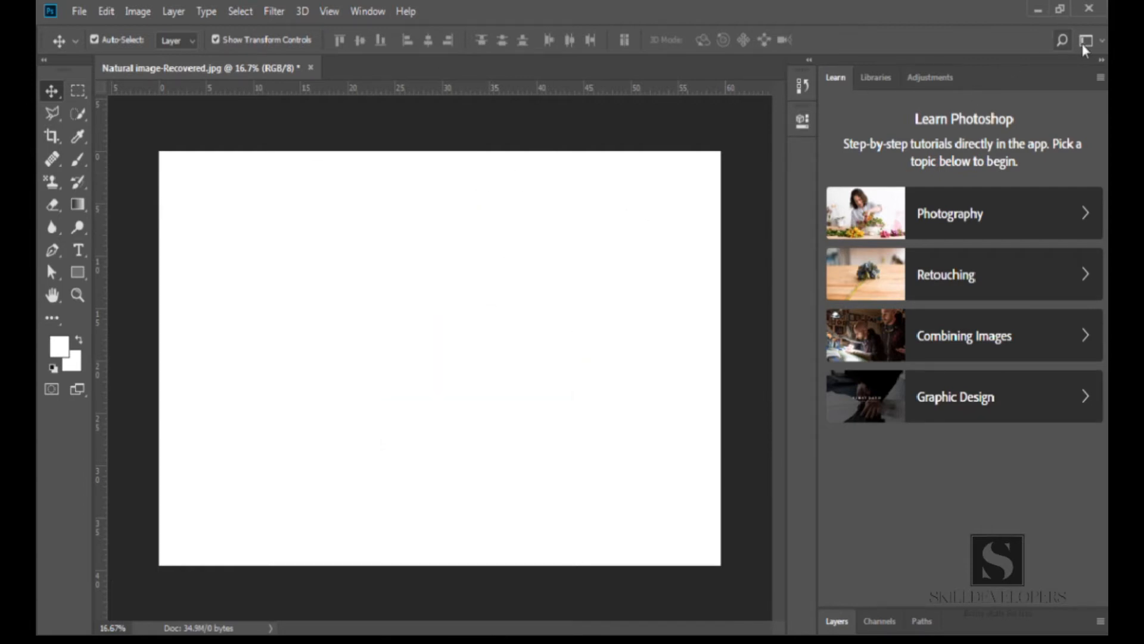
Try the 3D workspace and return to the Essentials workspace
left_click(1100, 42)
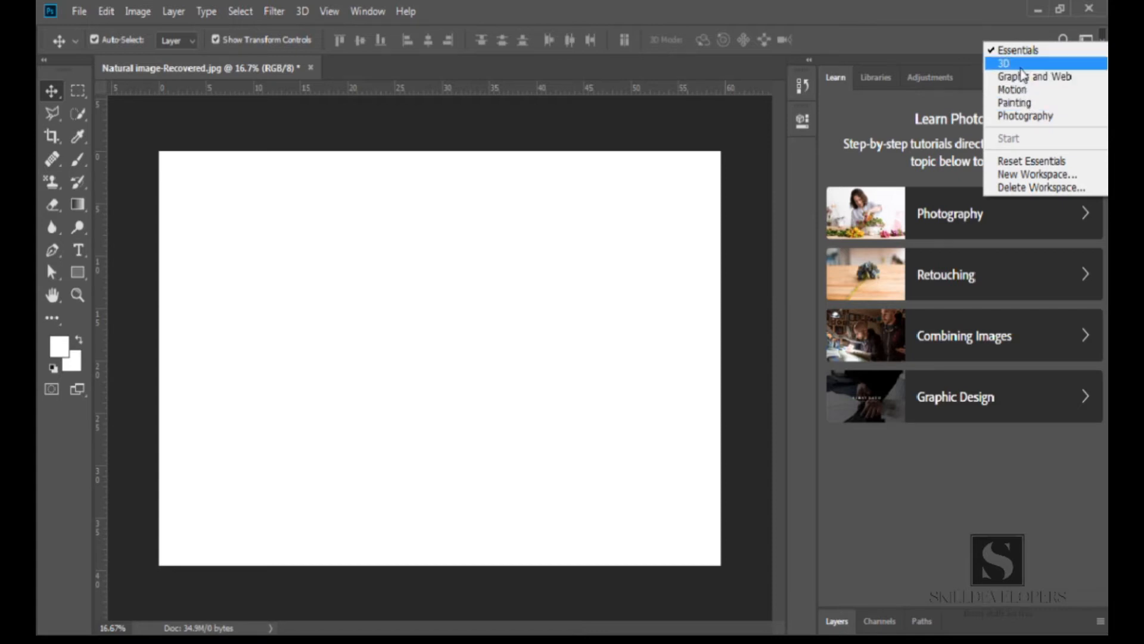
left_click(1020, 64)
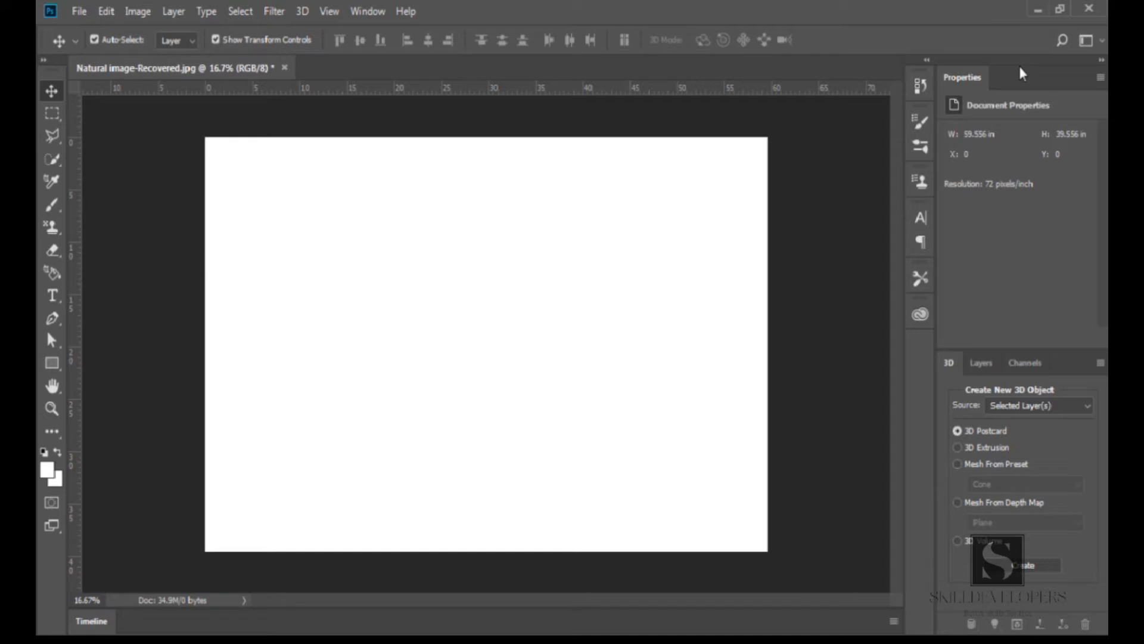
left_click(1086, 40)
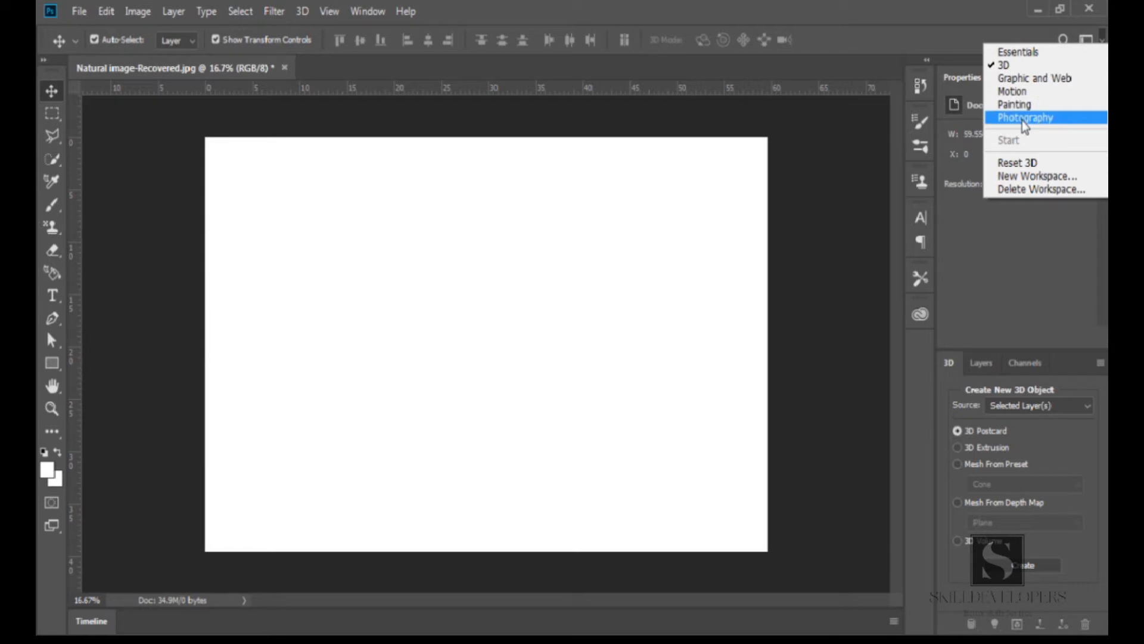
left_click(1024, 54)
Reset the Essentials workspace to restore its default panel layout
left_click(1088, 40)
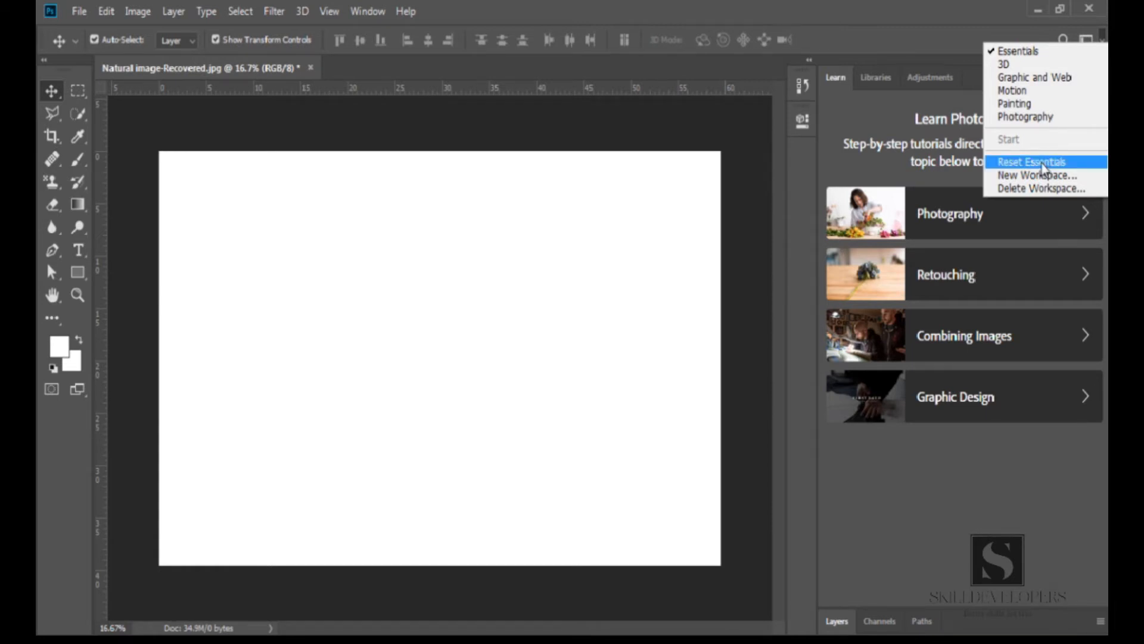
left_click(1032, 162)
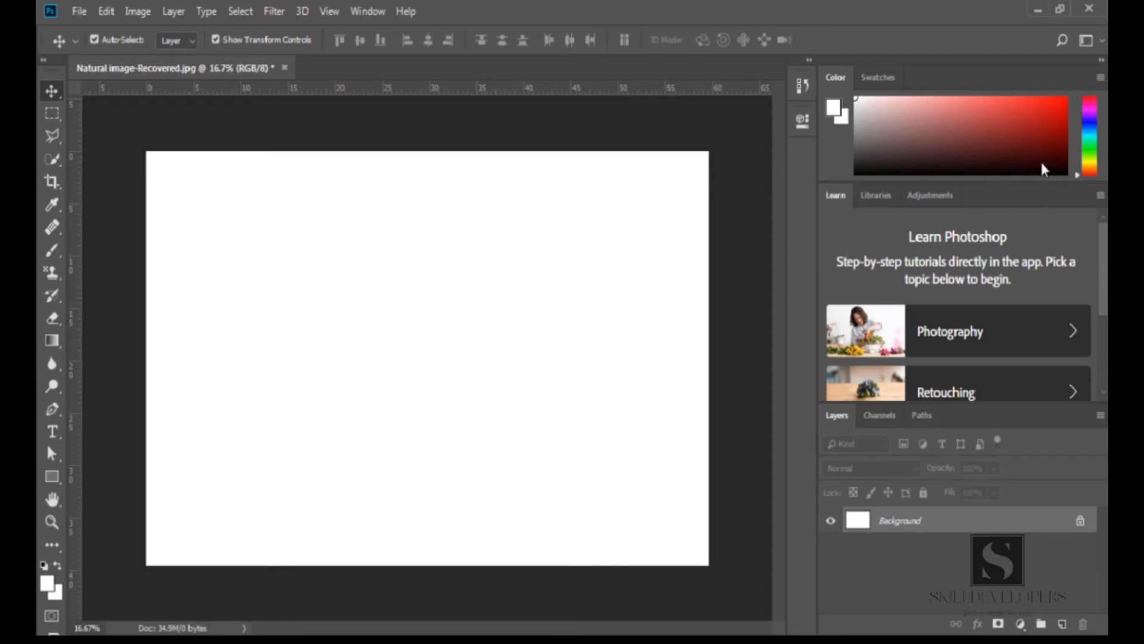
left_click(1086, 39)
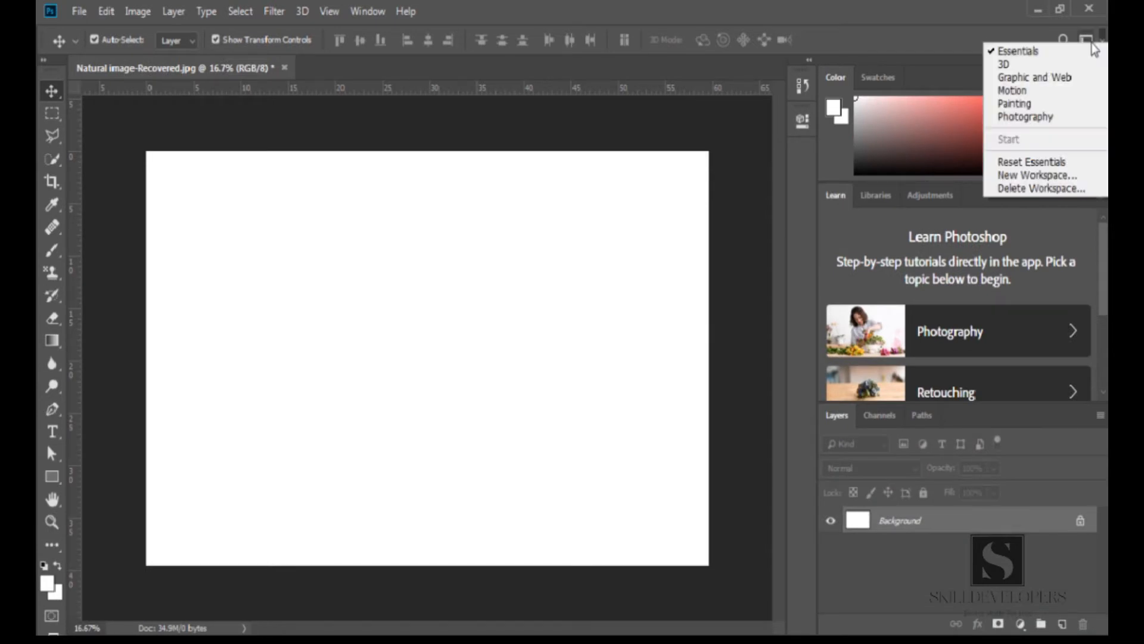
left_click(1032, 162)
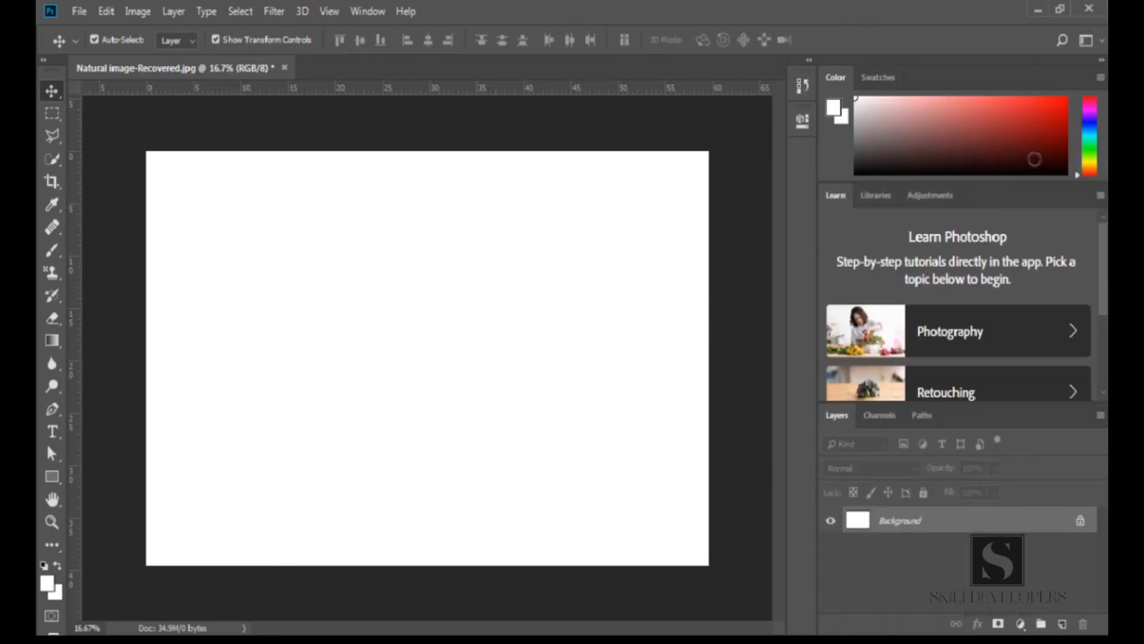
Browse the workspace list and the File, Edit, Image, Layer and Help menus
left_click(1086, 41)
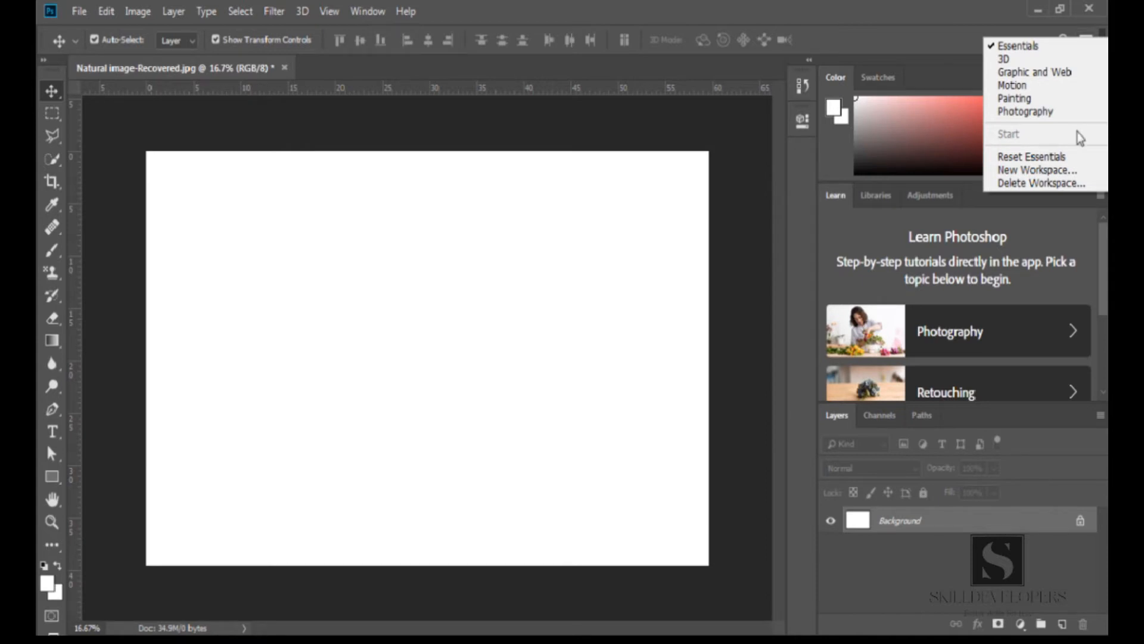
left_click(608, 21)
left_click(81, 15)
left_click(81, 15)
left_click(100, 13)
left_click(100, 14)
left_click(132, 12)
left_click(133, 12)
left_click(173, 12)
left_click(173, 12)
left_click(406, 12)
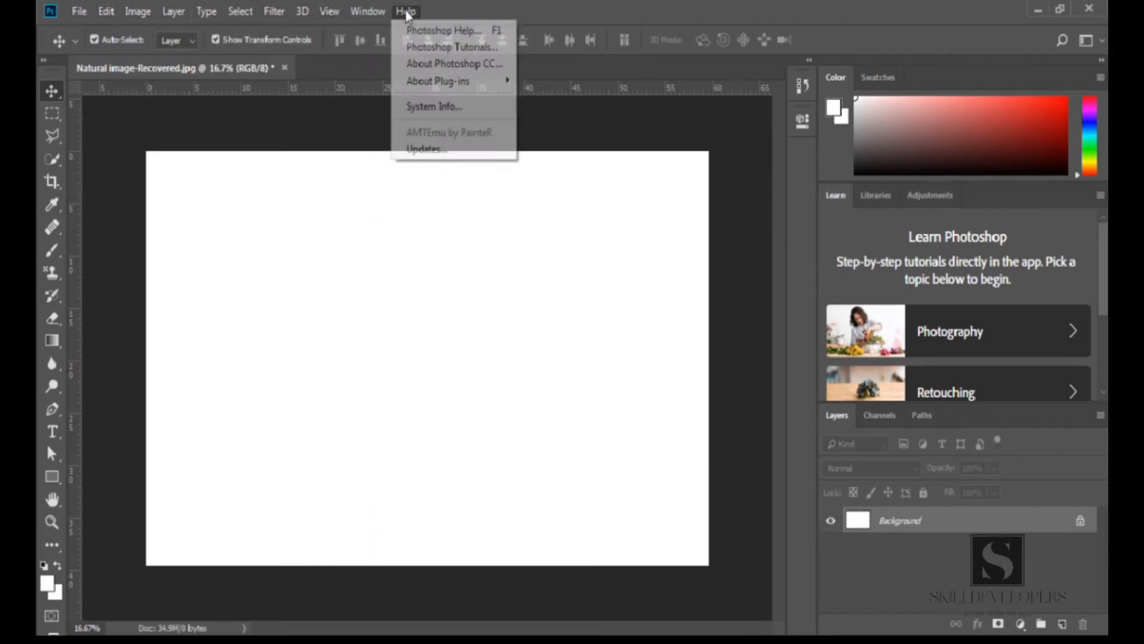
left_click(408, 13)
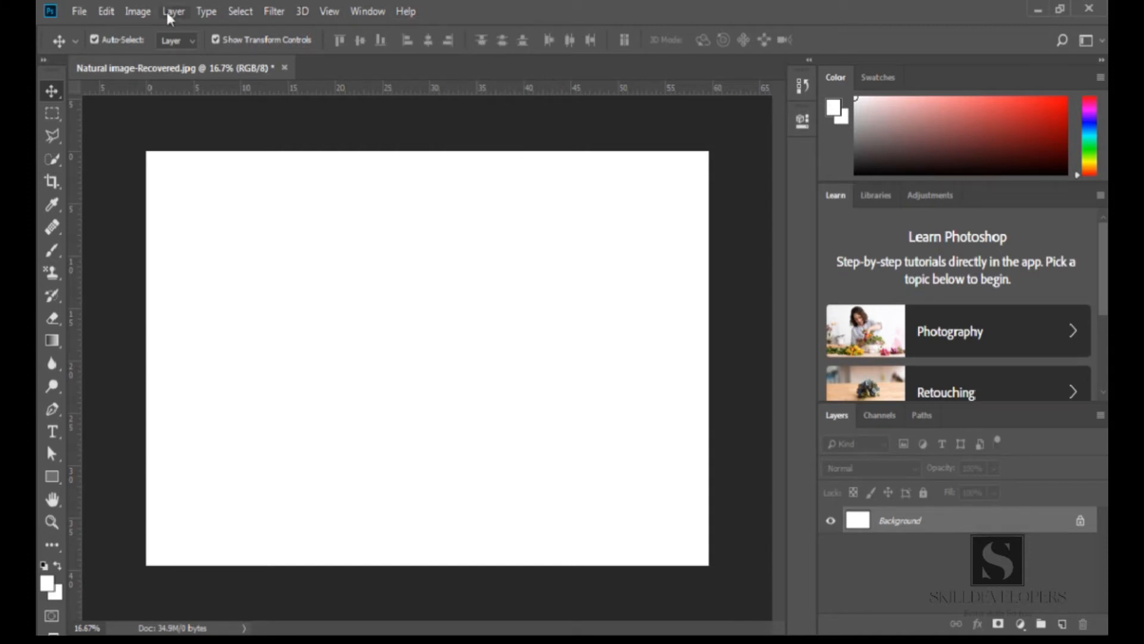
Review the width and height fields of the New Document dialog and close it without creating anything
left_click(78, 12)
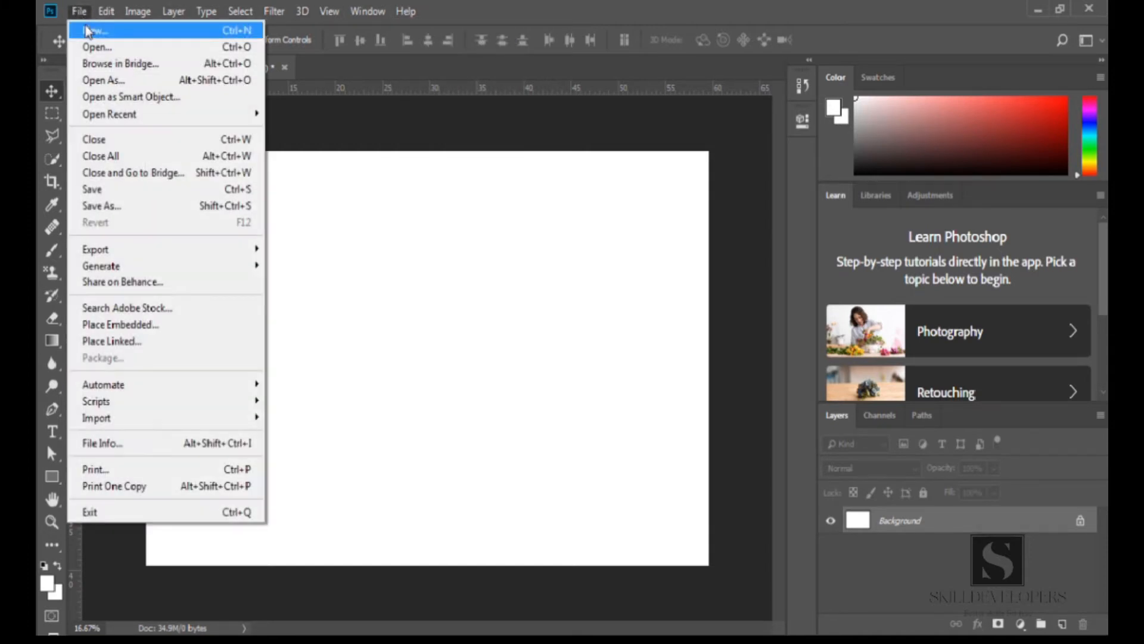
left_click(92, 30)
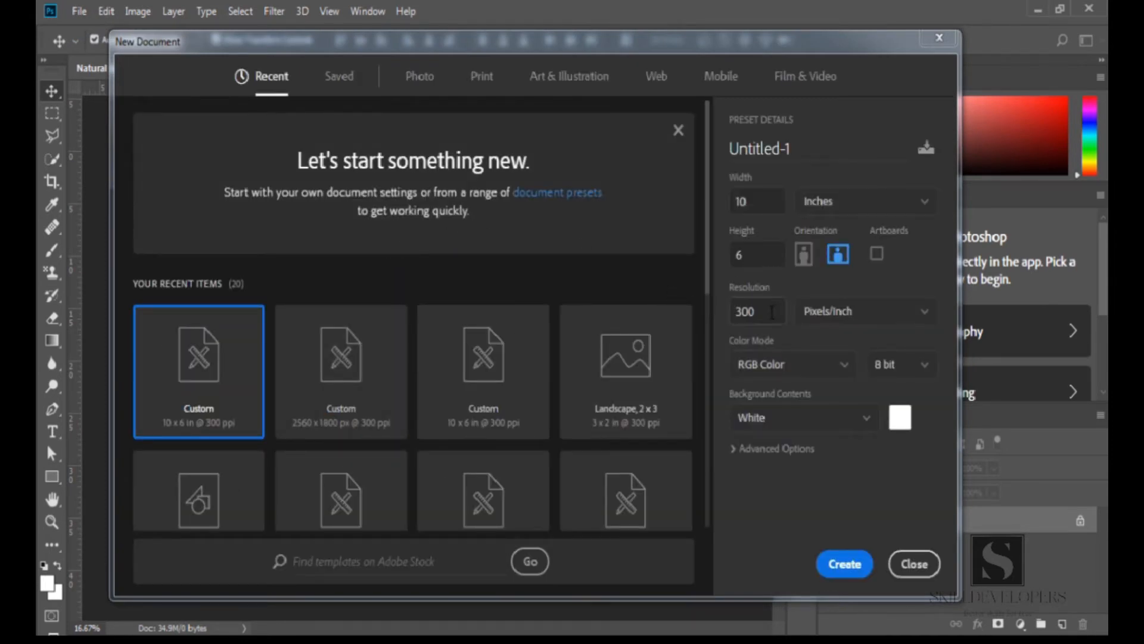
left_click(757, 202)
left_click(758, 255)
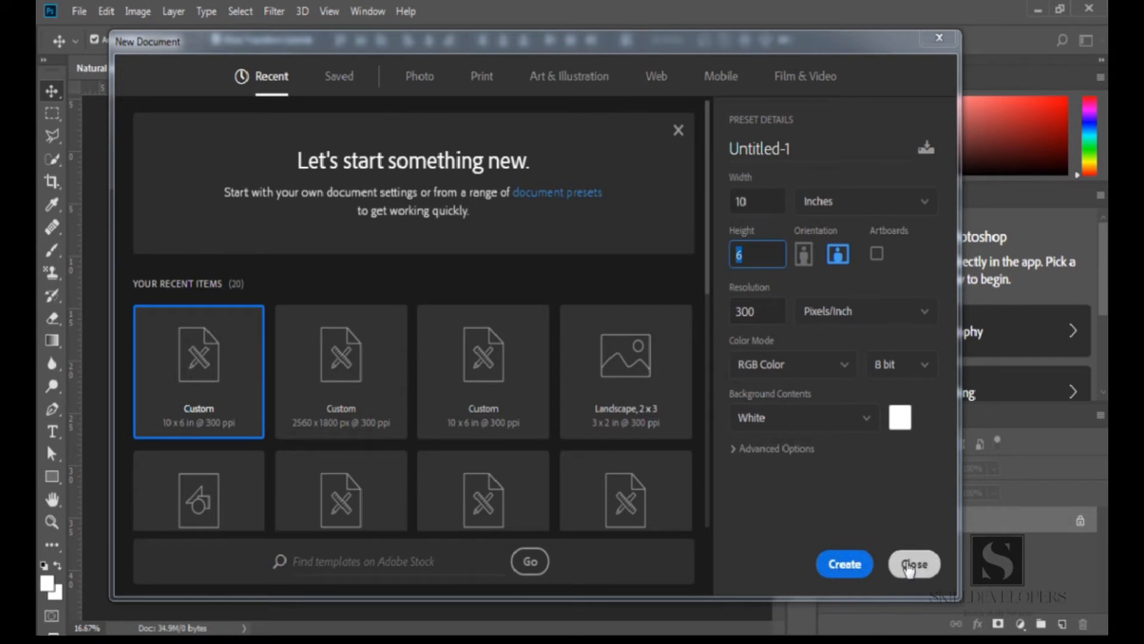
left_click(914, 564)
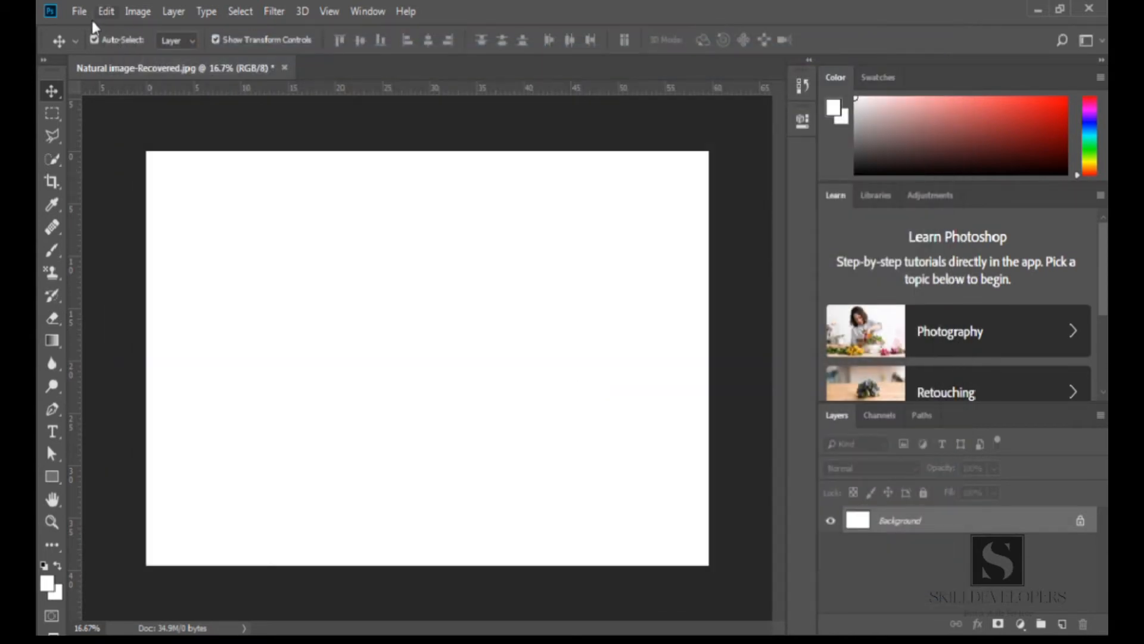
Open the Move tool.psd file and pick the Move Tool from its tool group
left_click(81, 13)
left_click(95, 47)
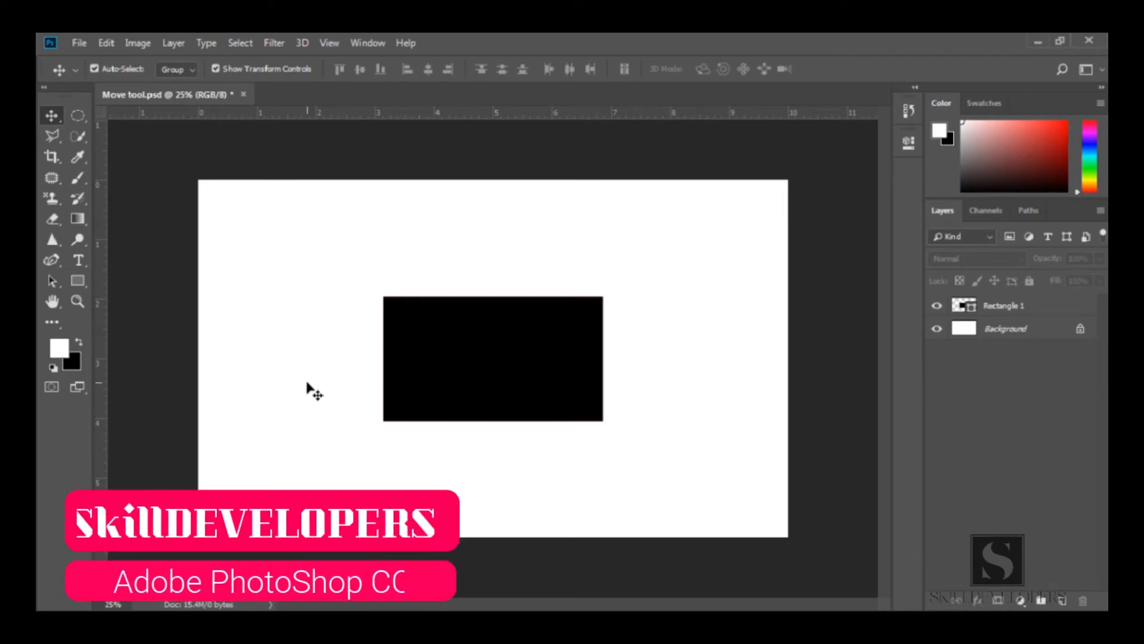
right_click(52, 116)
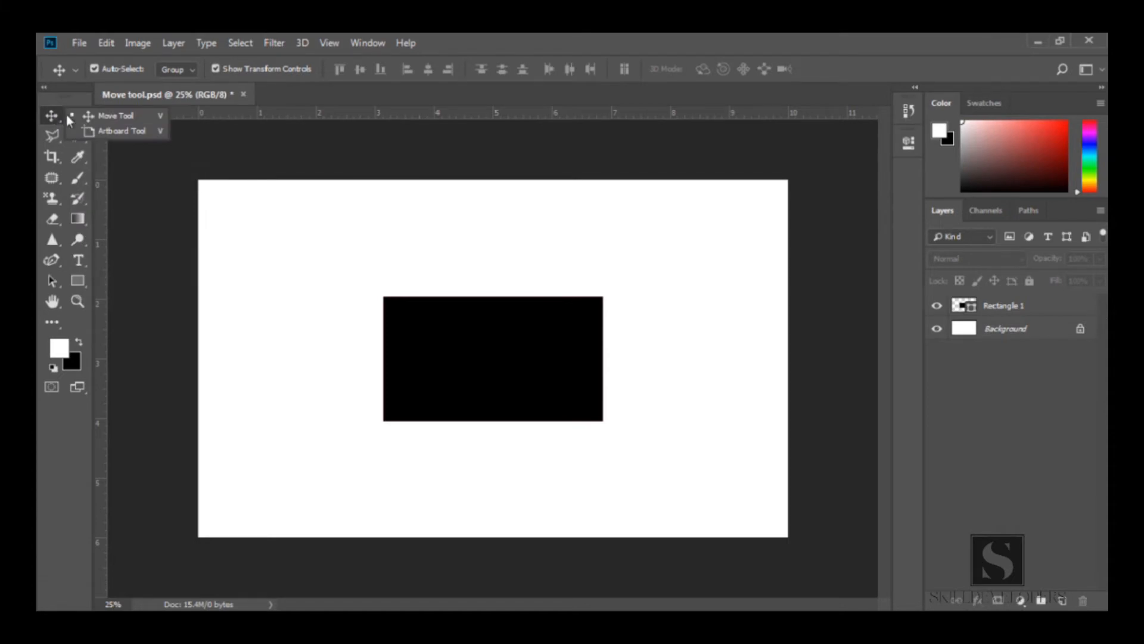
left_click(146, 115)
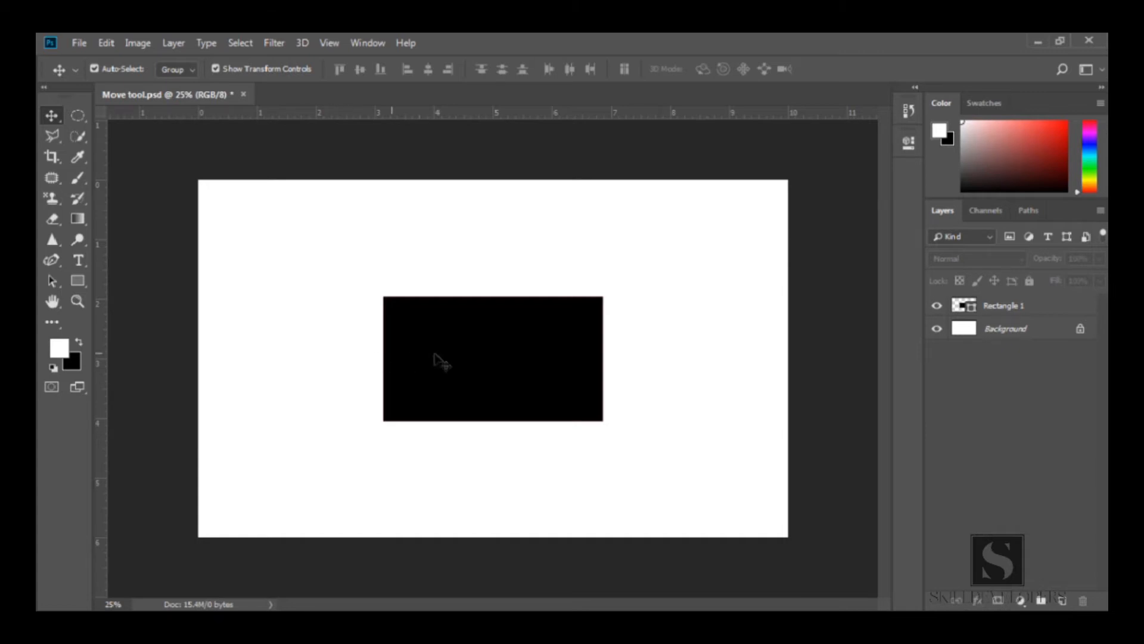
Select the black rectangle's layer on the canvas and switch to the Elliptical Marquee tool
left_click(459, 361)
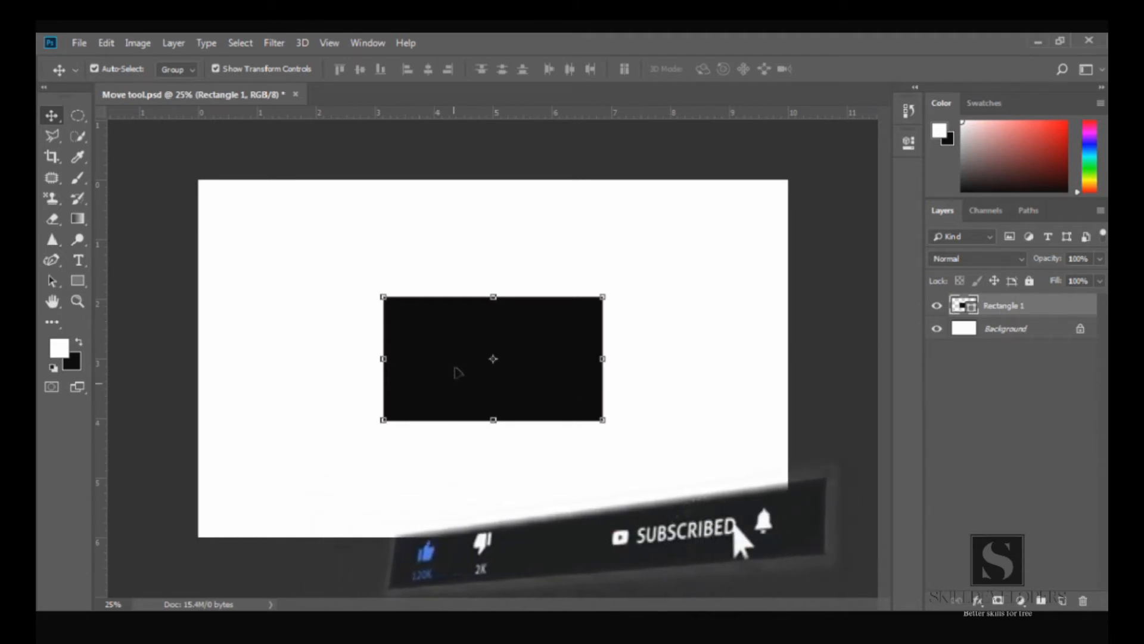
mouse_move(459, 365)
left_mouse_down()
mouse_move(372, 339)
mouse_move(428, 416)
mouse_move(553, 338)
mouse_move(441, 391)
mouse_move(577, 411)
mouse_move(569, 324)
mouse_move(426, 361)
mouse_move(460, 361)
left_mouse_up()
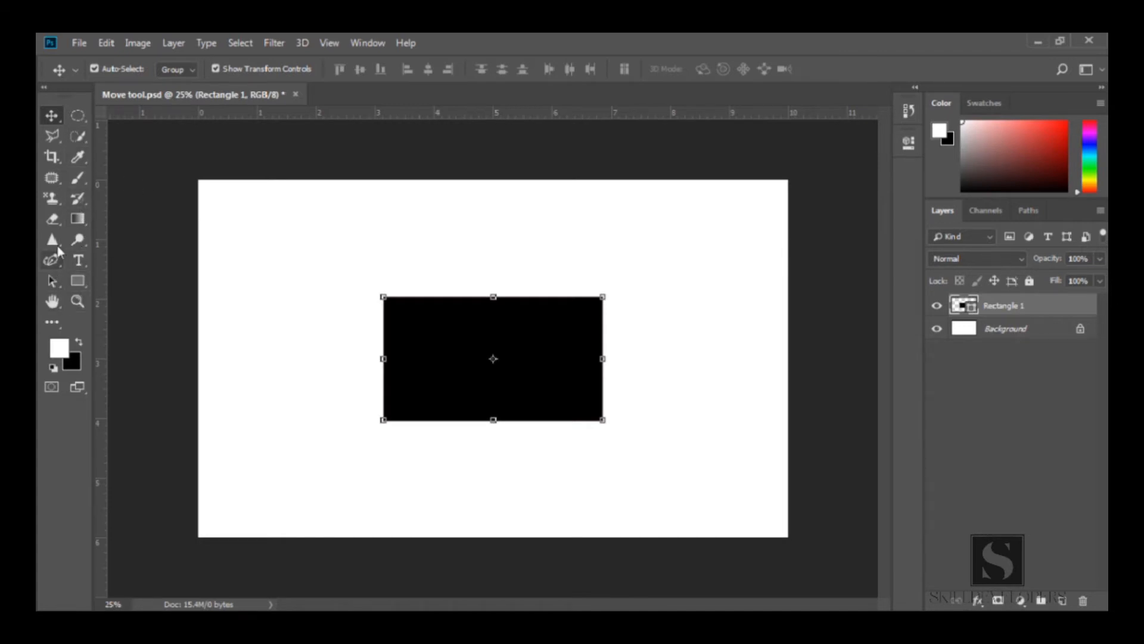
left_click(79, 117)
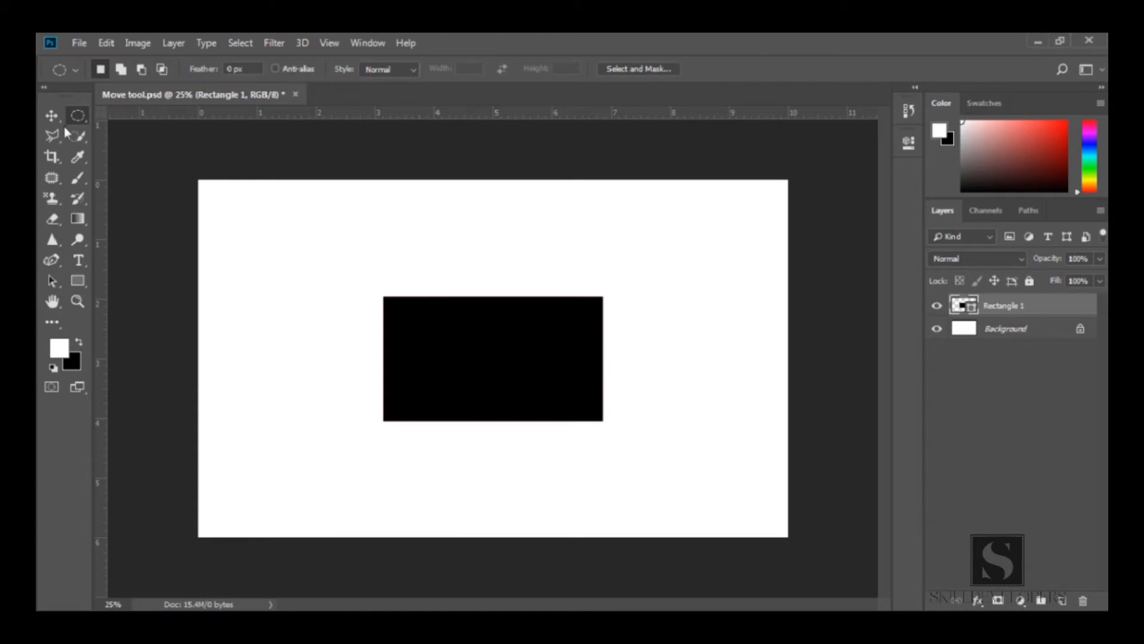
Cycle through the Crop, Eyedropper and Brush tools and return to the Move Tool
left_click(51, 156)
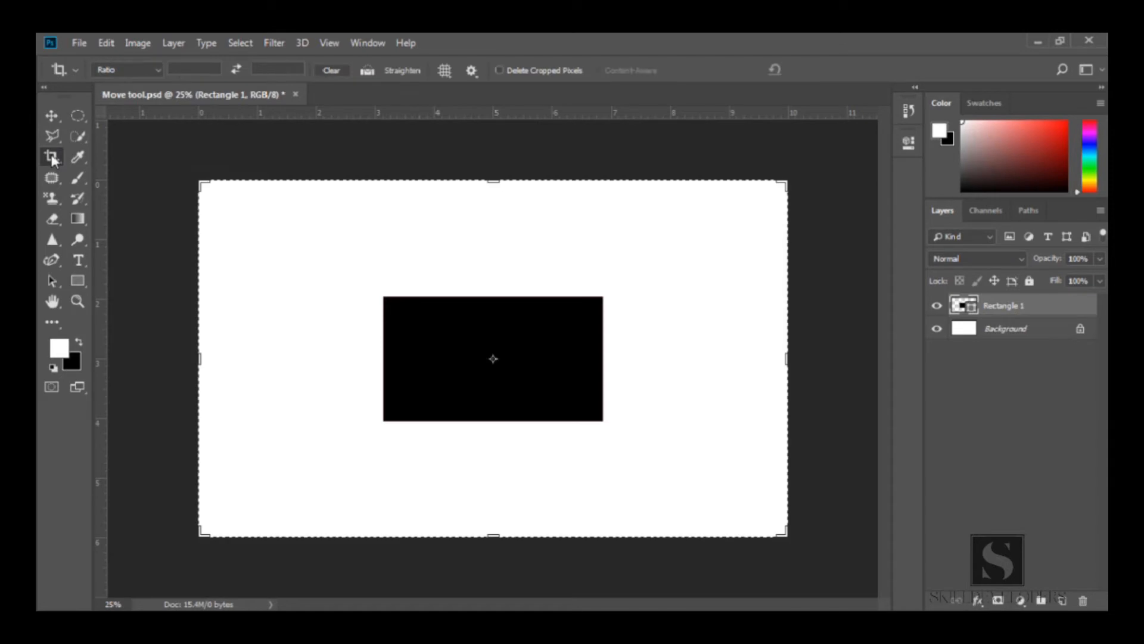
left_click(53, 178)
left_click(78, 158)
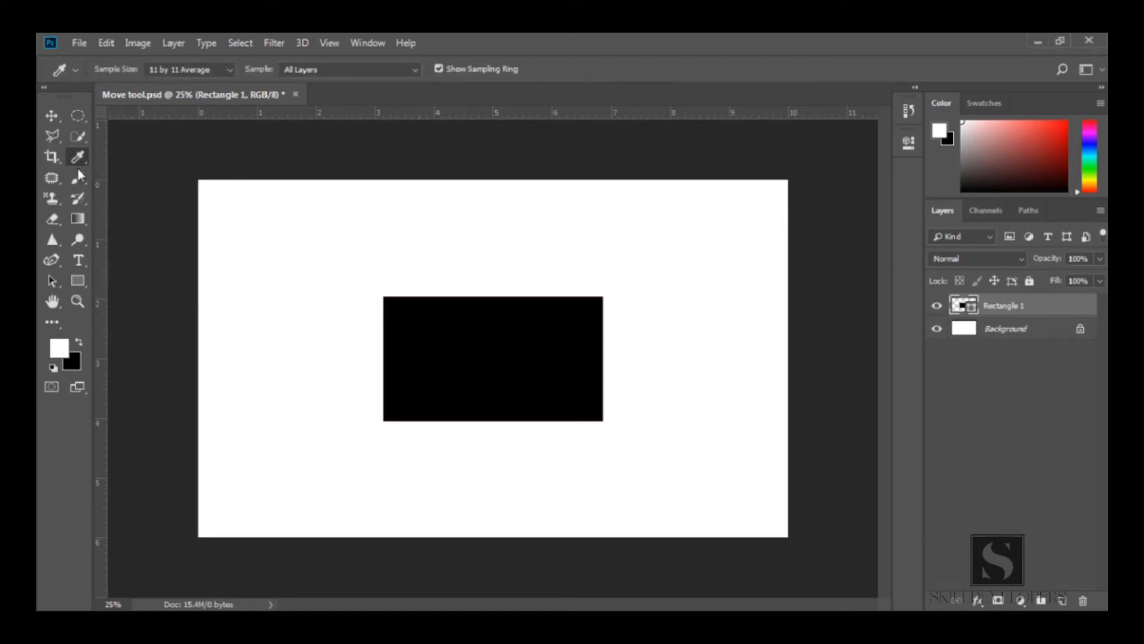
left_click(79, 180)
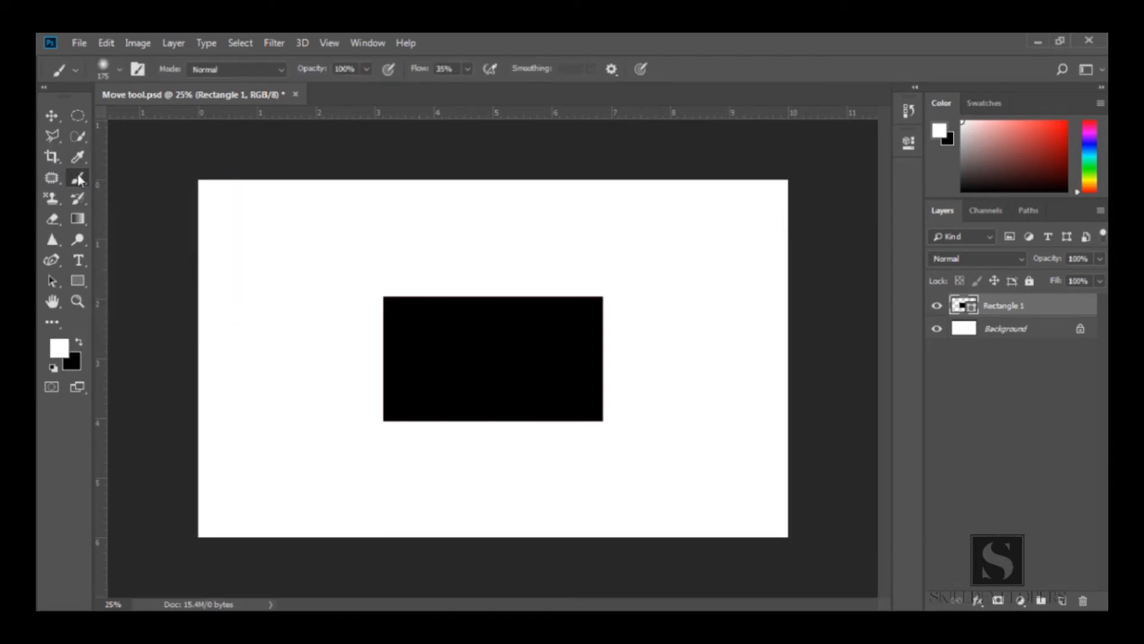
left_click(51, 115)
left_click(269, 258)
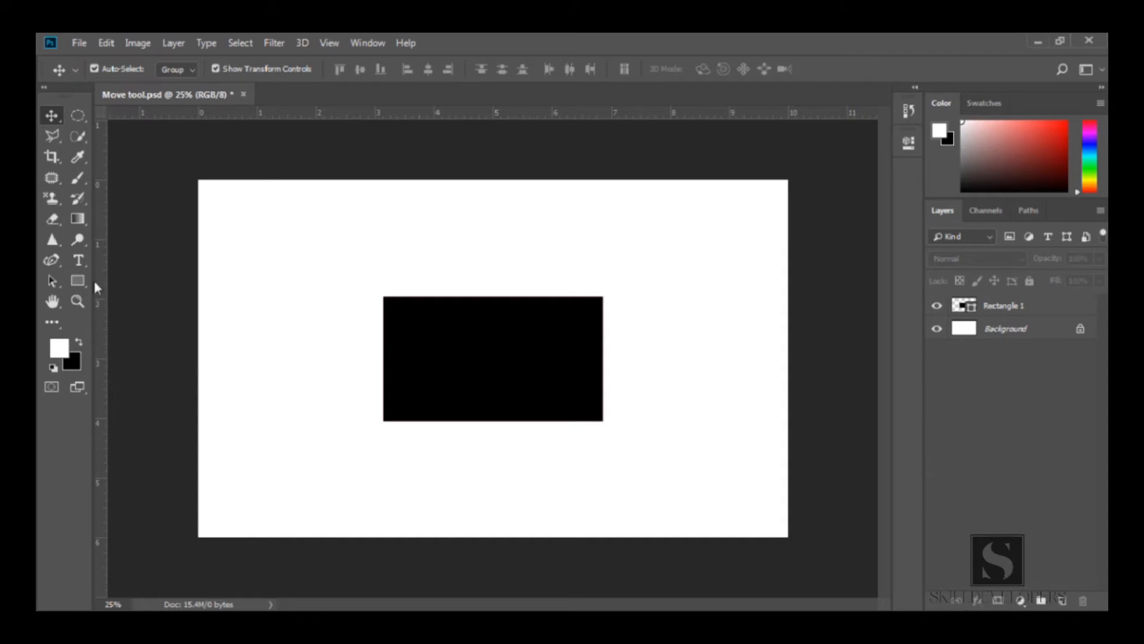
Draw a tall rectangle shape about 516 by 1092 px to the left of the existing rectangle
left_click(77, 280)
left_click_drag(241, 244, 342, 462)
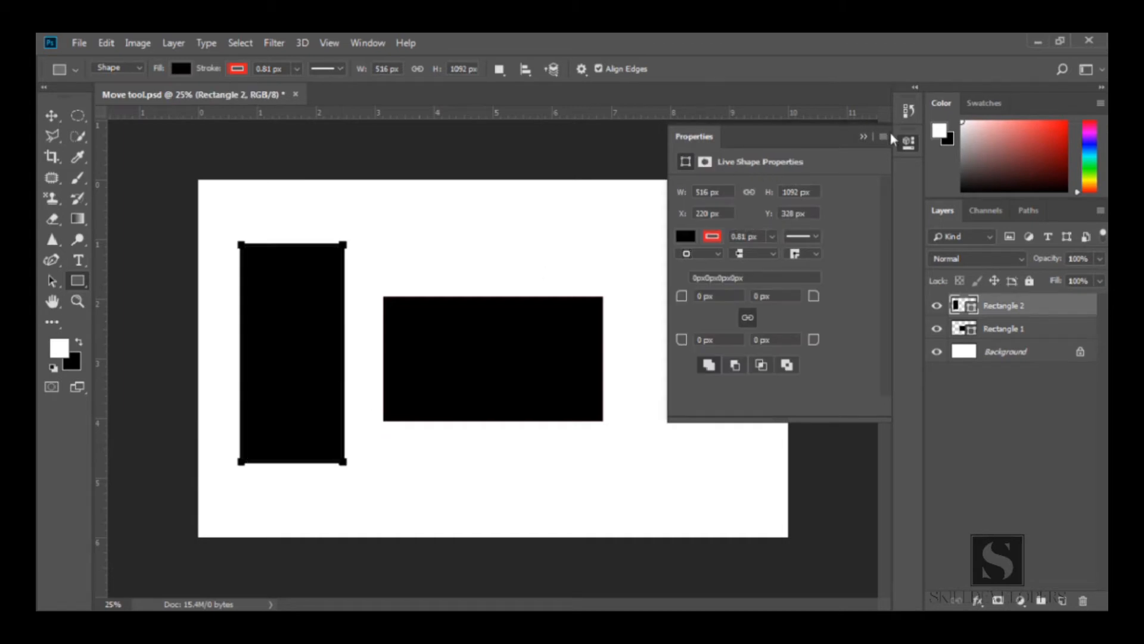
left_click(863, 138)
With the Move Tool, drag the horizontal rectangle to the right and the tall rectangle slightly left
left_click(52, 116)
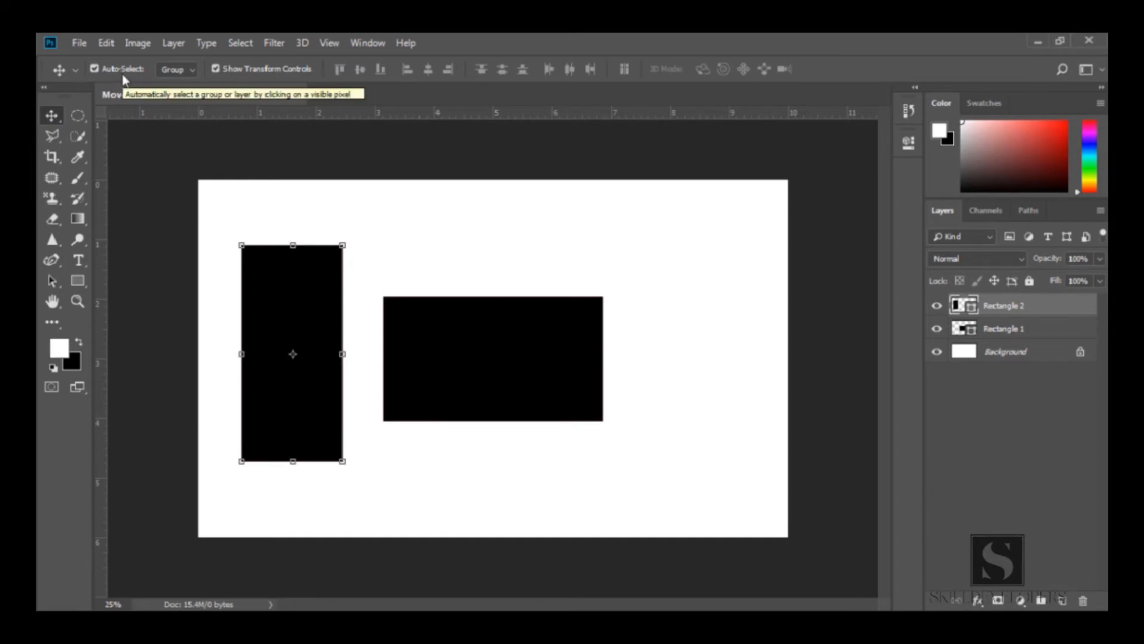
left_click(397, 325)
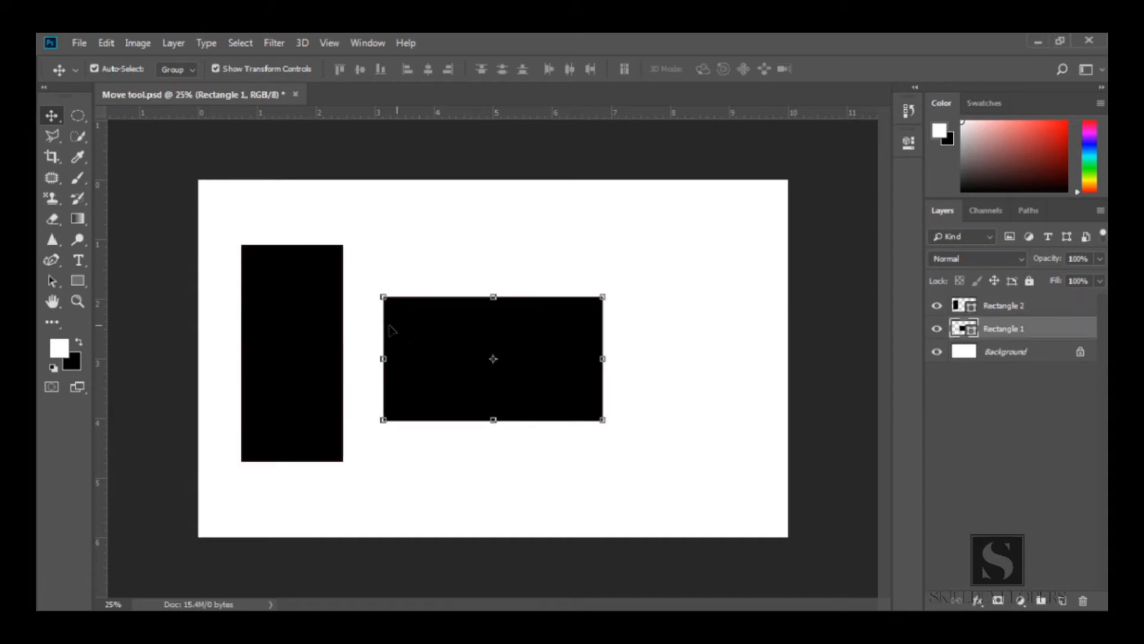
left_click(316, 320)
left_click(413, 352)
left_click_drag(413, 353, 457, 347)
mouse_move(324, 345)
left_mouse_down()
mouse_move(348, 309)
mouse_move(314, 348)
left_mouse_up()
Turn off Auto-Select and click the horizontal rectangle to test whether it gets picked
left_click(125, 70)
left_click(459, 325)
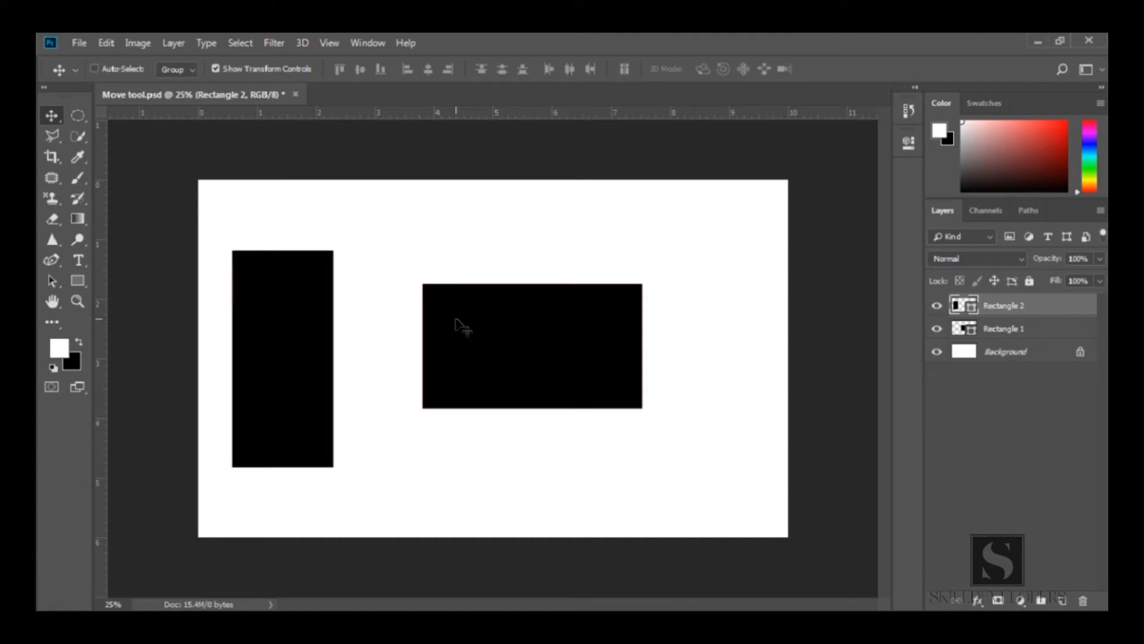
left_click(459, 325)
left_click(459, 325)
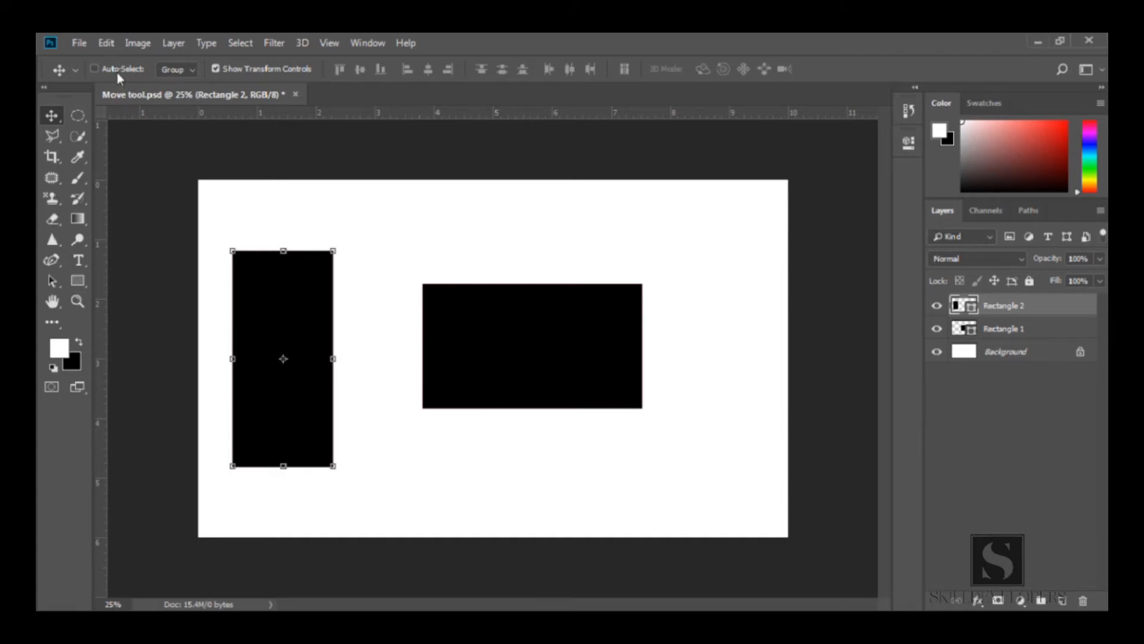
Hold Ctrl with the Move Tool to drag the horizontal rectangle down and right, and nudge the tall rectangle right
left_click(132, 72)
key("ctrl")
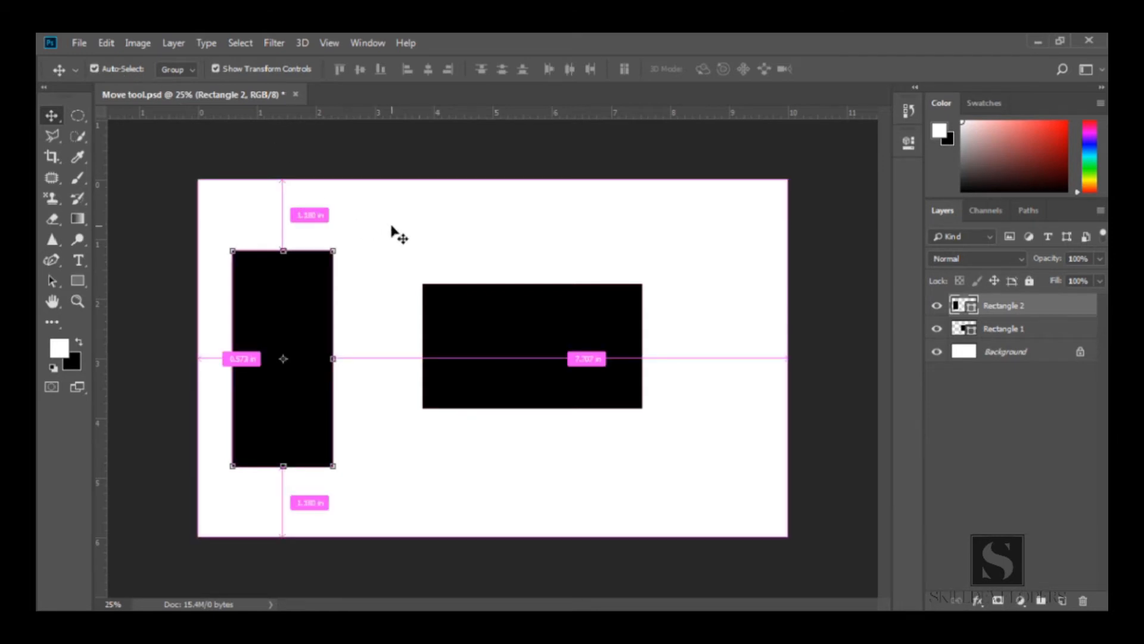
left_click(103, 76)
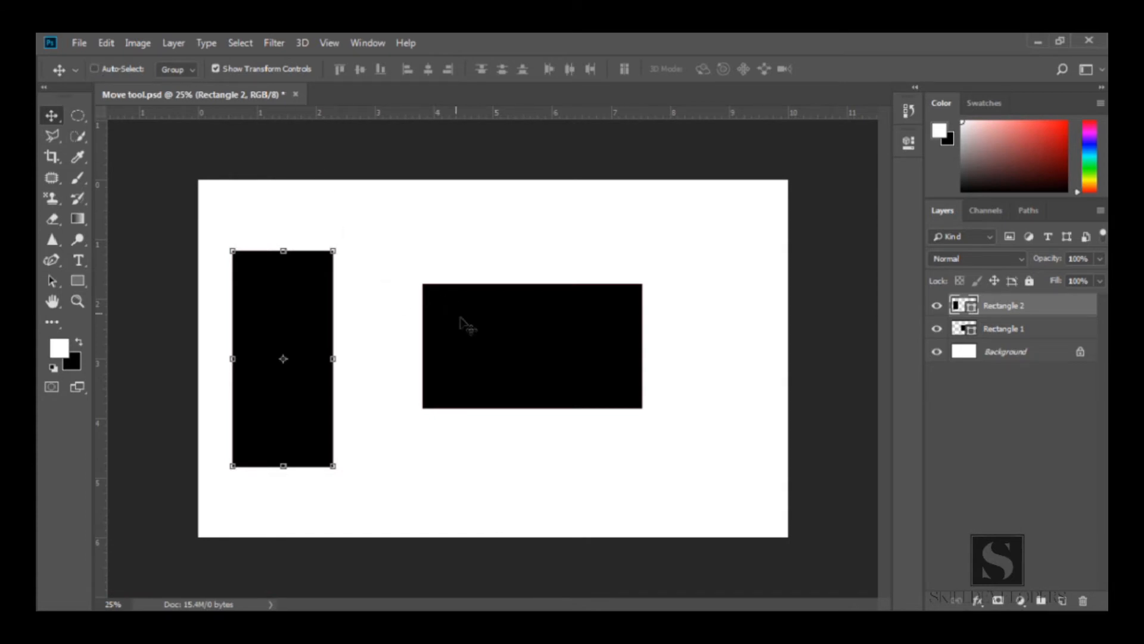
key("ctrl")
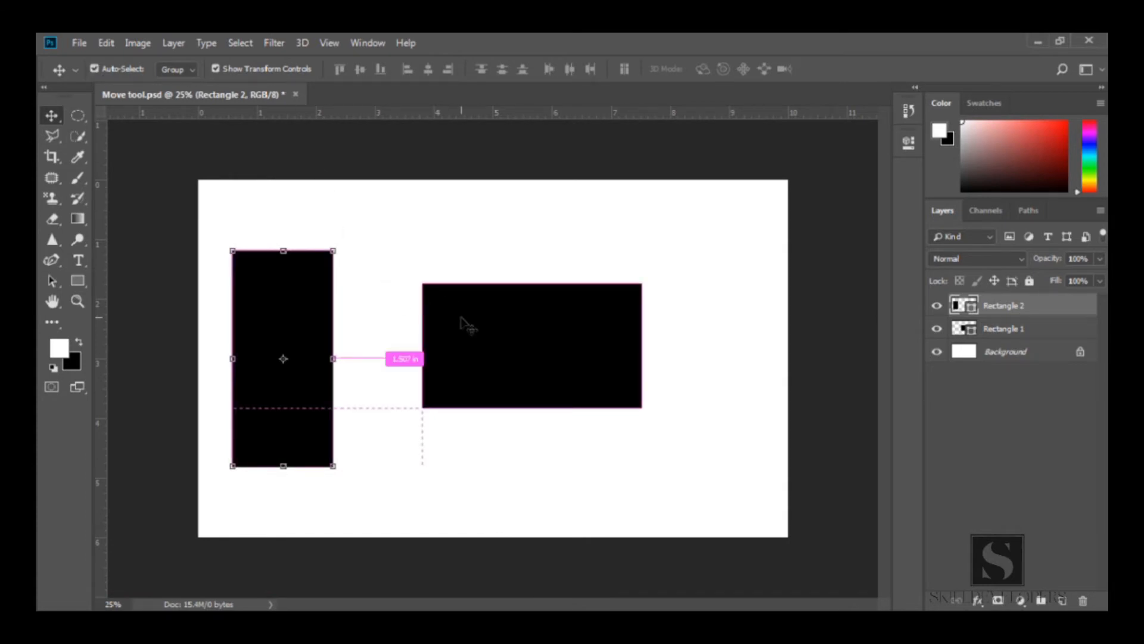
left_click_drag(465, 306, 502, 373)
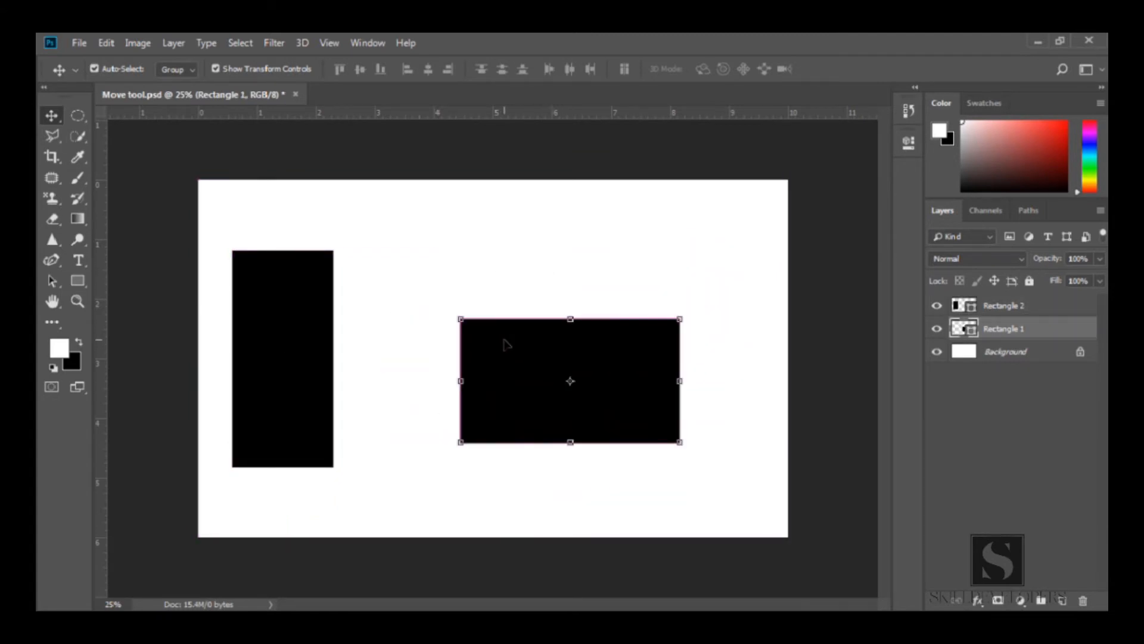
mouse_move(306, 348)
left_mouse_down()
mouse_move(296, 392)
mouse_move(370, 290)
mouse_move(293, 364)
mouse_move(317, 348)
left_mouse_up()
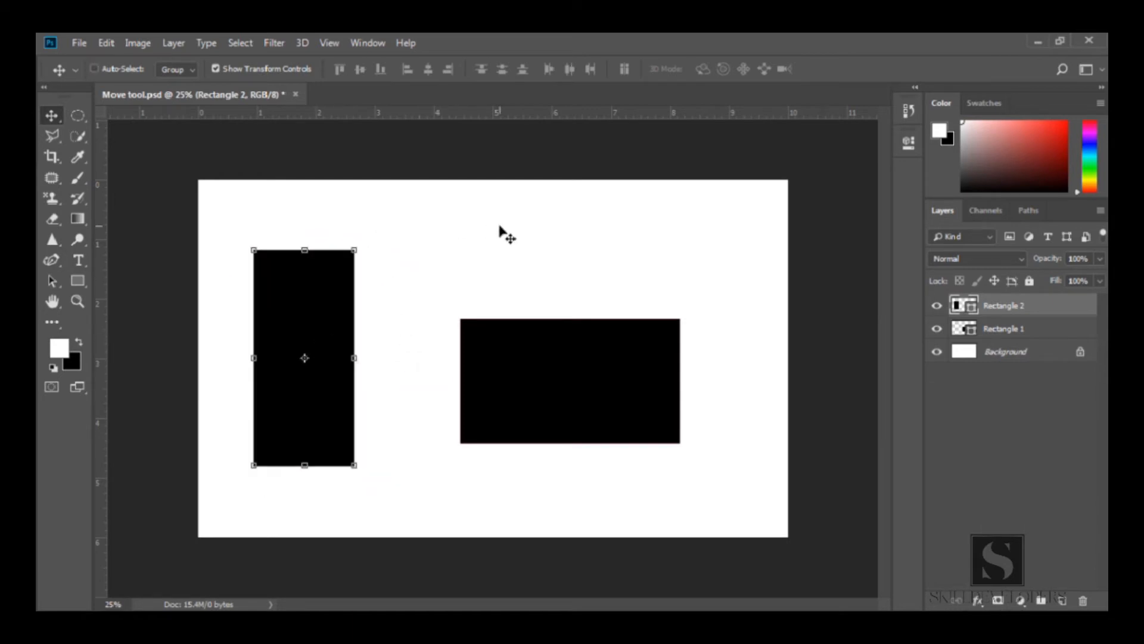
Turn Auto-Select back on, group both rectangle layers into Group 1 and expand the group
left_click(124, 68)
left_click(188, 69)
left_click(1054, 335, "ctrl")
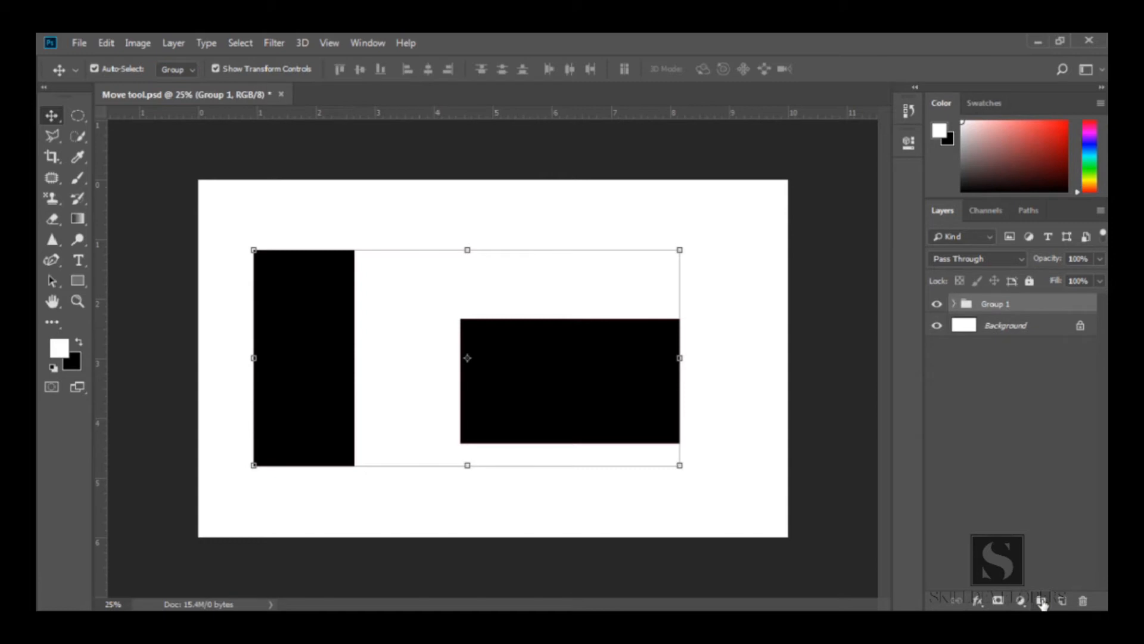
left_click(954, 305)
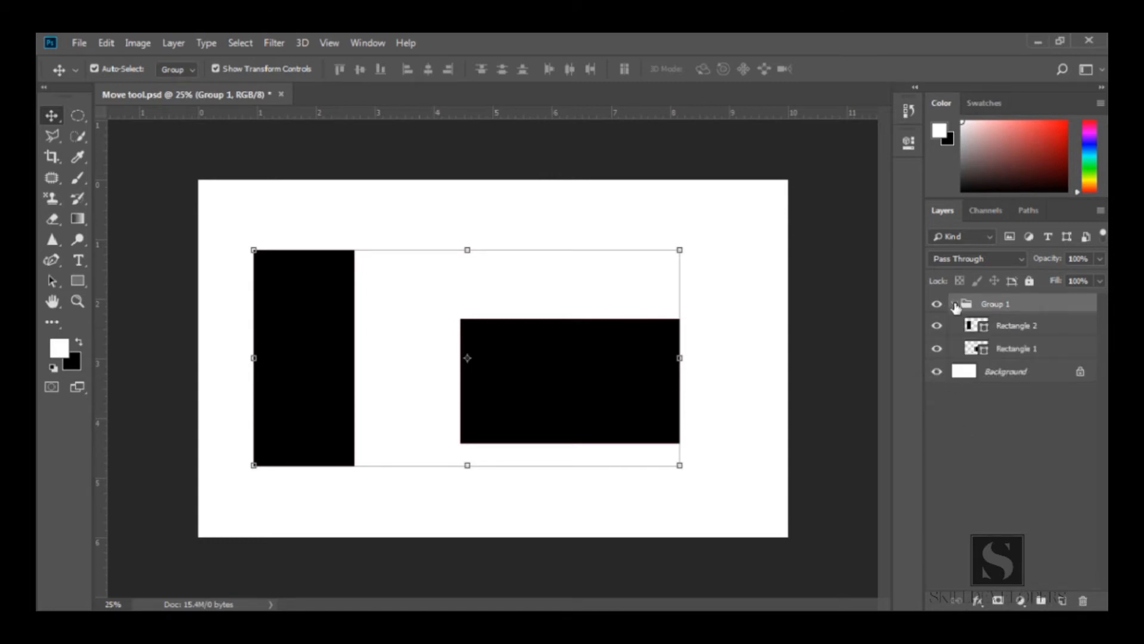
Set the Auto-Select target to Layer and drag each rectangle inside the group individually
left_click(1012, 329)
left_click(1008, 355)
left_click(970, 327)
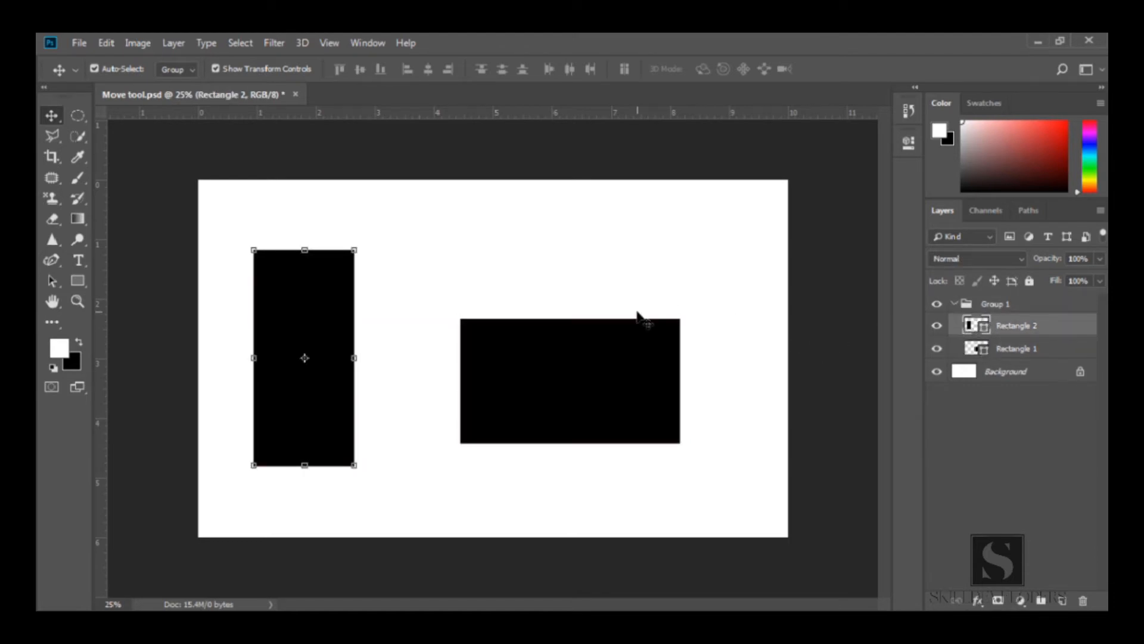
left_click(181, 72)
left_click(181, 98)
left_click(528, 390)
left_click_drag(534, 368, 543, 330)
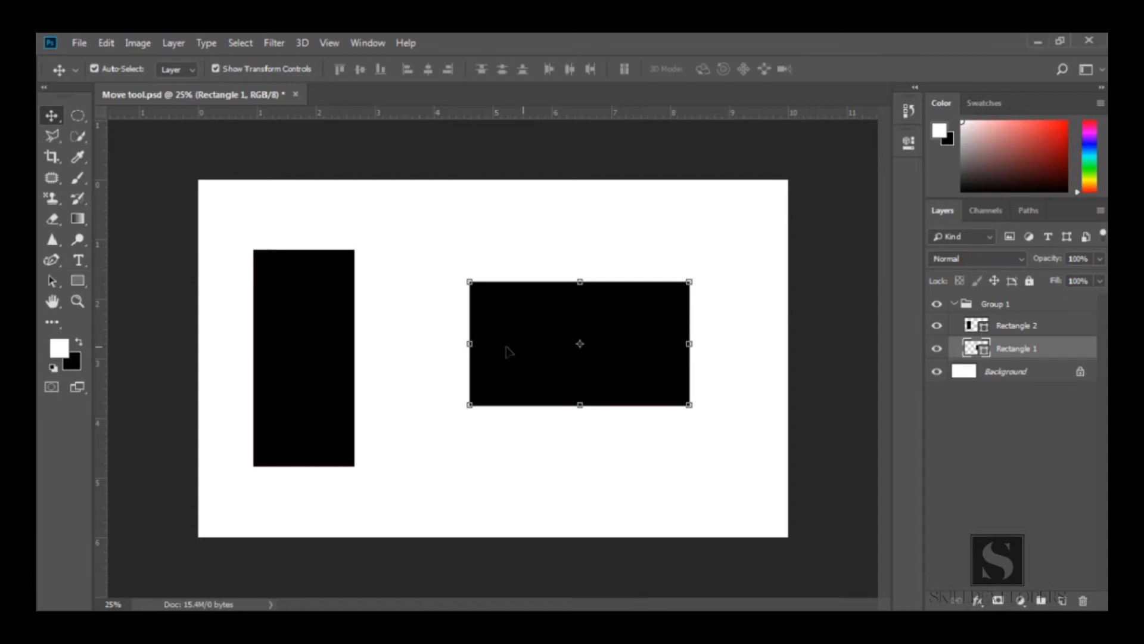
left_click_drag(290, 368, 317, 370)
left_click_drag(554, 329, 544, 361)
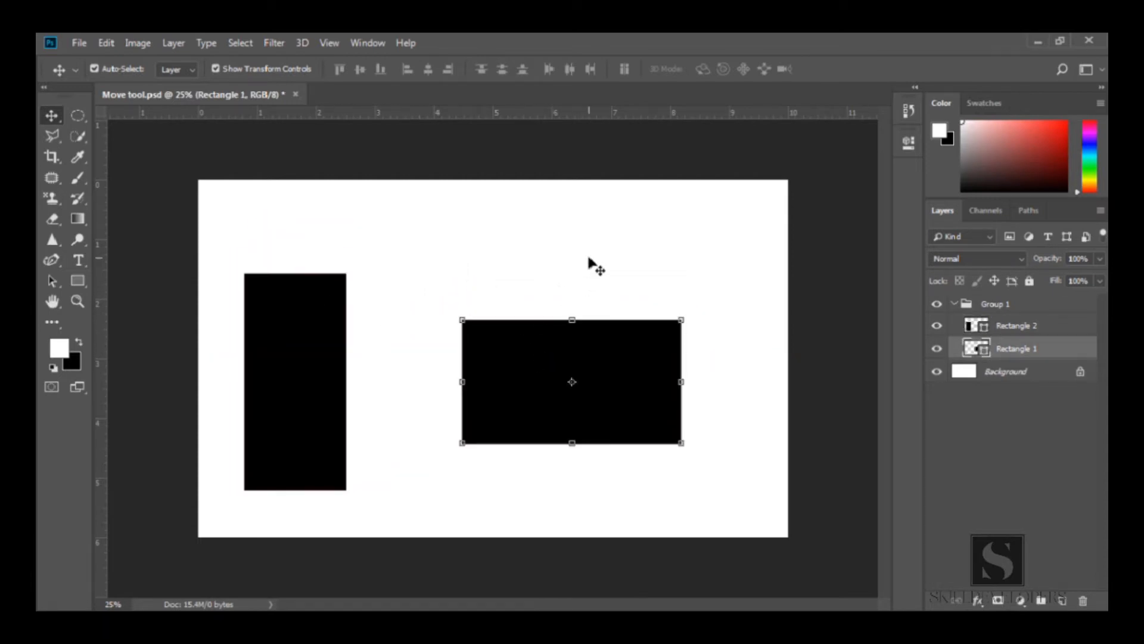
Set the Auto-Select target to Group and drag both rectangles together up and to the right
left_click(177, 73)
left_click(177, 87)
left_click_drag(268, 358, 352, 321)
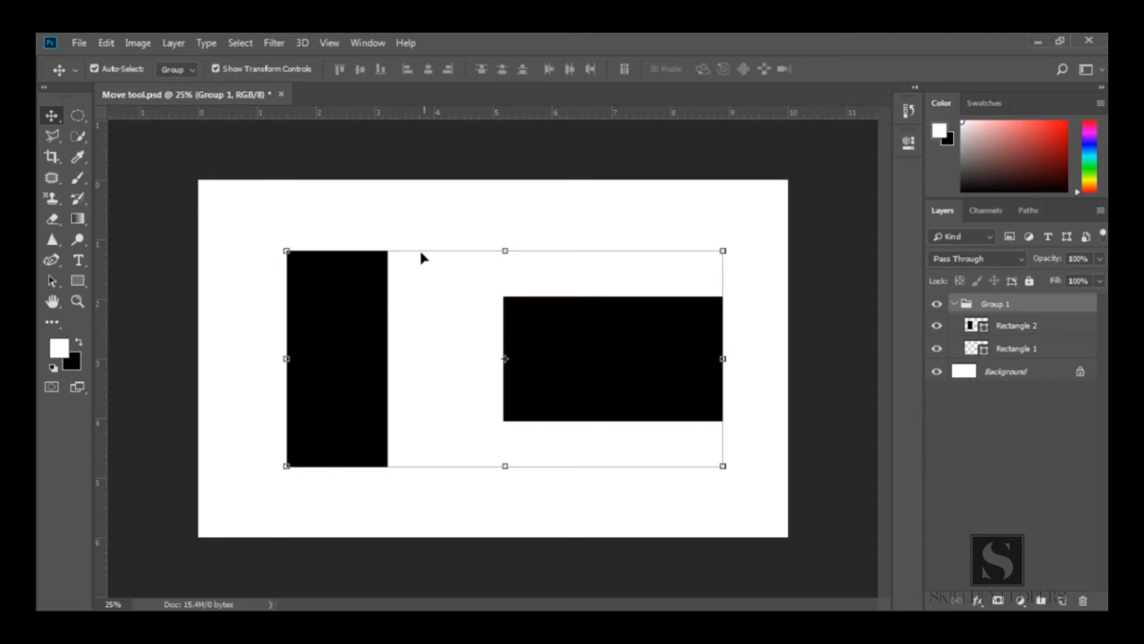
left_click(410, 222)
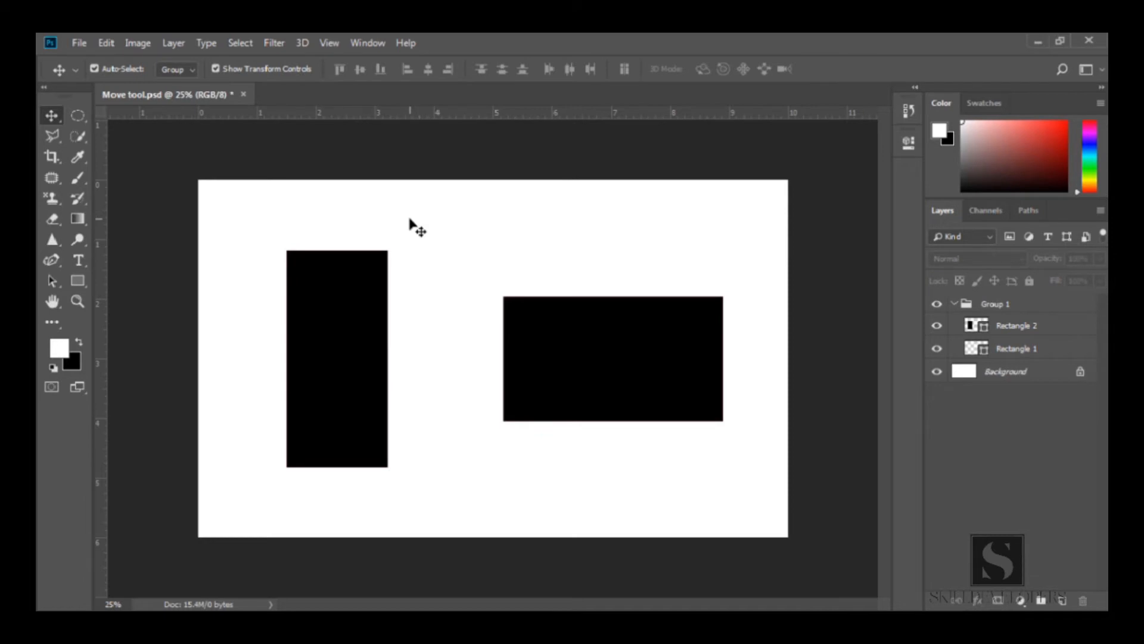
Select the group and toggle Show Transform Controls off and back on
left_click(249, 70)
left_click(318, 303)
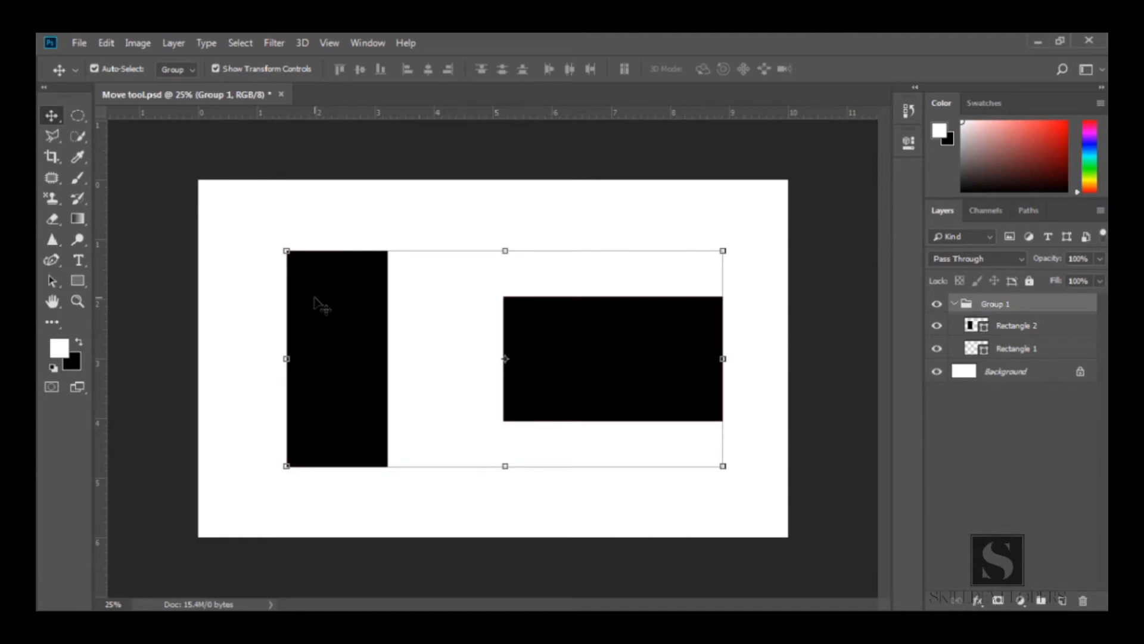
left_click(218, 69)
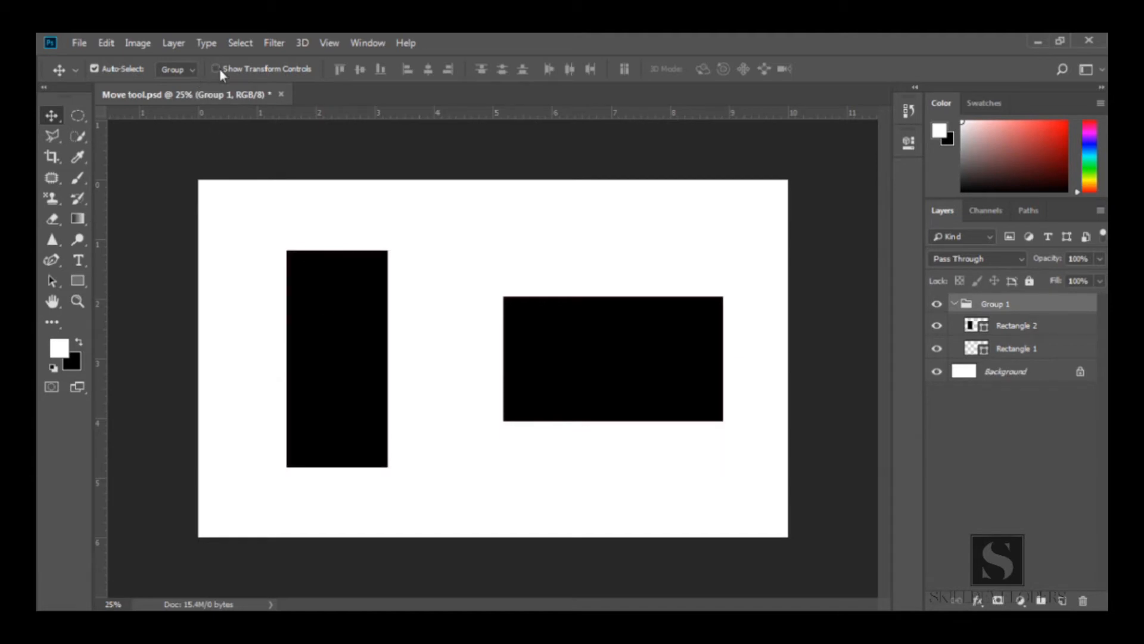
left_click(217, 69)
left_click(218, 69)
left_click(218, 69)
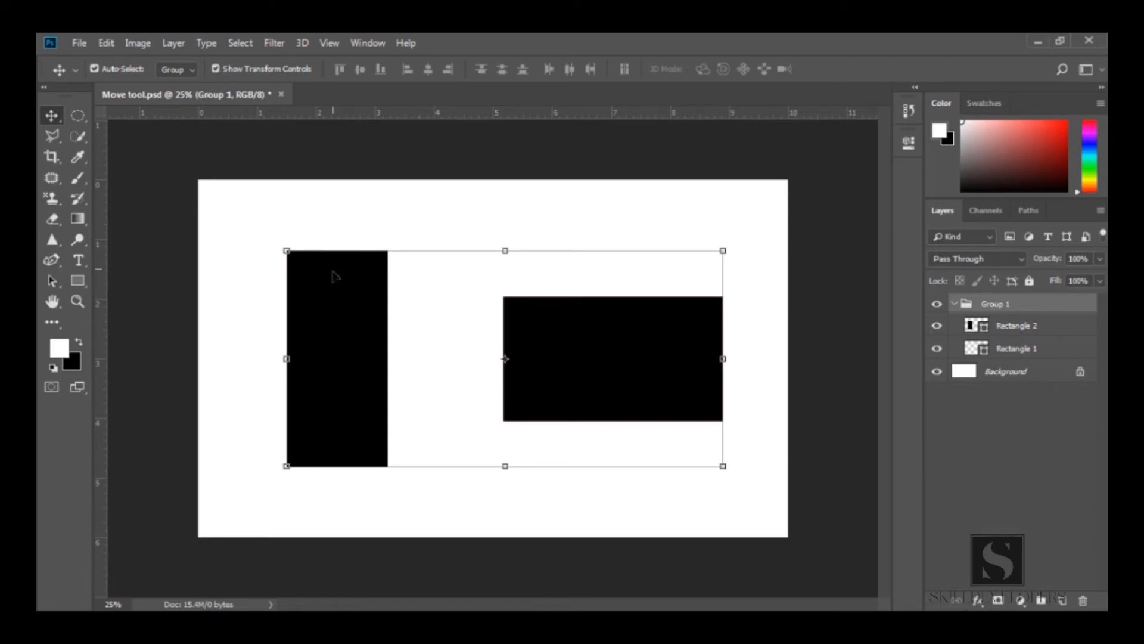
Stretch the group to about 107% height by dragging its top transform handle upward, and commit
mouse_move(505, 249)
left_mouse_down()
mouse_move(504, 309)
mouse_move(504, 235)
left_mouse_up()
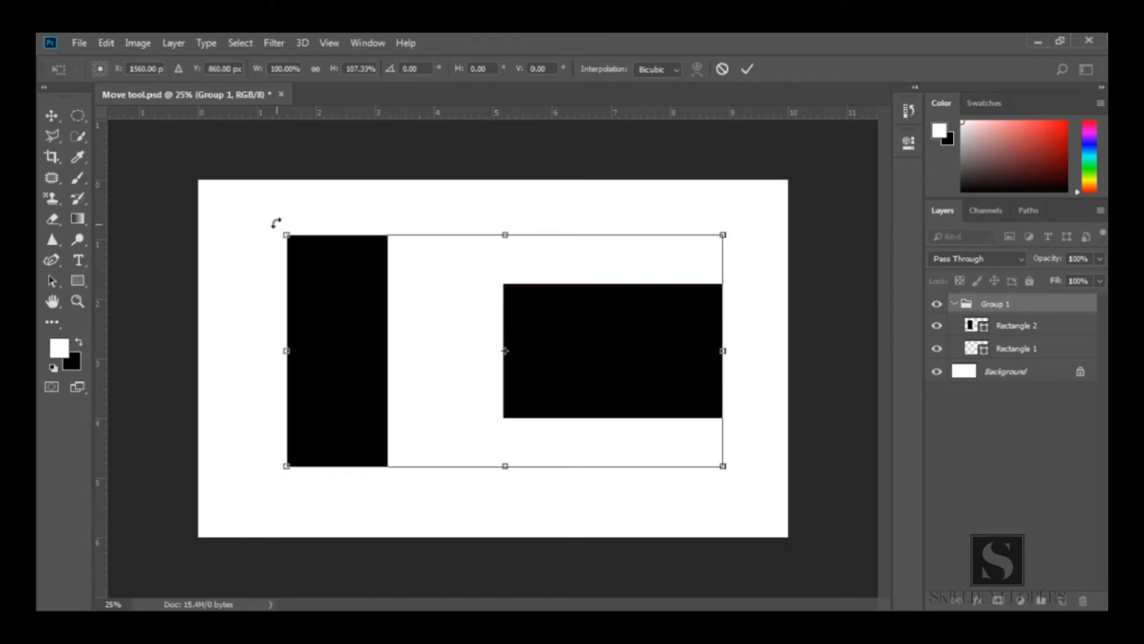
mouse_move(273, 223)
left_mouse_down()
mouse_move(256, 332)
mouse_move(256, 302)
mouse_move(315, 194)
mouse_move(275, 253)
mouse_move(277, 331)
mouse_move(270, 217)
left_mouse_up()
key("Return")
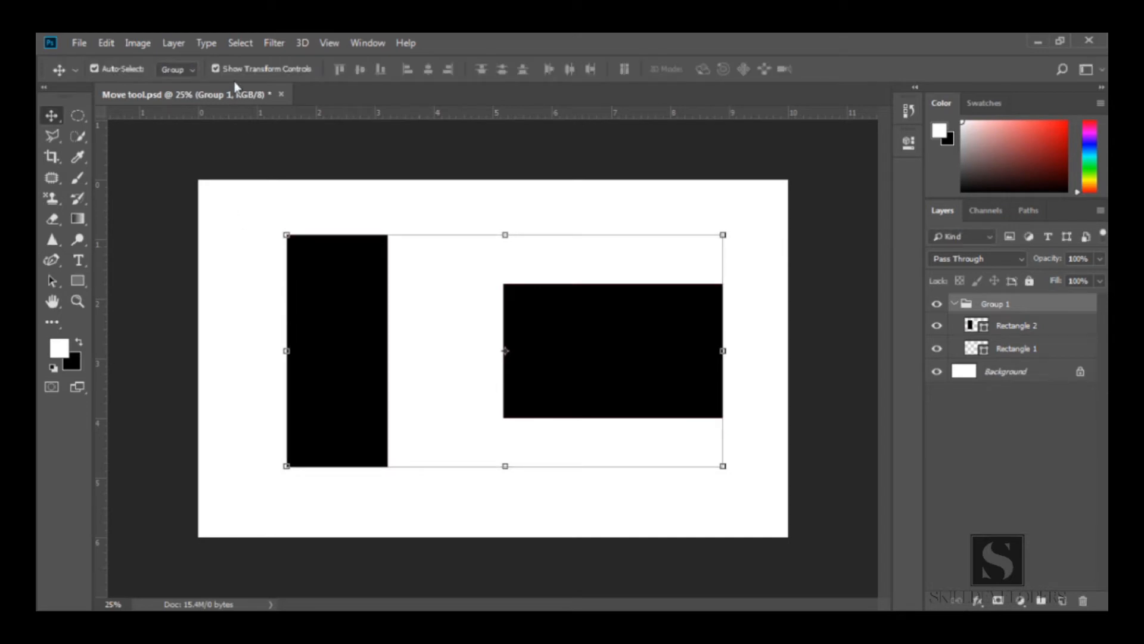
With Show Transform Controls off, open and commit Free Transform on the group, then re-enable the controls
left_click(216, 69)
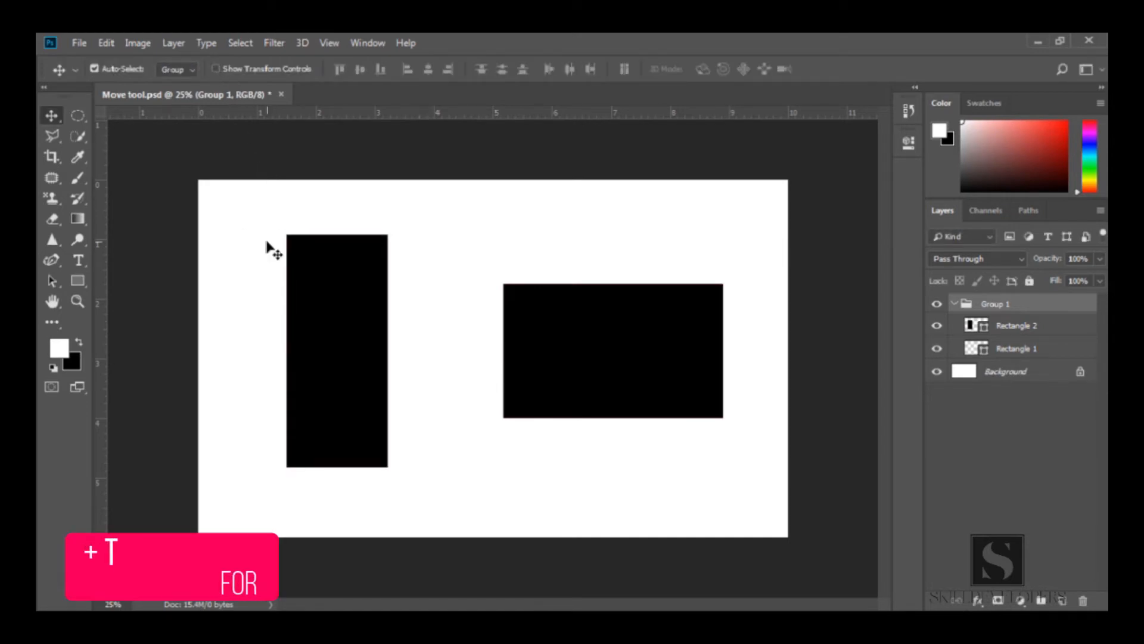
key("ctrl+t")
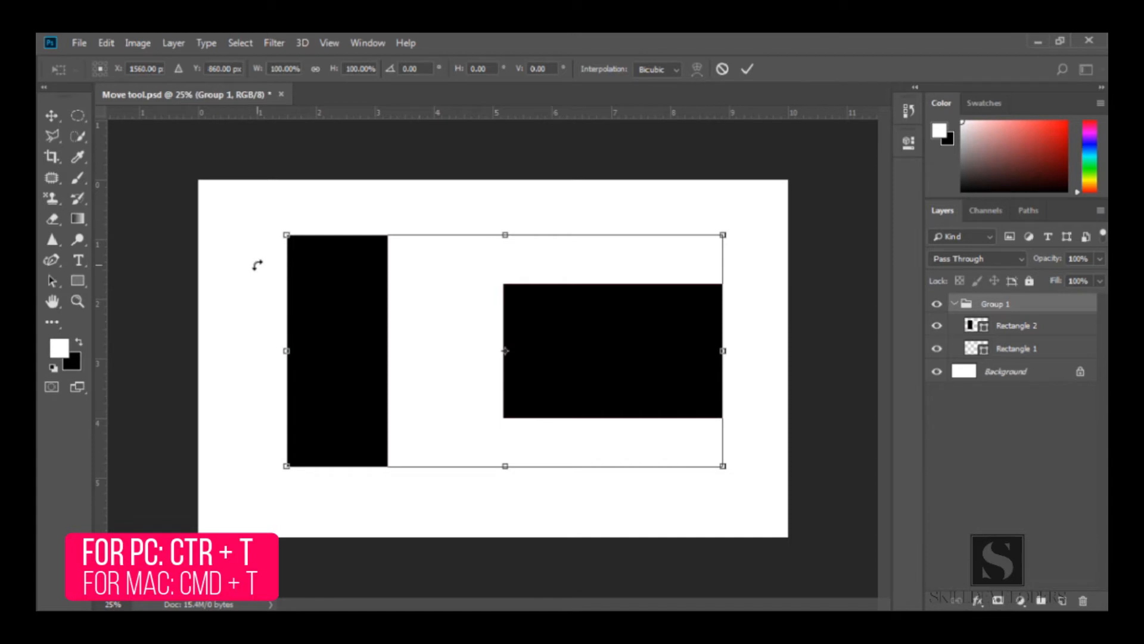
key("Return")
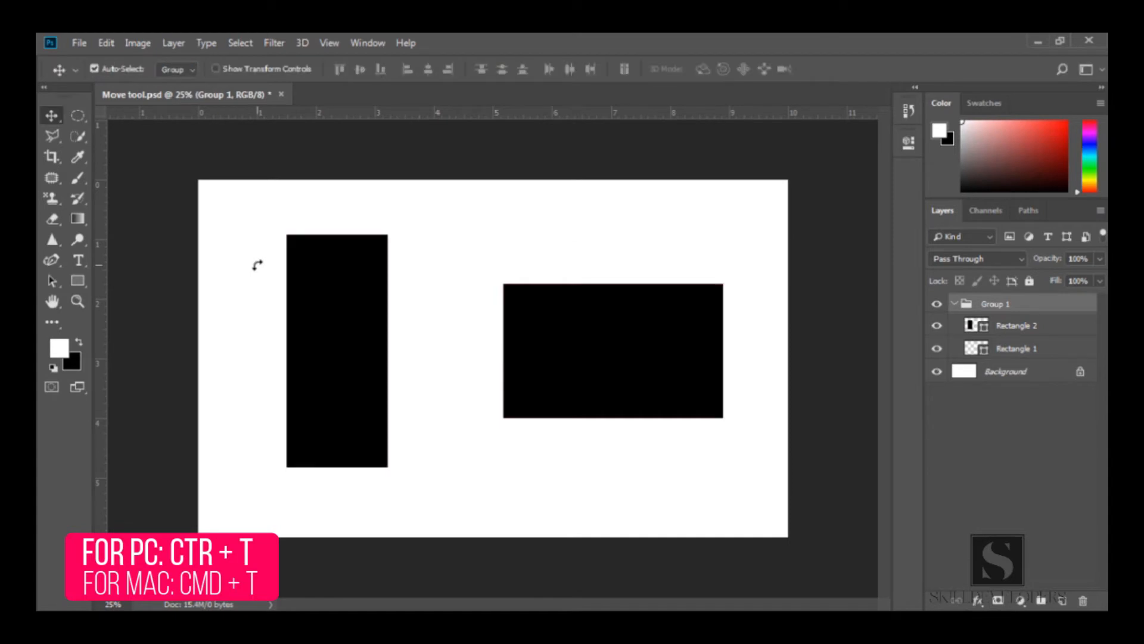
left_click(226, 67)
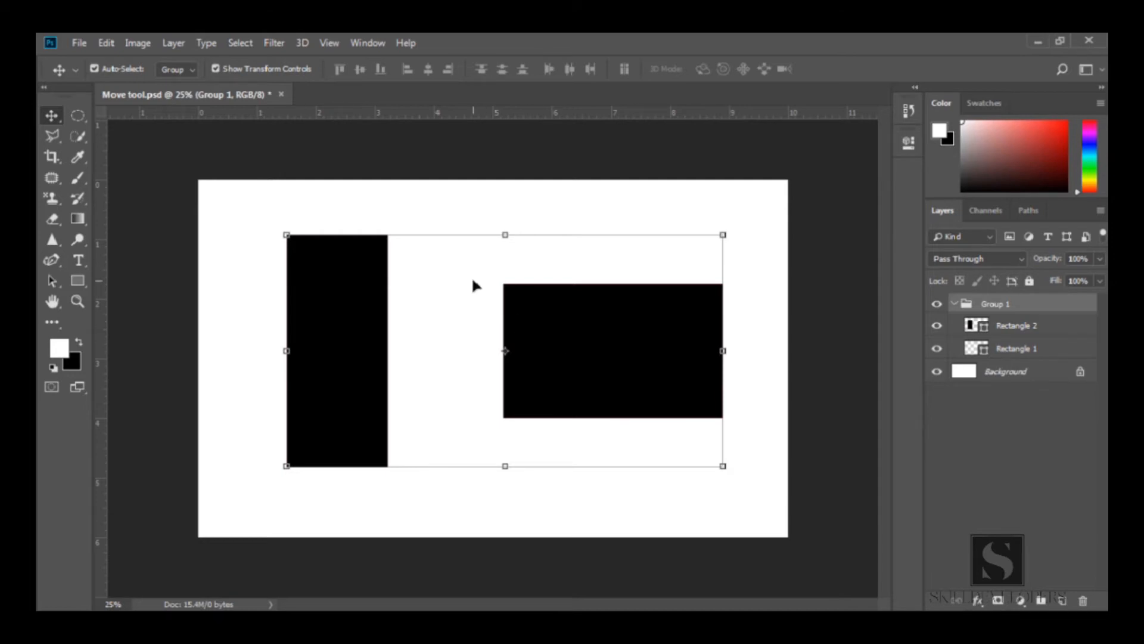
Select the whole canvas and align the group to its top edges, vertical centers and bottom edges
left_click(234, 42)
left_click(239, 60)
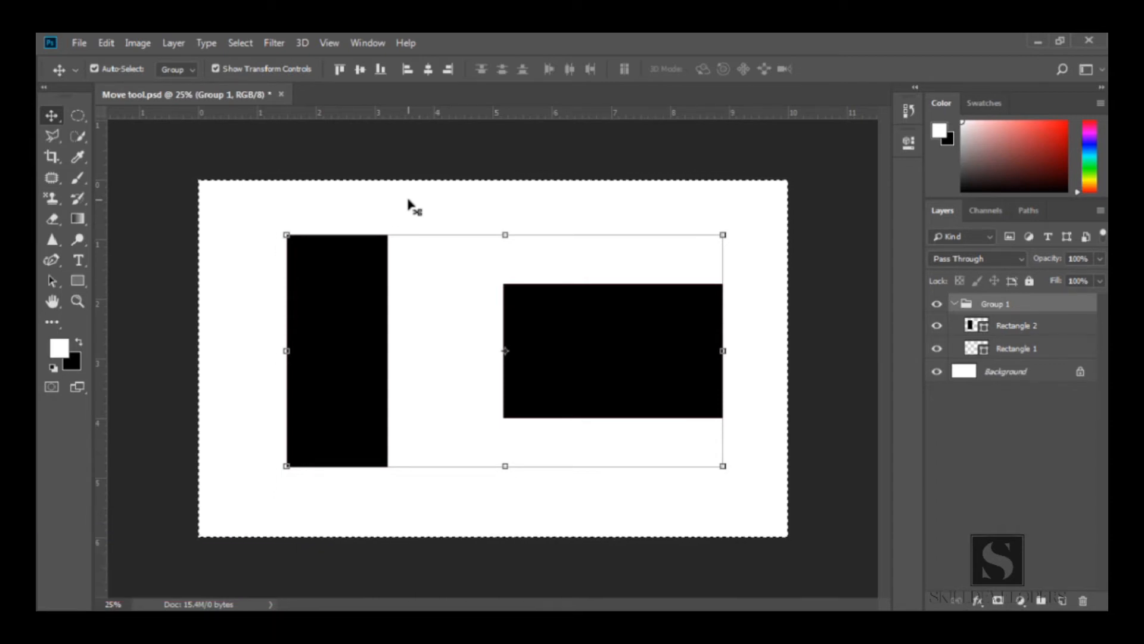
left_click(335, 70)
left_click(356, 70)
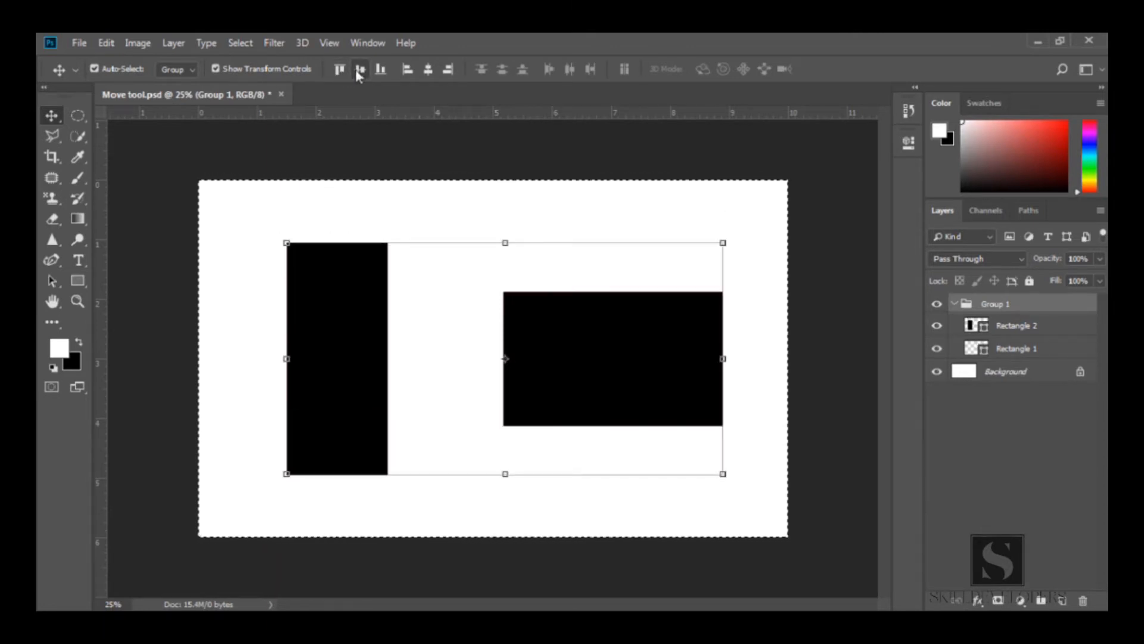
left_click(379, 70)
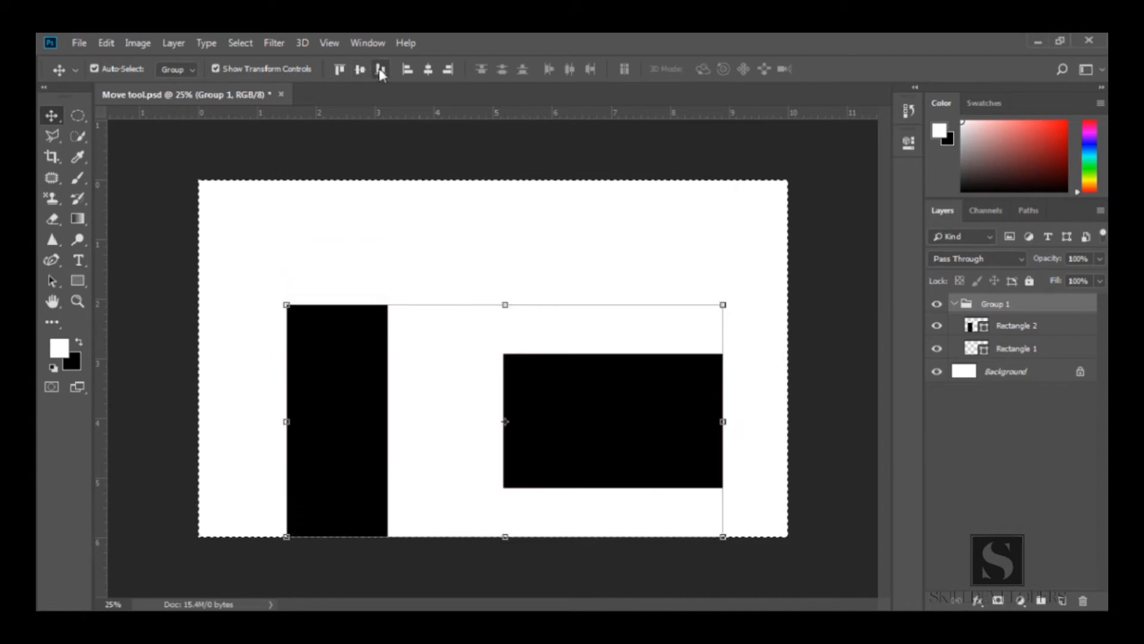
Align the group to the canvas's left edges, horizontal centers and right edges
left_click(406, 70)
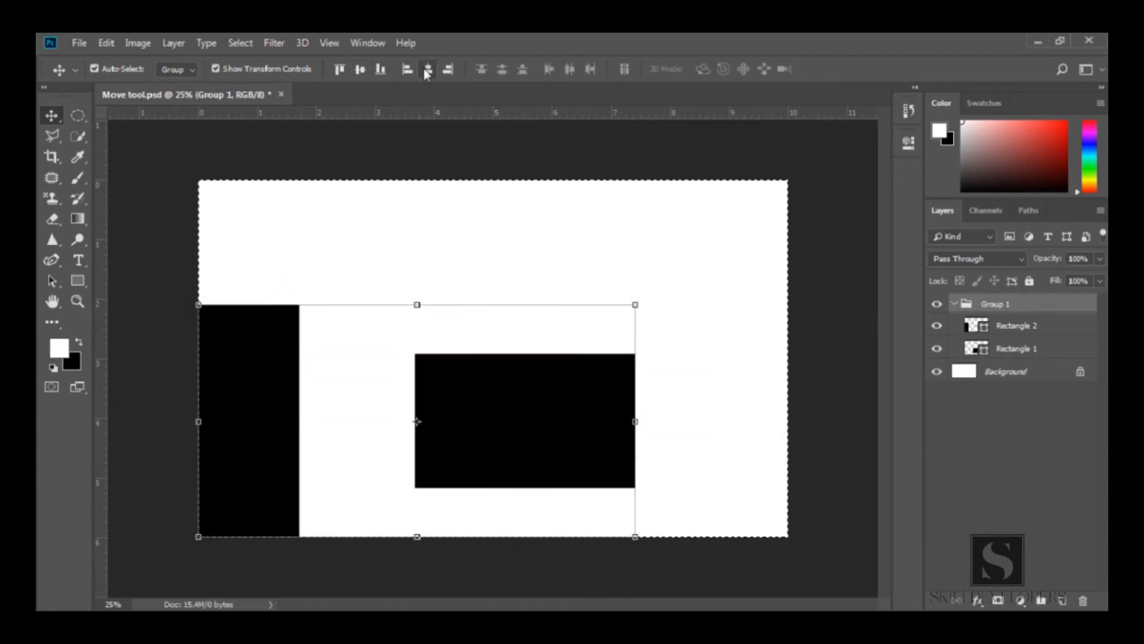
left_click(427, 70)
left_click(448, 70)
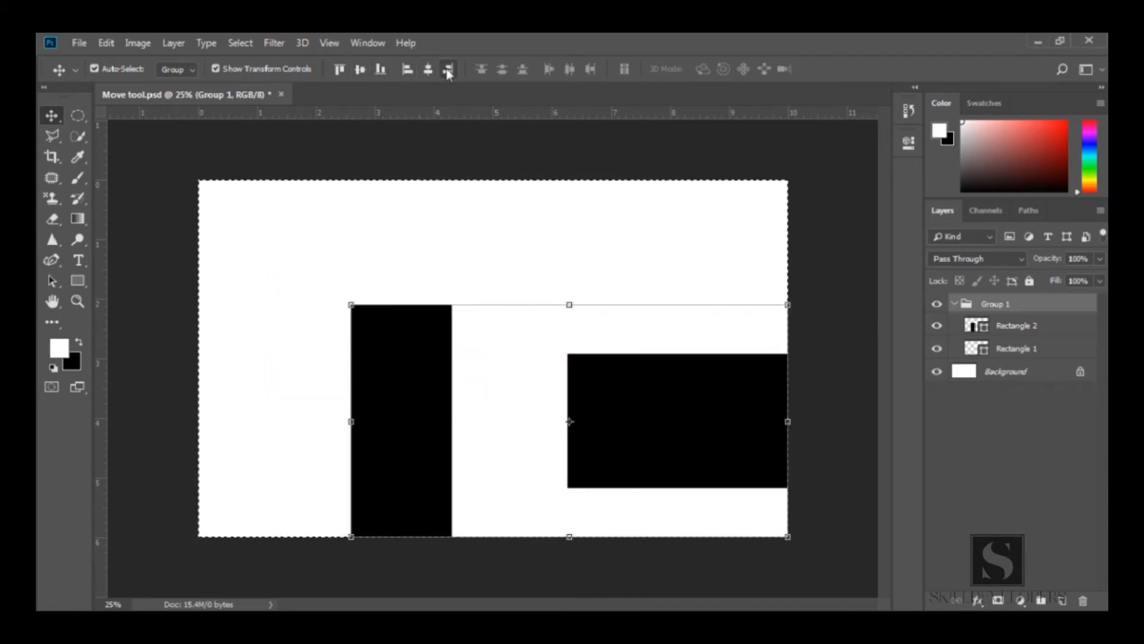
Align the group to the canvas's horizontal and vertical centers, then deselect the canvas
left_click(427, 71)
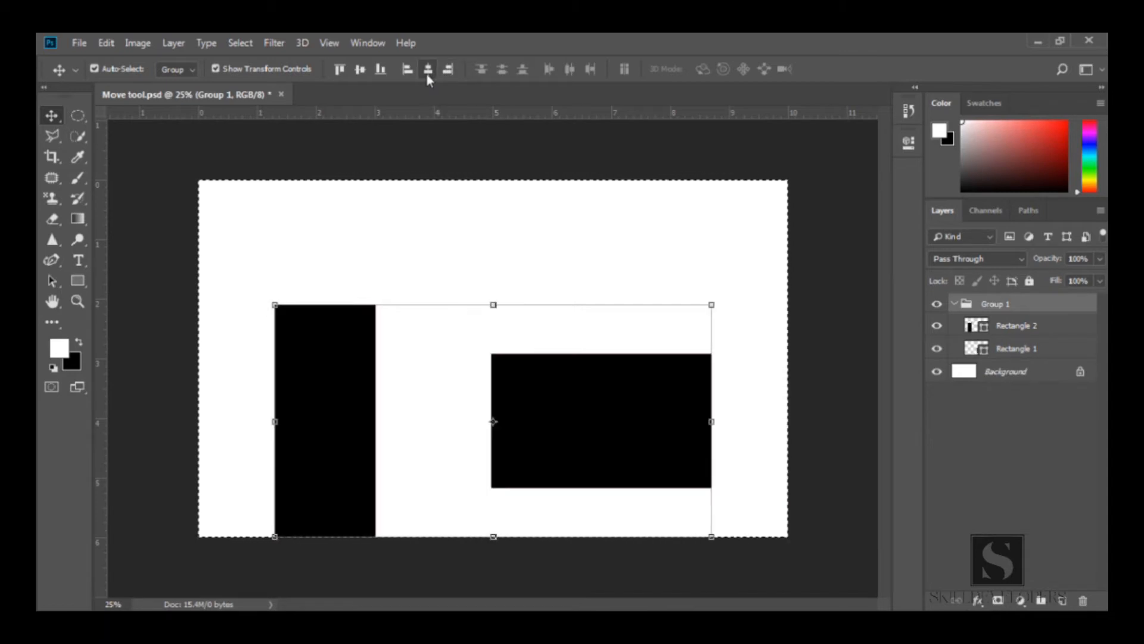
left_click(361, 71)
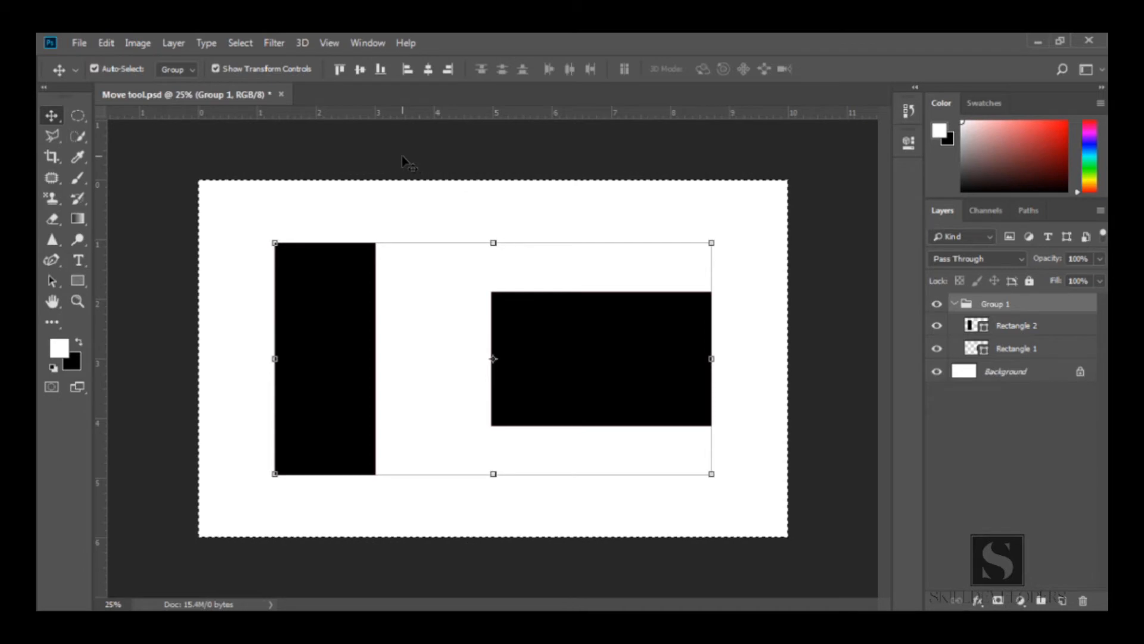
left_click(238, 40)
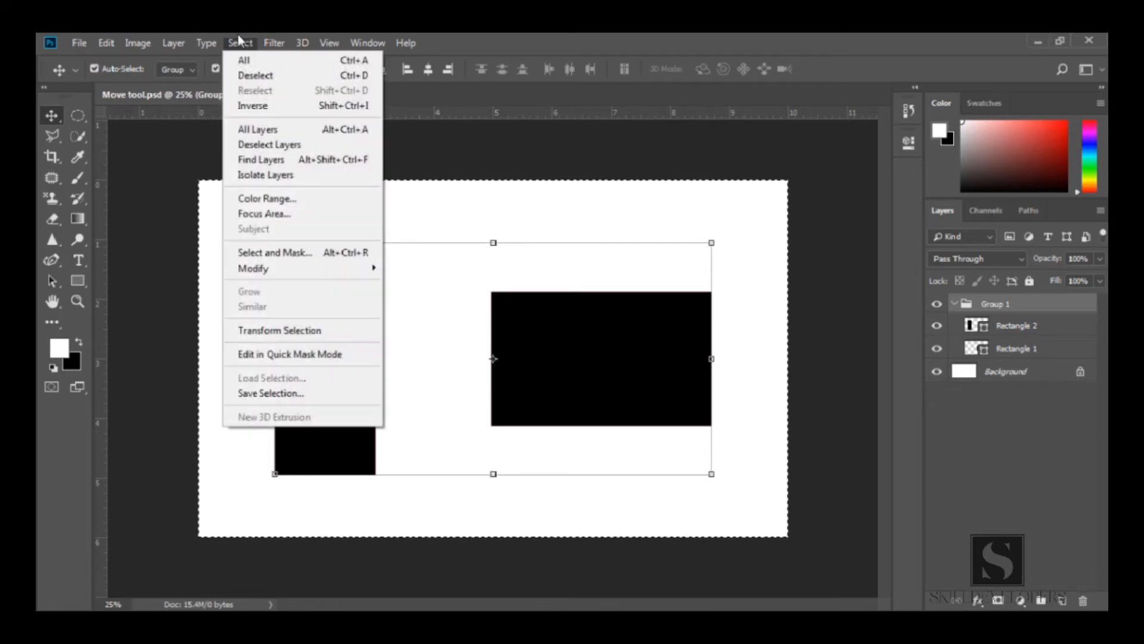
left_click(255, 75)
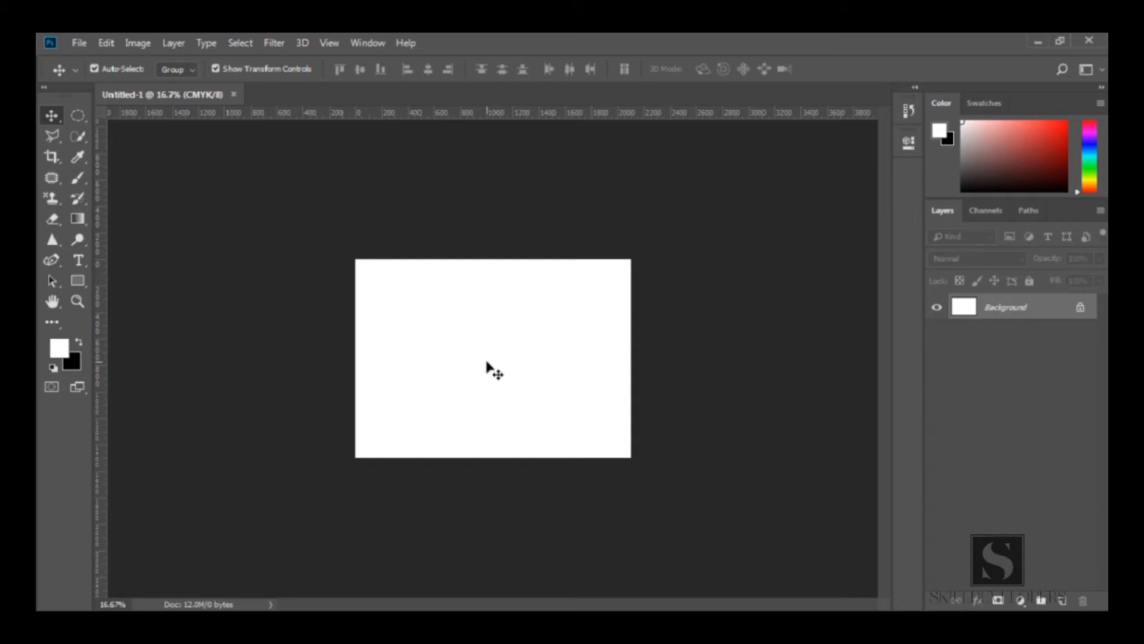
In a new document, switch to the Artboard tool and draw an artboard about 480 × 888 px
right_click(53, 117)
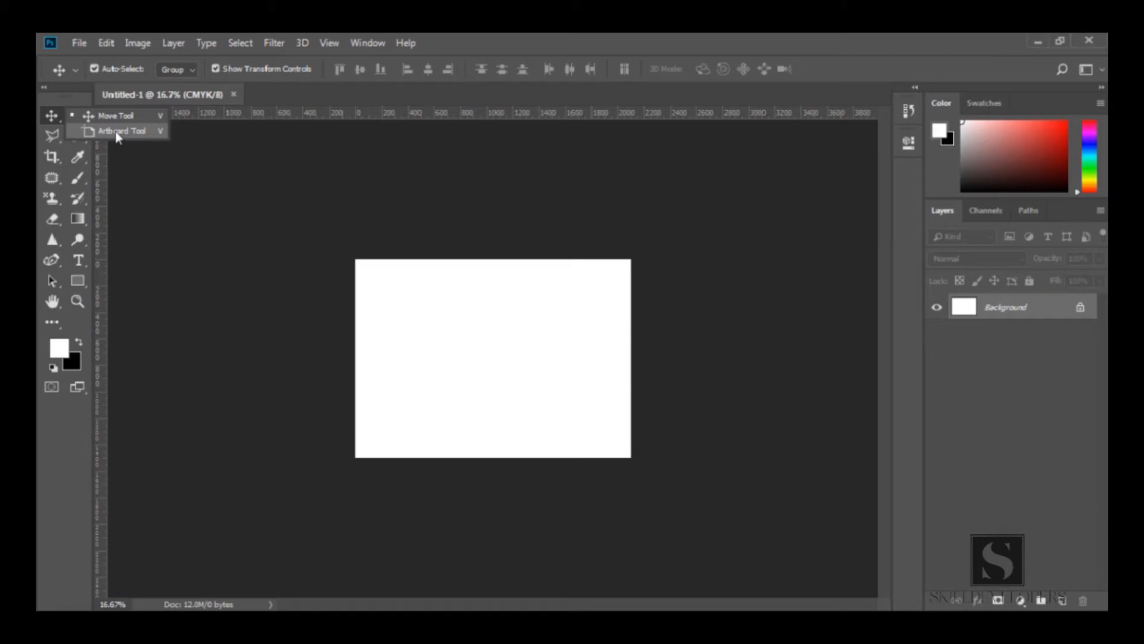
left_click(149, 132)
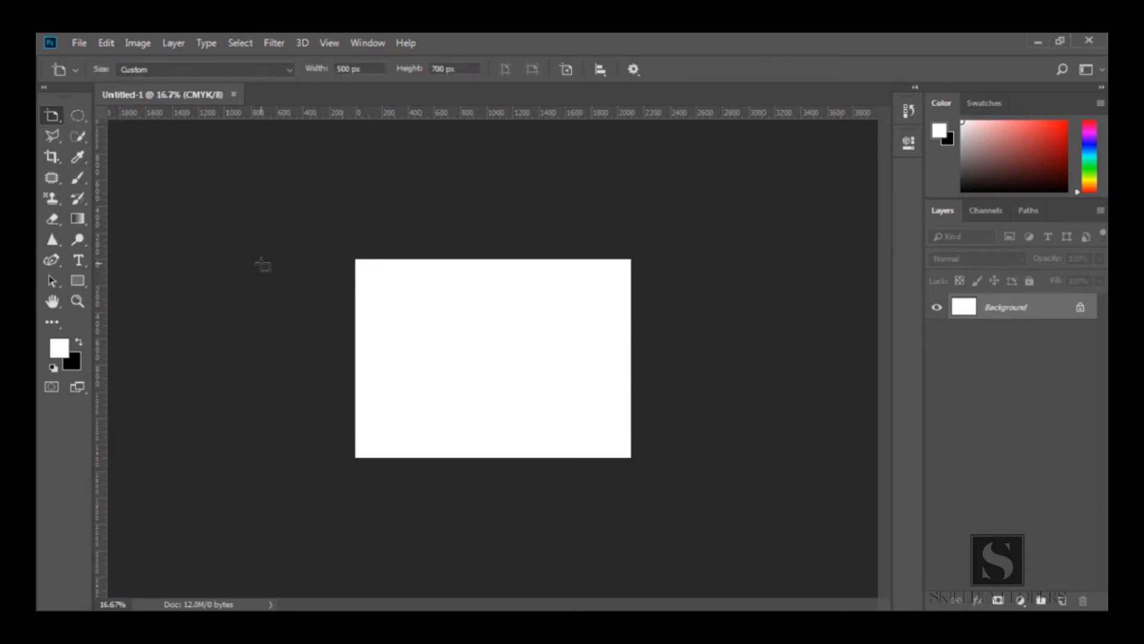
key("shift+v")
key("shift+v")
key("shift+v")
key("shift+v")
key("shift+v")
key("shift+v")
left_click_drag(230, 259, 293, 379)
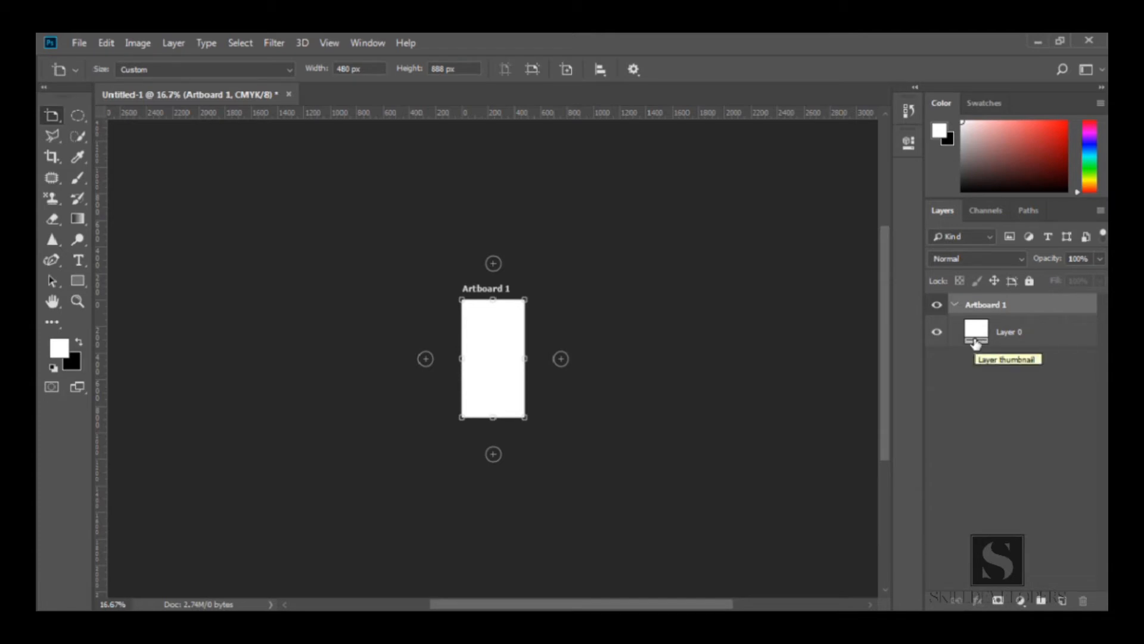
Add three more artboards in a row to the right of Artboard 1
left_click(955, 305)
left_click(956, 304)
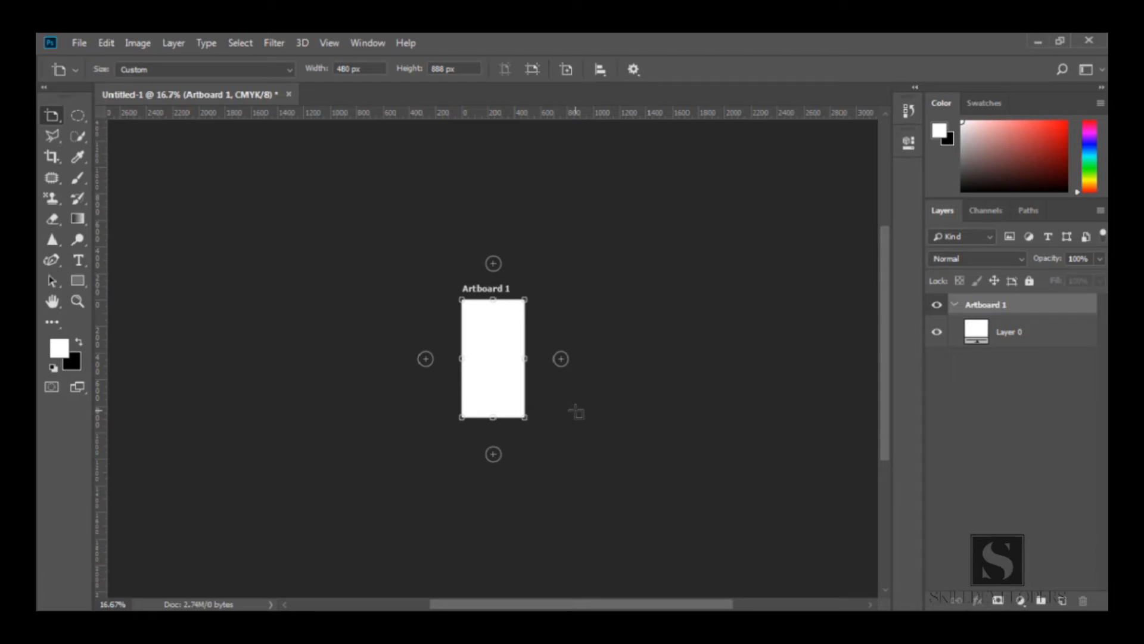
left_click(562, 359)
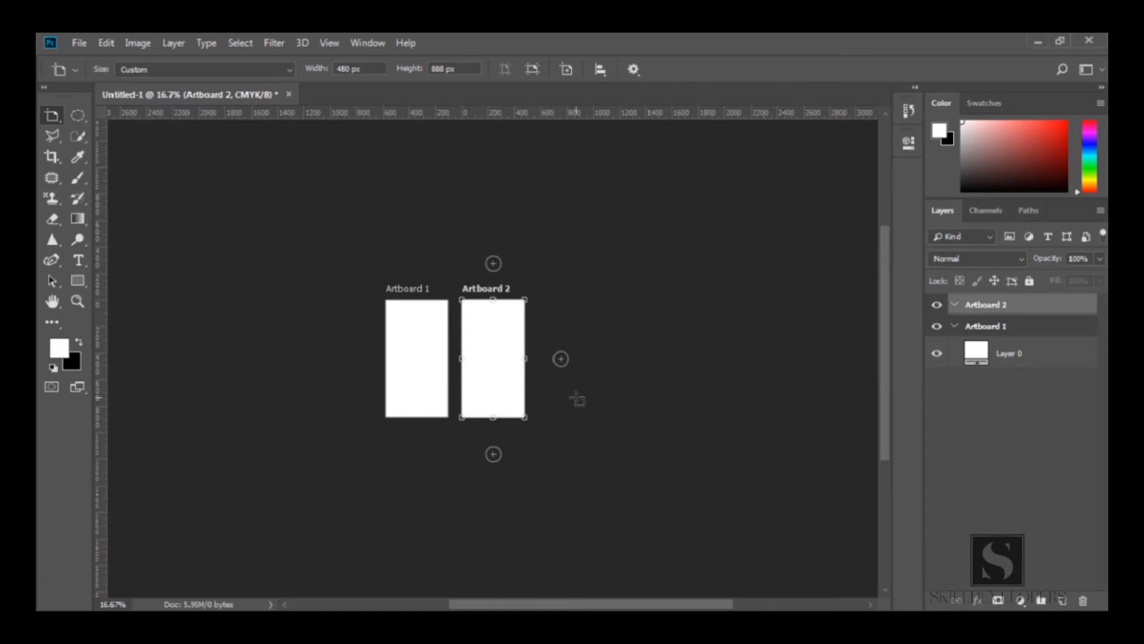
left_click(562, 360)
left_click(562, 361)
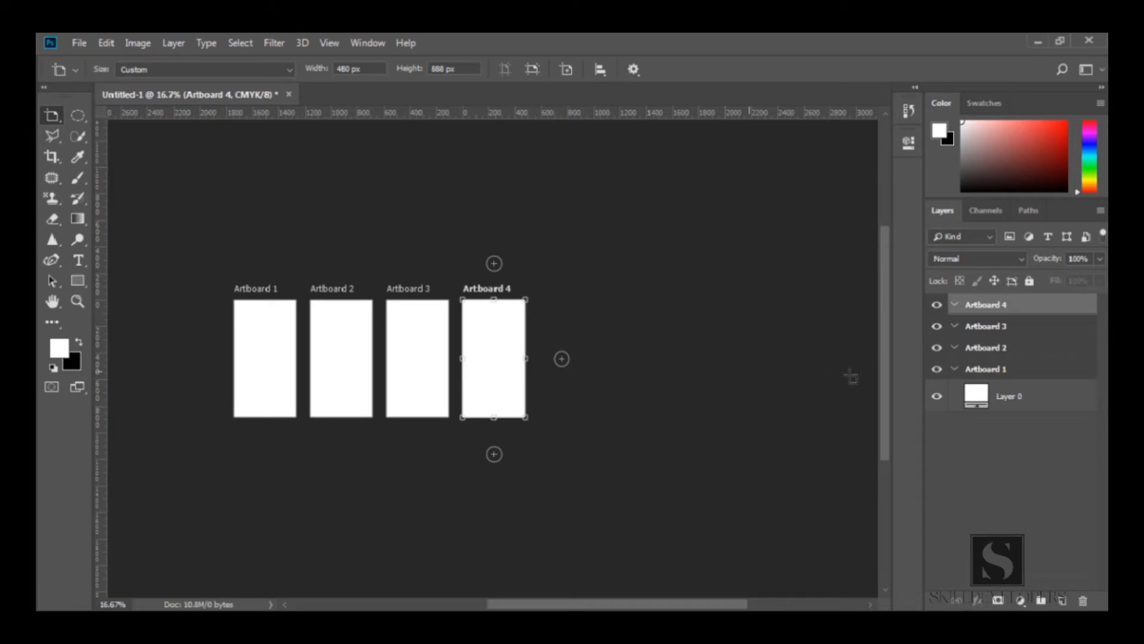
Hide and show each of the four artboards in turn
left_click(937, 369)
left_click(937, 369)
left_click(937, 349)
left_click(936, 348)
left_click(937, 327)
left_click(937, 327)
left_click(938, 305)
left_click(937, 305)
Select Layer 0, pick the iPad Pro size preset, and add a new artboard to the right of the row
left_click(948, 398)
key("v")
key("shift+v")
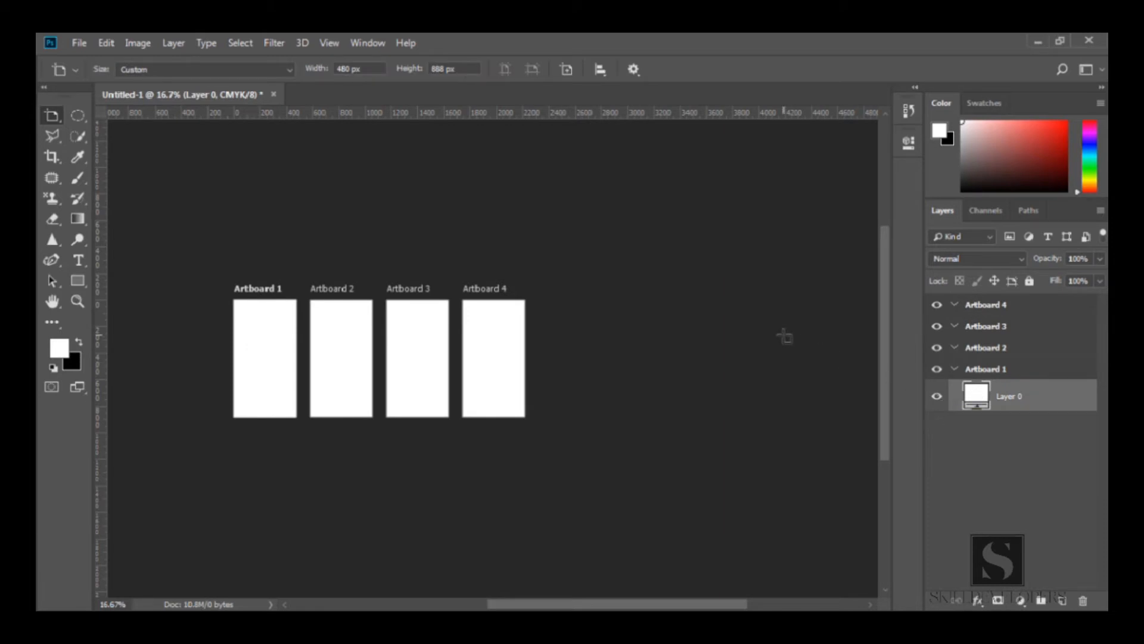
left_click(255, 70)
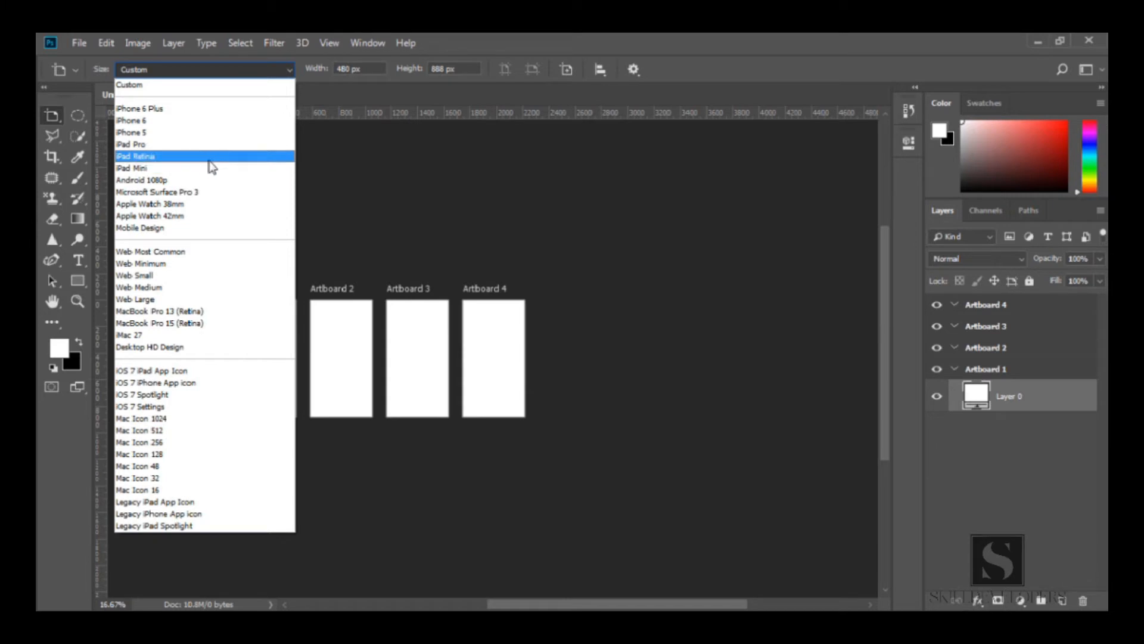
left_click(159, 146)
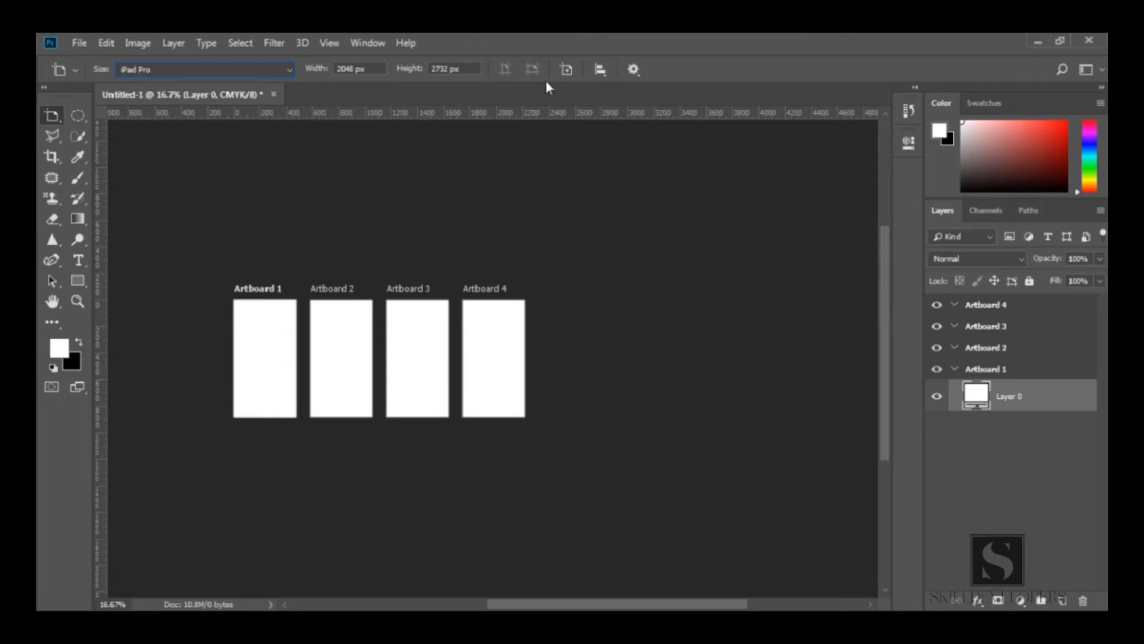
left_click(567, 70)
left_click(582, 327)
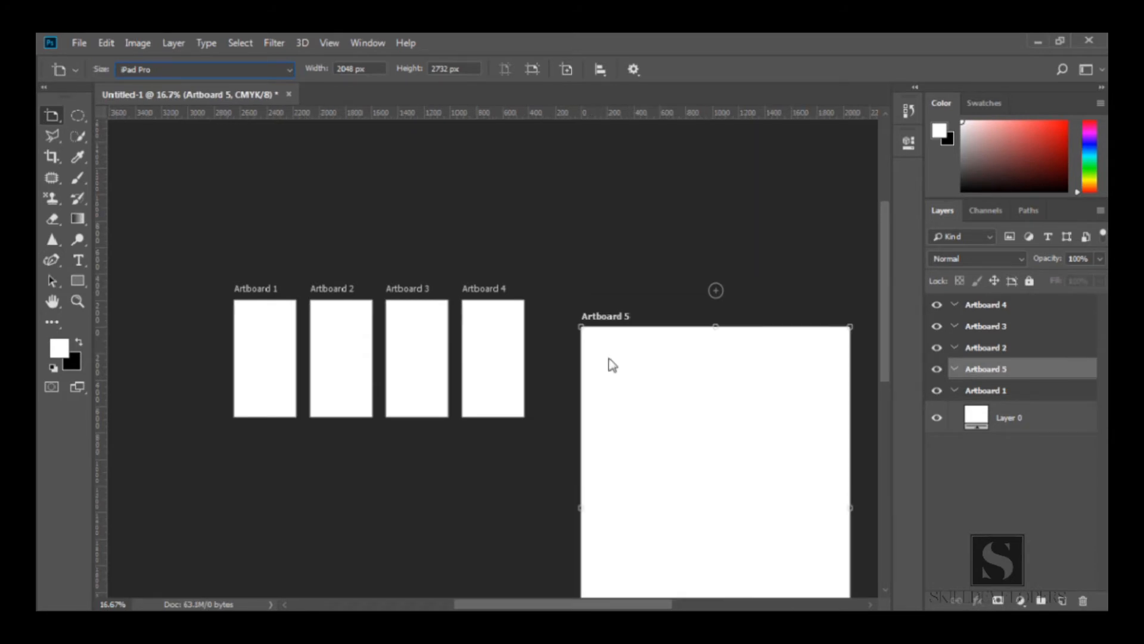
Set the new artboard's width to 500 px and height to 700 px
left_click(331, 67)
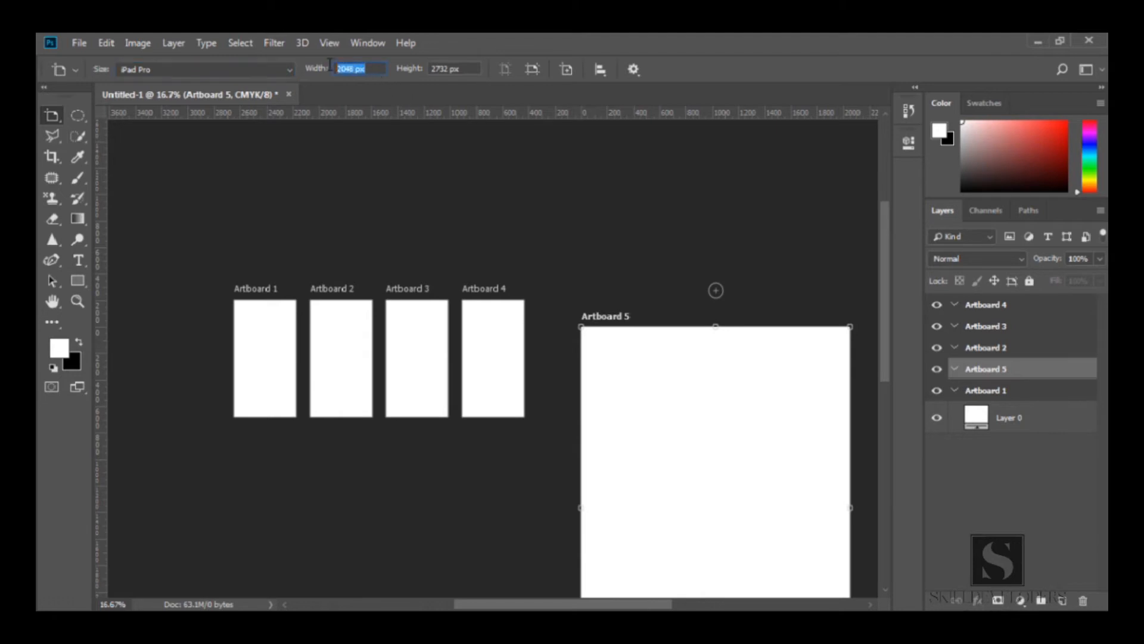
type("500")
key("Tab")
type("700")
key("Tab")
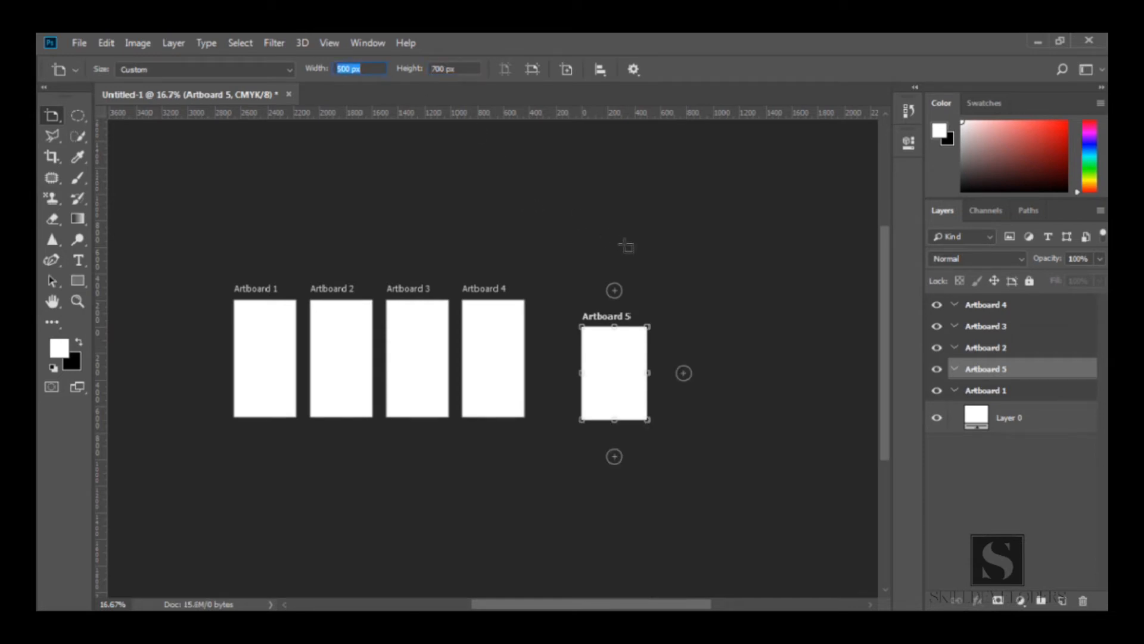
Switch the artboard between landscape and portrait orientation several times, ending in portrait
left_click(531, 68)
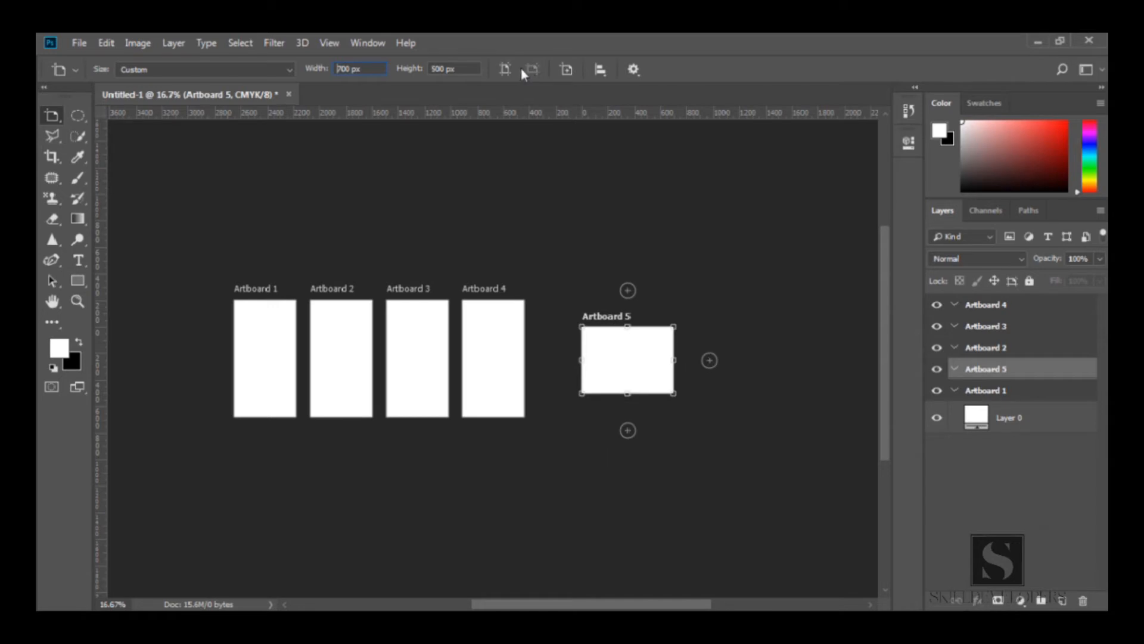
left_click(506, 69)
left_click(528, 69)
left_click(506, 69)
left_click(529, 69)
left_click(506, 69)
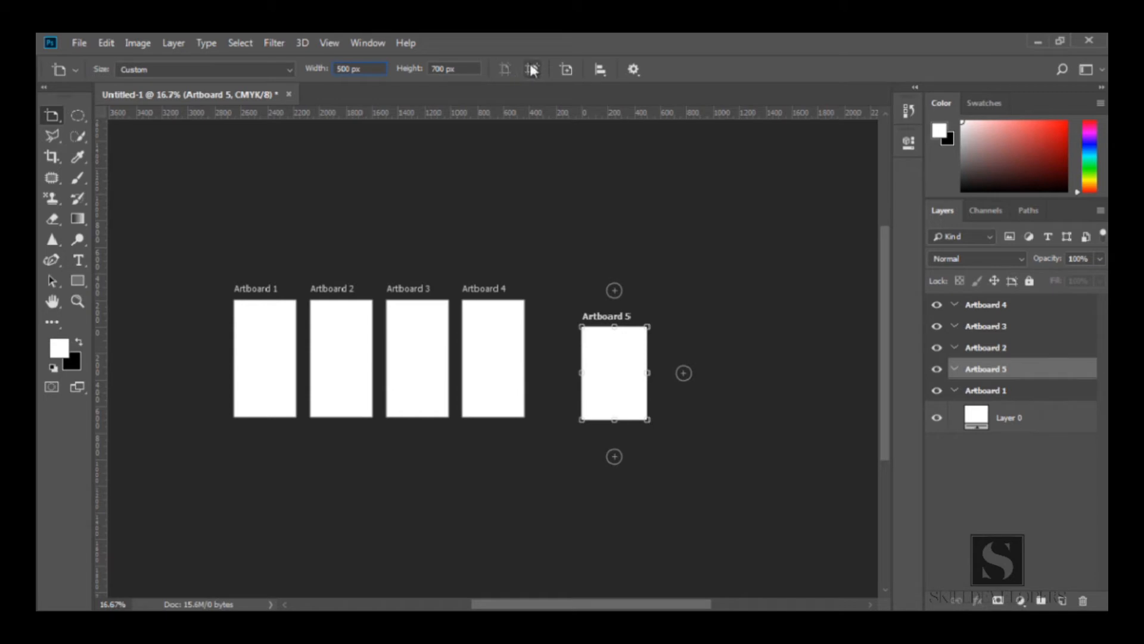
Select Artboard 2 together with Artboard 5 and align them to their top edges
left_click(599, 72)
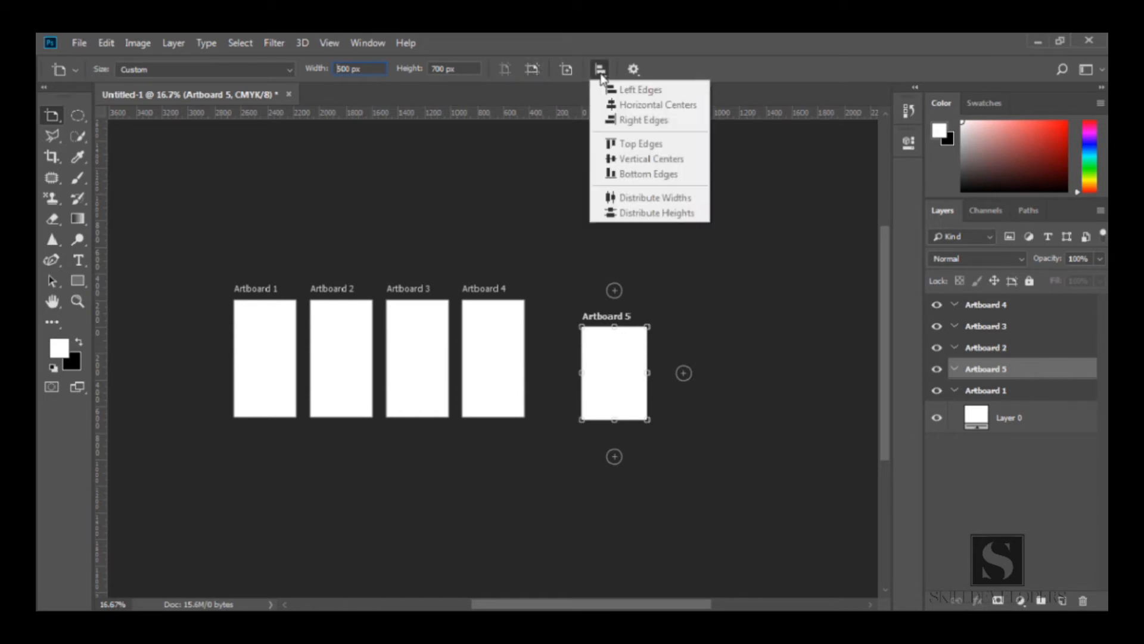
left_click(601, 71)
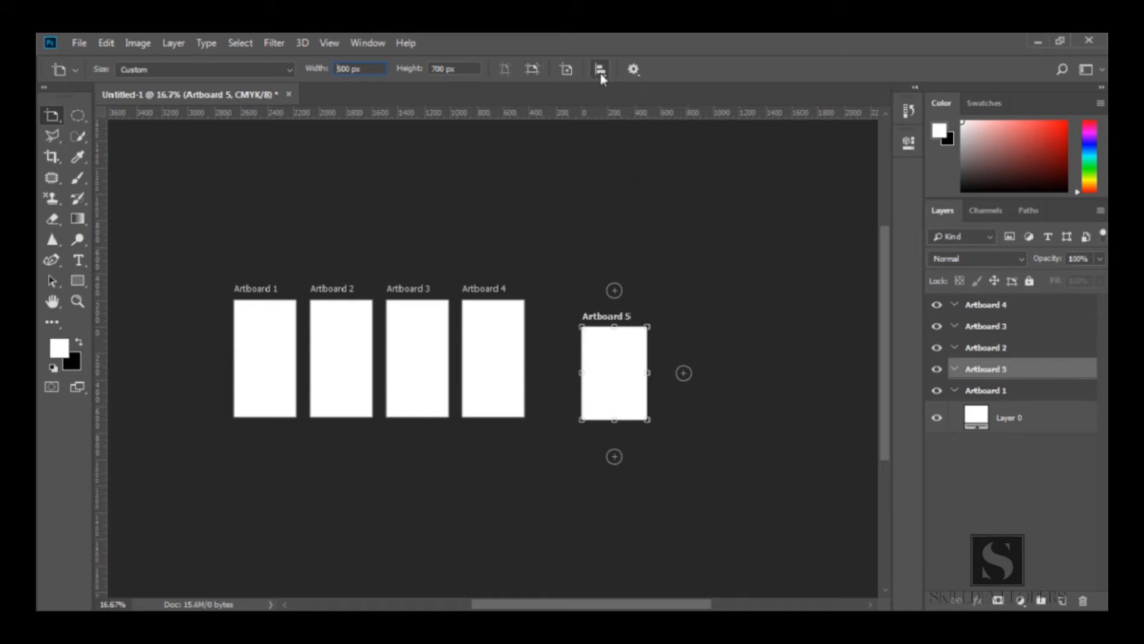
left_click(990, 351, "shift")
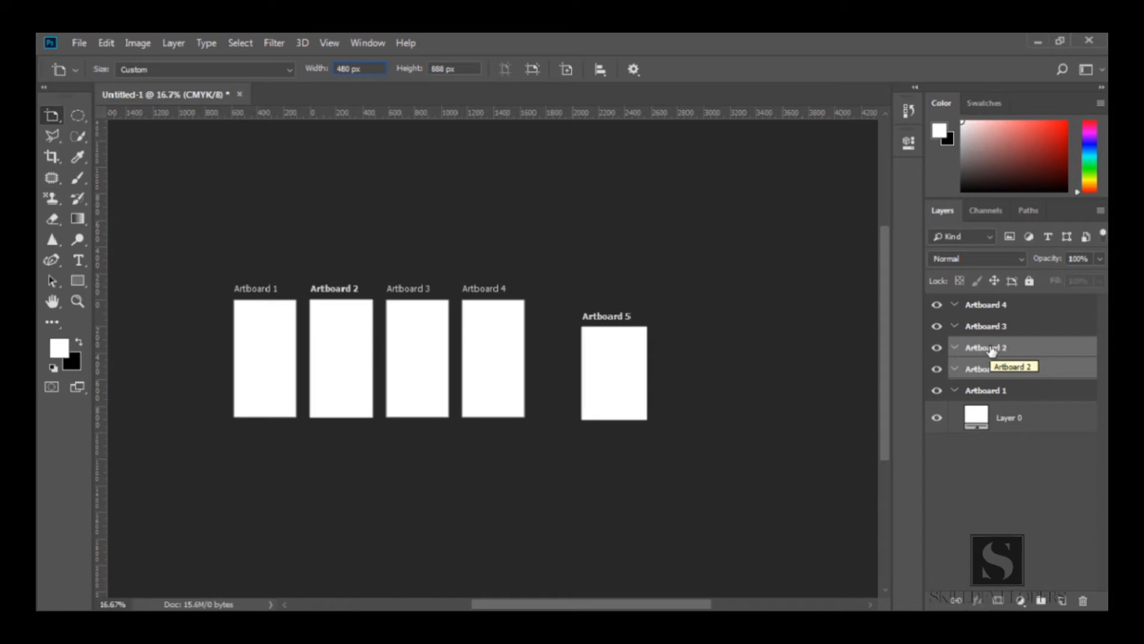
left_click(600, 69)
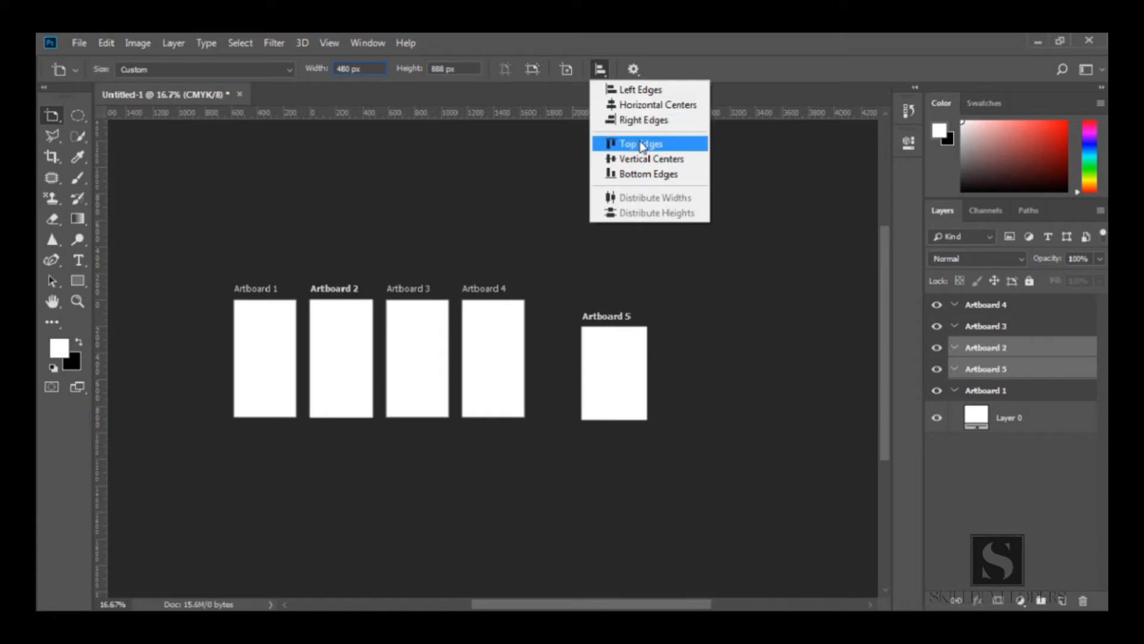
left_click(640, 144)
Align the two selected artboards to their vertical centers and then to their bottom edges
left_click(600, 70)
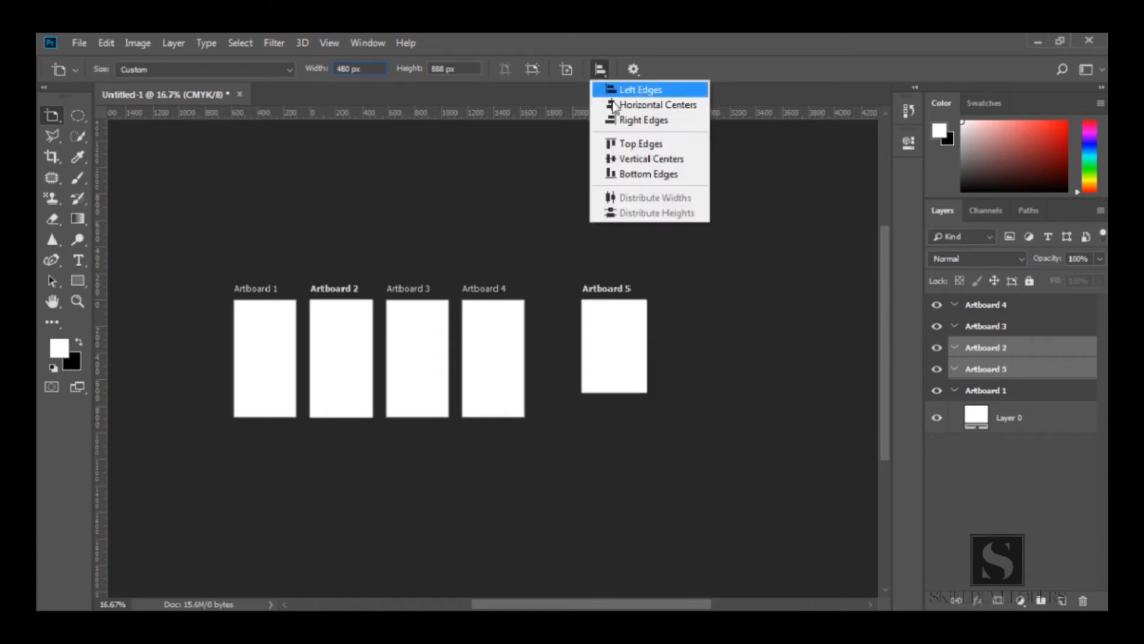
left_click(644, 159)
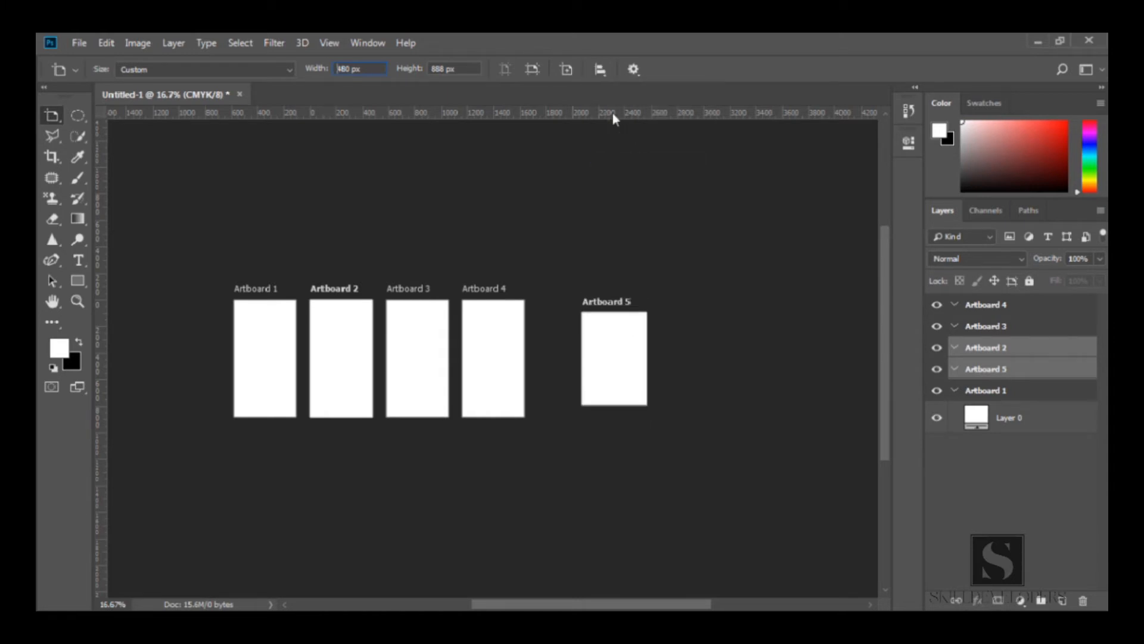
left_click(601, 71)
left_click(632, 173)
Align the two selected artboards to their left edges and then to their right edges
left_click(602, 71)
left_click(621, 88)
left_click(599, 71)
left_click(621, 89)
left_click(600, 70)
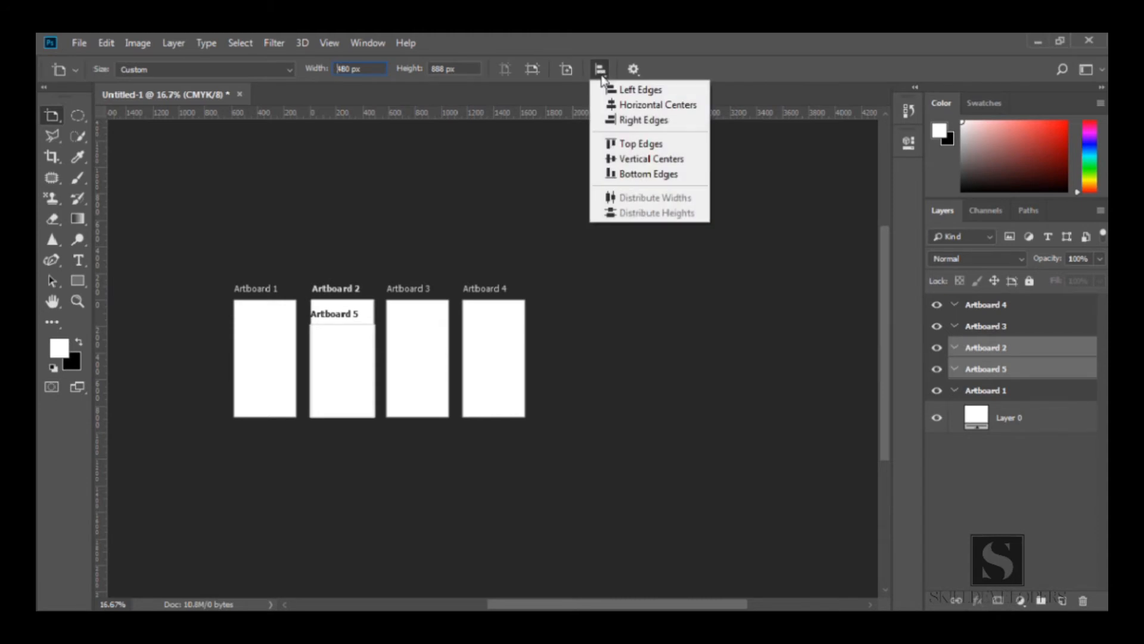
left_click(614, 118)
Check the alignment and artboard settings options, then undo the last two changes
left_click(600, 70)
left_click(601, 71)
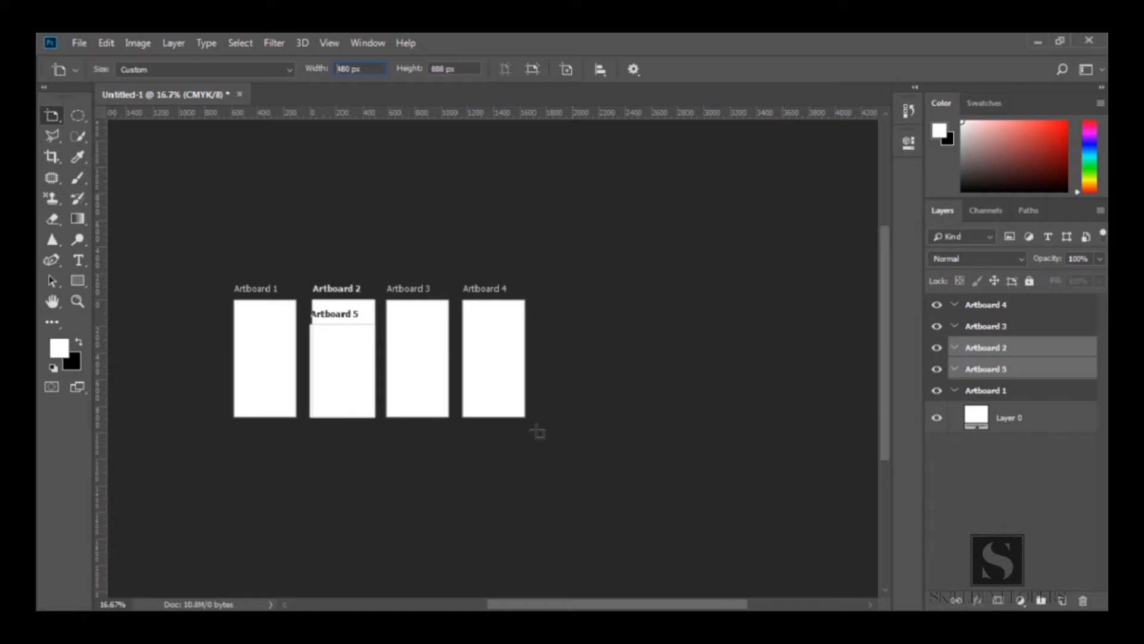
left_click(634, 70)
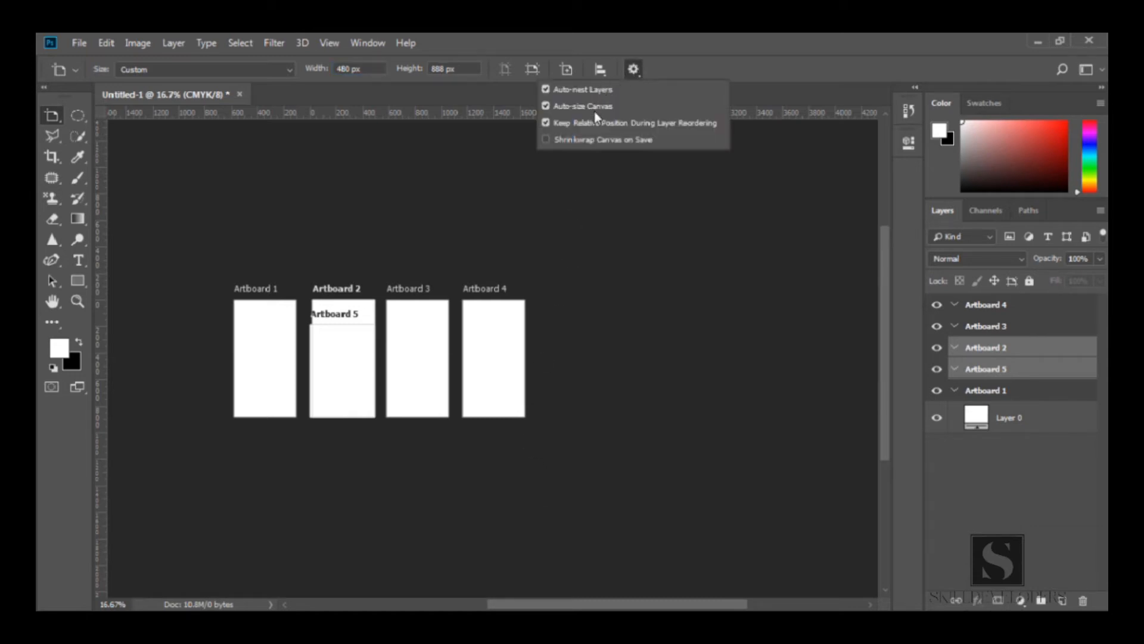
left_click(635, 70)
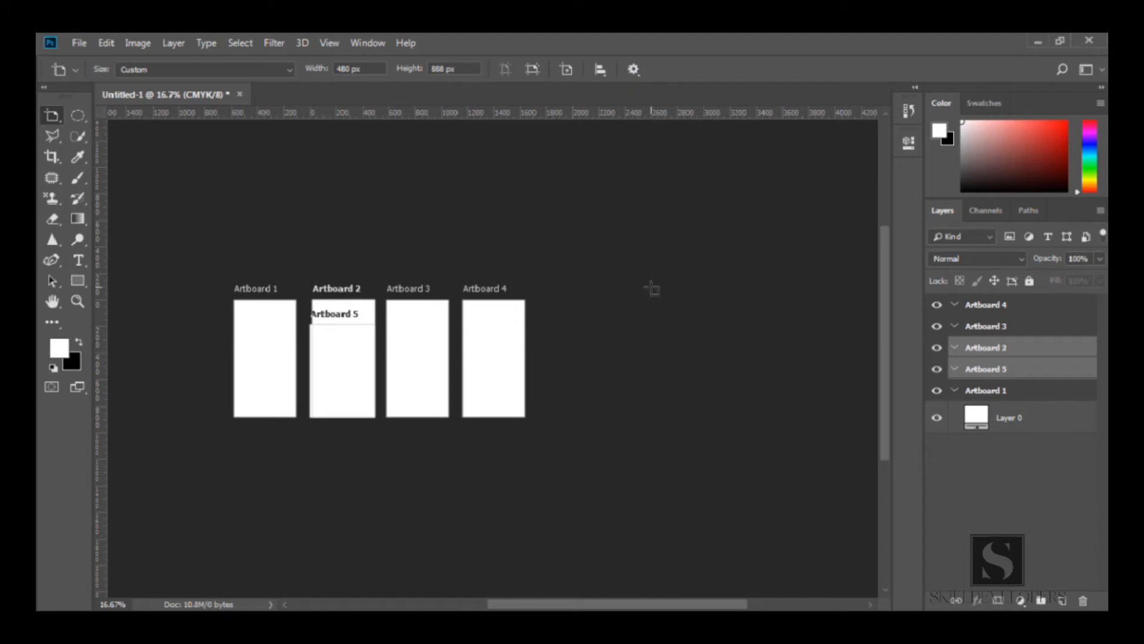
key("ctrl+z")
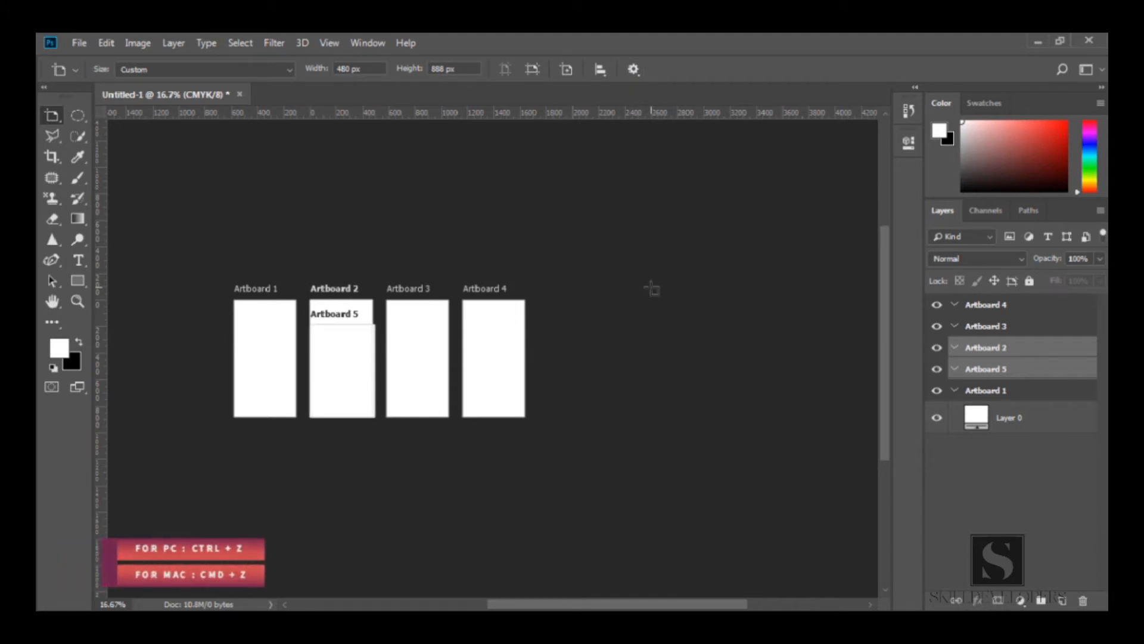
key("ctrl+z")
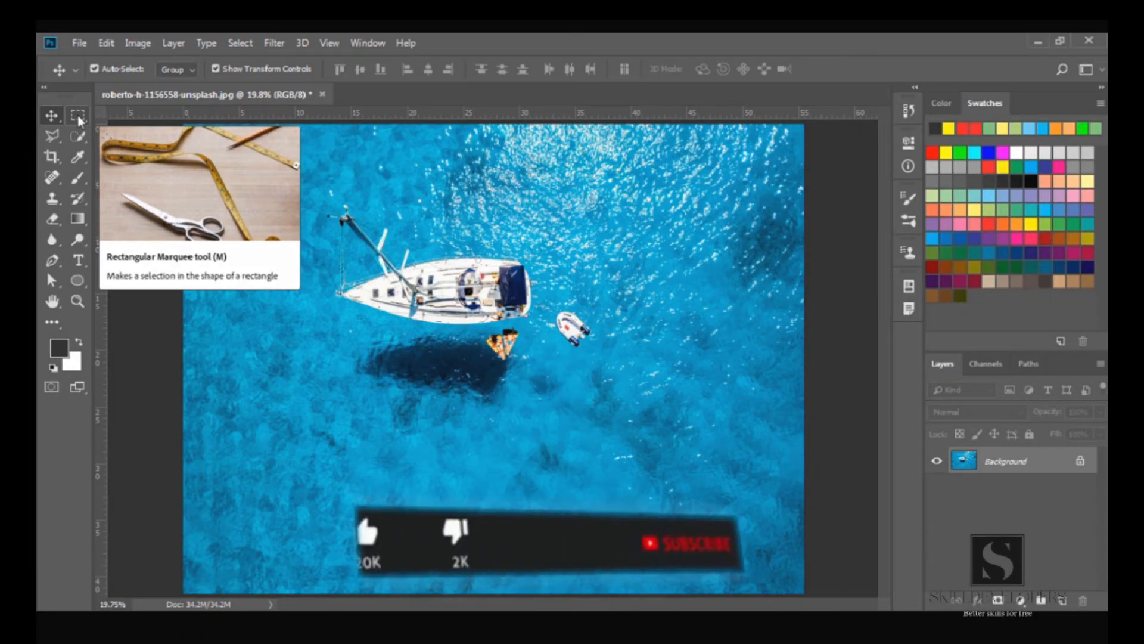
In the sailboat photo, draw a rectangular marquee selection around the boat, nudge it slightly, then deselect
left_click(78, 118)
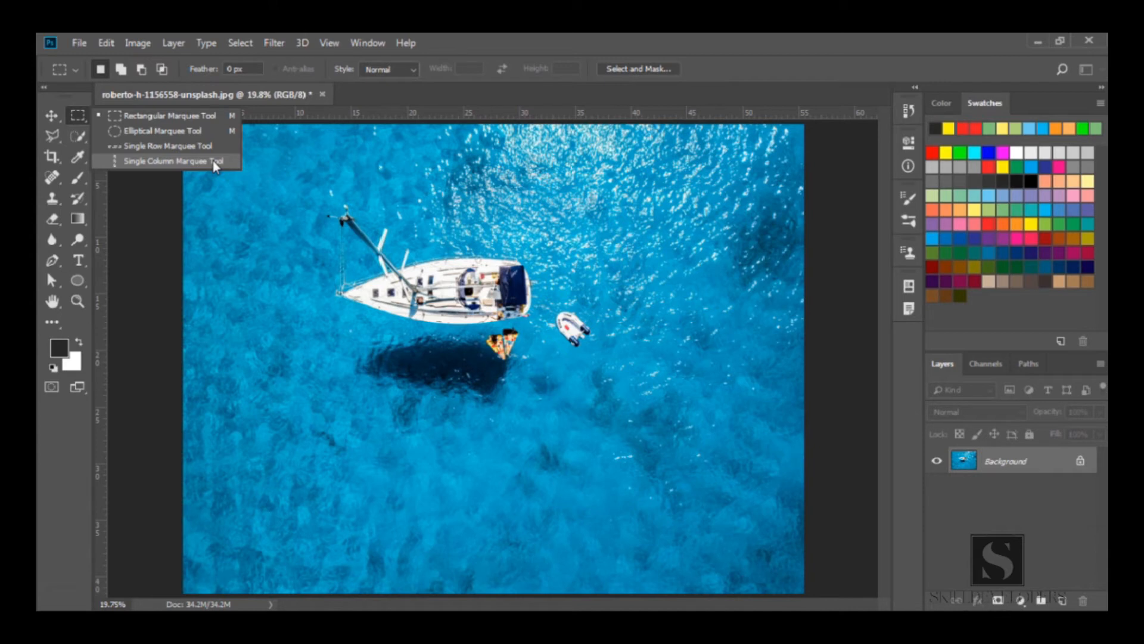
left_click(203, 116)
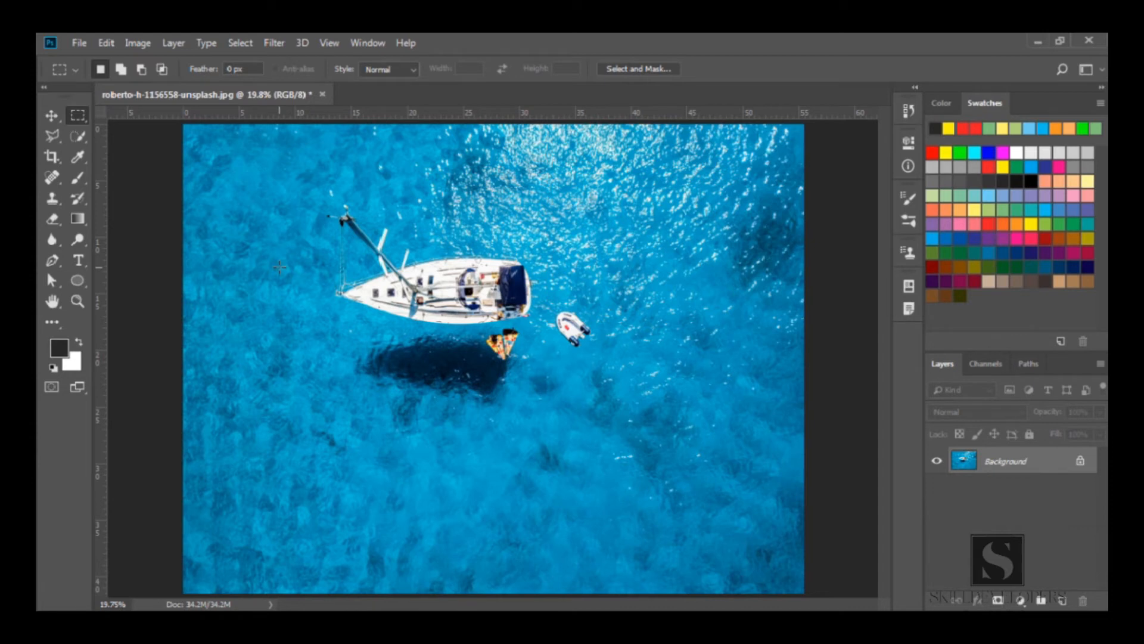
left_click_drag(308, 186, 622, 410)
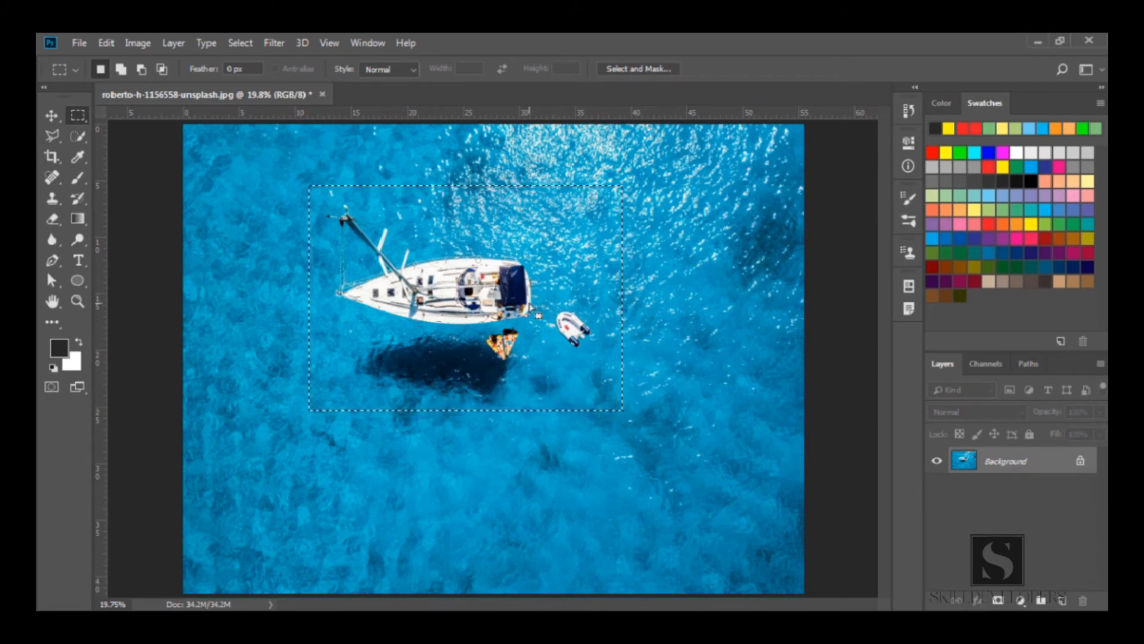
mouse_move(487, 269)
left_mouse_down()
mouse_move(525, 359)
mouse_move(559, 327)
mouse_move(596, 256)
mouse_move(507, 334)
mouse_move(596, 268)
mouse_move(476, 282)
left_mouse_up()
left_click(242, 280)
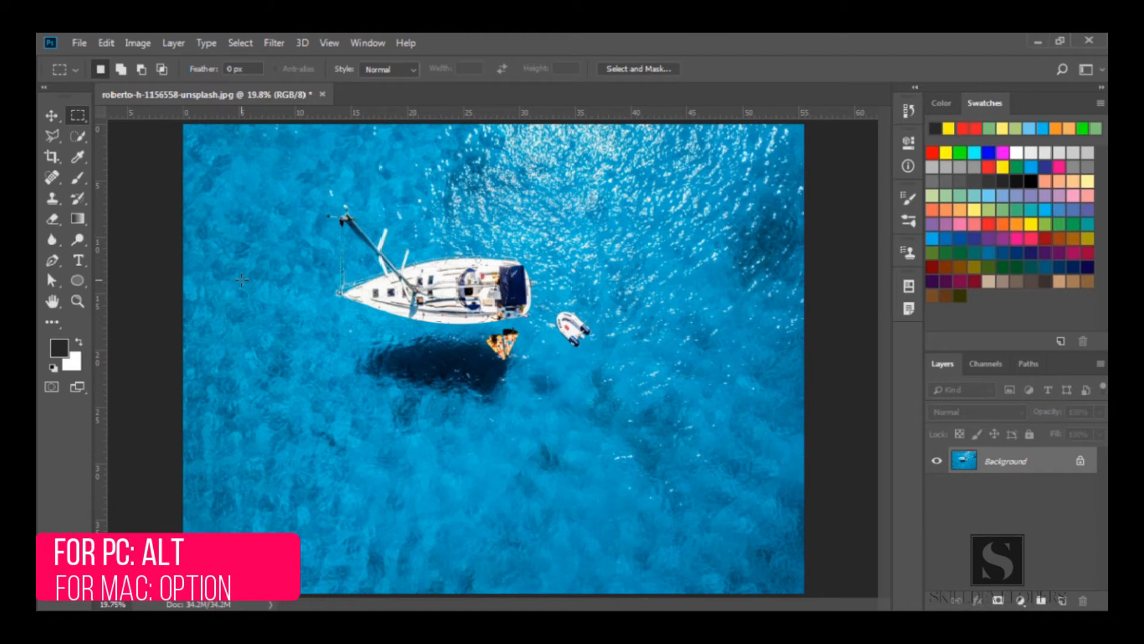
Draw a rectangular selection outward from its center below the boat, deselect it, and redraw one from the center
left_click_drag(399, 399, 520, 481)
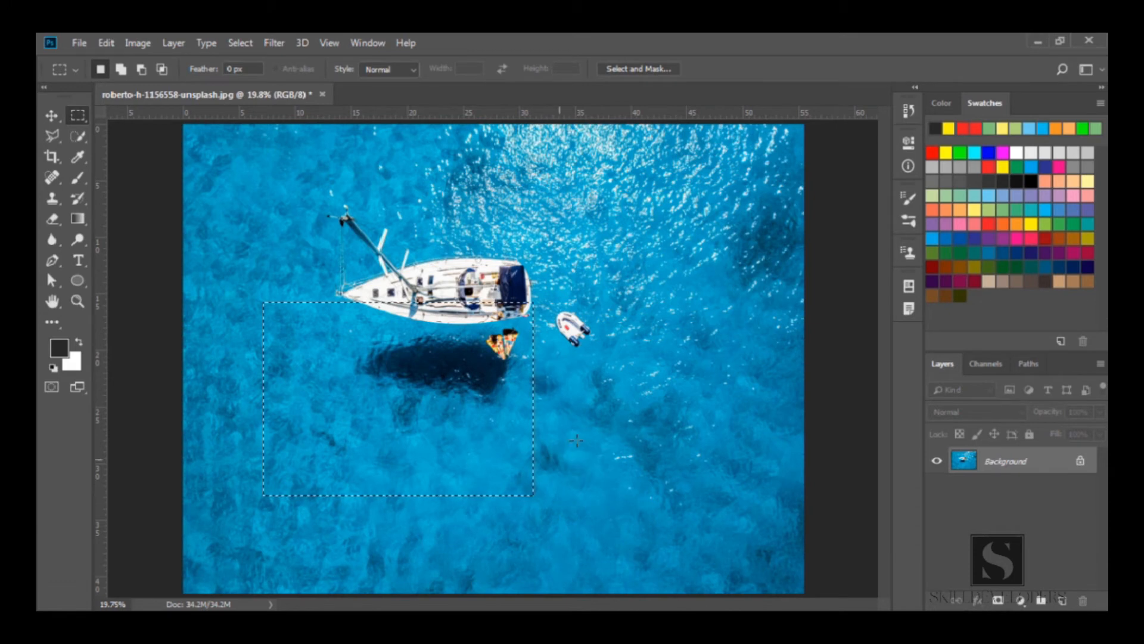
left_click_drag(599, 394, 637, 428)
key("ctrl+d")
left_click_drag(391, 411, 419, 451)
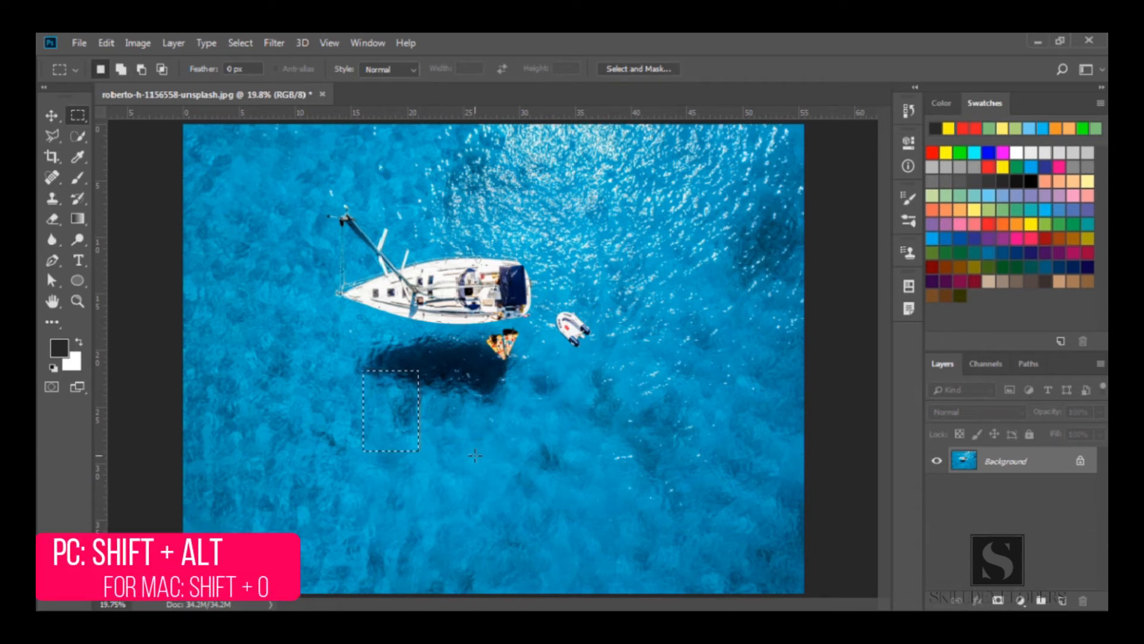
Draw another rectangular selection below the boat, then deselect it
left_click(465, 424)
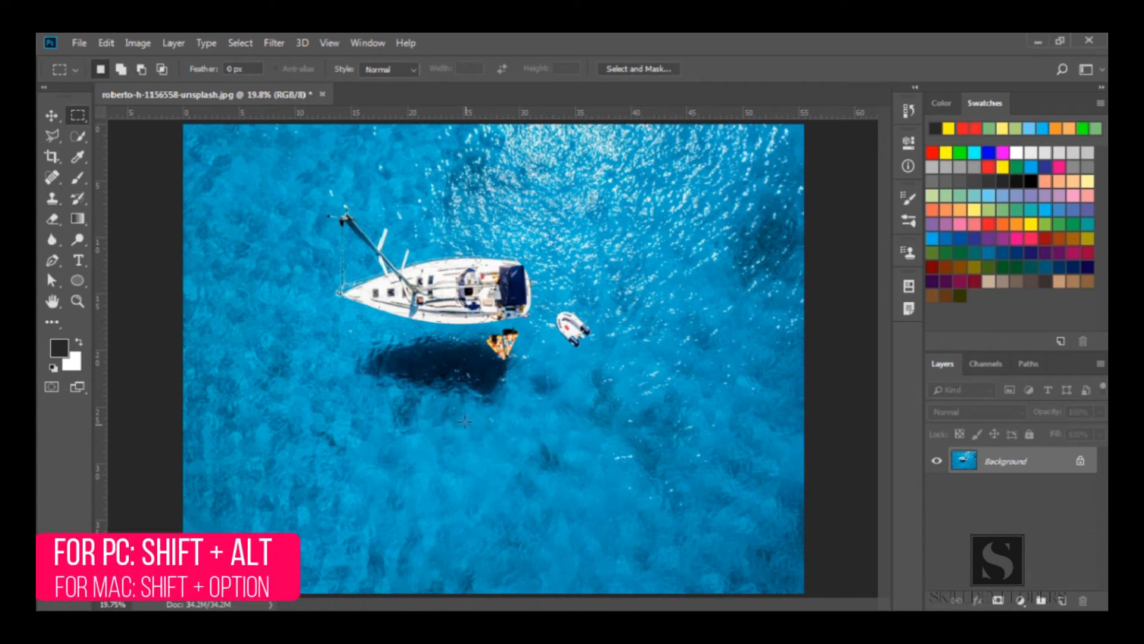
mouse_move(383, 409)
left_mouse_down()
mouse_move(443, 456)
mouse_move(525, 464)
mouse_move(495, 465)
mouse_move(480, 545)
mouse_move(417, 420)
mouse_move(504, 487)
left_mouse_up()
left_click(501, 487)
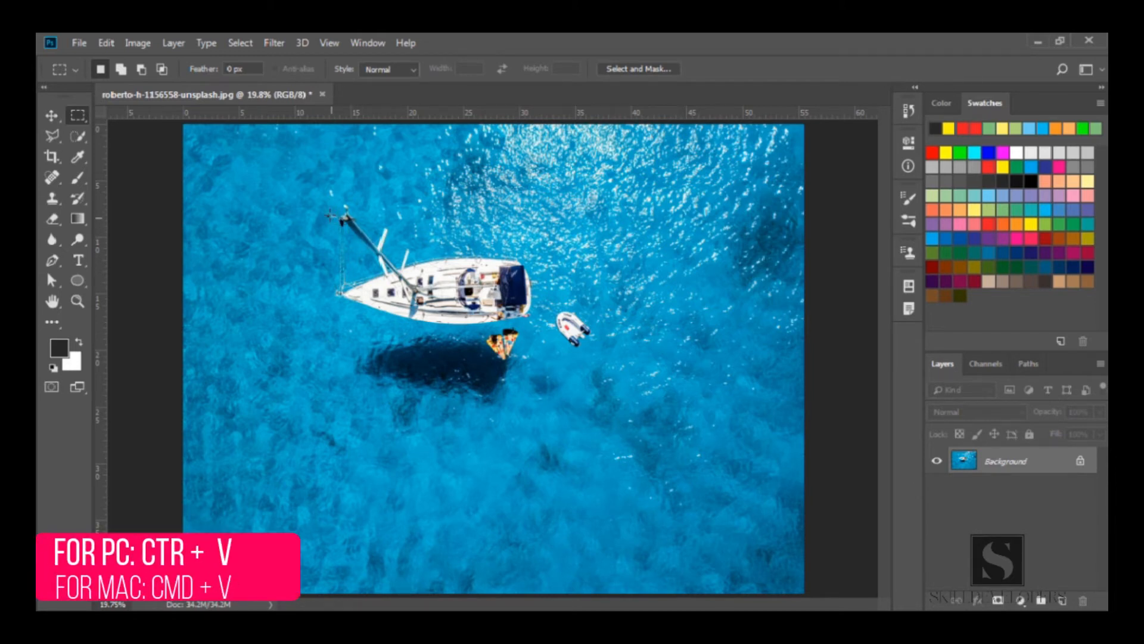
Select a rectangle around the boat and its shadow and copy the selection onto a new layer
left_click_drag(307, 194, 618, 423)
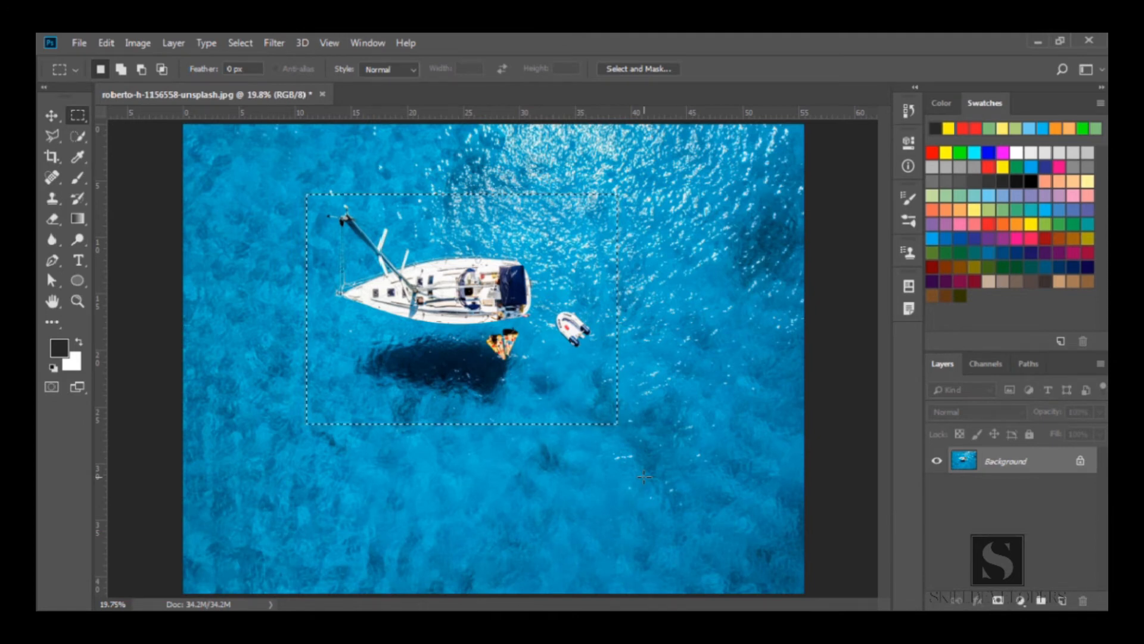
key("ctrl+j")
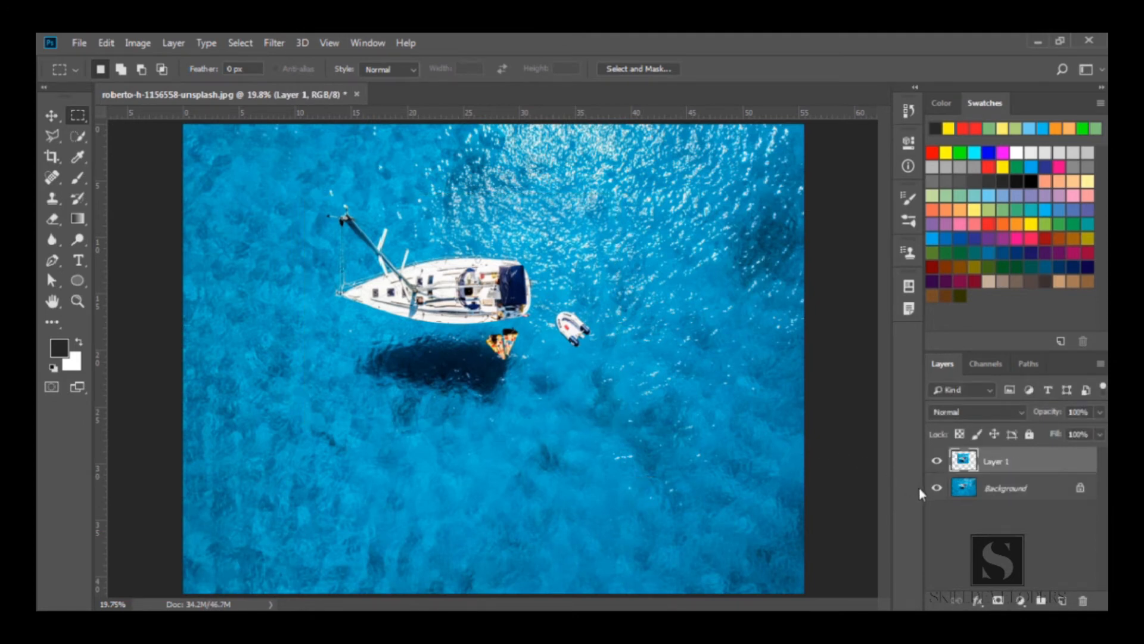
Toggle the background layer's visibility repeatedly to preview the copied layer, then undo the layer copy
left_click(937, 488)
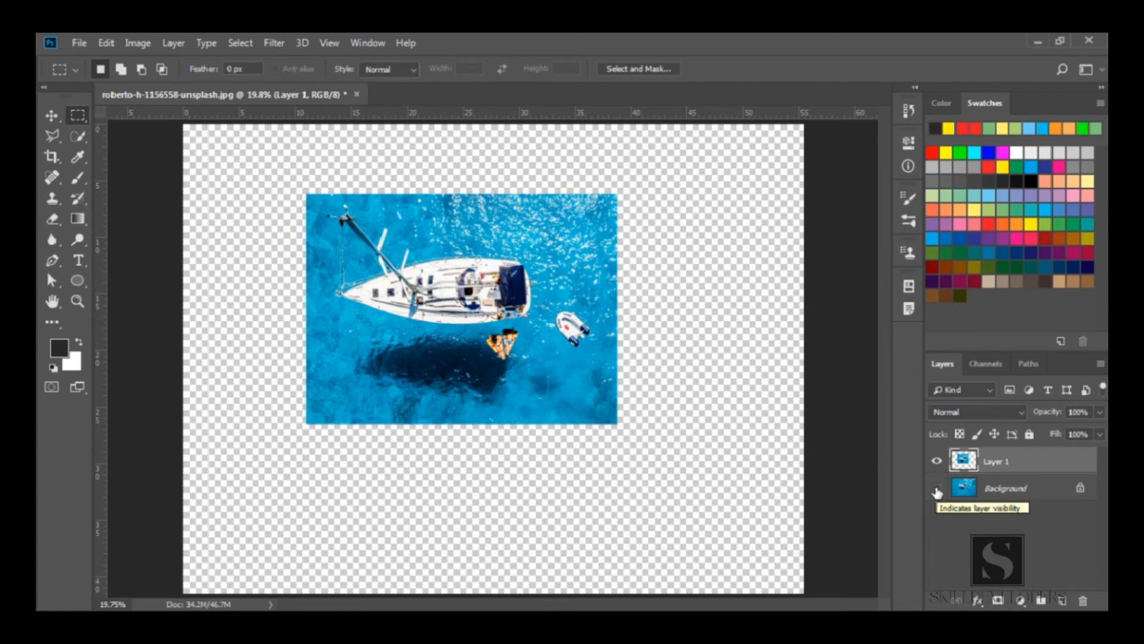
left_click(937, 489)
left_click(937, 489)
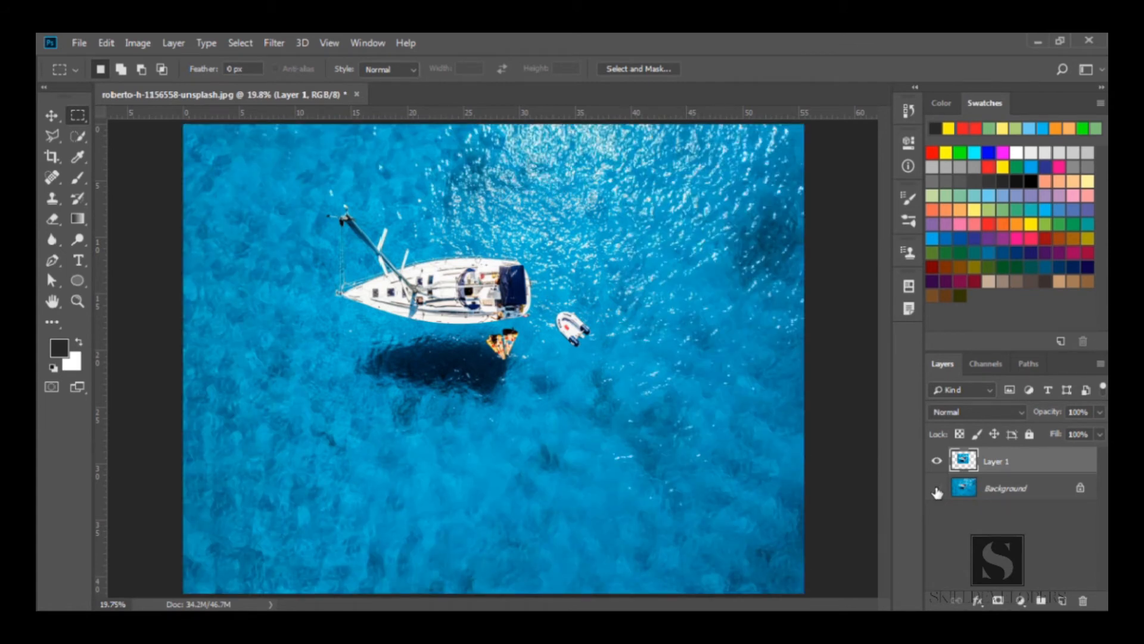
left_click(937, 489)
left_click(937, 488)
left_click(937, 489)
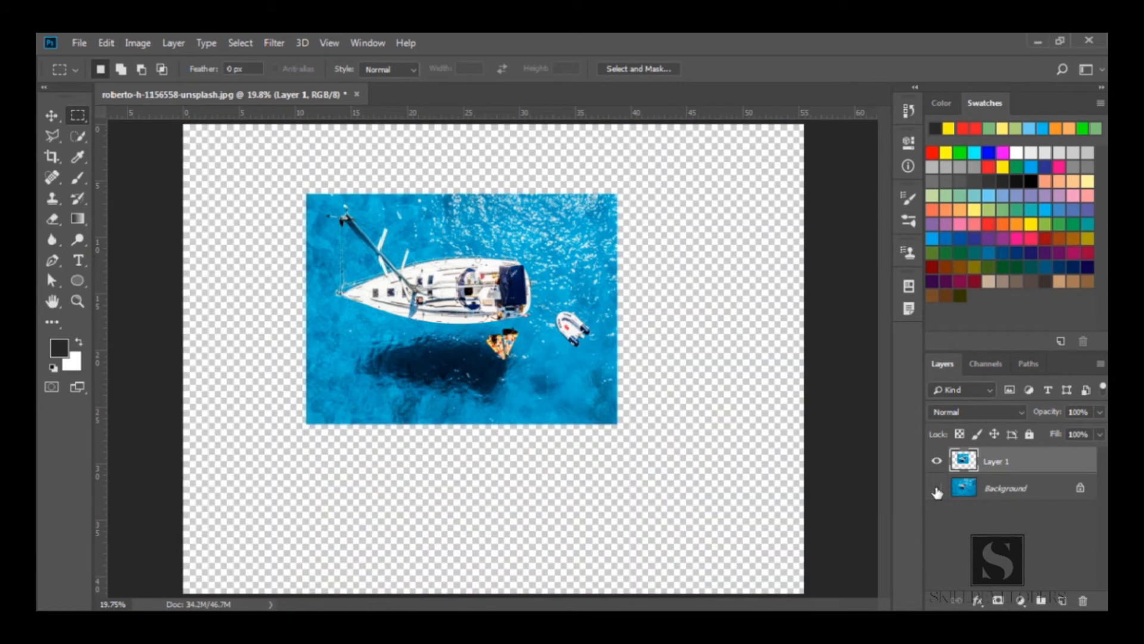
left_click(937, 489)
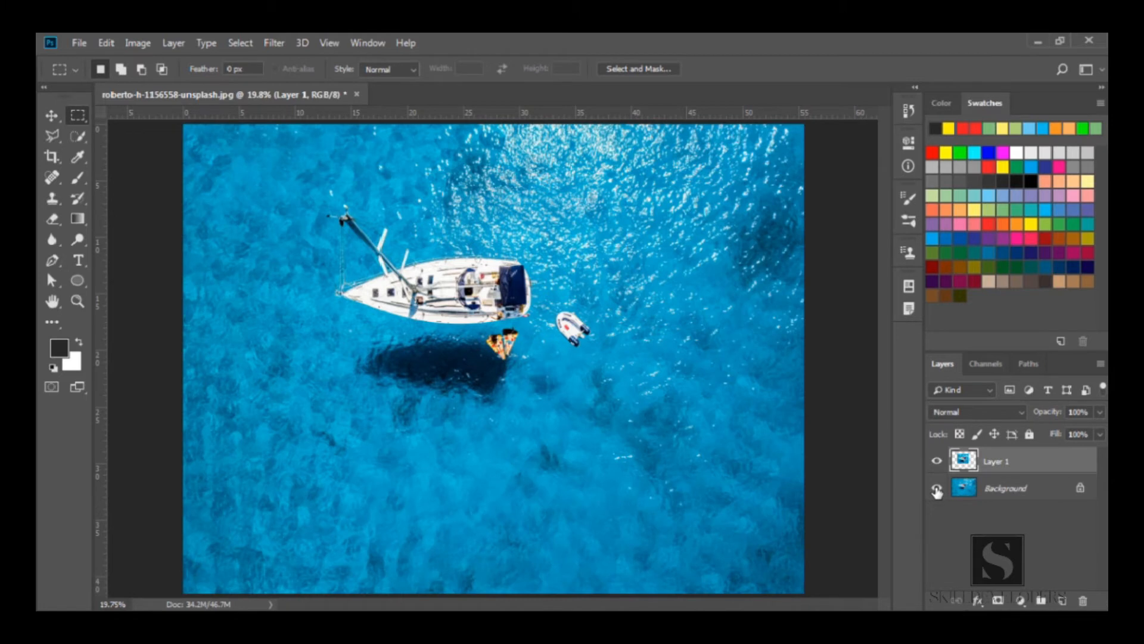
key("ctrl+z")
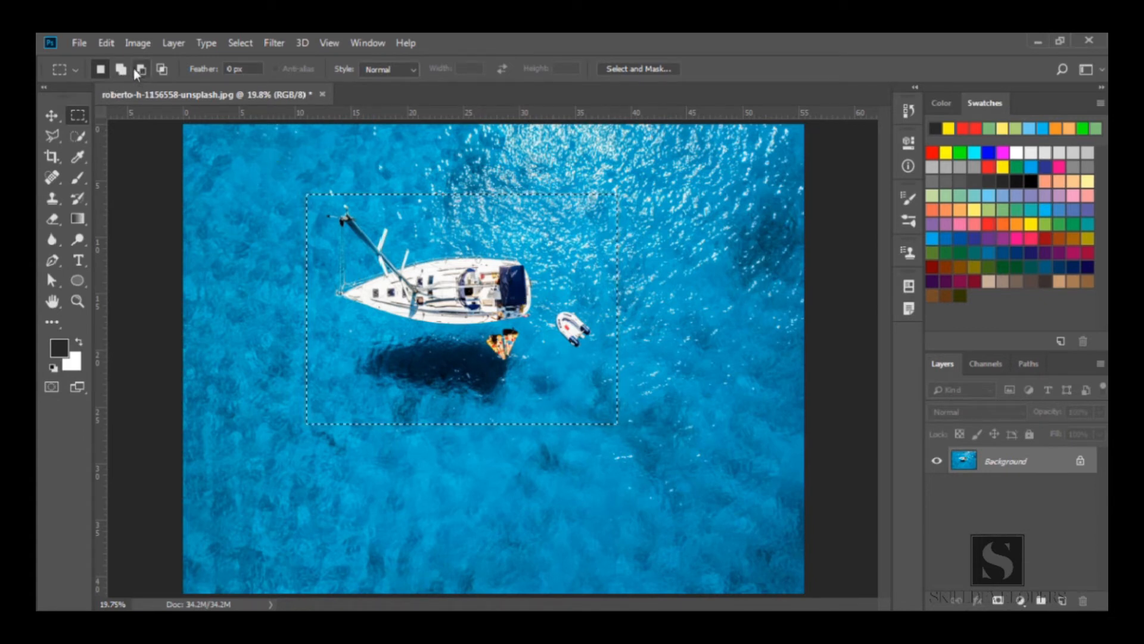
Switch to the Elliptical Marquee tool, draw an oval selection around the boat and its shadow, then deselect
left_click(217, 173)
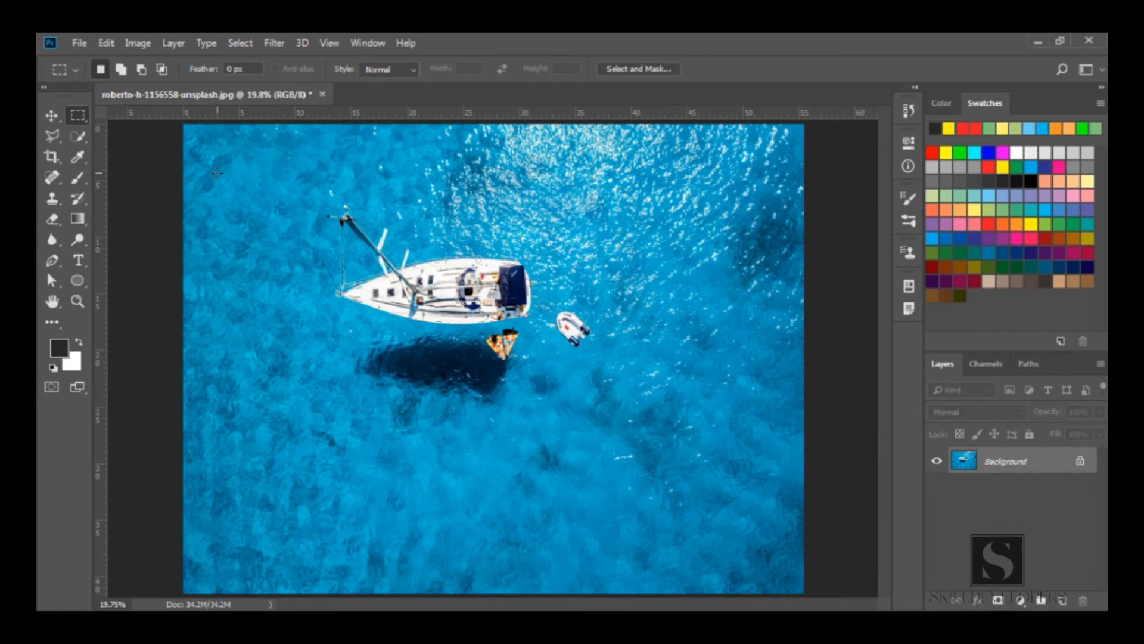
right_click(74, 117)
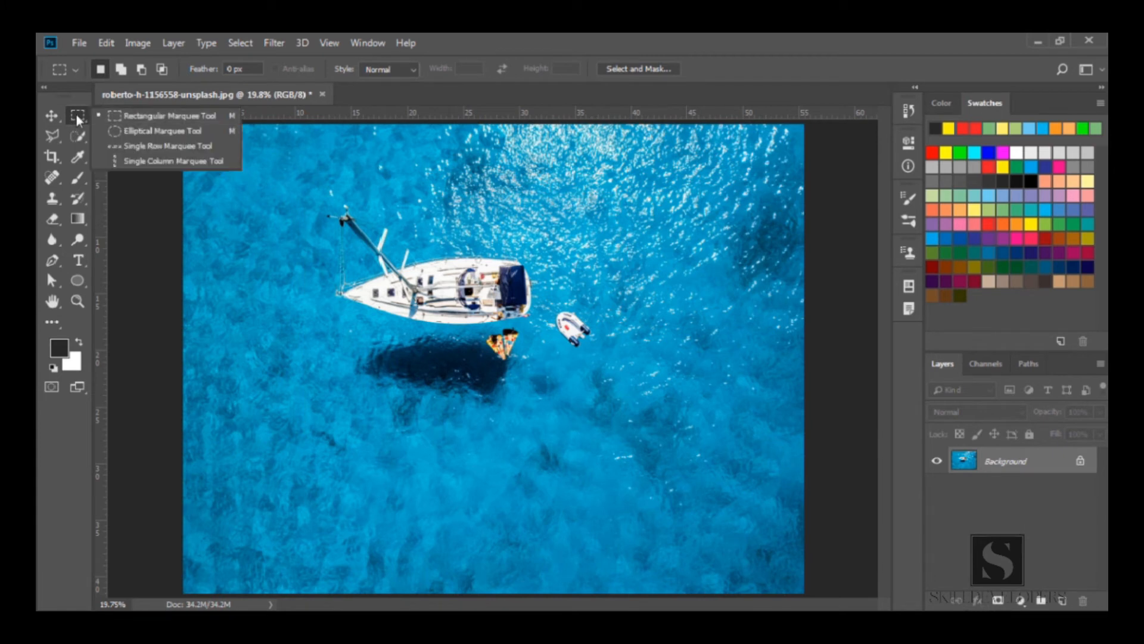
left_click(133, 131)
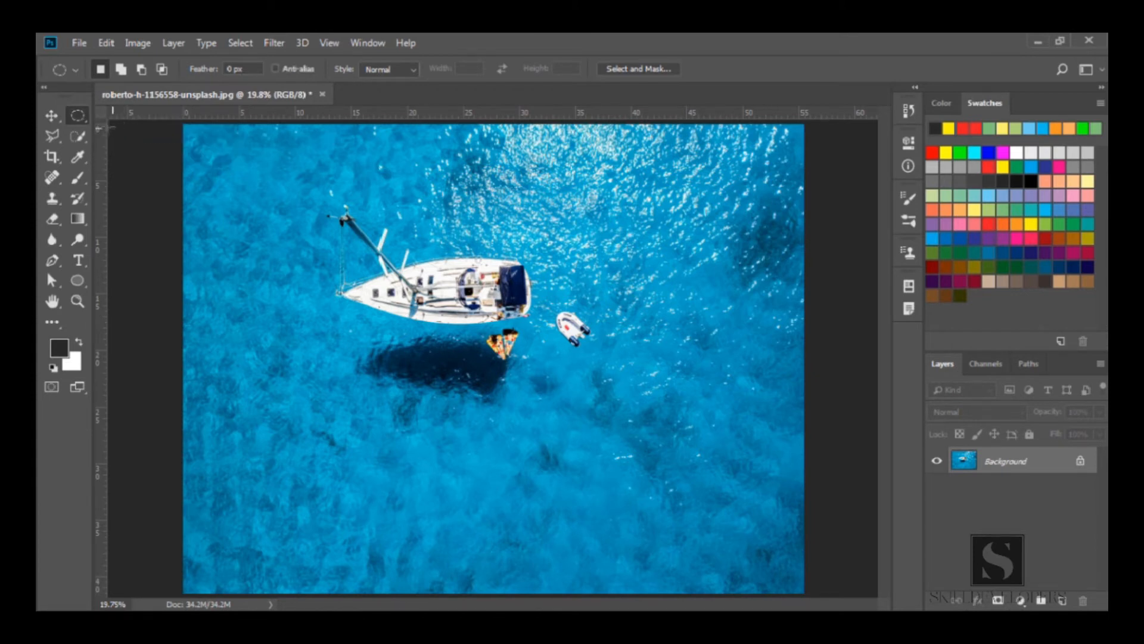
right_click(80, 121)
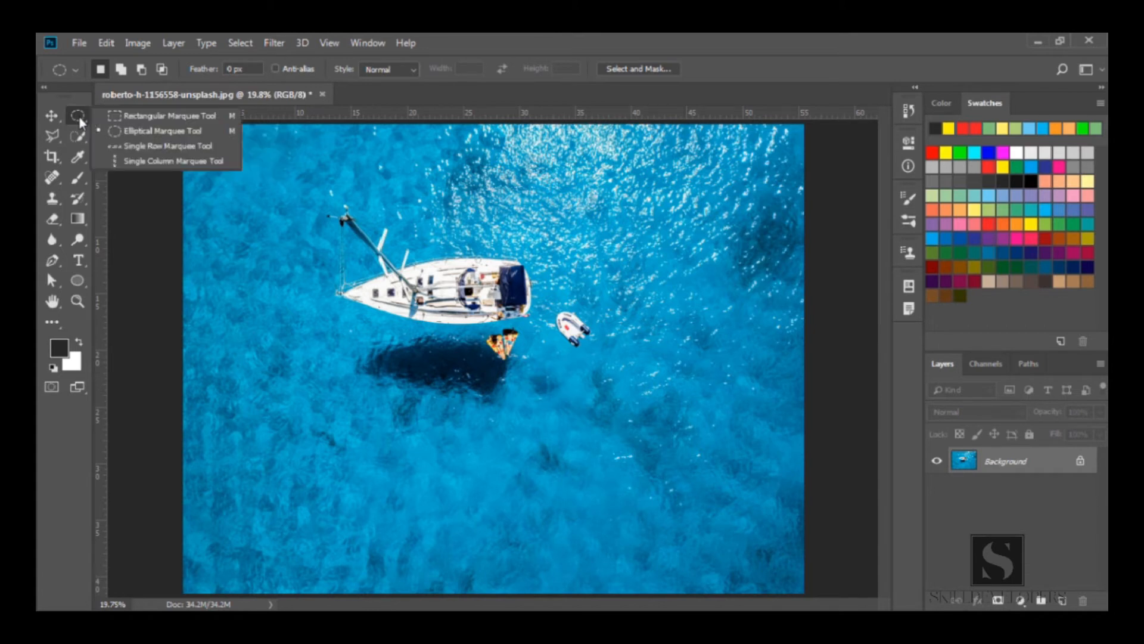
left_click(133, 133)
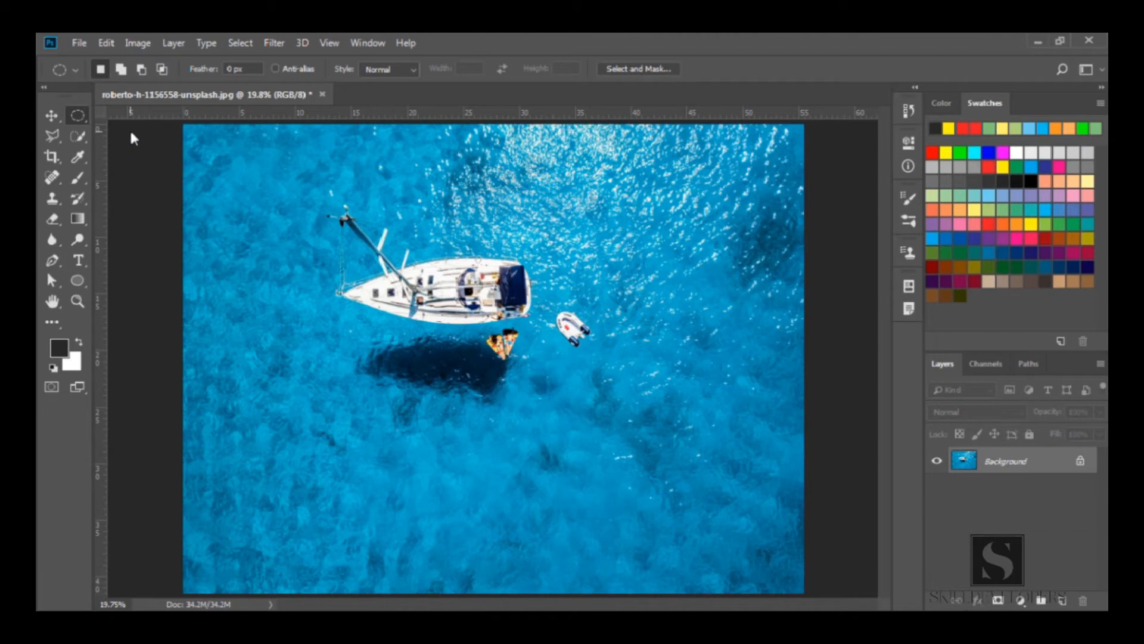
right_click(79, 116)
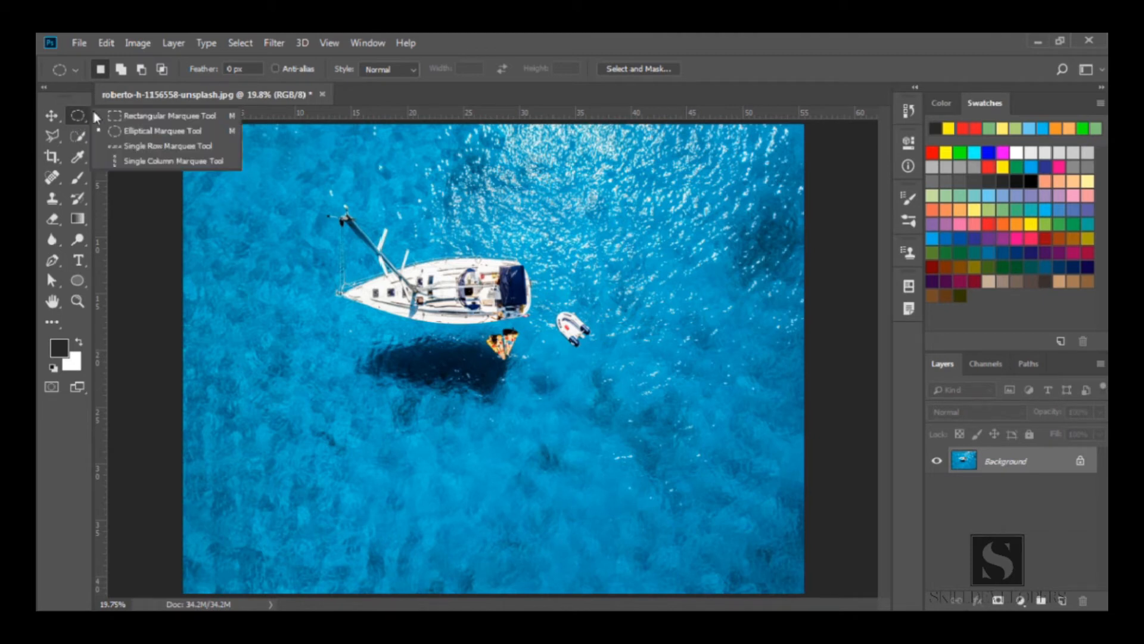
left_click(145, 132)
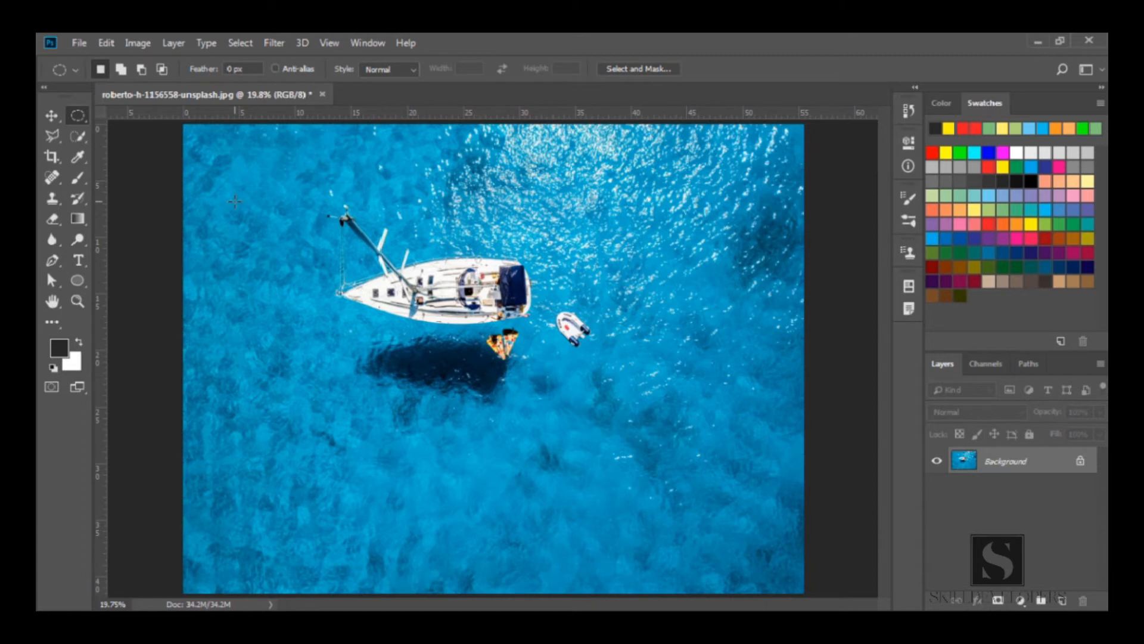
left_click_drag(305, 190, 626, 416)
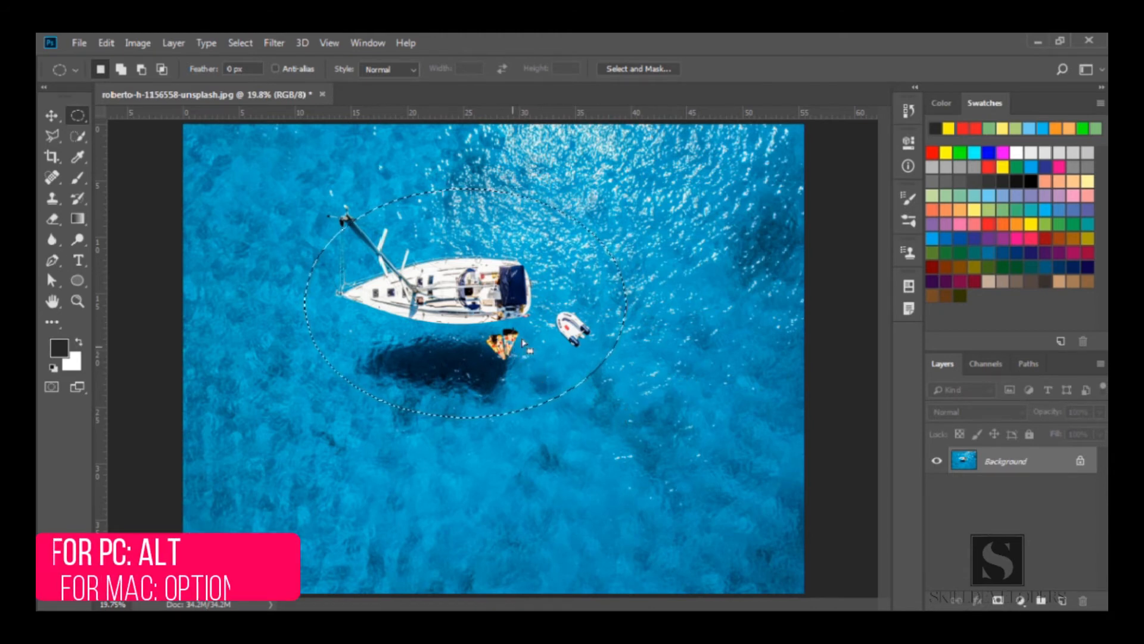
key("ctrl+d")
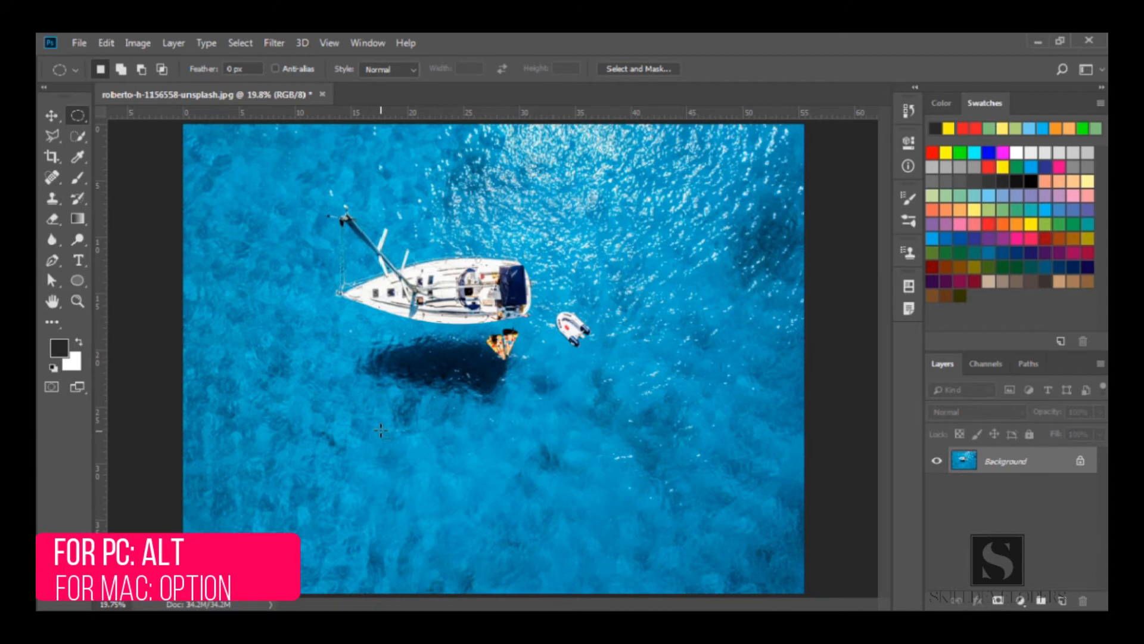
Draw several elliptical selections below the boat, including a circle drawn from its center, deselecting afterwards each time
left_click_drag(407, 371, 433, 395)
left_click_drag(471, 426, 533, 458)
left_click_drag(384, 356, 451, 313)
key("ctrl+d")
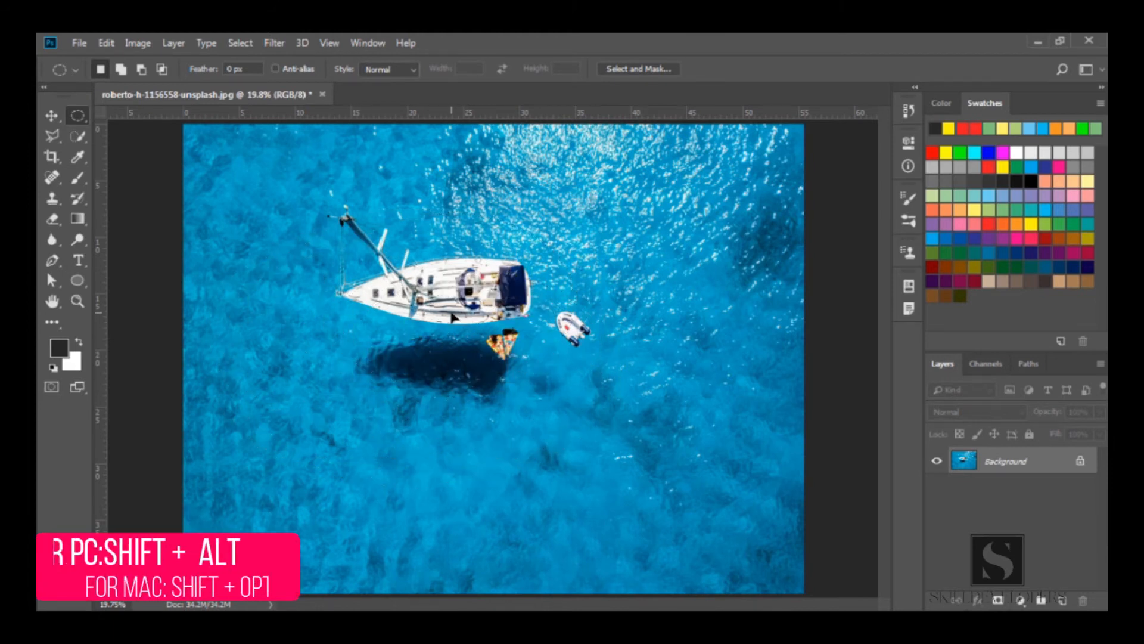
left_click_drag(391, 366, 502, 460)
key("ctrl+d")
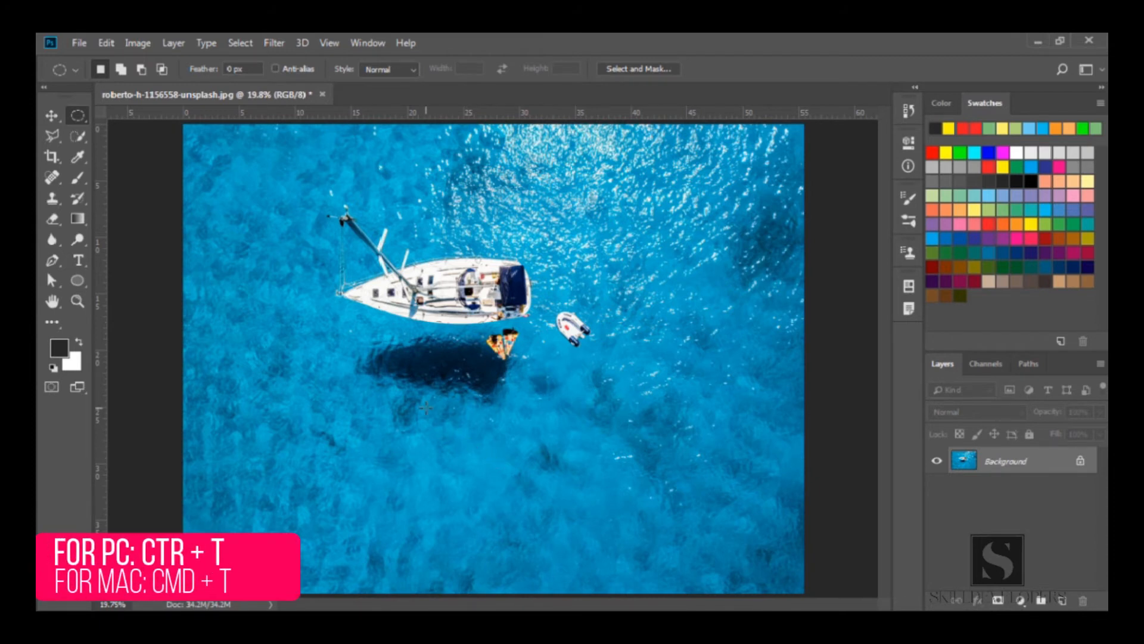
Select an oval around the boat, free-transform it to nudge its contents slightly upward, commit, and deselect
left_click_drag(310, 207, 620, 437)
key("ctrl+t")
mouse_move(481, 321)
left_mouse_down()
mouse_move(481, 437)
mouse_move(523, 291)
mouse_move(574, 386)
mouse_move(523, 325)
mouse_move(480, 307)
left_mouse_up()
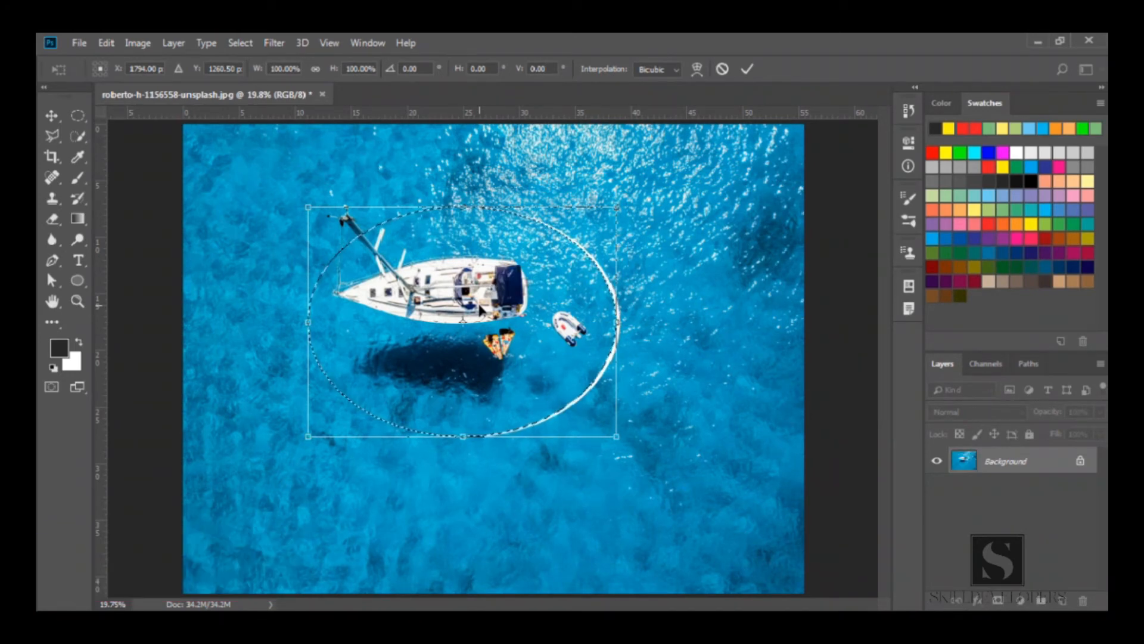
key("Return")
key("ctrl+d")
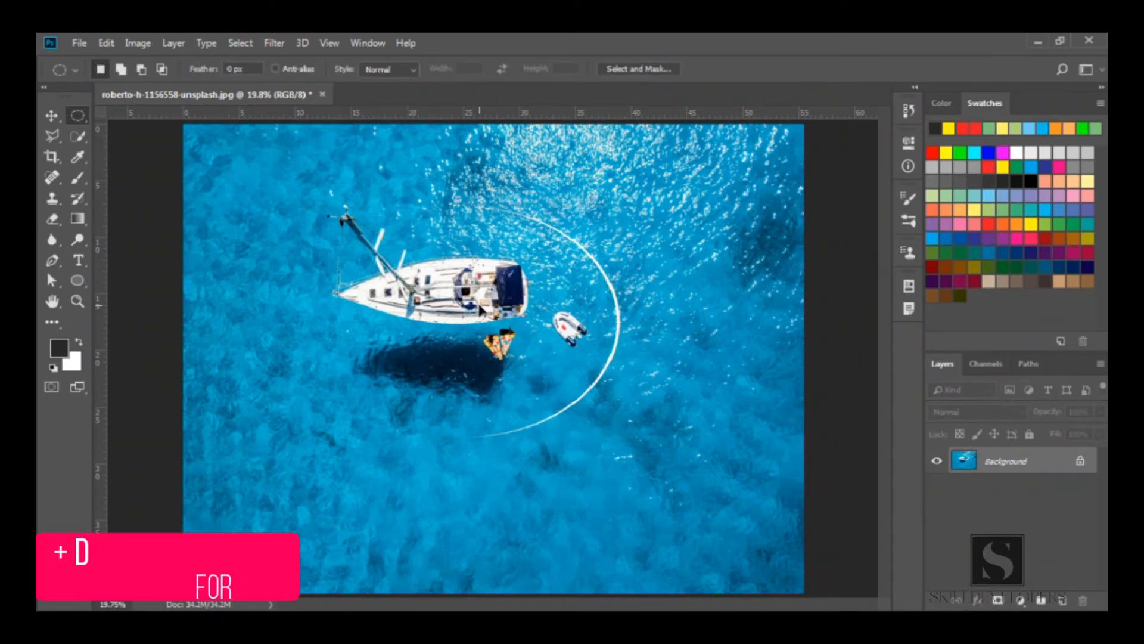
Step backward twice to undo the move, then deselect
key("ctrl+alt+z")
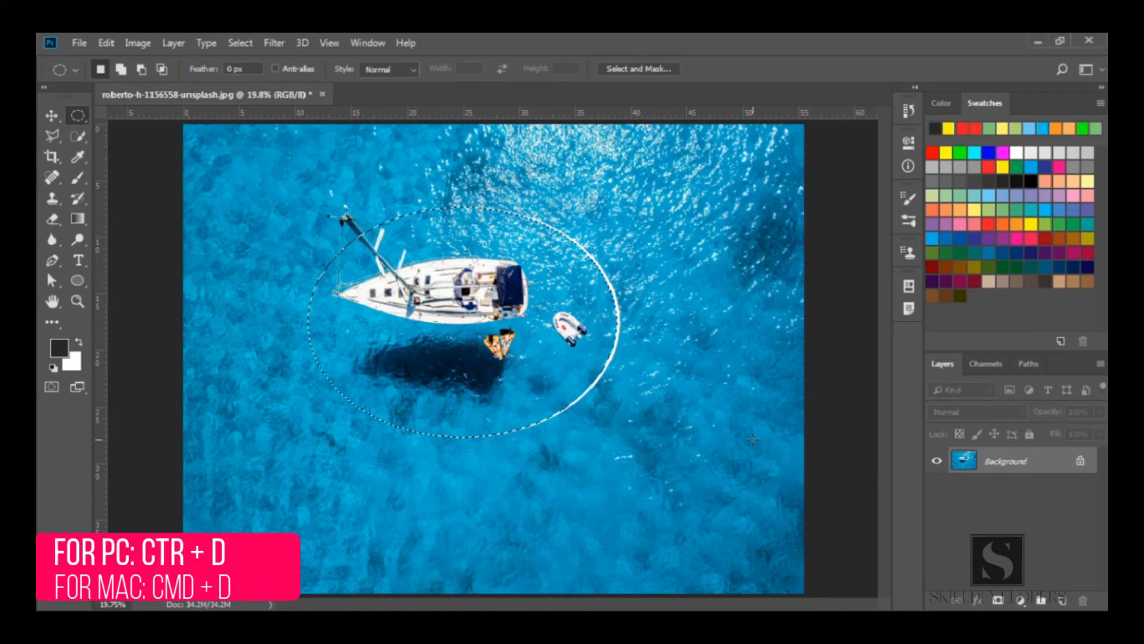
key("ctrl+alt+z")
key("ctrl+d")
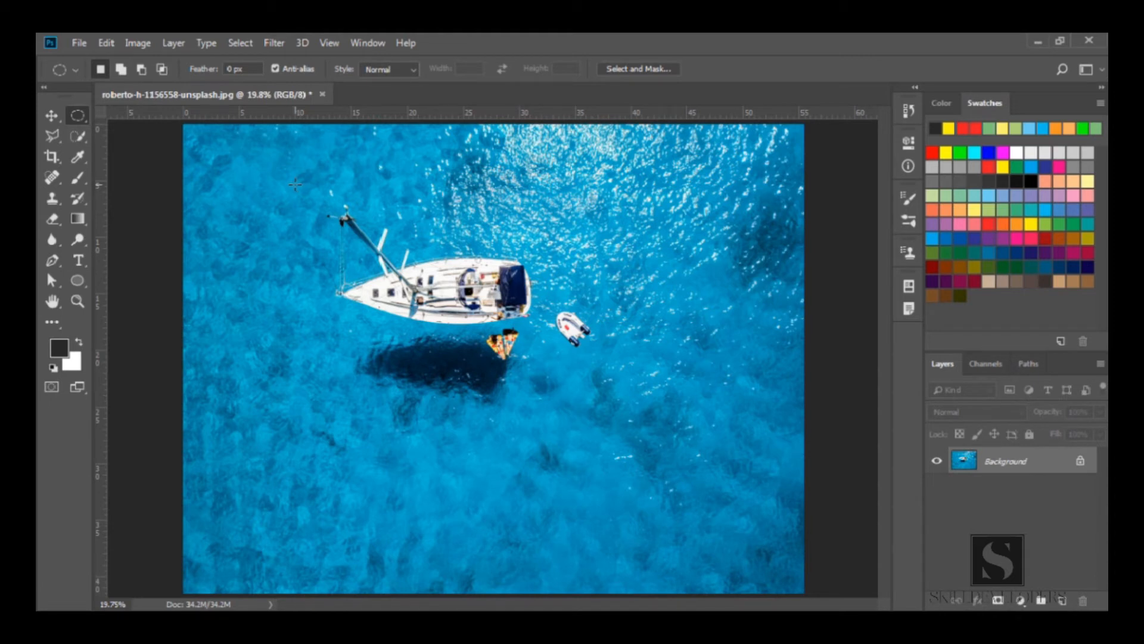
Switch to the Rectangular Marquee tool and select a rectangle around the boat and its shadow
right_click(78, 115)
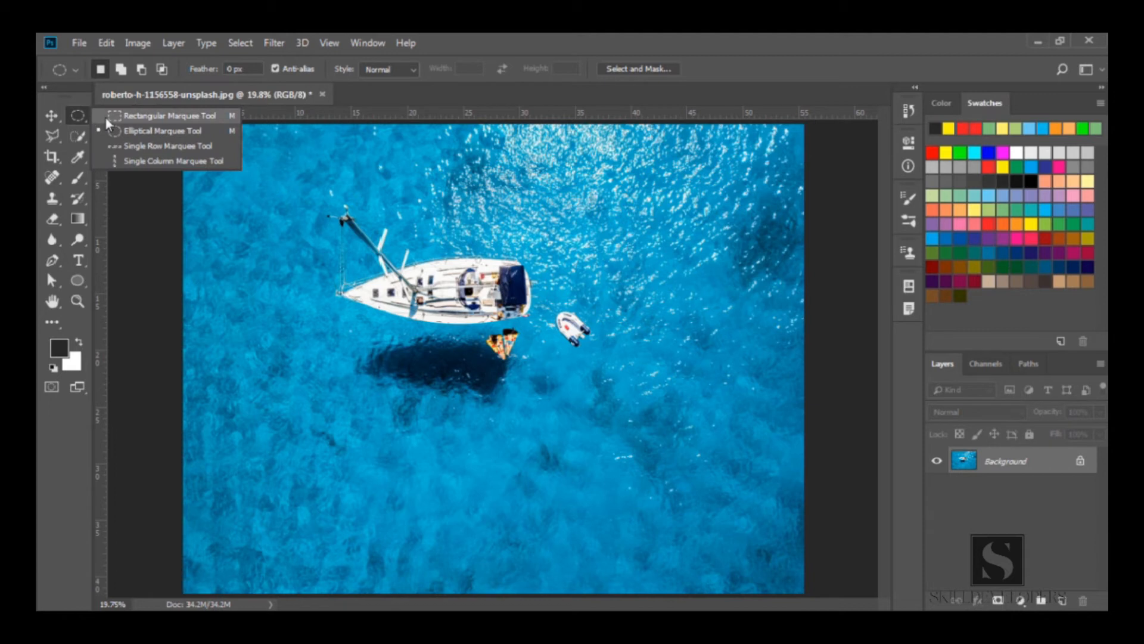
left_click(106, 118)
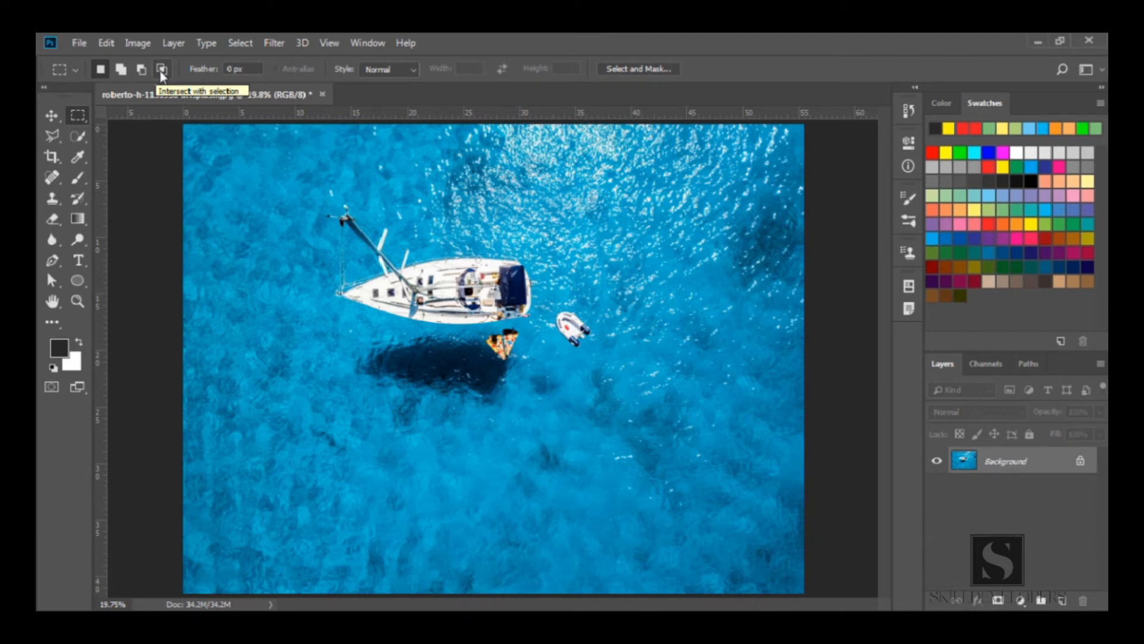
left_click_drag(304, 195, 645, 424)
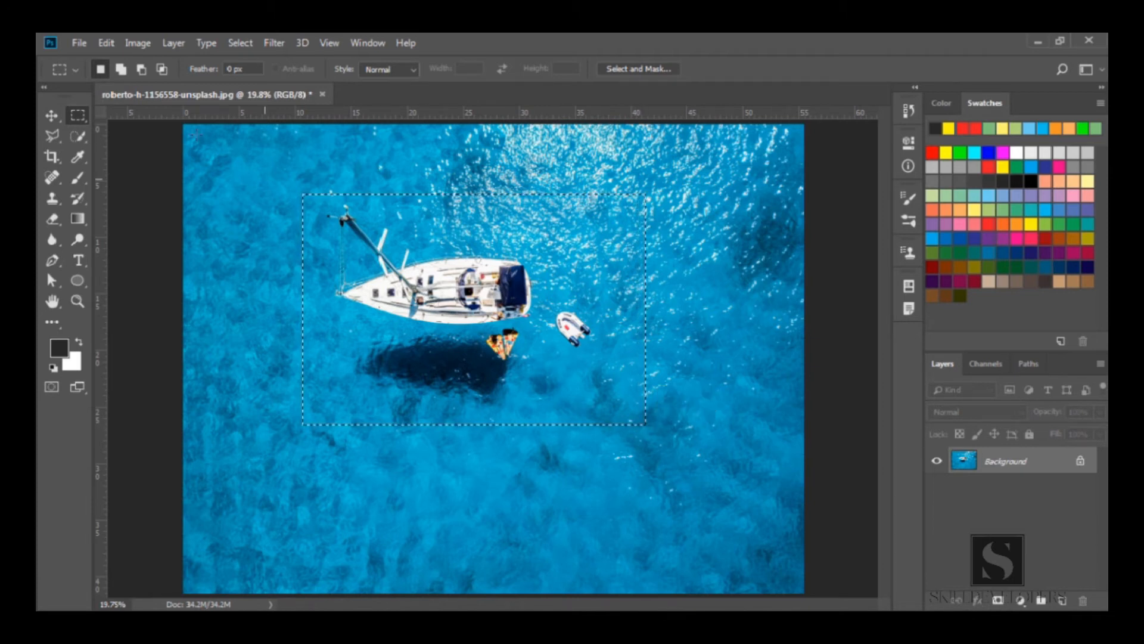
Add two overlapping rectangles extending down and to the right of the first one to the selection
left_click(123, 71)
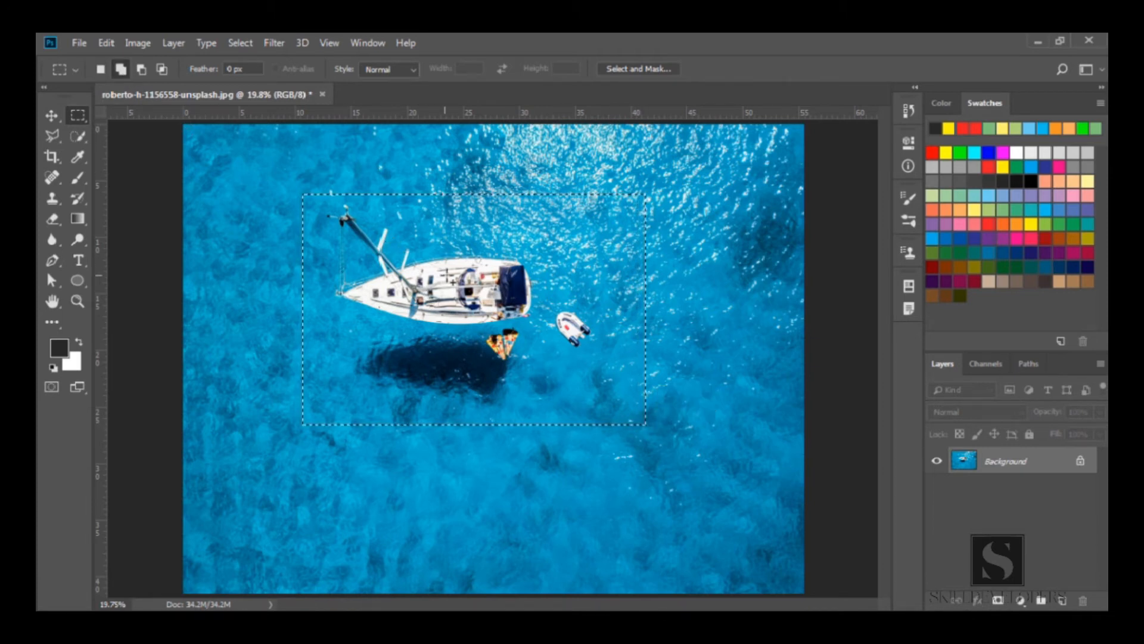
left_click_drag(529, 293, 750, 496)
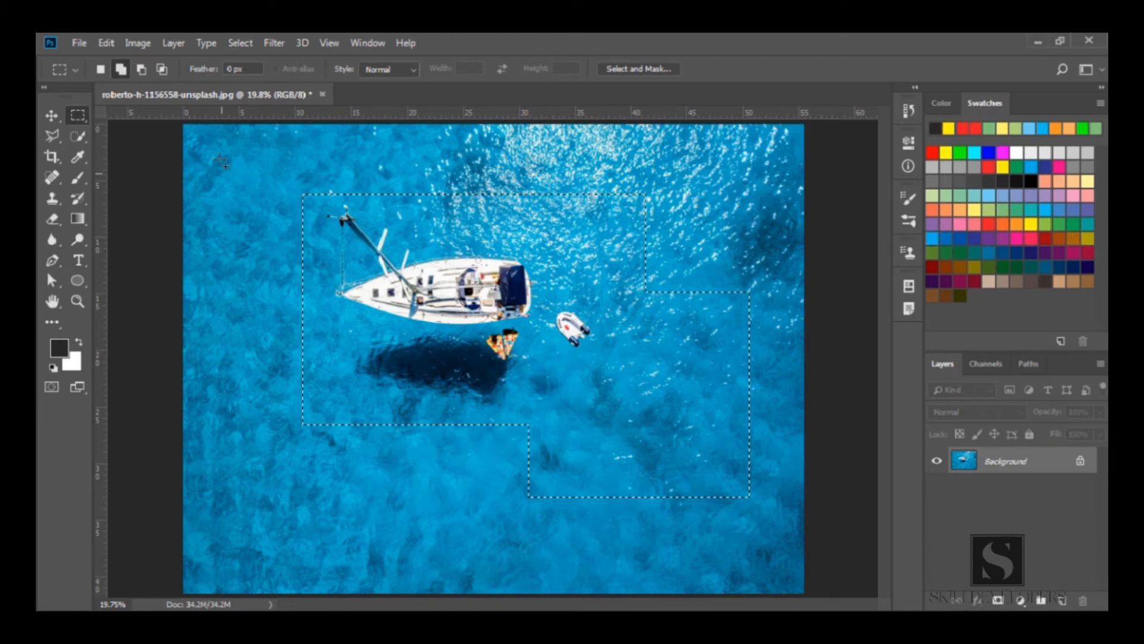
left_click(100, 70)
key("shift")
left_click_drag(577, 376, 775, 530)
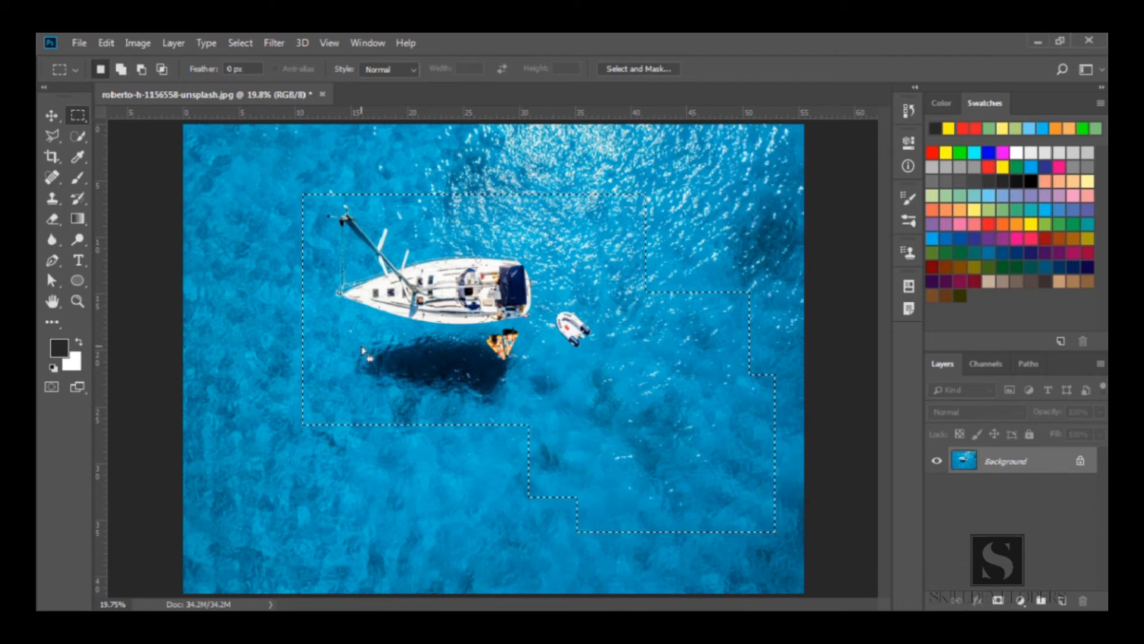
Subtract two rectangles from the selection's lower-right portion and right side
left_click(141, 69)
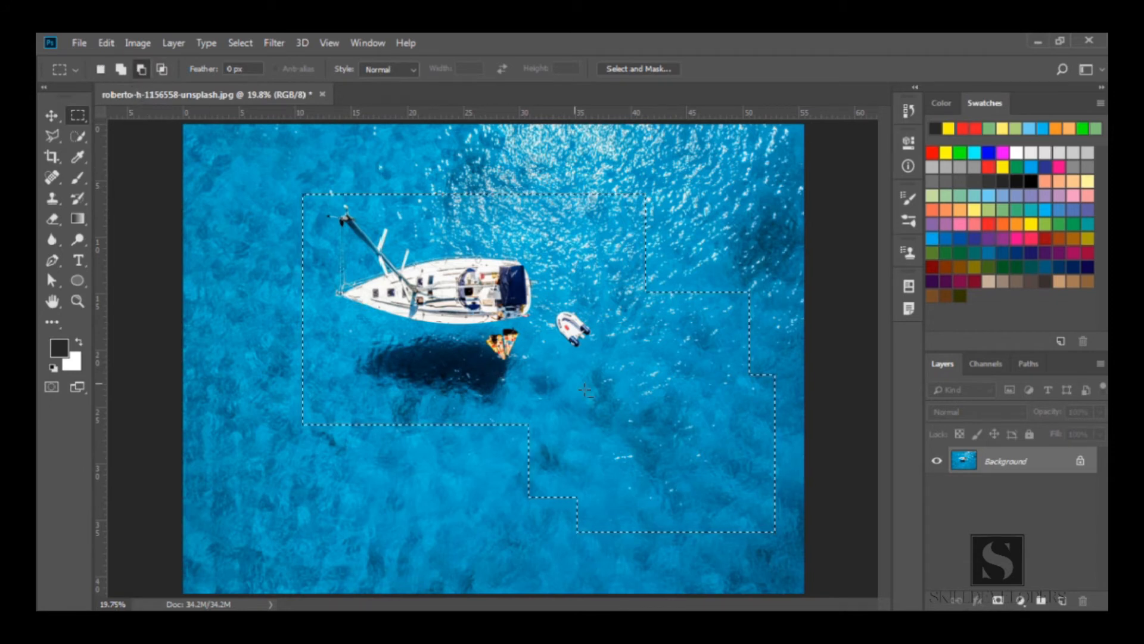
left_click_drag(583, 387, 785, 547)
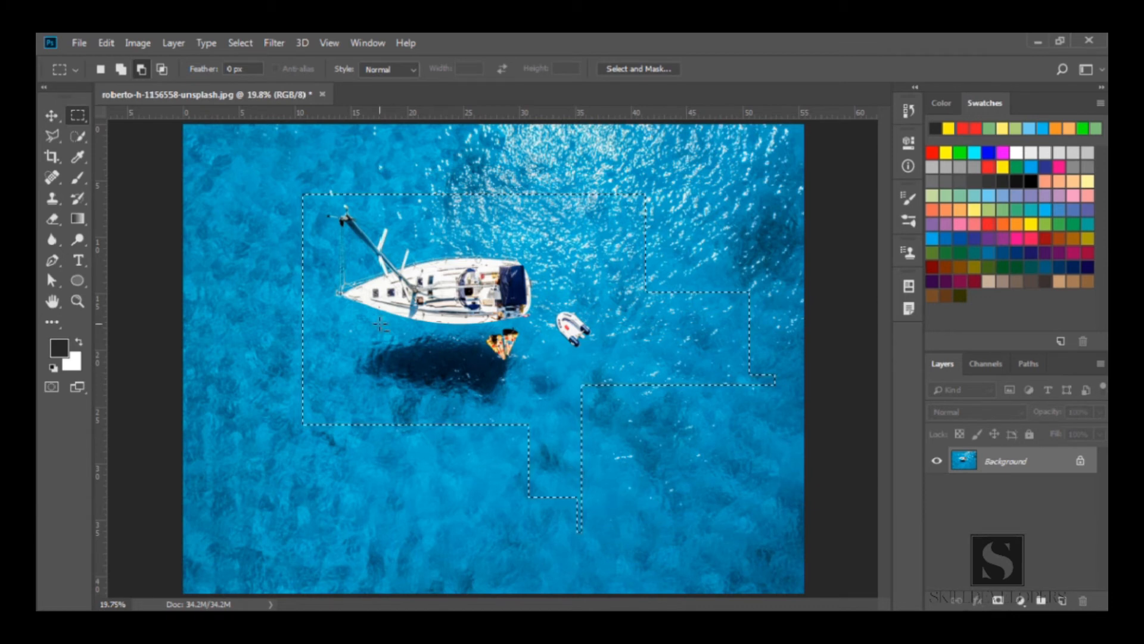
left_click(100, 70)
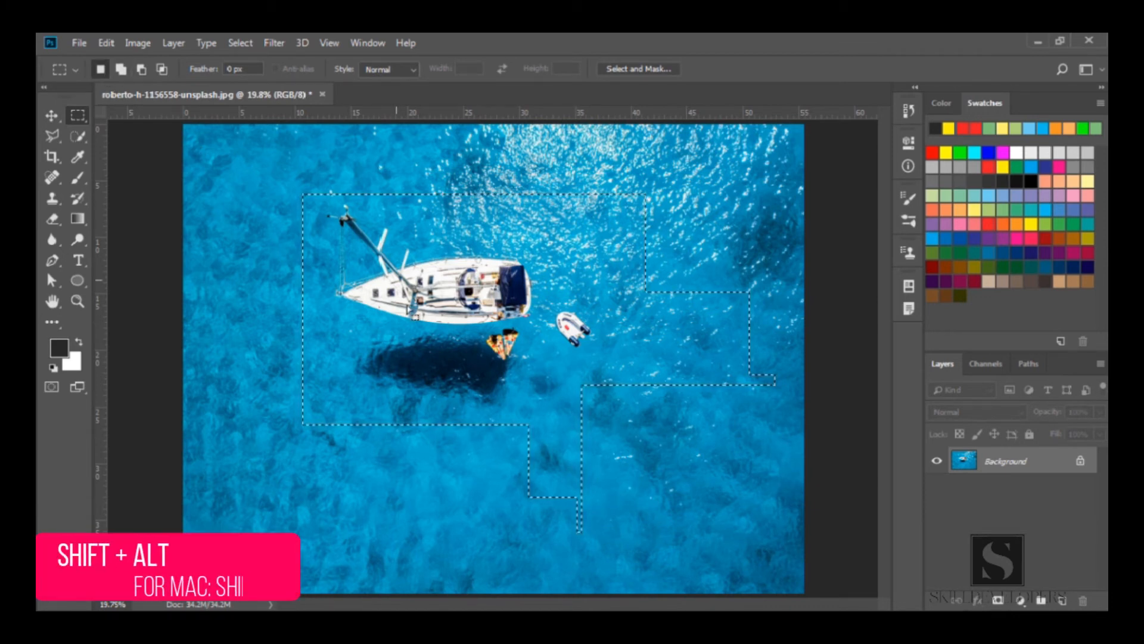
key("shift+alt")
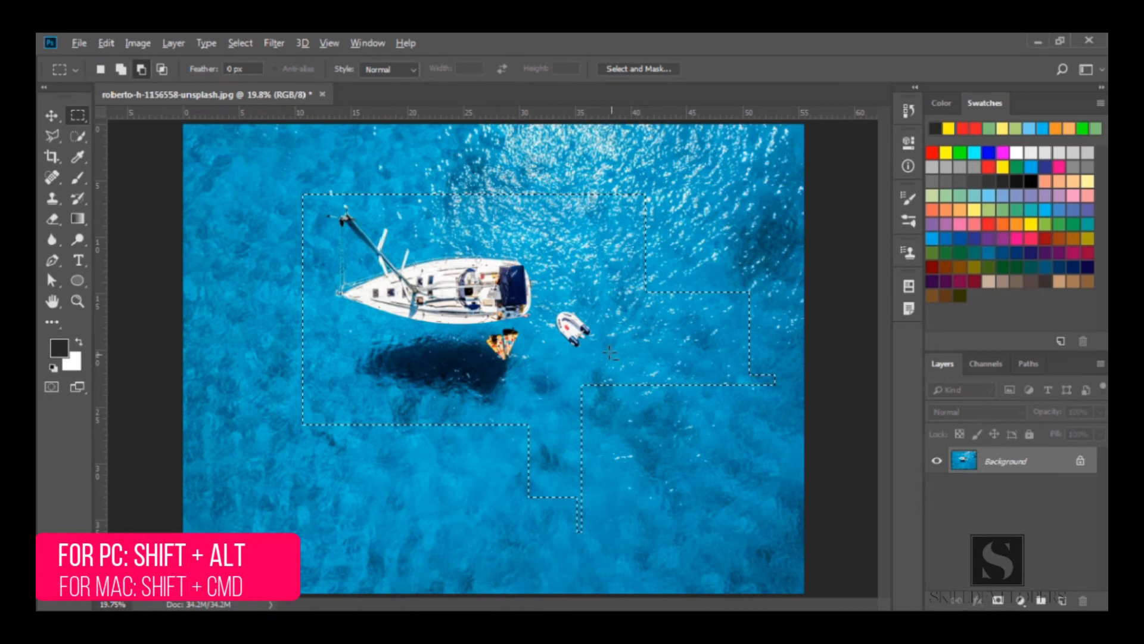
left_click_drag(667, 264, 784, 416)
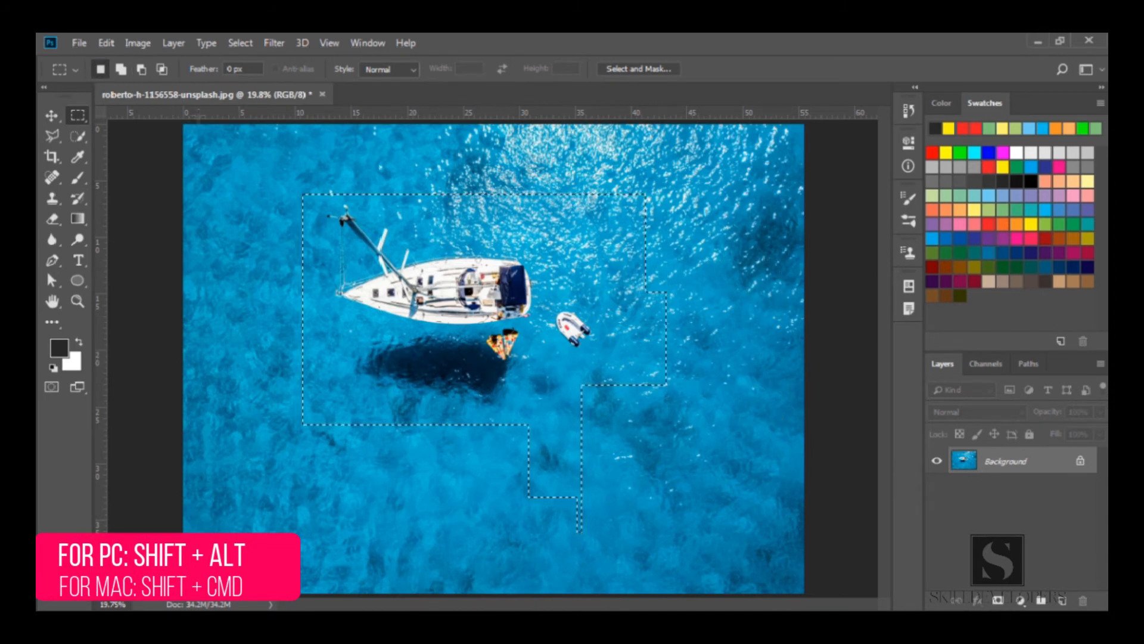
Intersect the current selection with a rectangle drawn from above the boat down past its lower extension
left_click(161, 70)
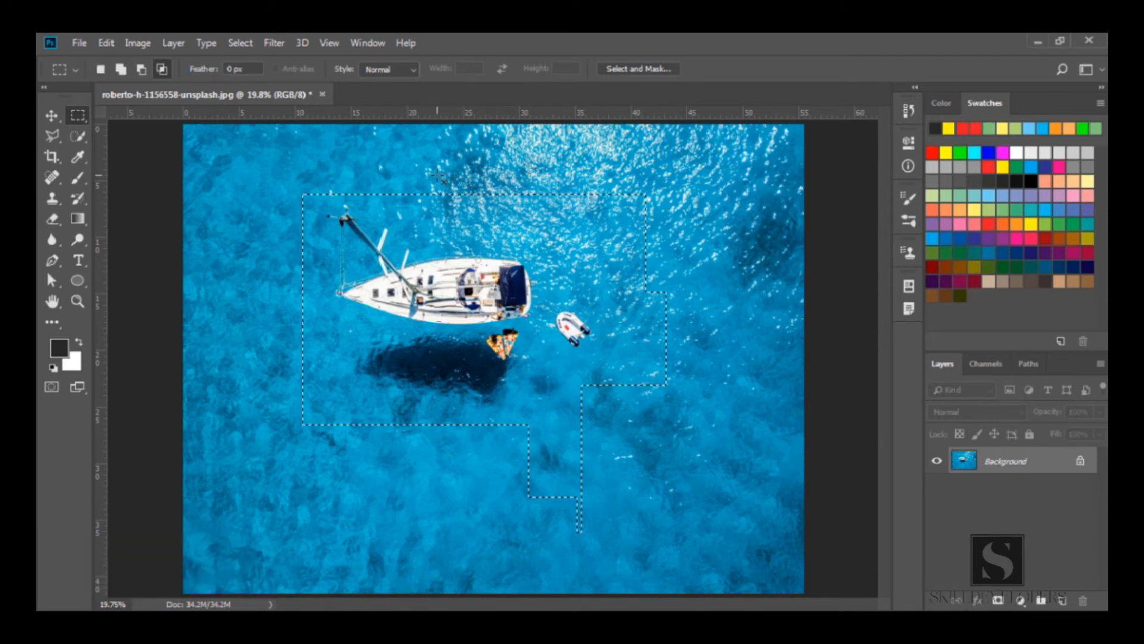
left_click_drag(382, 164, 608, 545)
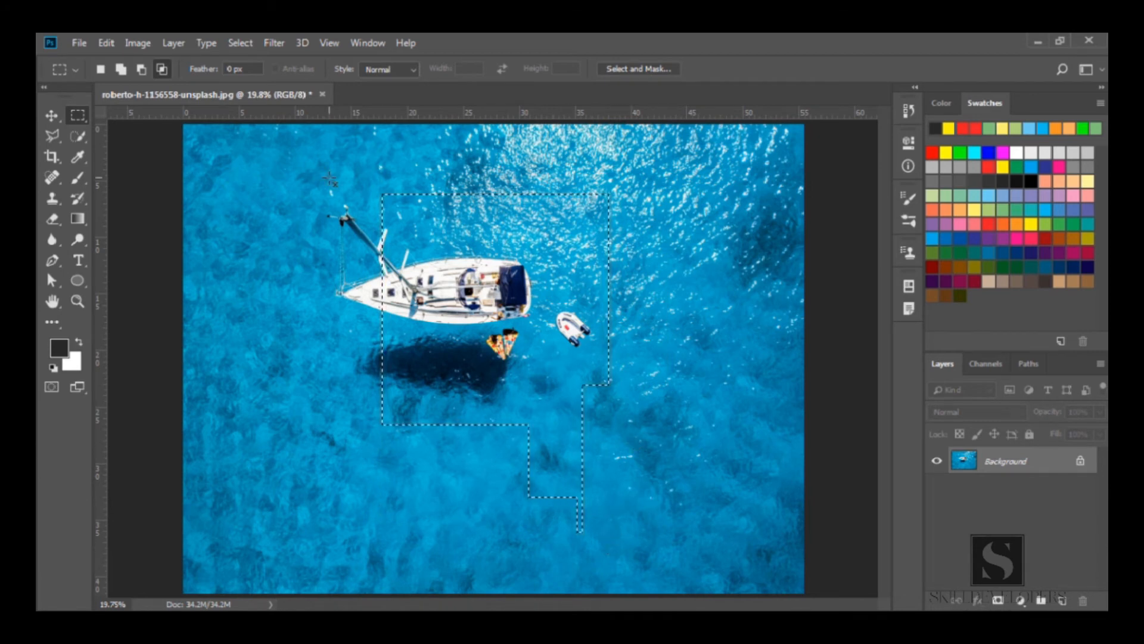
Return to new-selection mode, draw a rectangle around the boat and its shadow, and deselect it
left_click(100, 69)
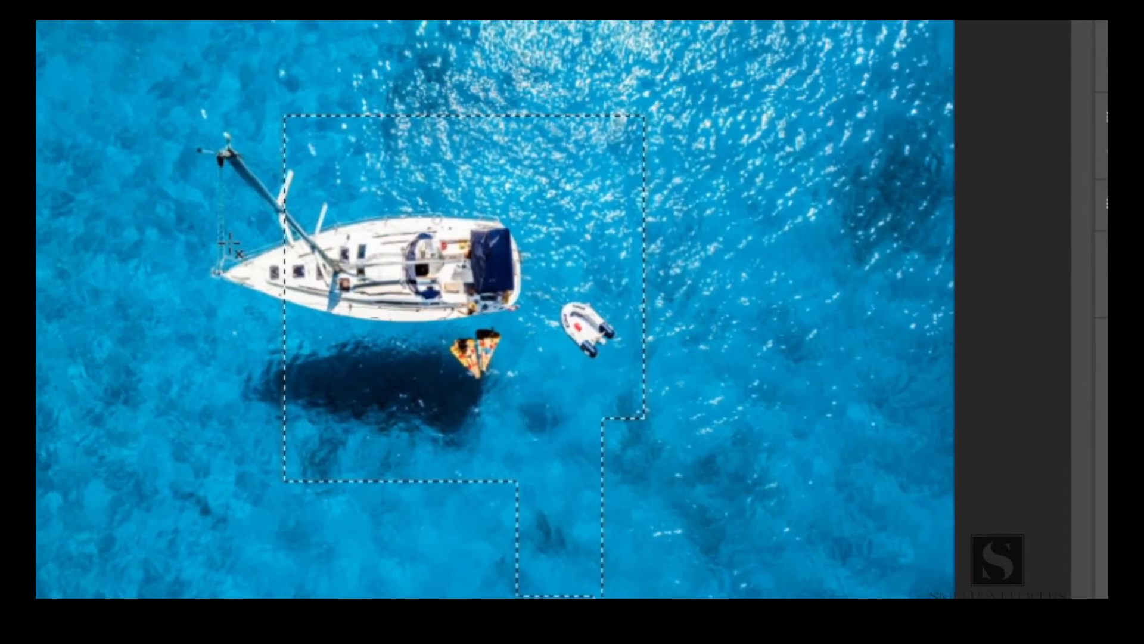
left_click_drag(260, 214, 648, 384)
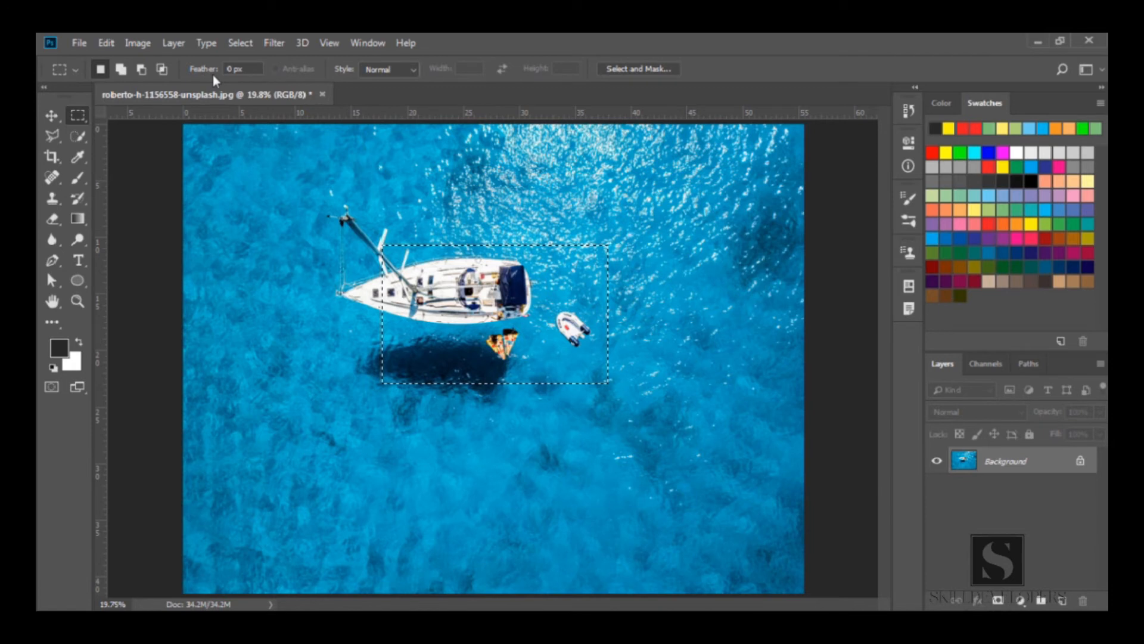
key("ctrl+d")
Set the feather to 34.8 px and copy a rectangular selection around the boat and its shadow
left_click_drag(194, 69, 335, 84)
left_click_drag(199, 70, 270, 77)
left_click_drag(296, 197, 616, 407)
key("ctrl+c")
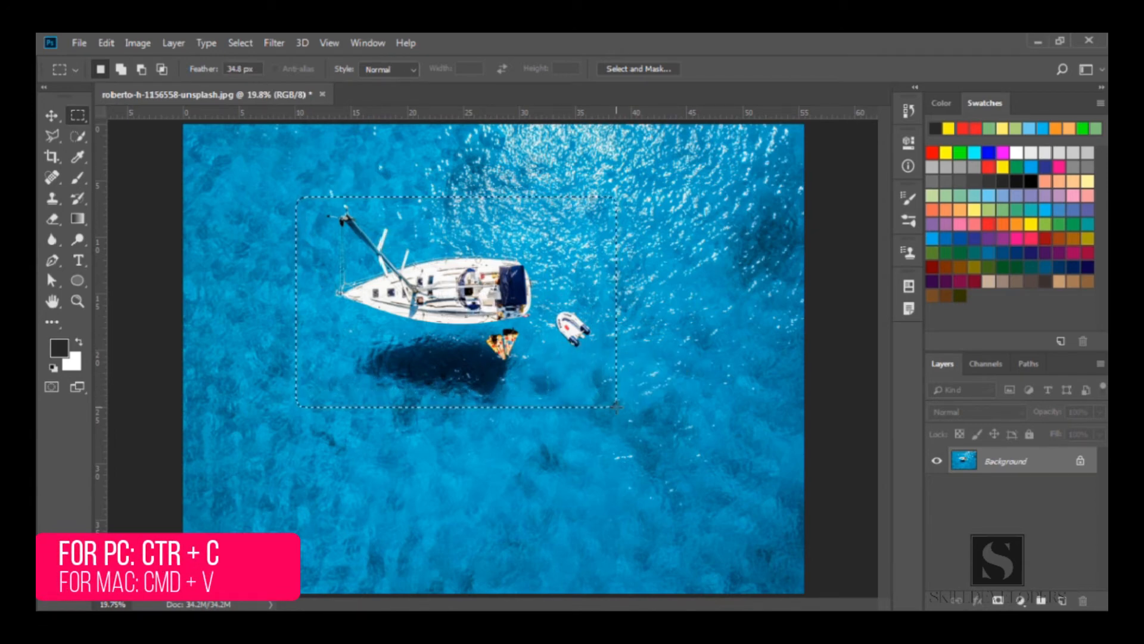
Paste the feathered copy as a new layer, toggle the background's visibility to view it, and undo the paste
key("ctrl+v")
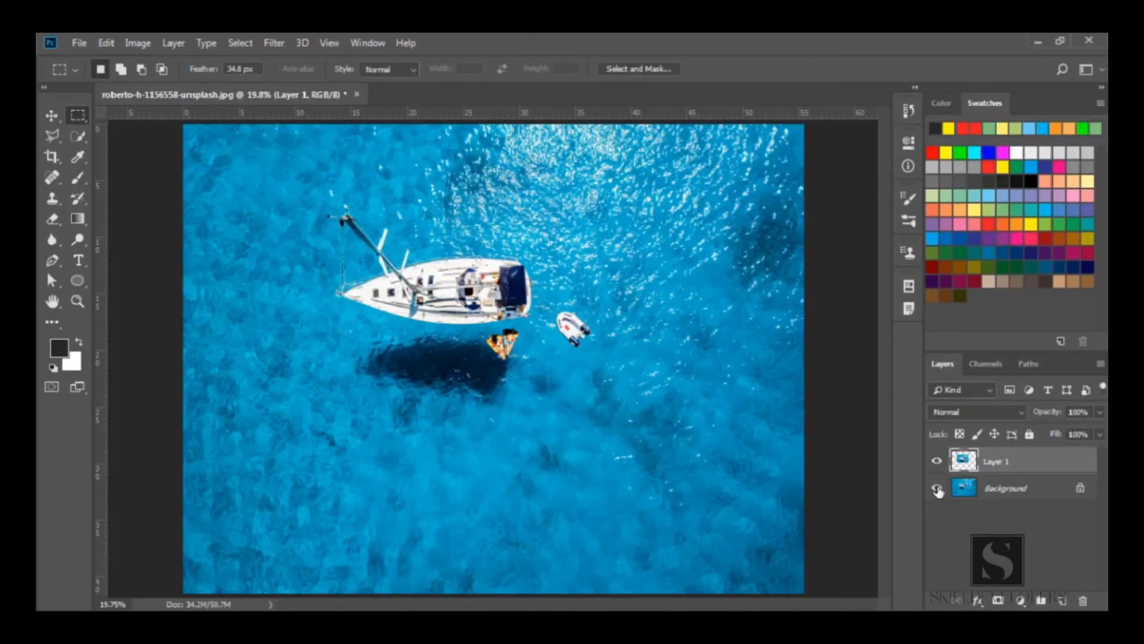
left_click(937, 489)
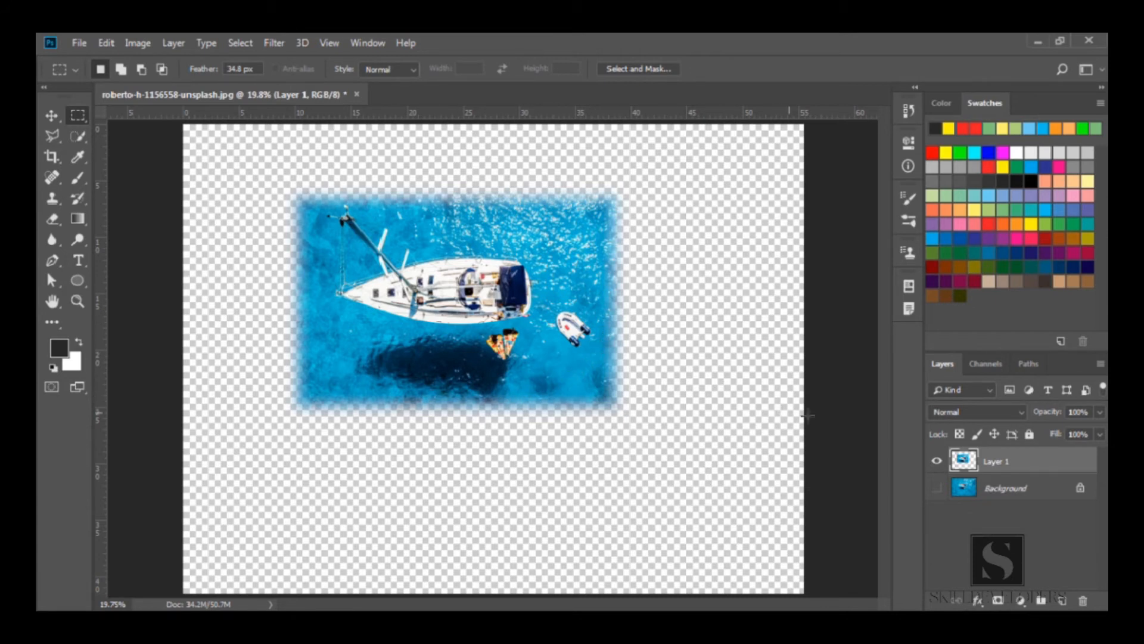
left_click(937, 487)
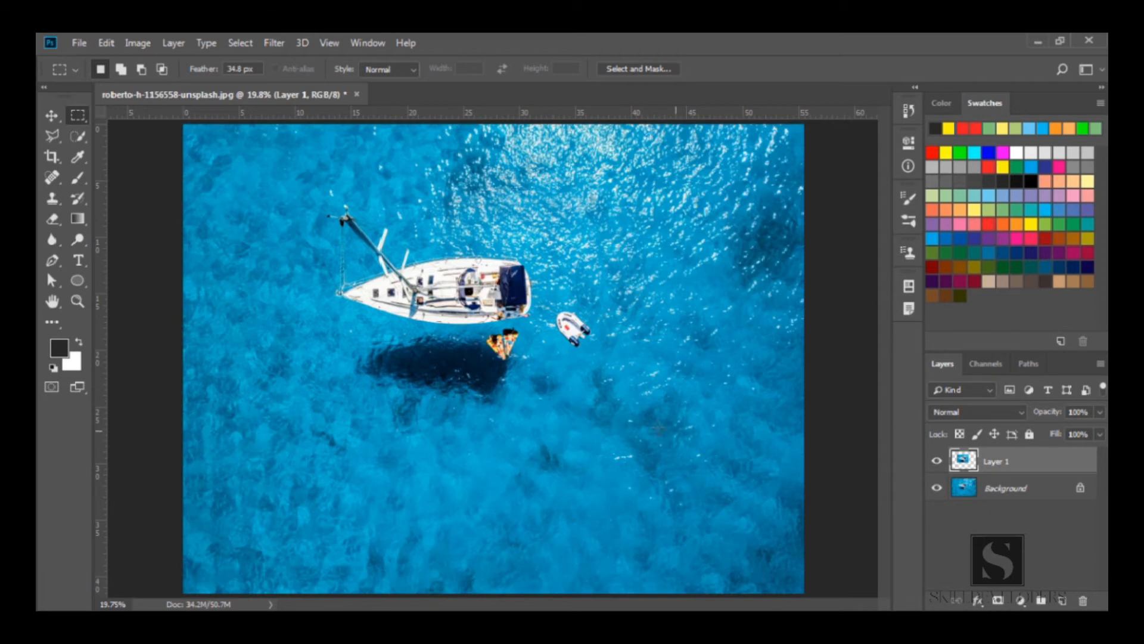
key("ctrl+e")
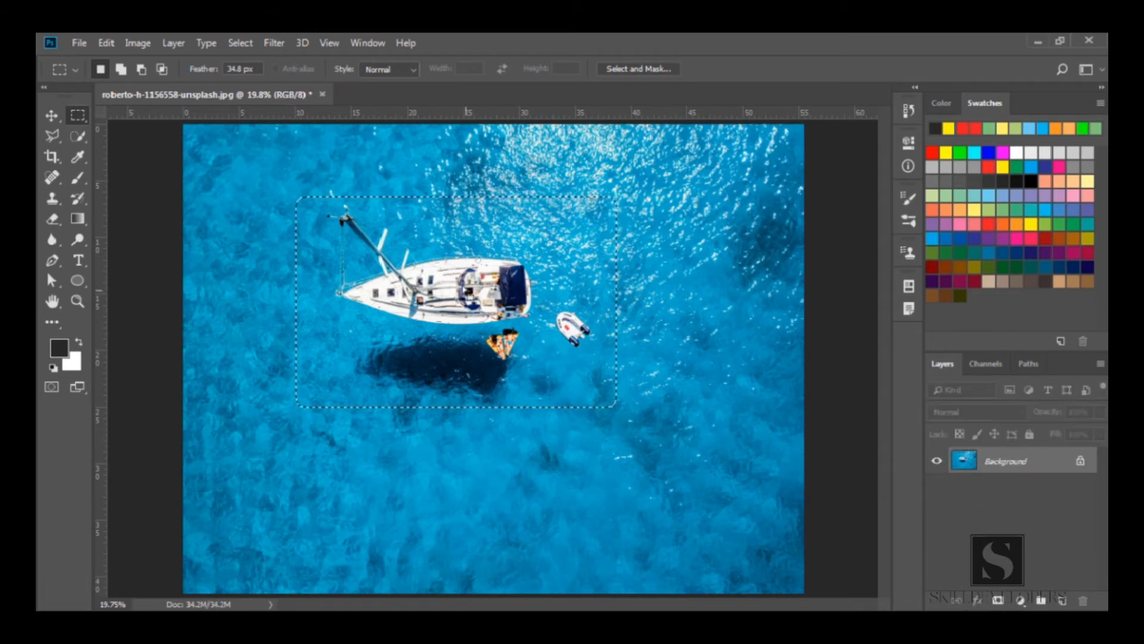
Set the marquee style to Fixed Ratio with width 1.04 and draw a tall fixed-ratio selection beside the boat's bow
left_click(394, 70)
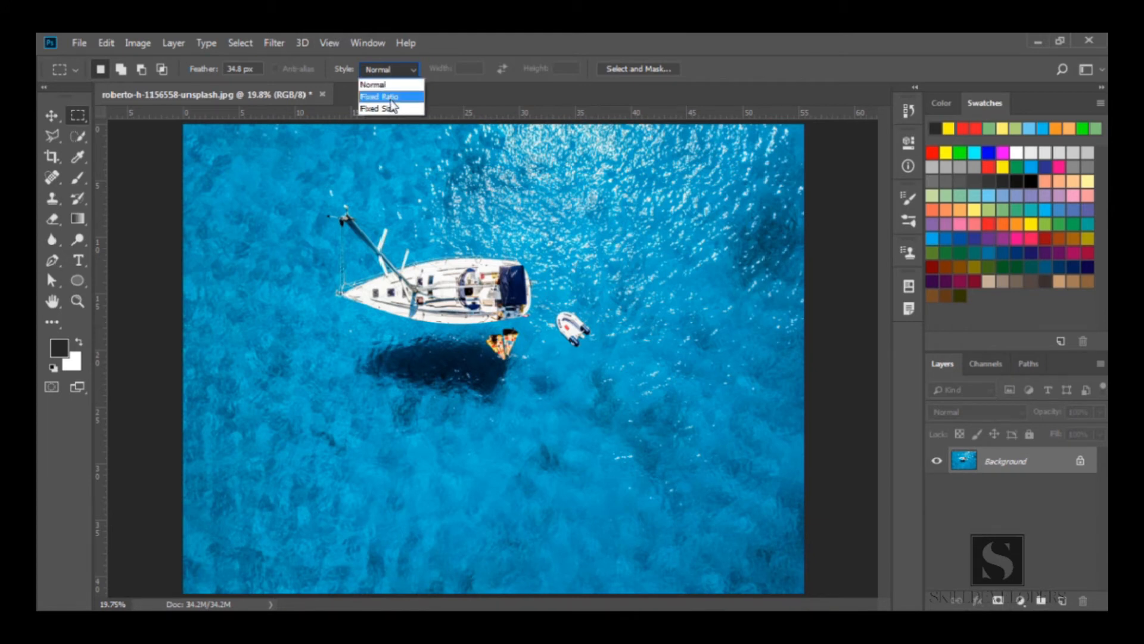
left_click(402, 98)
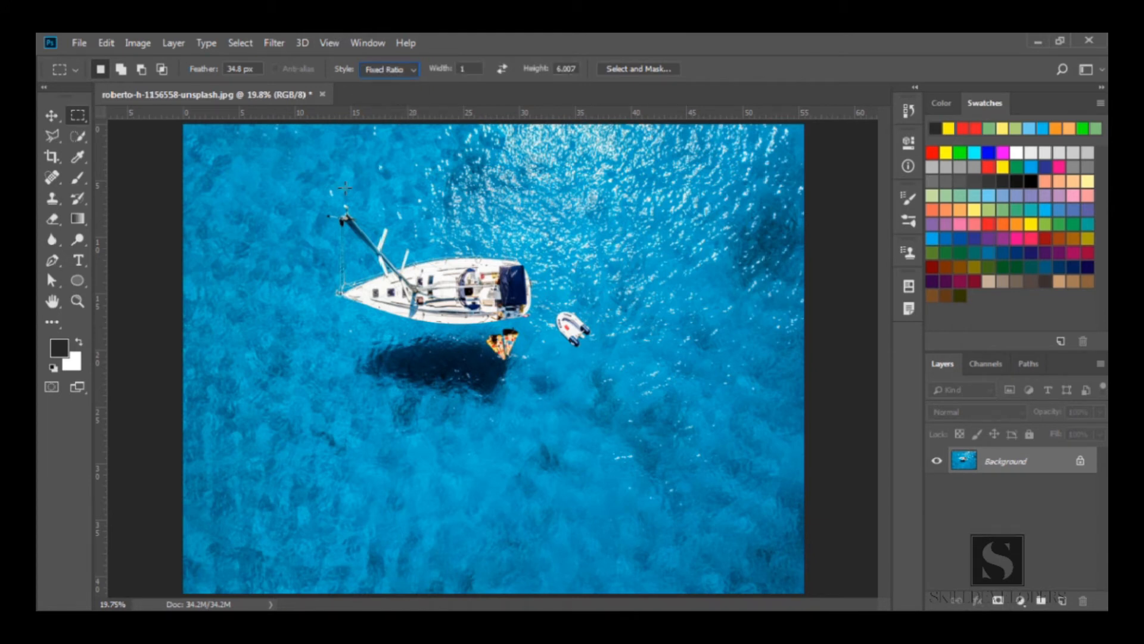
left_click(462, 69)
type("1.04")
left_click_drag(312, 193, 472, 229)
left_click_drag(471, 280, 544, 440)
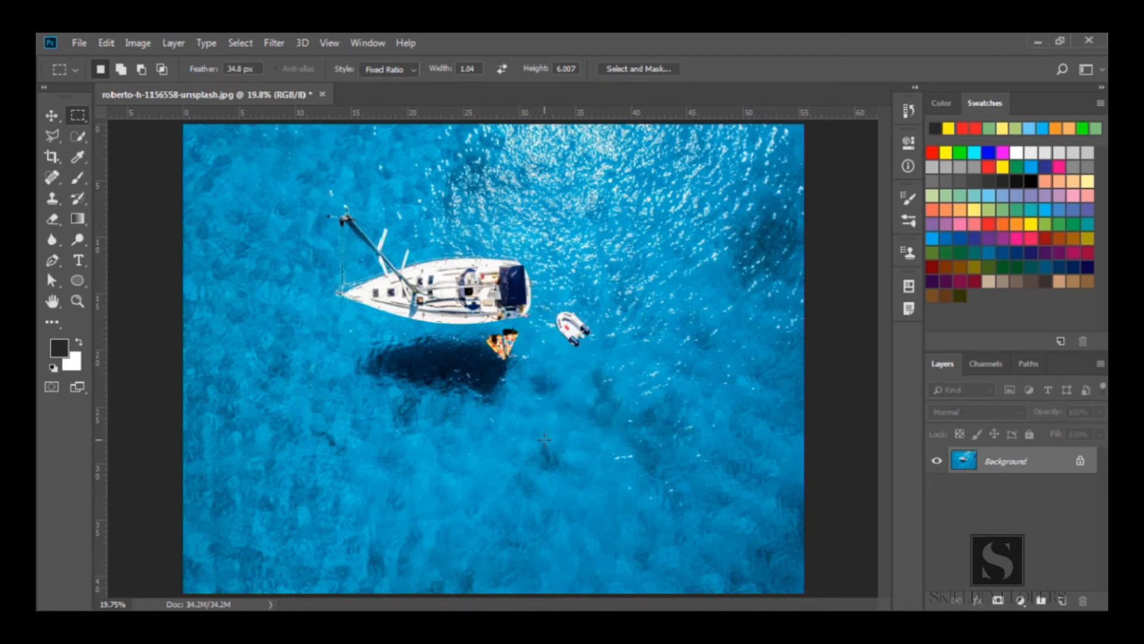
Swap the ratio's width and height, draw a wide fixed-ratio selection over the boat, and deselect
left_click(503, 69)
left_click_drag(440, 199, 626, 362)
left_click(512, 237)
Switch the style to Fixed Size, set the width to 73 px, place fixed-size selections on the image, and deselect
left_click(396, 70)
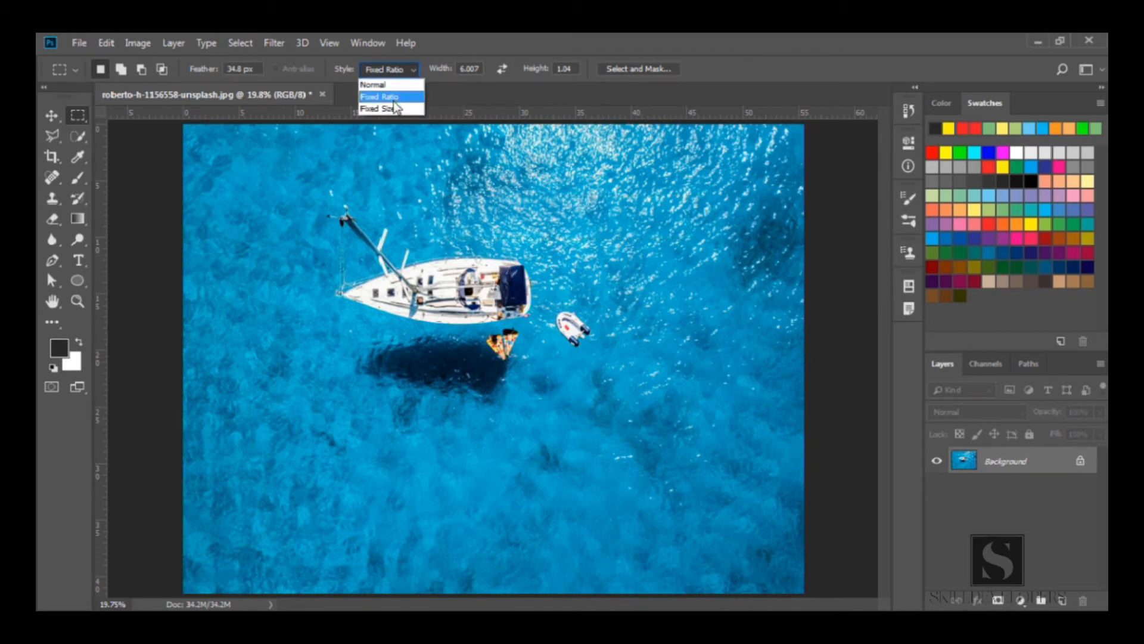
left_click(395, 109)
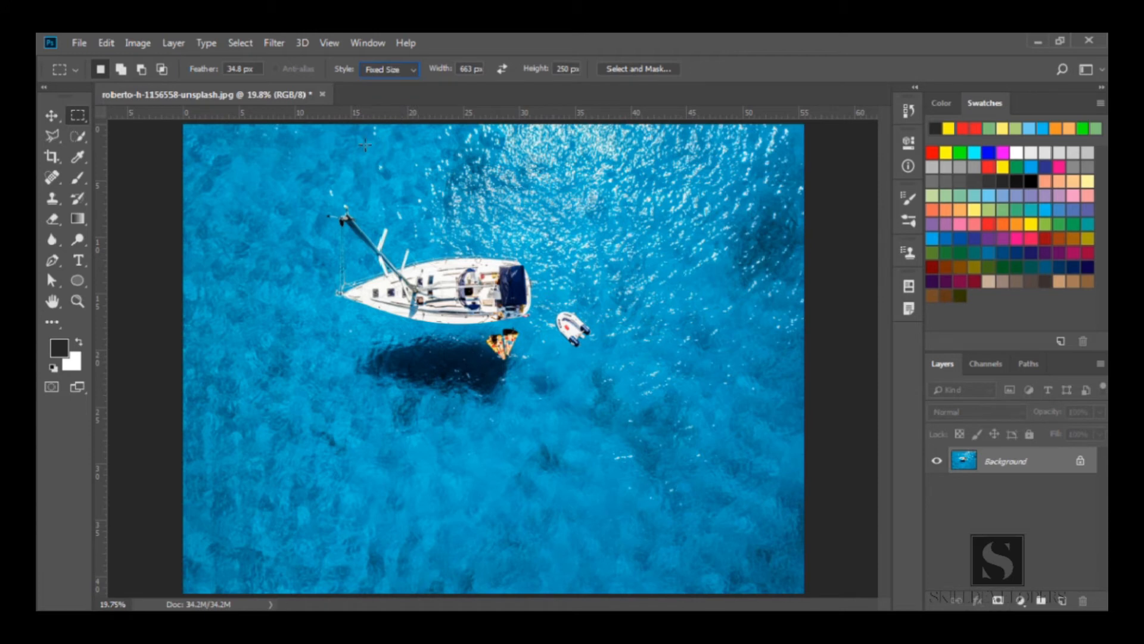
left_click(312, 195)
left_click_drag(325, 207, 338, 426)
left_click(455, 76)
left_click_drag(454, 77, 528, 82)
left_click(459, 179)
key("ctrl+d")
Switch to the Elliptical Marquee tool and select an ellipse around the boat and its shadow
right_click(78, 115)
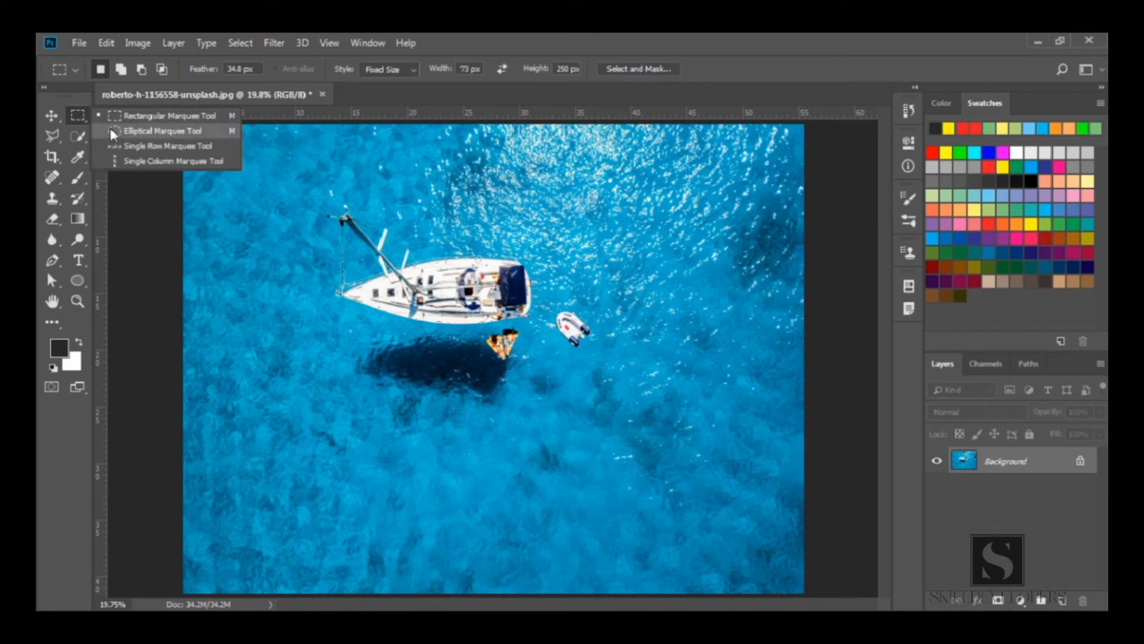
left_click(111, 131)
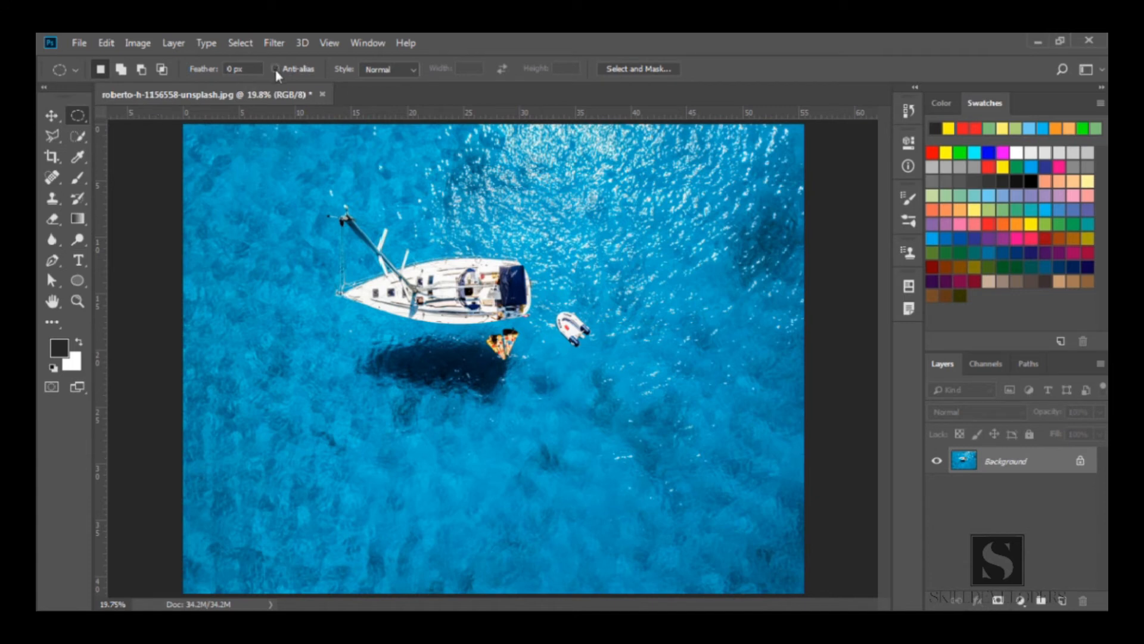
left_click_drag(284, 191, 629, 455)
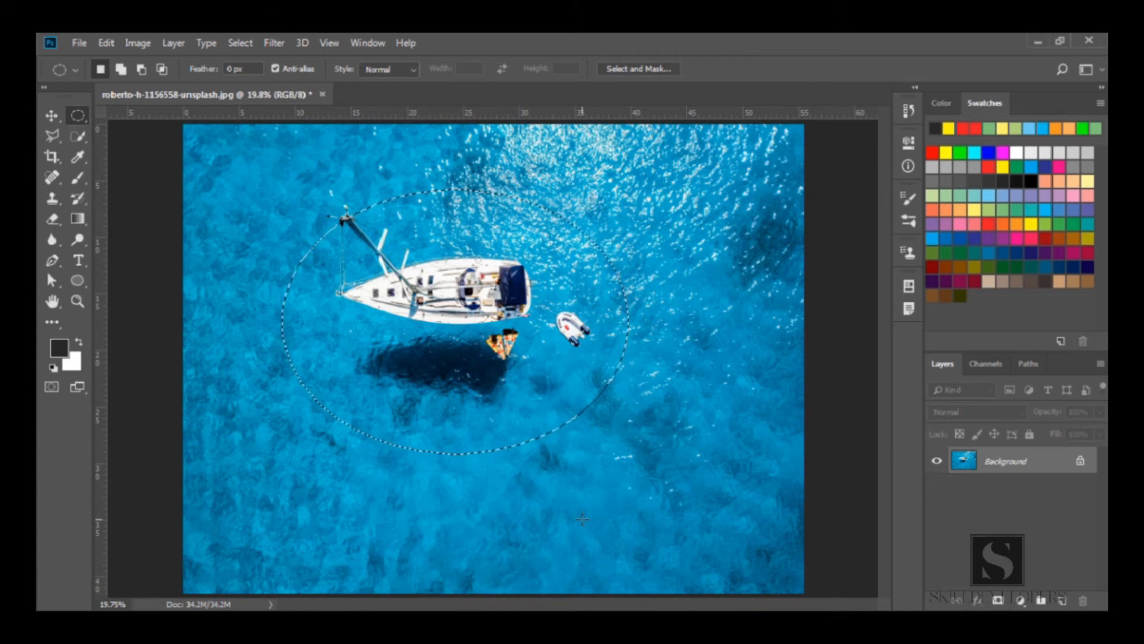
Copy the elliptical selection to a new layer and hide the background layer
key("ctrl+j")
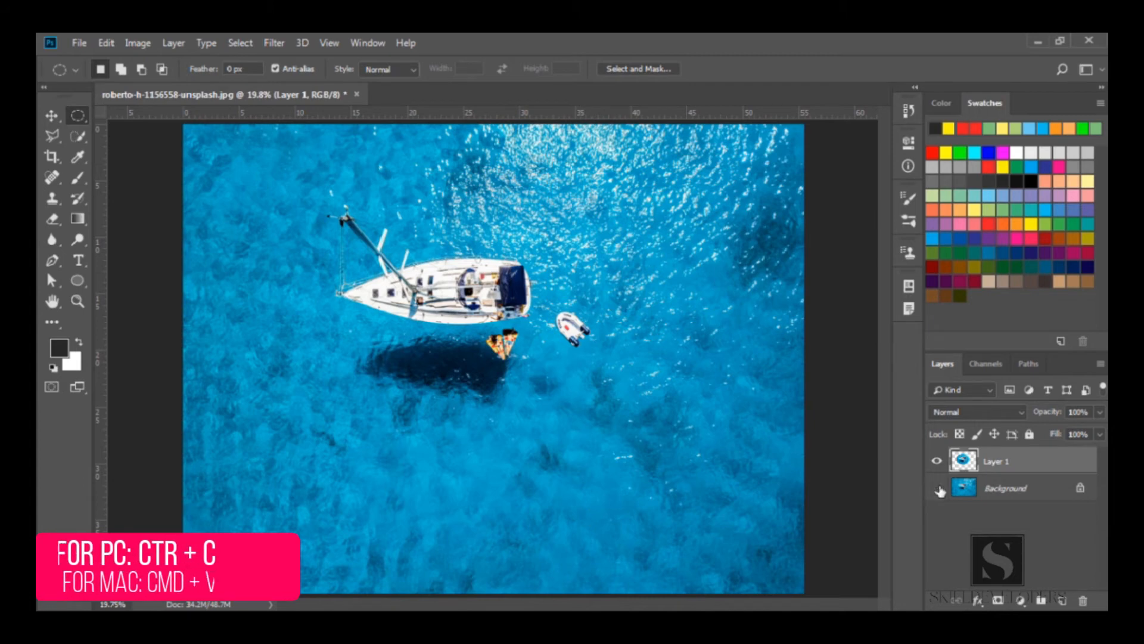
left_click(937, 488)
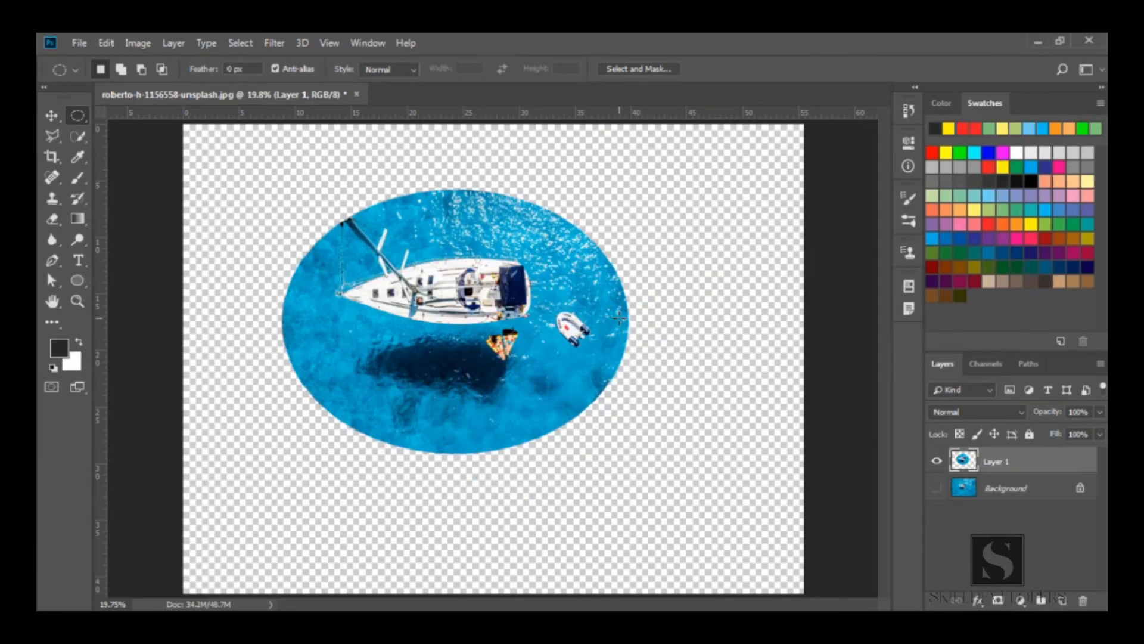
Zoom in on the ellipse's right edge to examine its smoothness, then undo the layer copy
key("z")
left_click(629, 320)
left_click(629, 320)
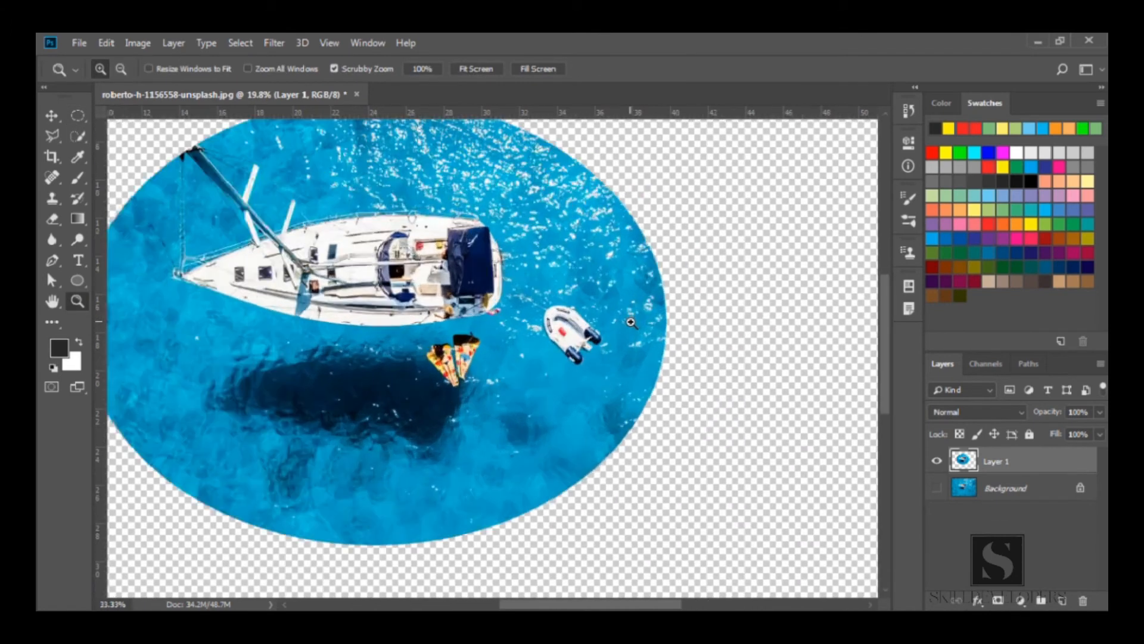
left_click(630, 320)
left_click(710, 332)
left_click(709, 332)
left_click(710, 332)
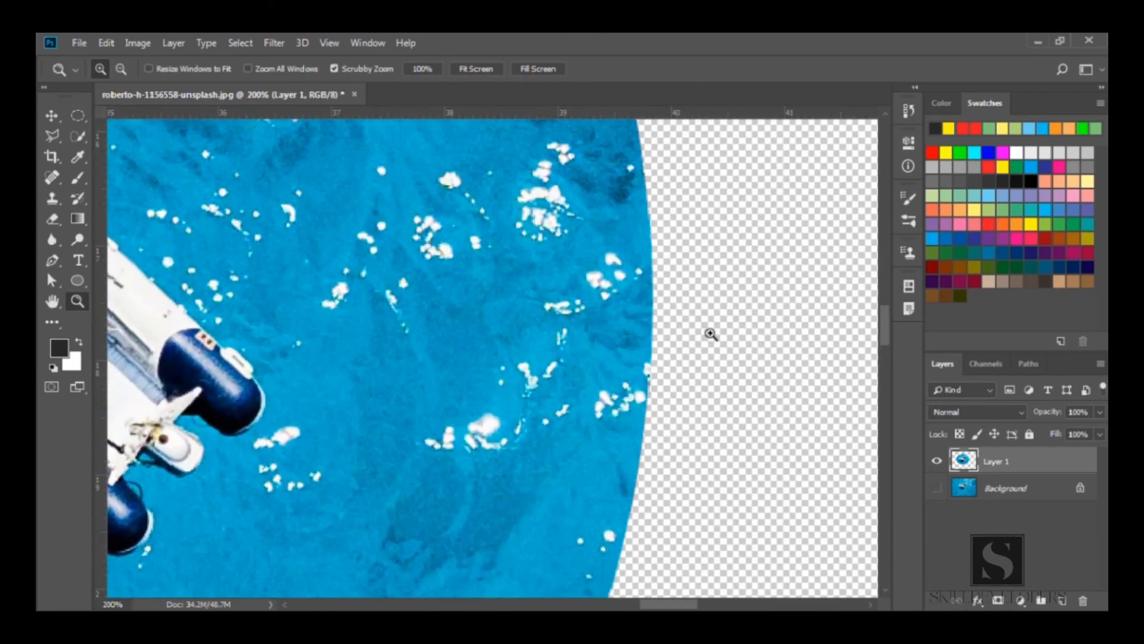
left_click(711, 334)
left_click(670, 334)
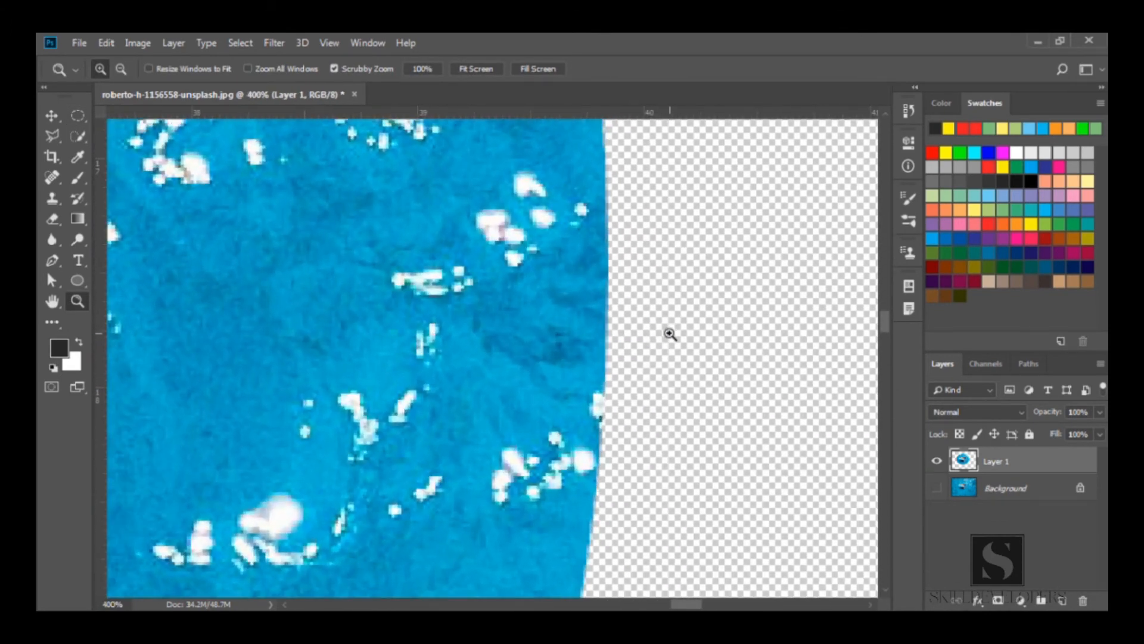
left_click(459, 354, "alt")
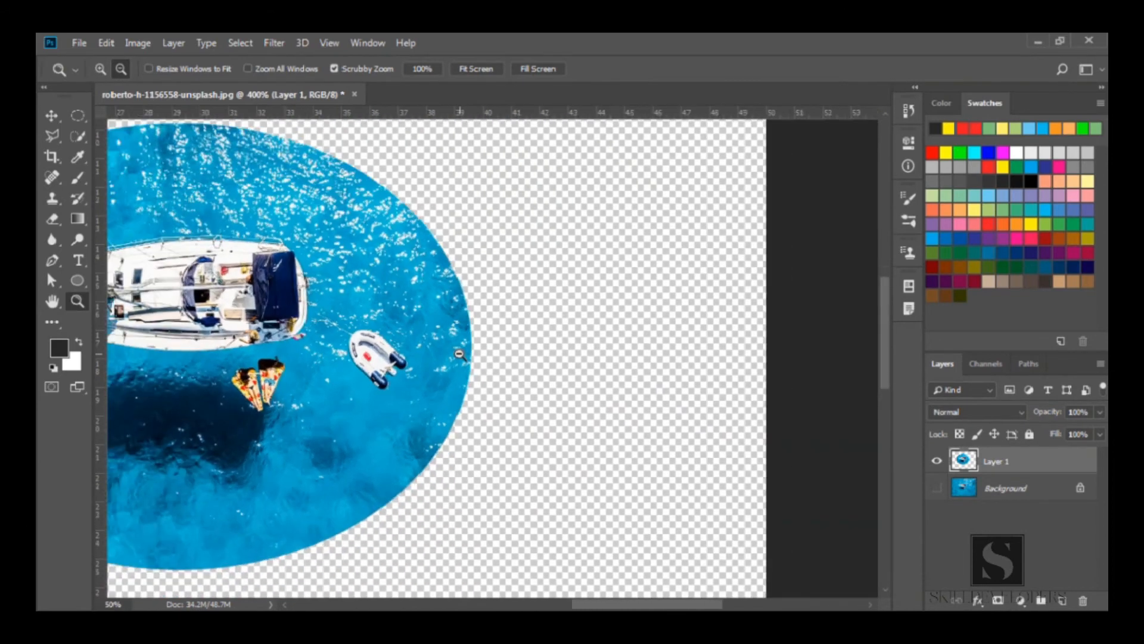
left_click(459, 354, "alt")
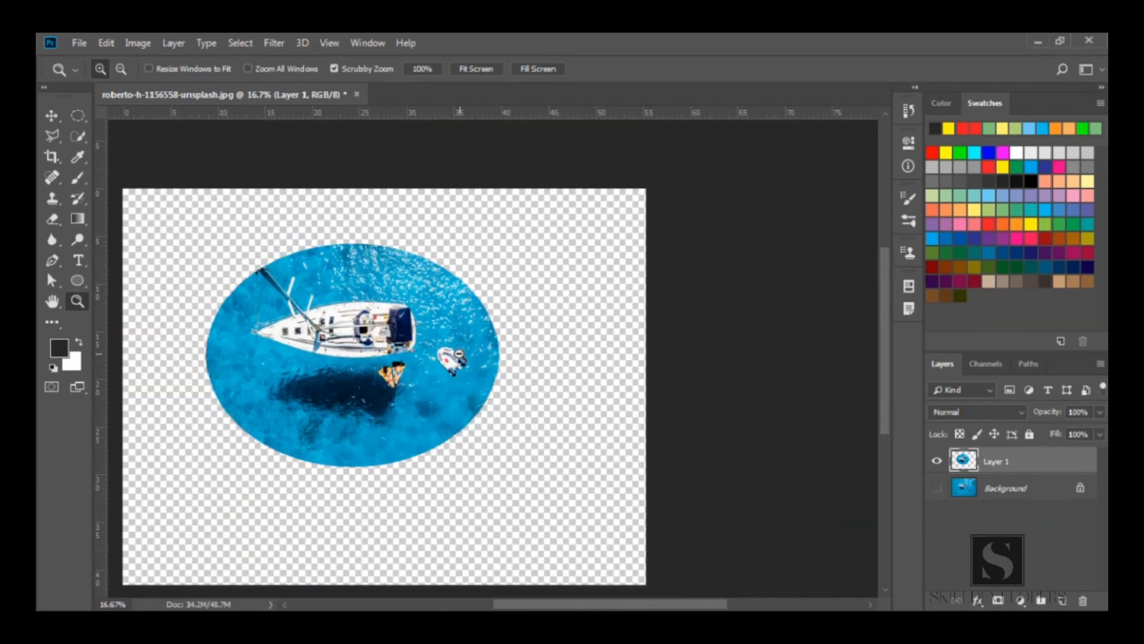
key("ctrl+z")
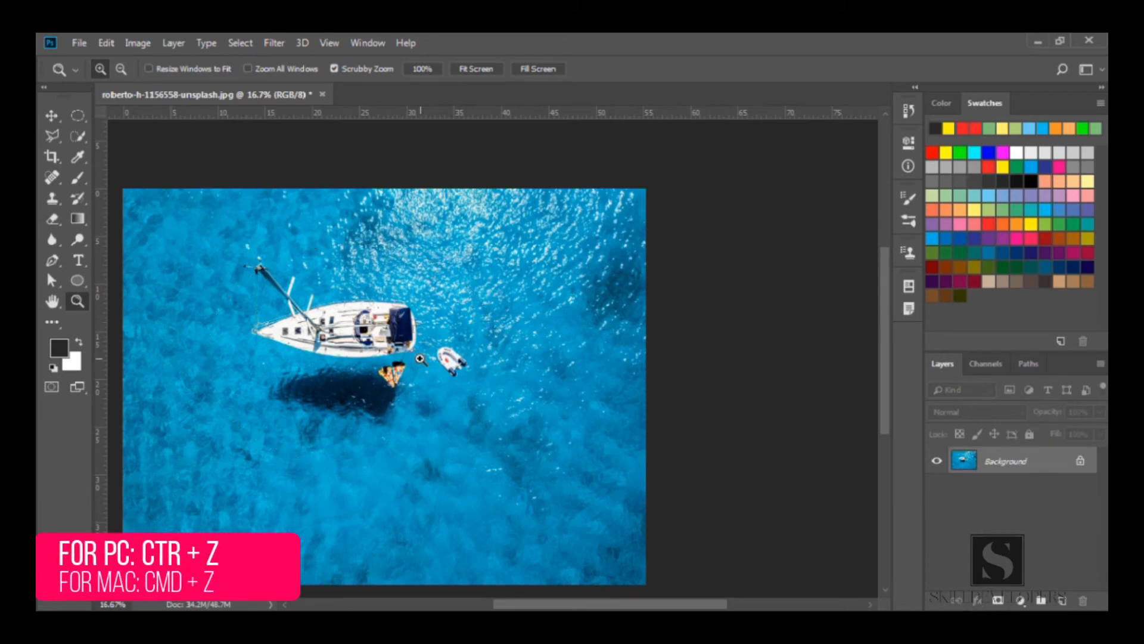
Turn off Anti-alias for the Elliptical Marquee tool and select an ellipse around the boat and its shadow
left_click(77, 115)
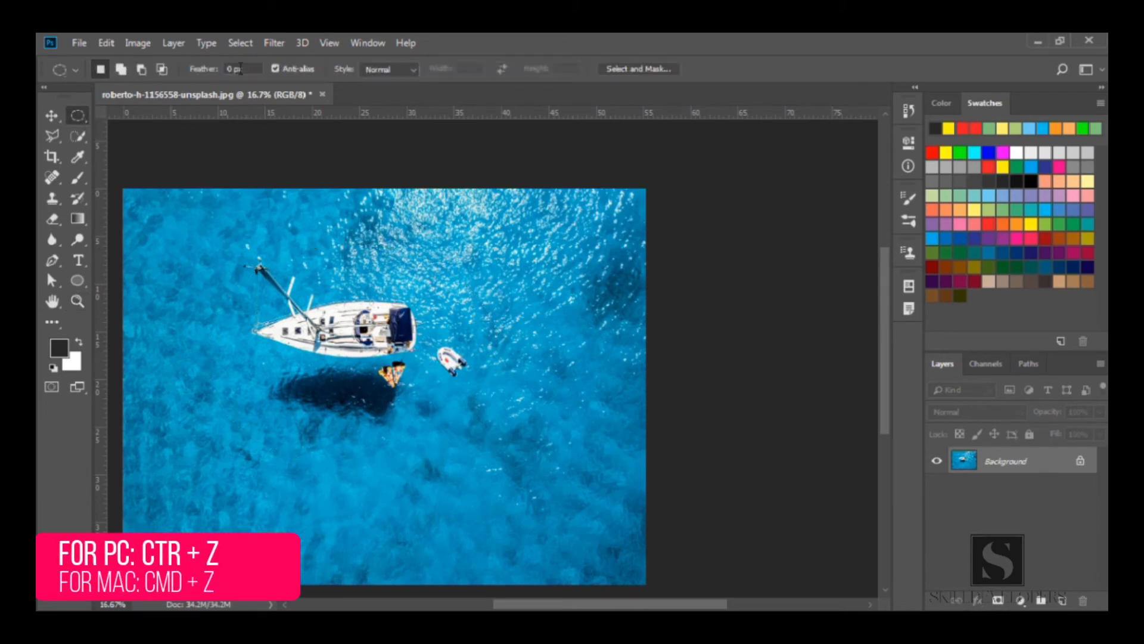
left_click(275, 68)
left_click_drag(221, 233, 486, 439)
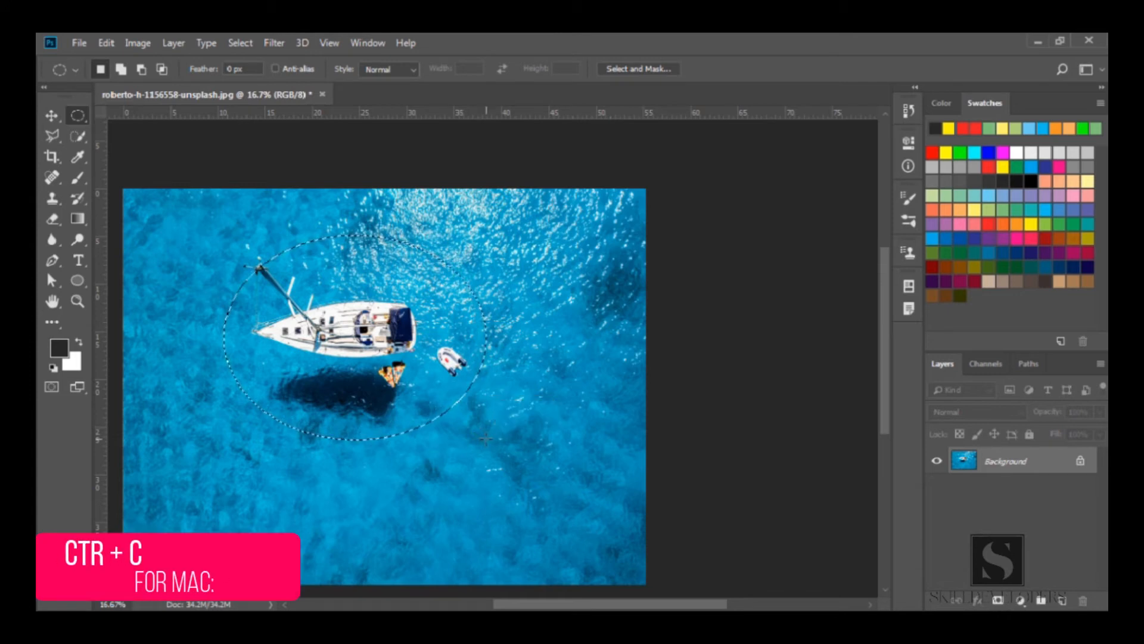
Copy and paste the ellipse onto a new layer and hide the background layer
key("ctrl+c")
key("ctrl+v")
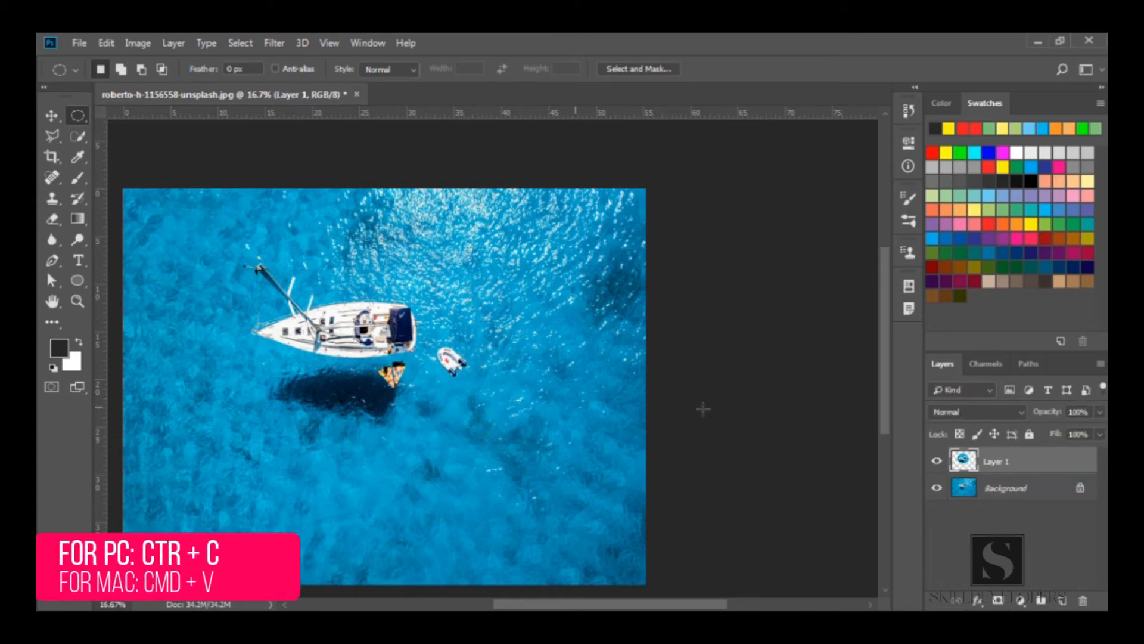
left_click(936, 488)
Zoom in closely on the pasted ellipse's right edge to examine its pixels
key("z")
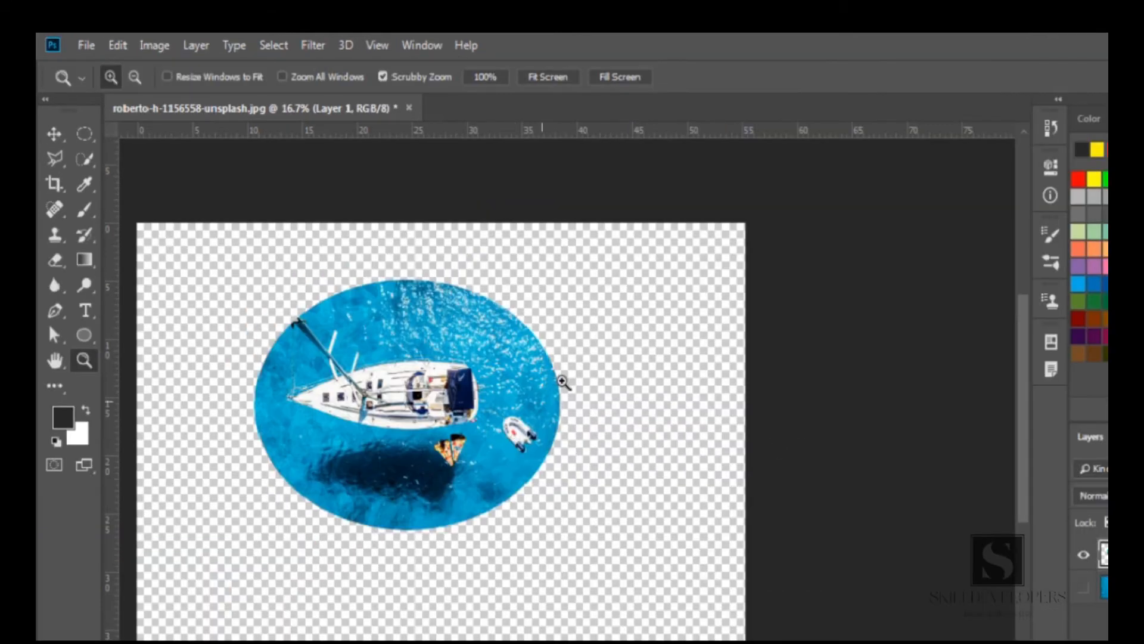
left_click(488, 323)
left_click_drag(563, 381, 549, 384)
left_click(549, 384)
left_click(549, 385)
left_click(549, 387)
left_click(547, 387)
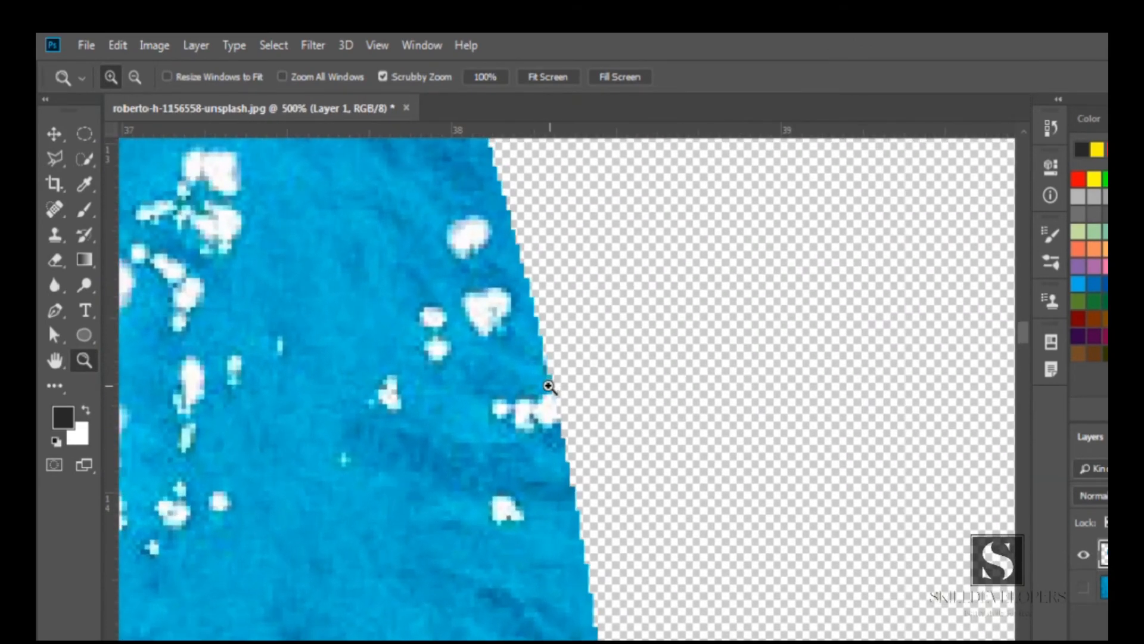
left_click_drag(556, 555, 530, 269)
left_click_drag(555, 491, 545, 432)
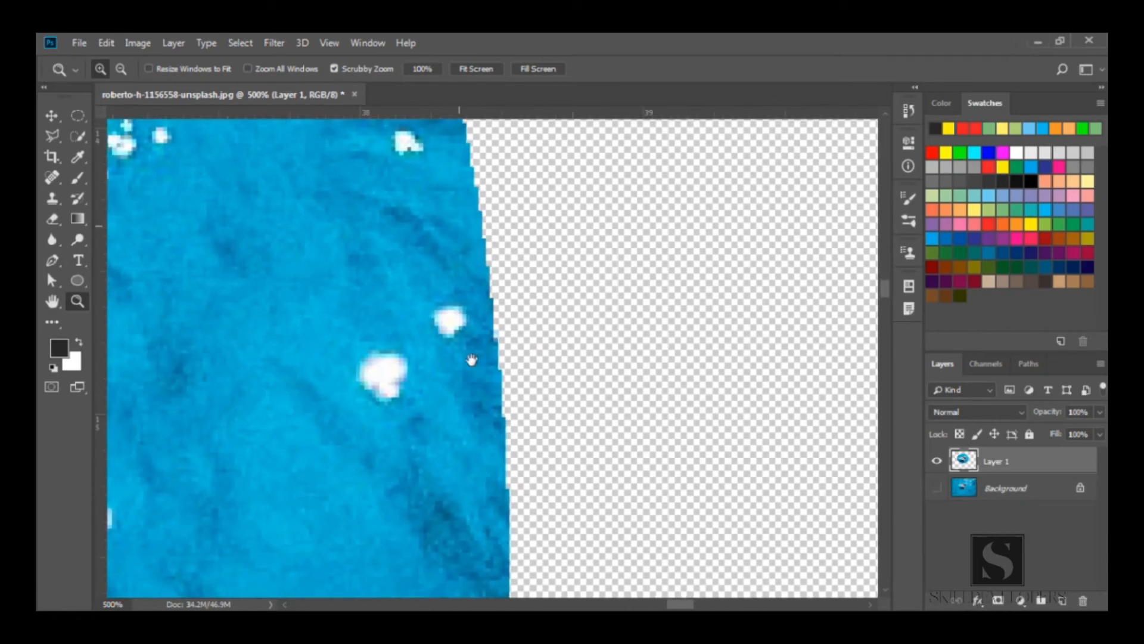
left_click_drag(484, 454, 462, 465)
left_click_drag(419, 231, 460, 481)
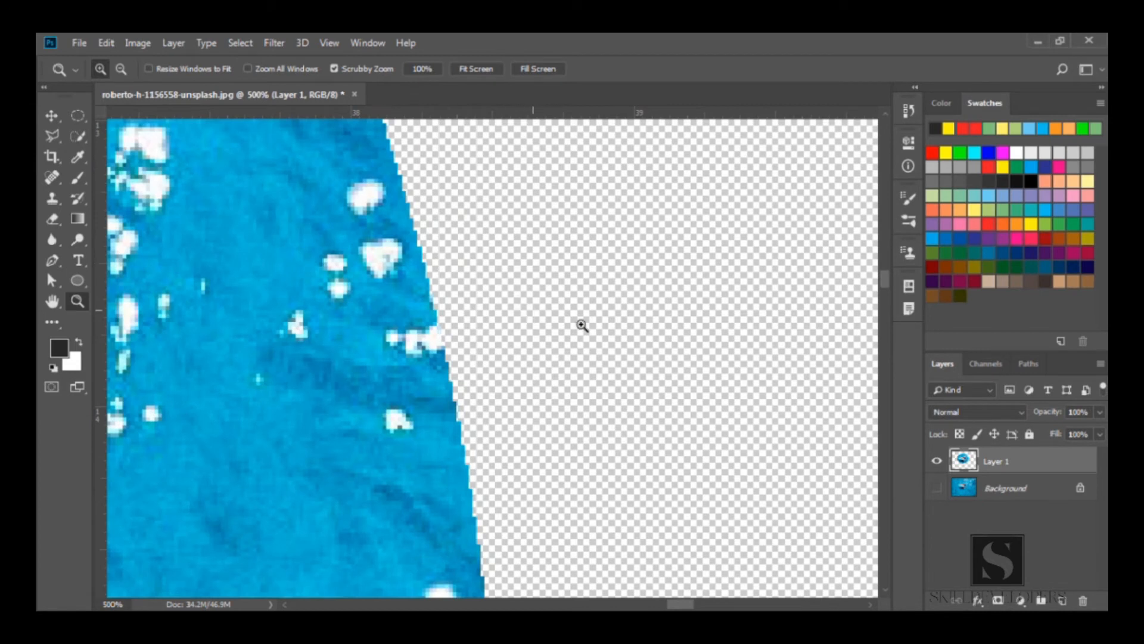
Show the background layer again, delete the pasted ellipse layer, and fit the image to the screen
left_click(937, 492)
key("Delete")
left_click_drag(438, 370, 596, 405)
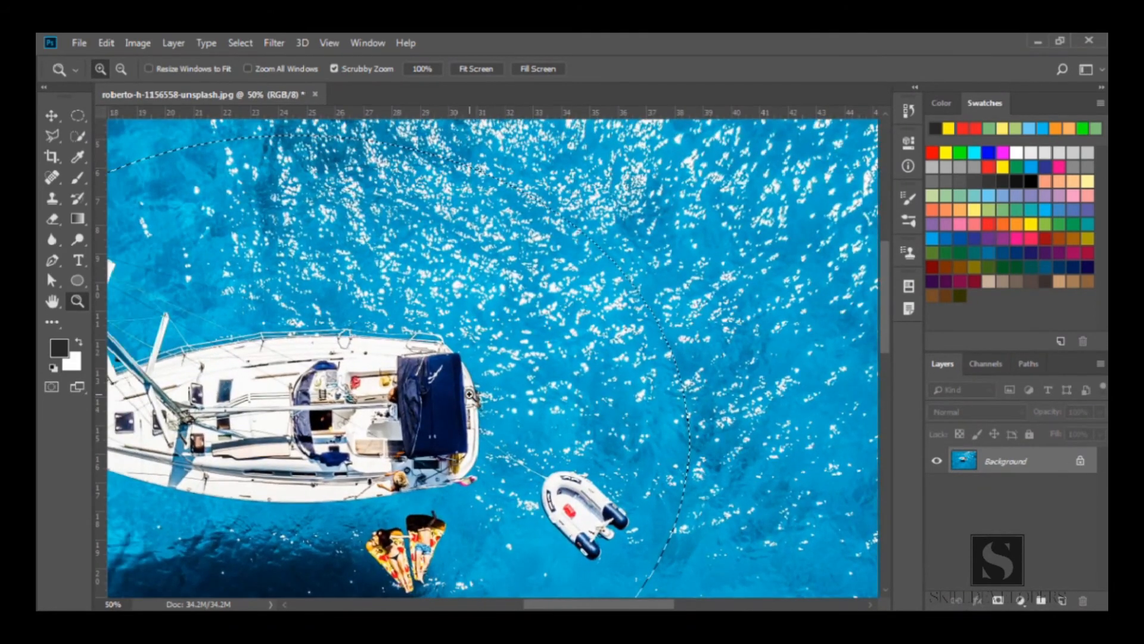
key("alt")
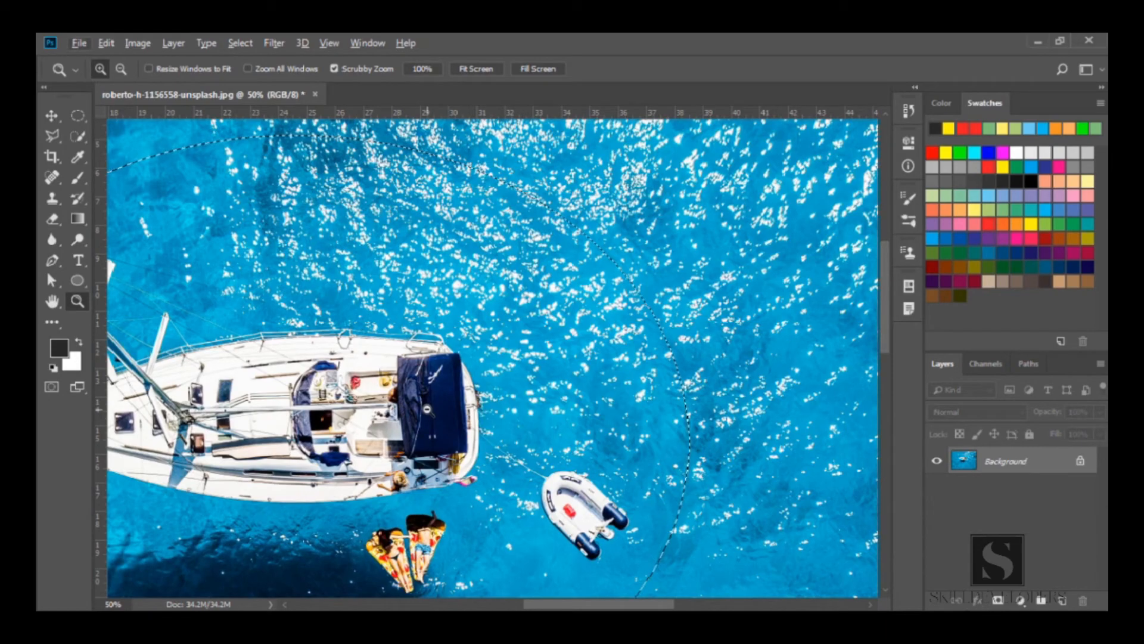
key("ctrl+0")
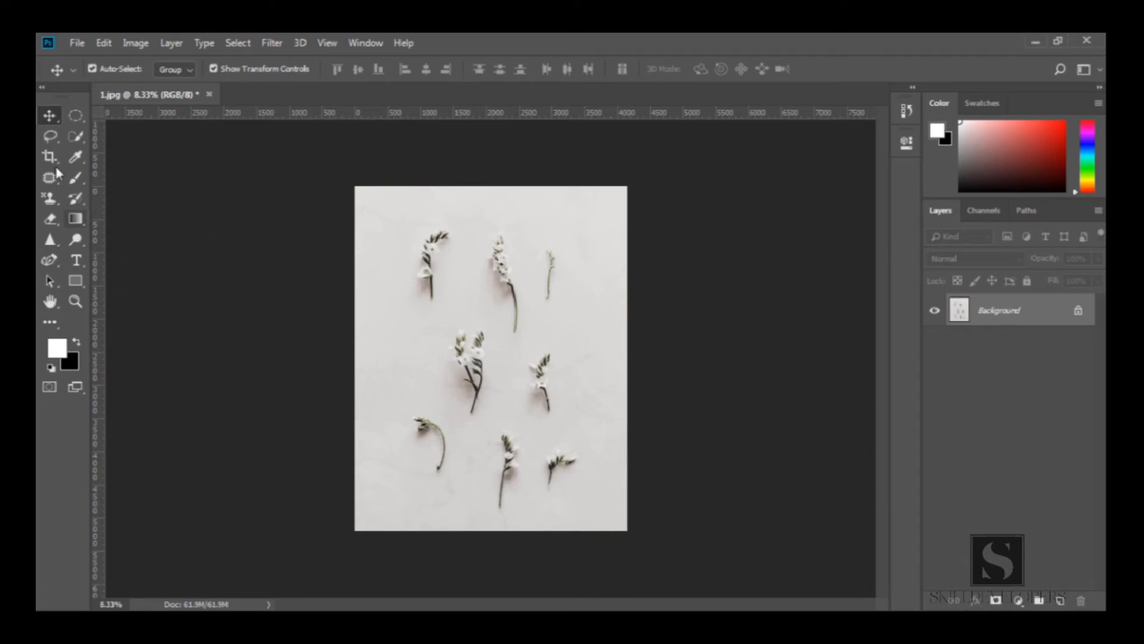
Select the Lasso Tool and draw a freehand selection around the top-left flower sprig
left_click(50, 139)
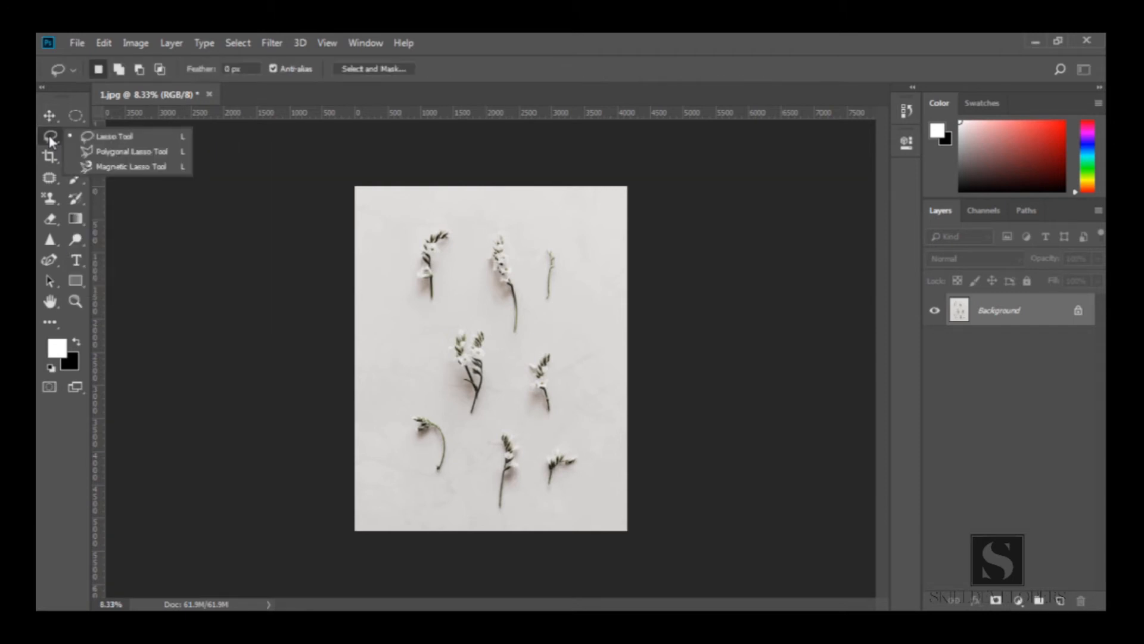
left_click(167, 142)
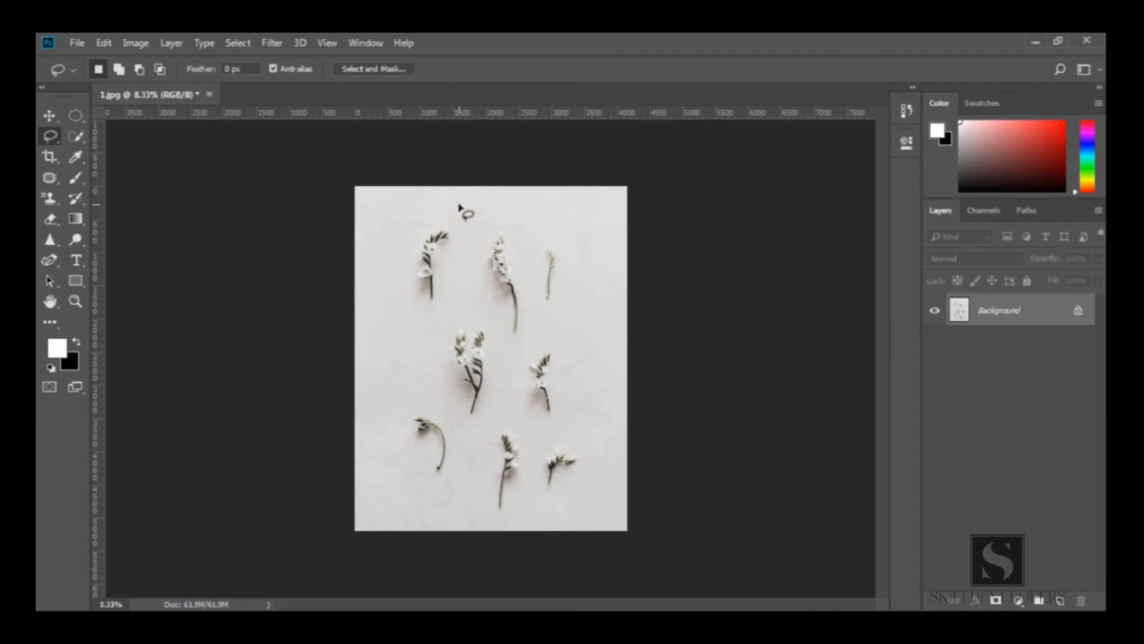
mouse_move(449, 212)
left_mouse_down()
mouse_move(411, 228)
mouse_move(400, 254)
mouse_move(404, 310)
mouse_move(417, 323)
mouse_move(455, 310)
mouse_move(460, 212)
left_mouse_up()
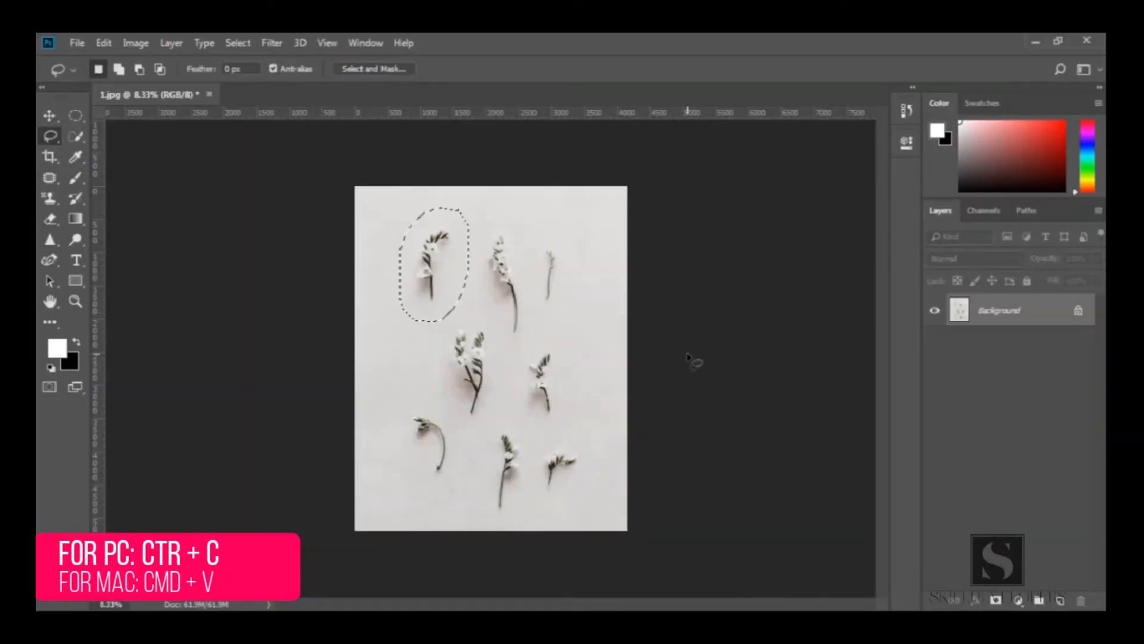
Copy and paste the lasso selection onto a new layer, toggle the background's visibility, and undo the paste
key("ctrl+c")
key("ctrl+v")
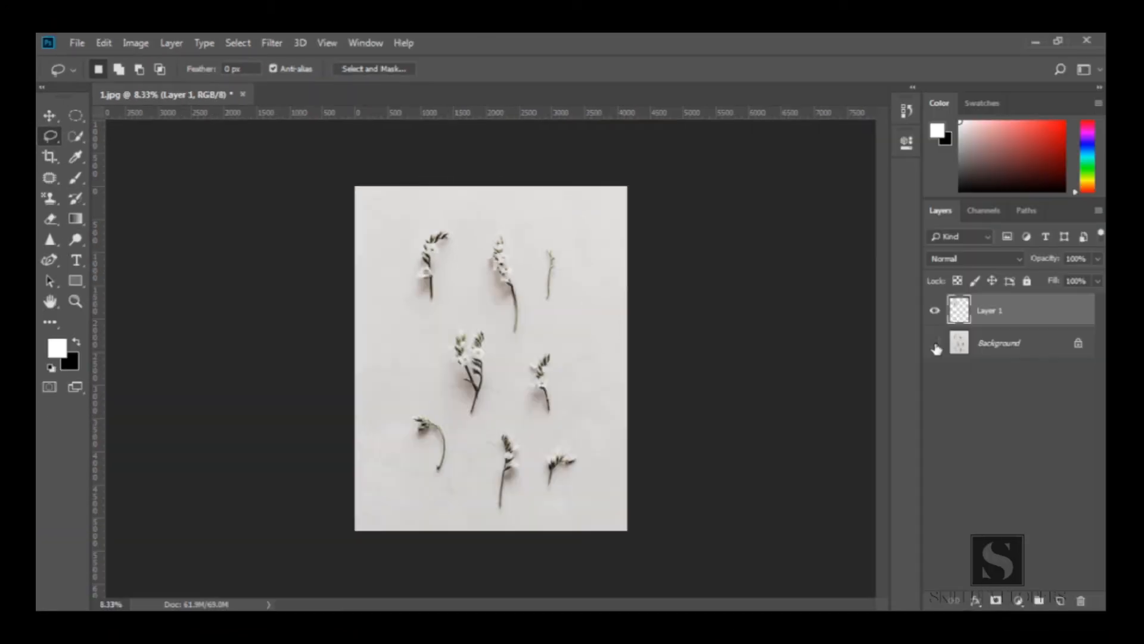
left_click(936, 345)
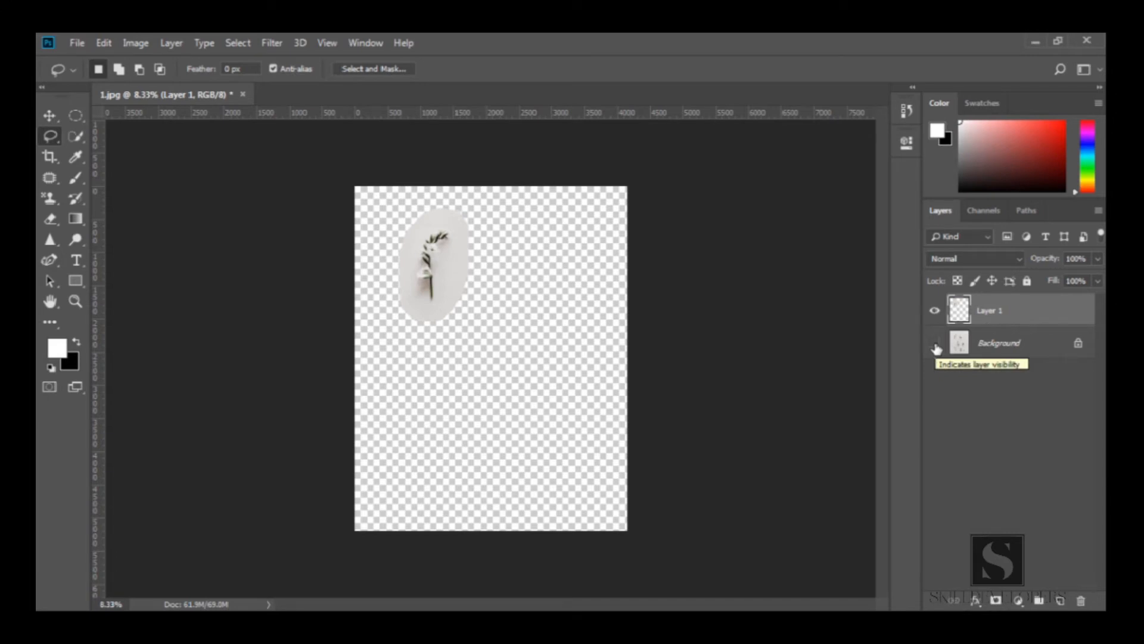
left_click(936, 344)
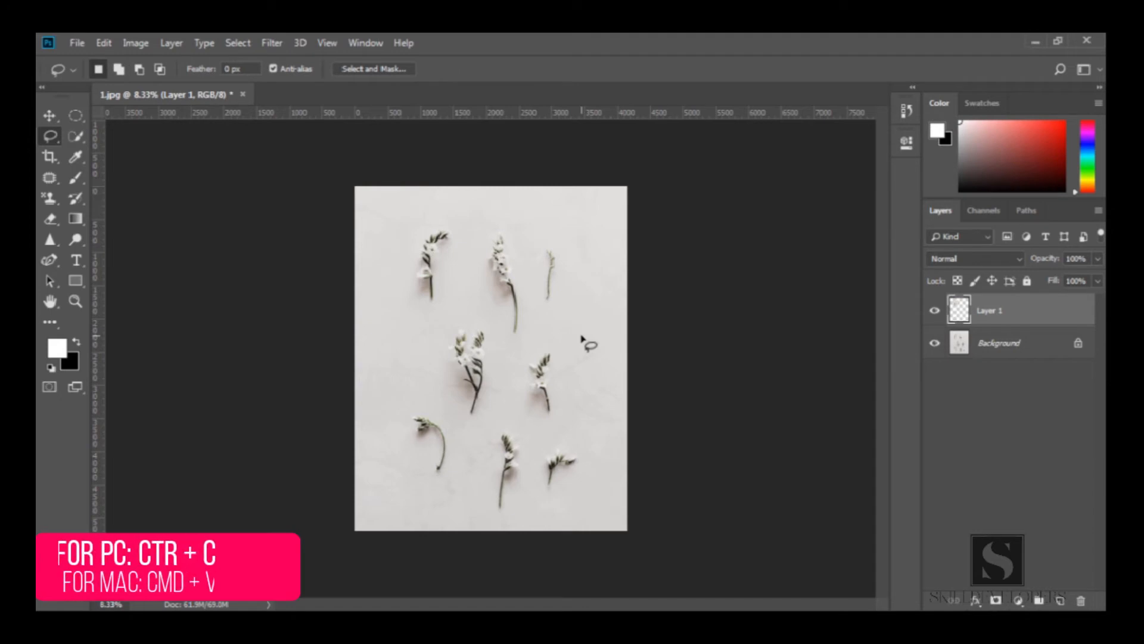
key("ctrl+z")
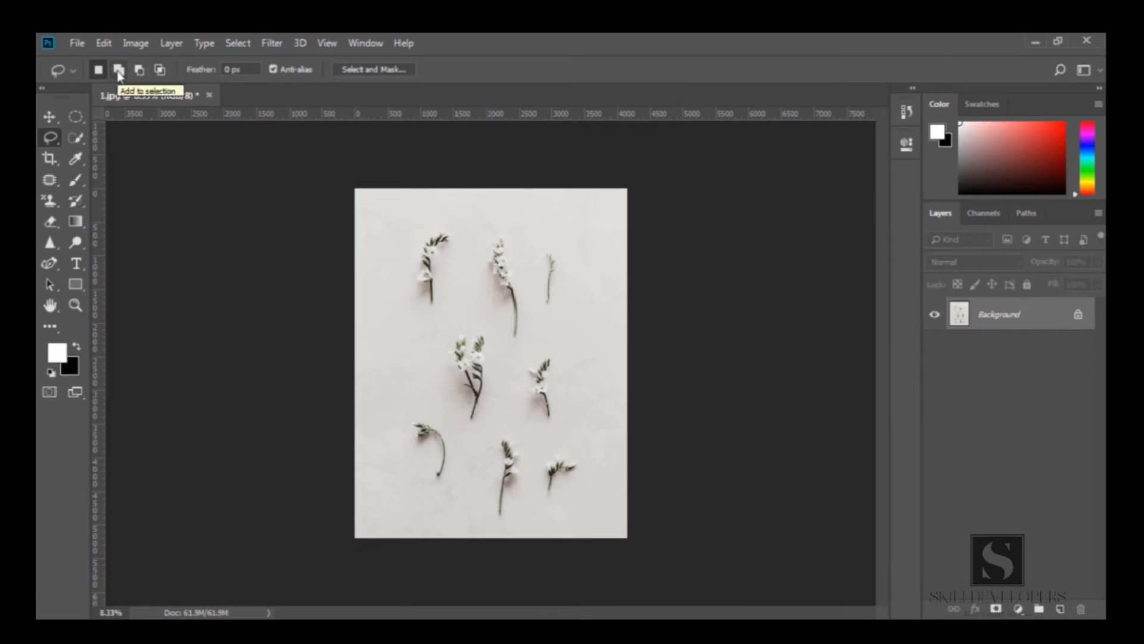
Lasso the top-left sprig again and add the second and third sprigs using Add to selection mode
mouse_move(441, 214)
left_mouse_down()
mouse_move(400, 235)
mouse_move(395, 276)
mouse_move(430, 316)
mouse_move(456, 300)
mouse_move(462, 227)
mouse_move(440, 213)
left_mouse_up()
left_click(119, 69)
mouse_move(487, 212)
left_mouse_down()
mouse_move(460, 227)
mouse_move(446, 276)
mouse_move(466, 316)
mouse_move(517, 346)
mouse_move(533, 246)
mouse_move(487, 213)
left_mouse_up()
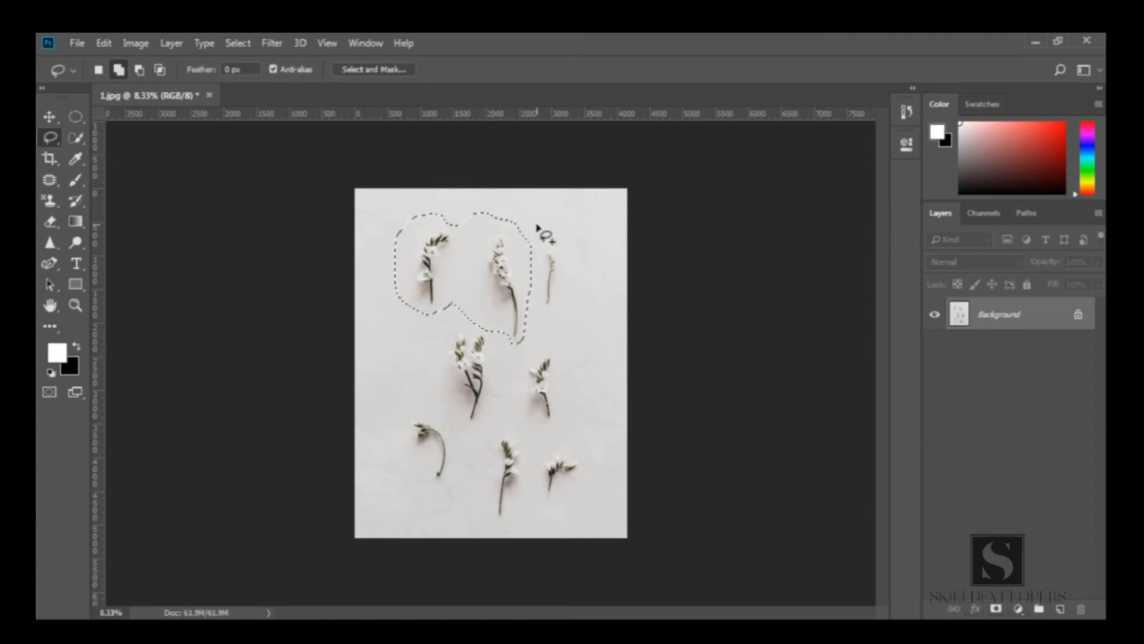
mouse_move(526, 252)
left_mouse_down()
mouse_move(524, 303)
mouse_move(568, 322)
left_mouse_up()
left_click_drag(539, 232, 534, 226)
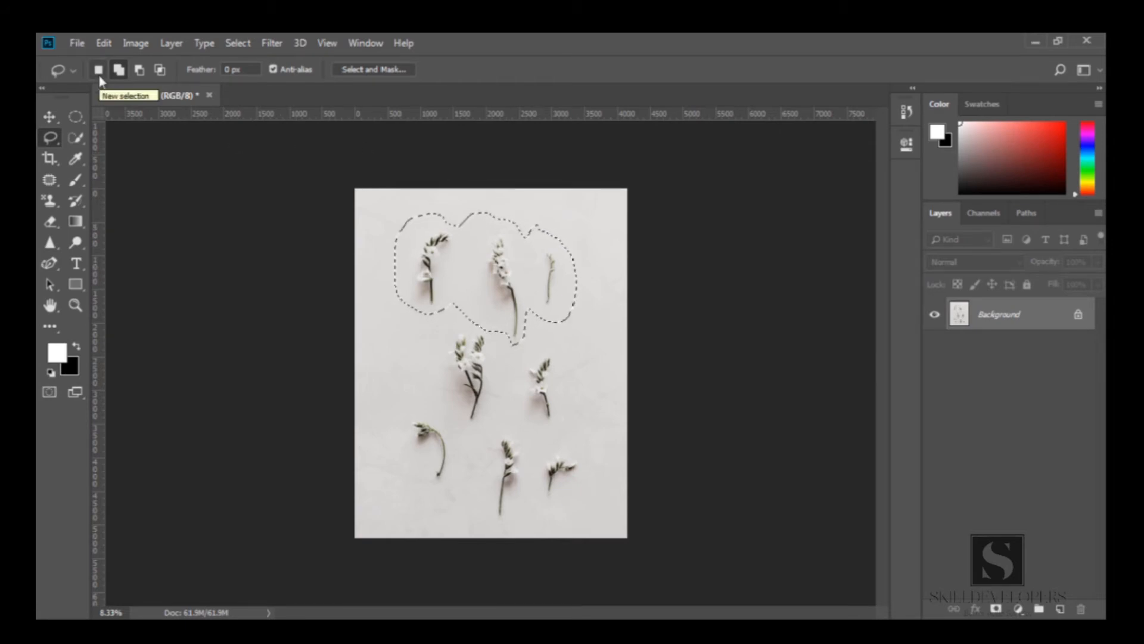
Subtract the third sprig from the selection using Subtract from selection mode
left_click(139, 71)
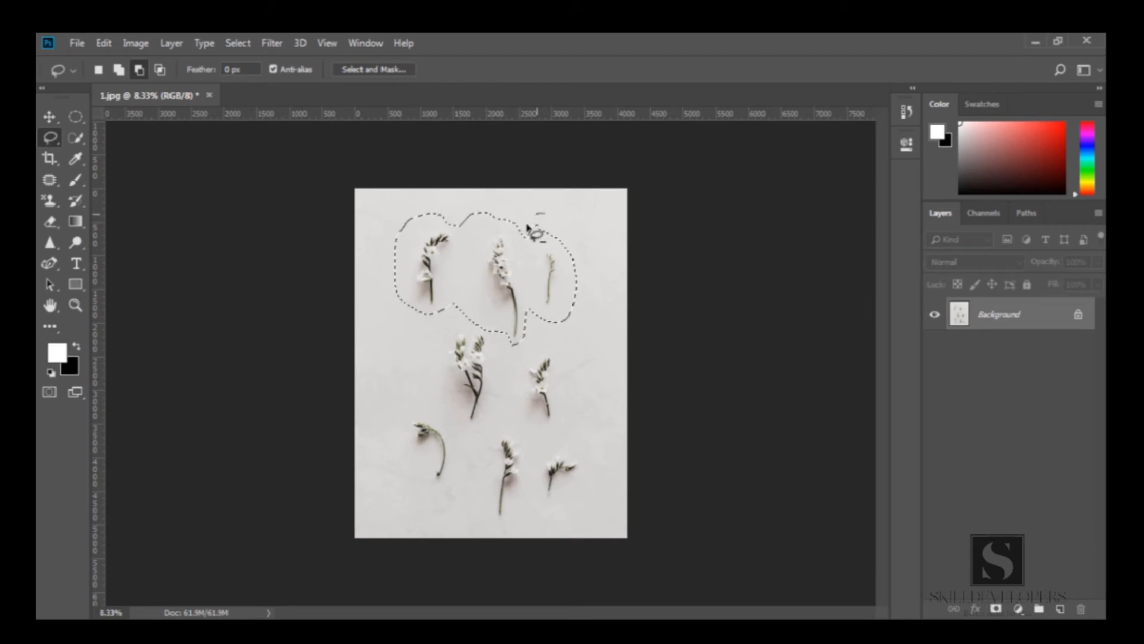
mouse_move(530, 286)
left_mouse_down()
mouse_move(549, 340)
mouse_move(579, 334)
mouse_move(591, 252)
mouse_move(543, 213)
left_mouse_up()
Intersect the selection with a lasso drawn around the top-left sprig, then select the Feather field value
left_click(162, 72)
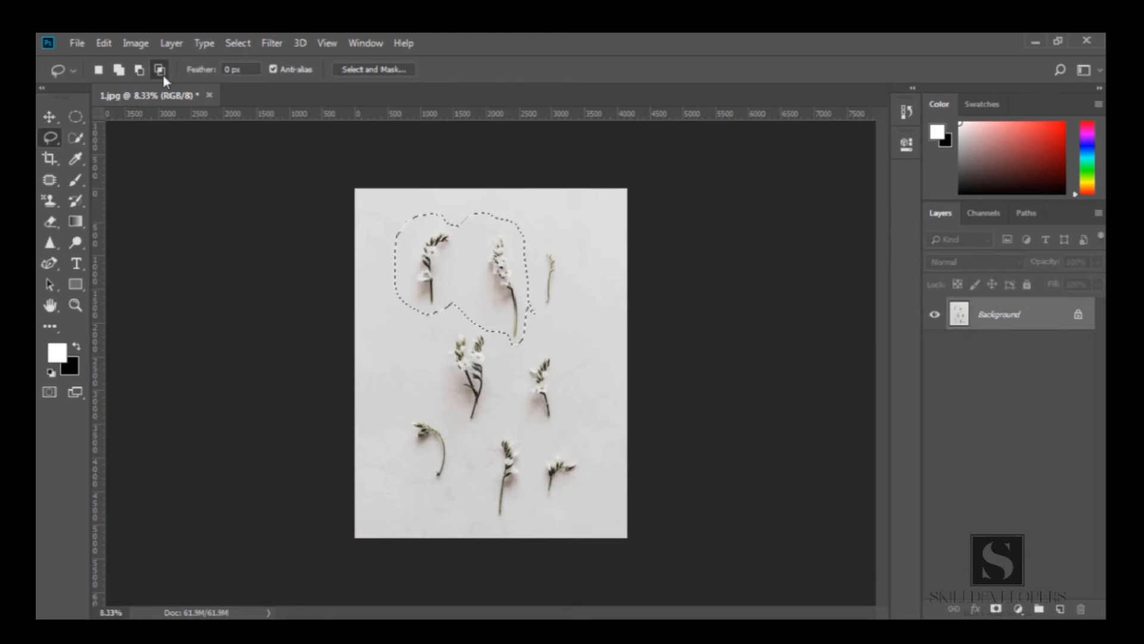
mouse_move(479, 194)
left_mouse_down()
mouse_move(492, 200)
mouse_move(454, 196)
left_mouse_up()
mouse_move(438, 334)
left_mouse_down()
mouse_move(406, 333)
mouse_move(373, 307)
left_mouse_up()
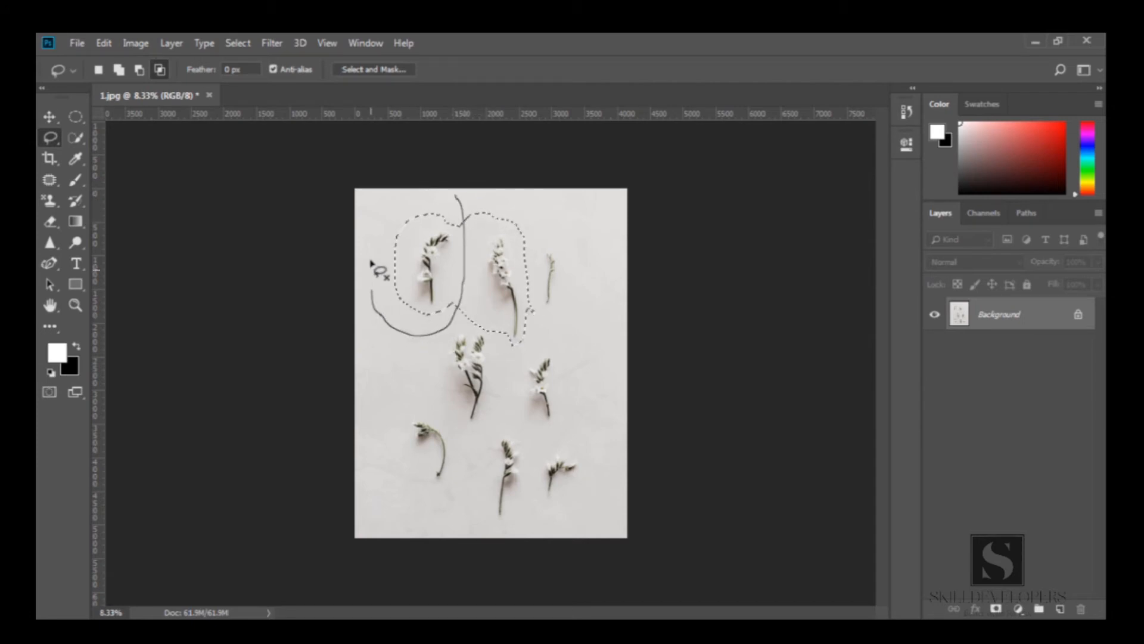
left_click_drag(450, 194, 457, 198)
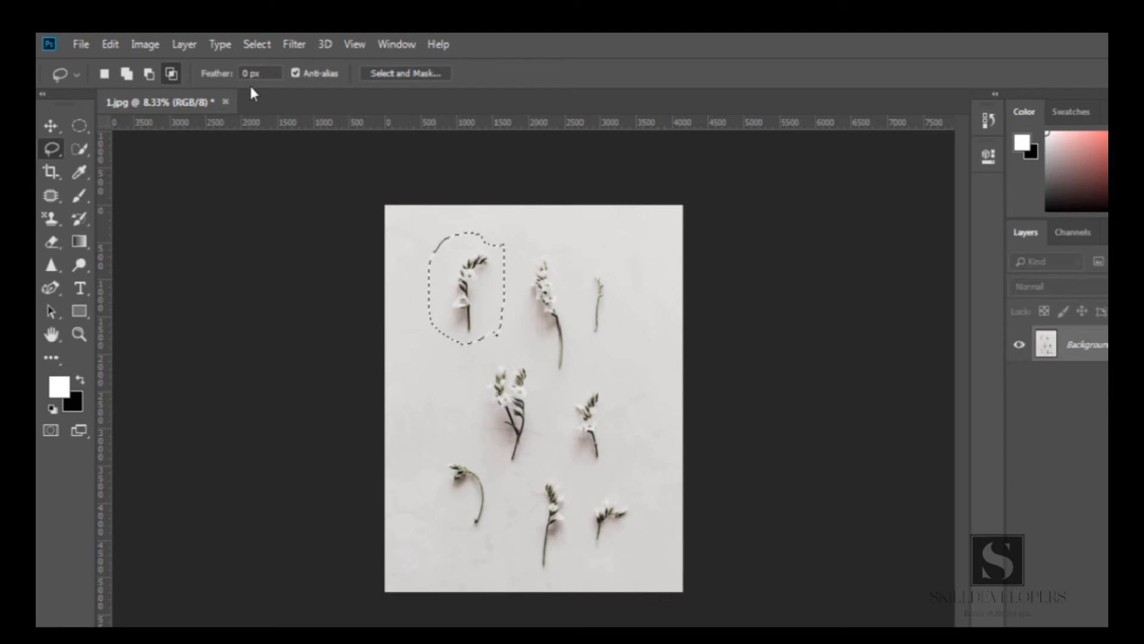
left_click(227, 77)
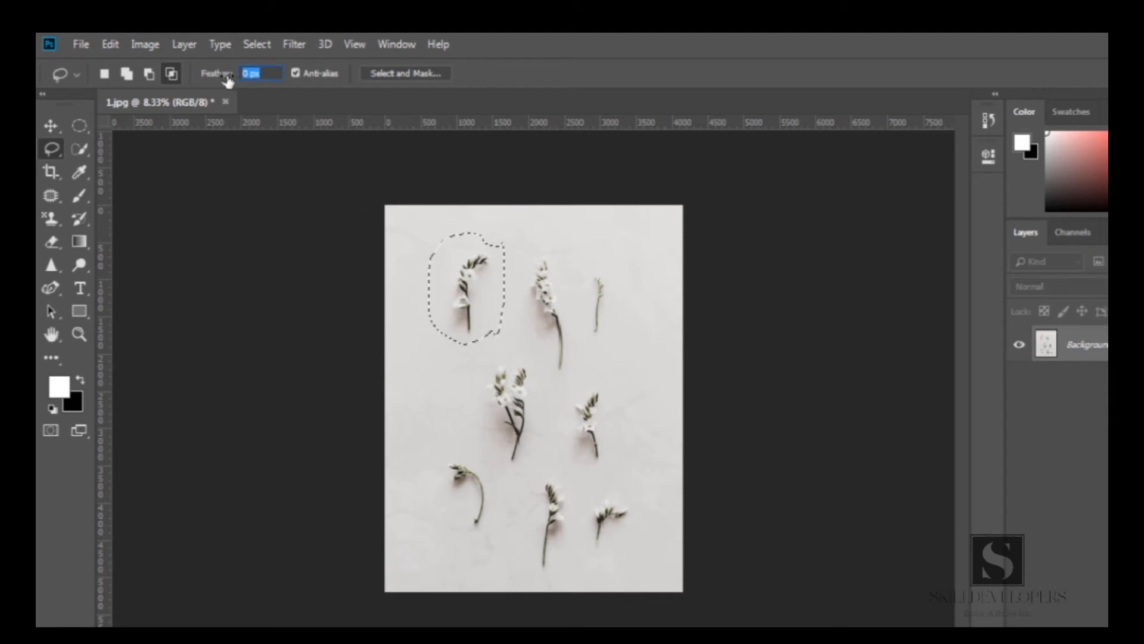
left_click(262, 74)
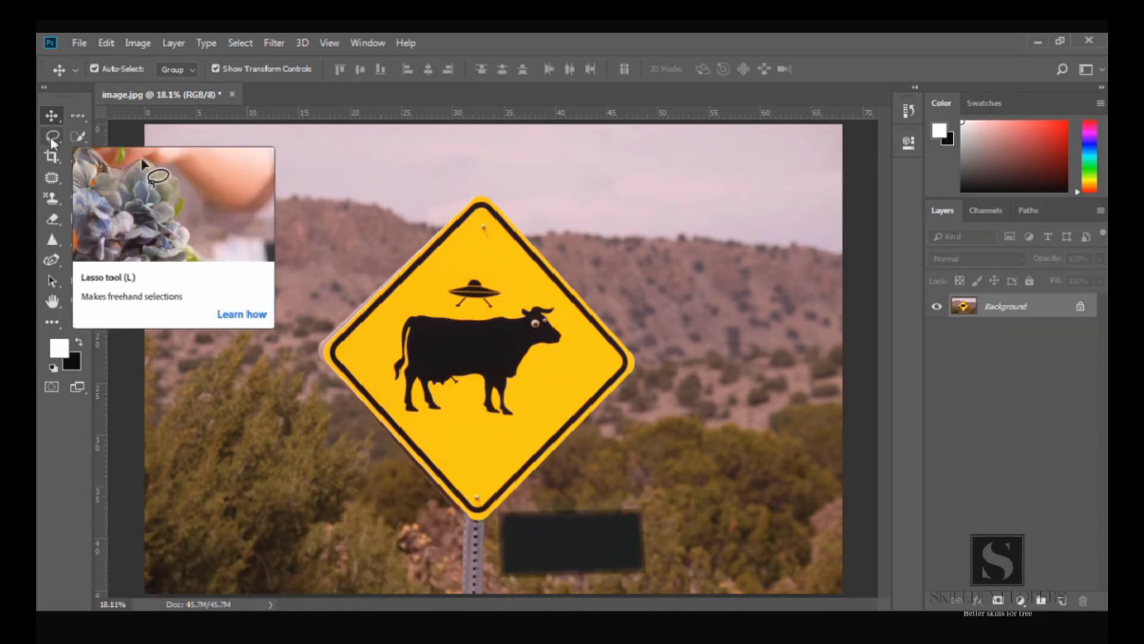
Switch to the Polygonal Lasso Tool in the cow sign image and zoom in on the sign's top corner
left_click(51, 137)
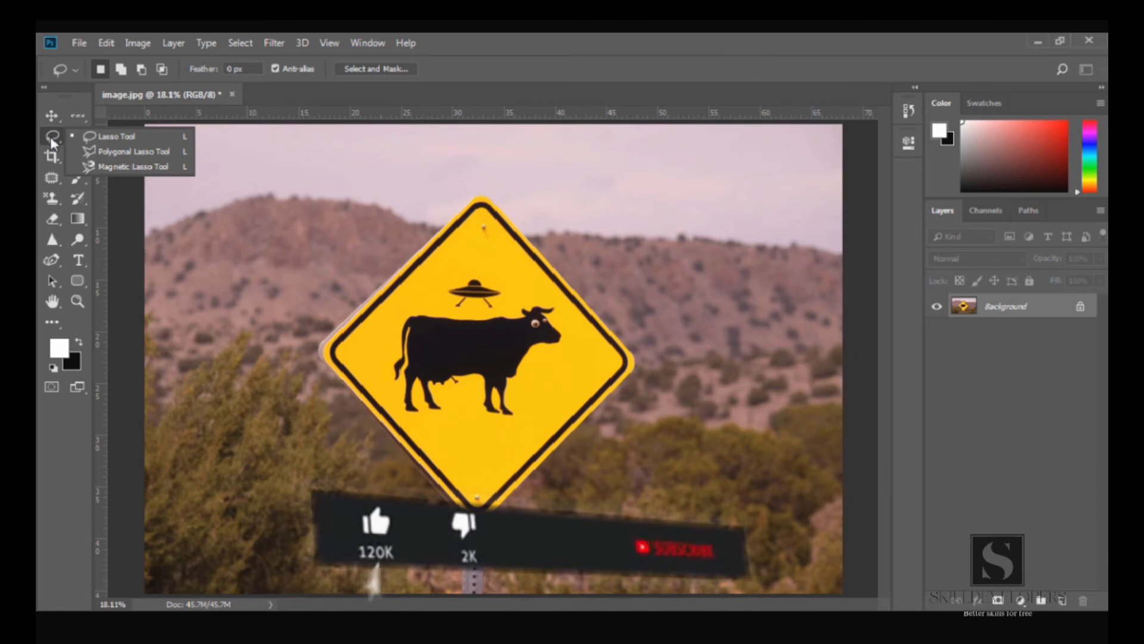
left_click(172, 152)
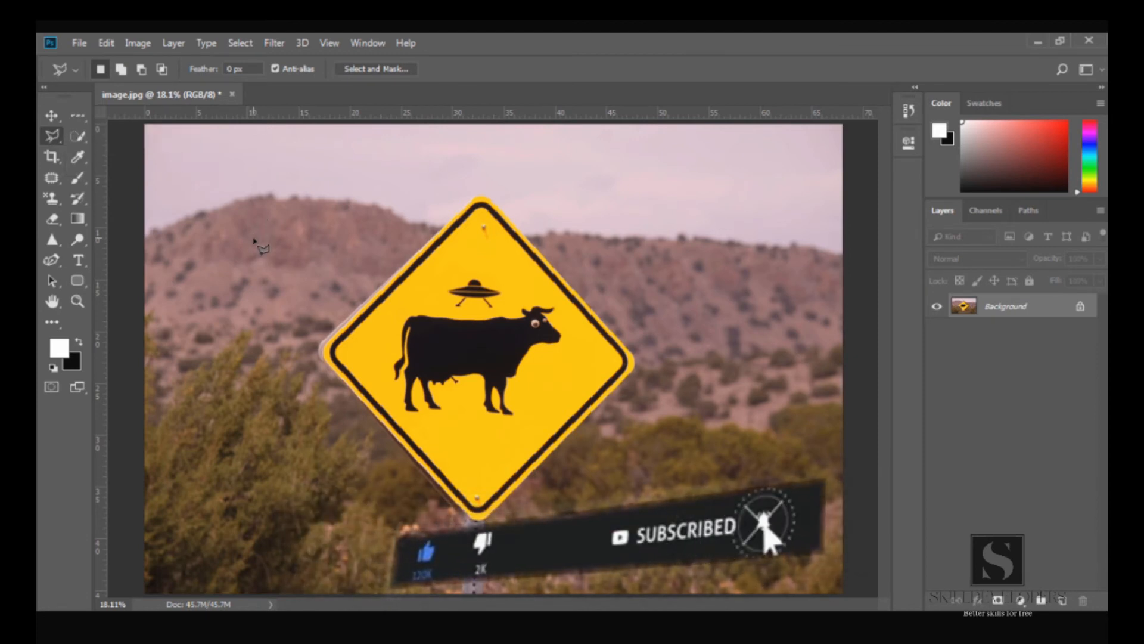
key("shift+l")
key("shift+l")
key("shift+l")
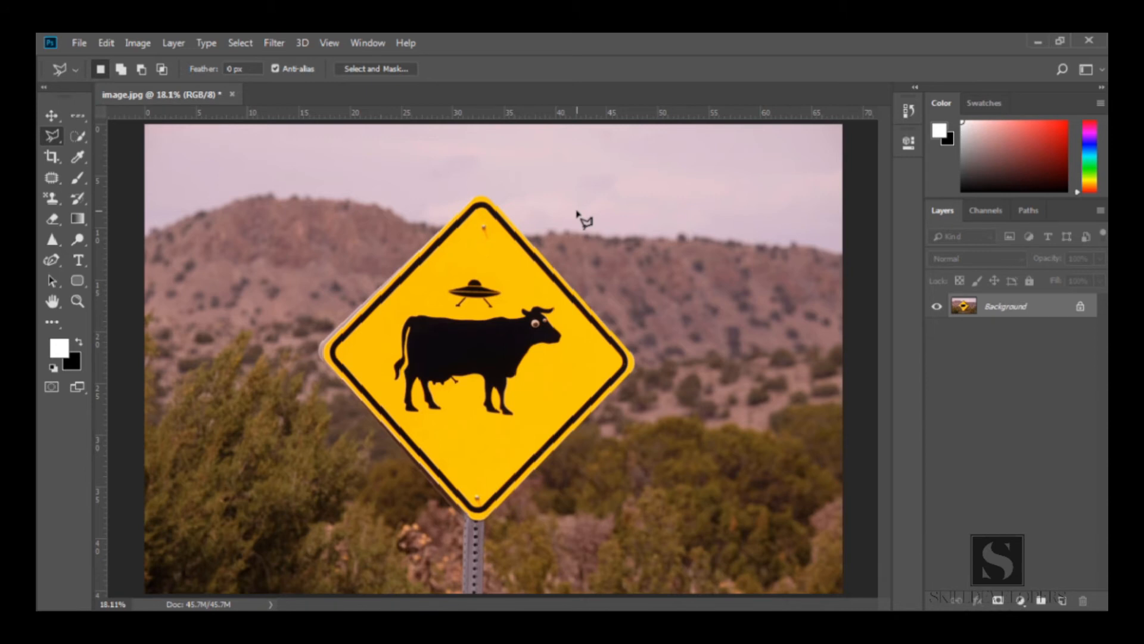
key("z")
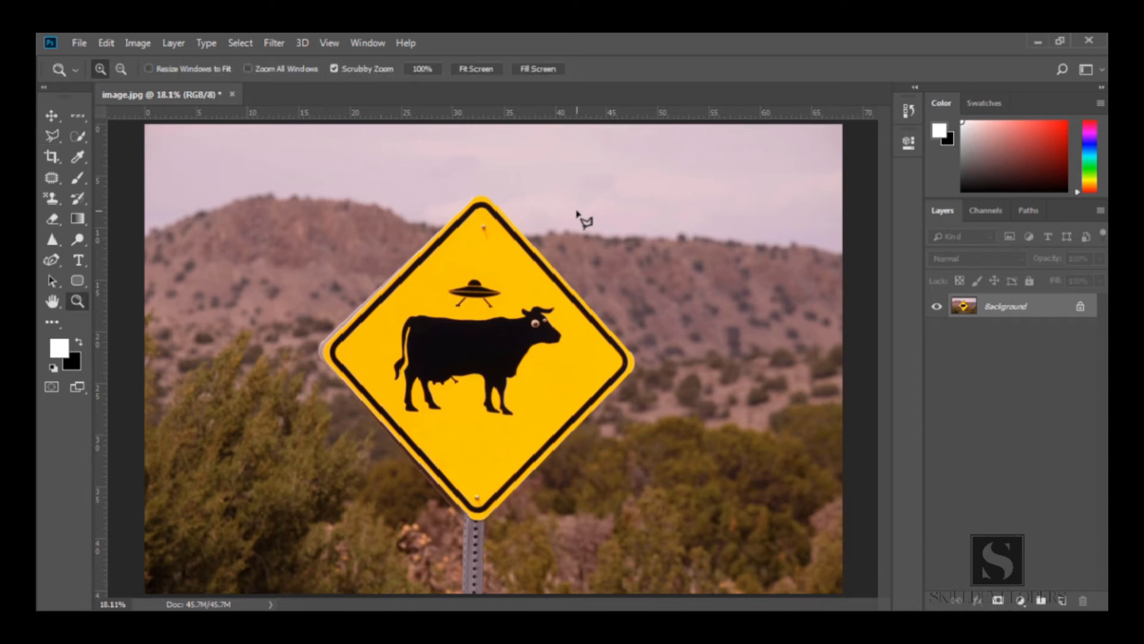
left_click(557, 234)
left_click(545, 182)
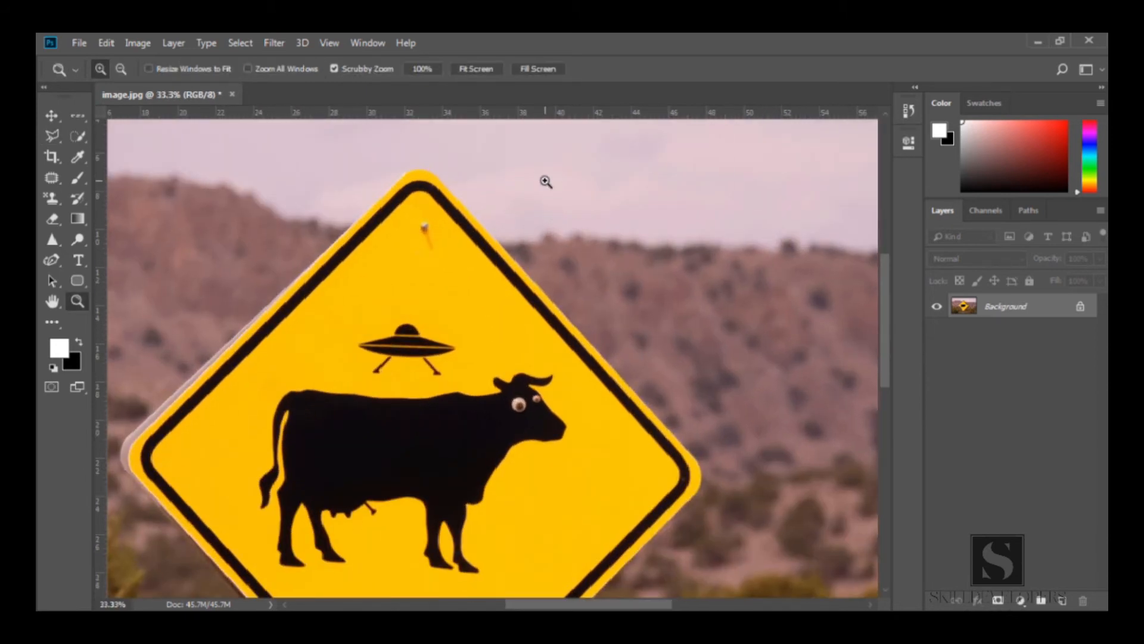
left_click(545, 181)
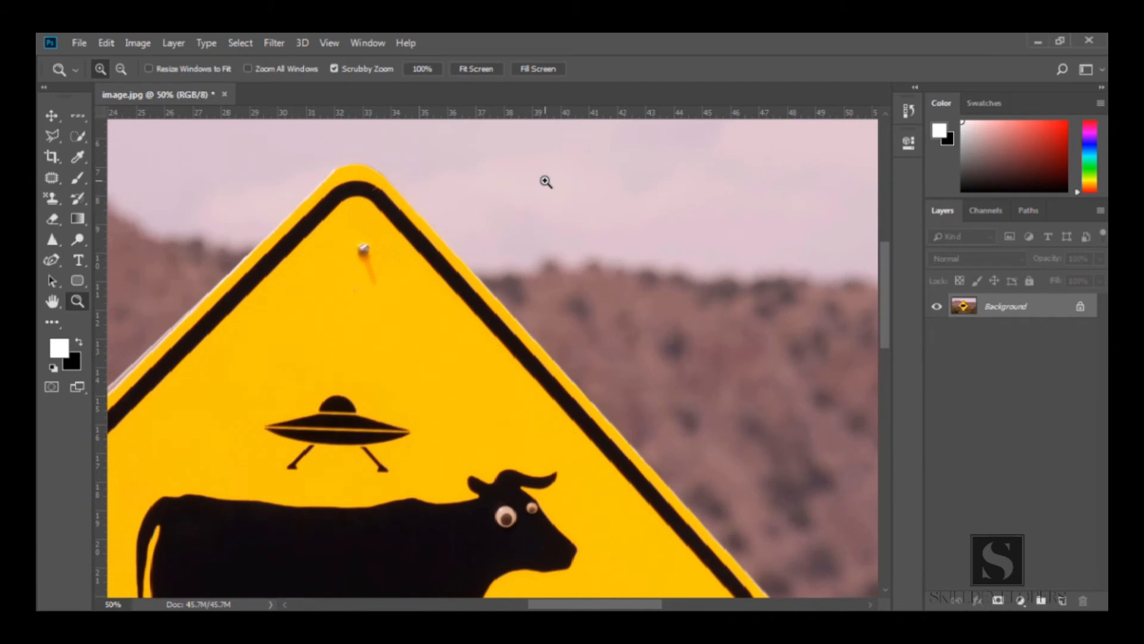
key("l")
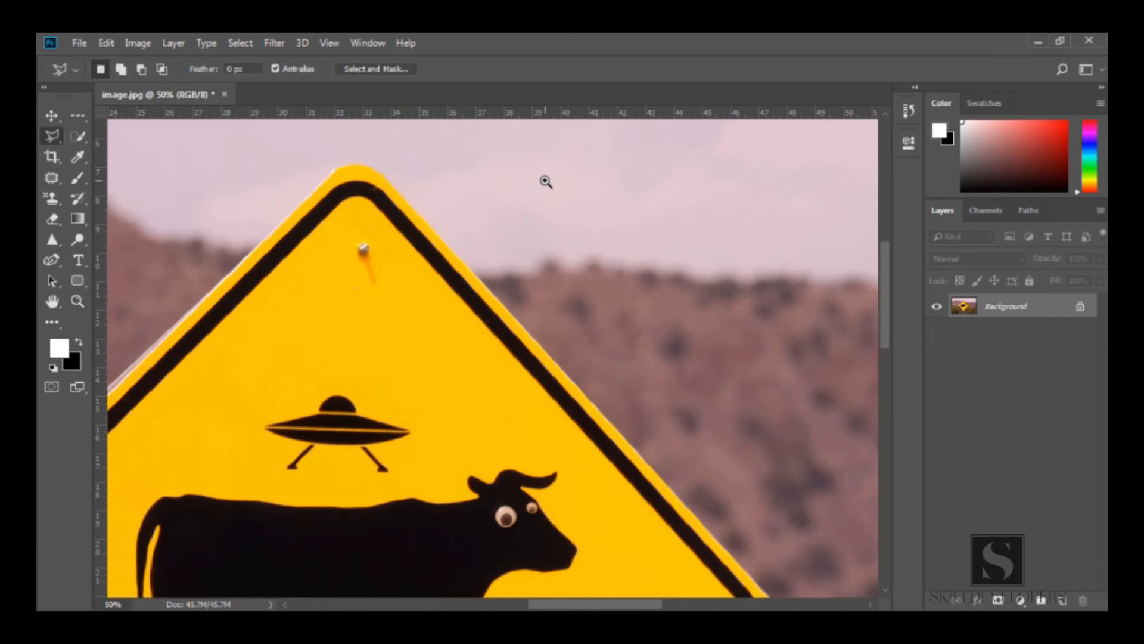
Begin a polygonal lasso along the sign's upper-right edge, placing a point at its right corner
left_click(460, 175)
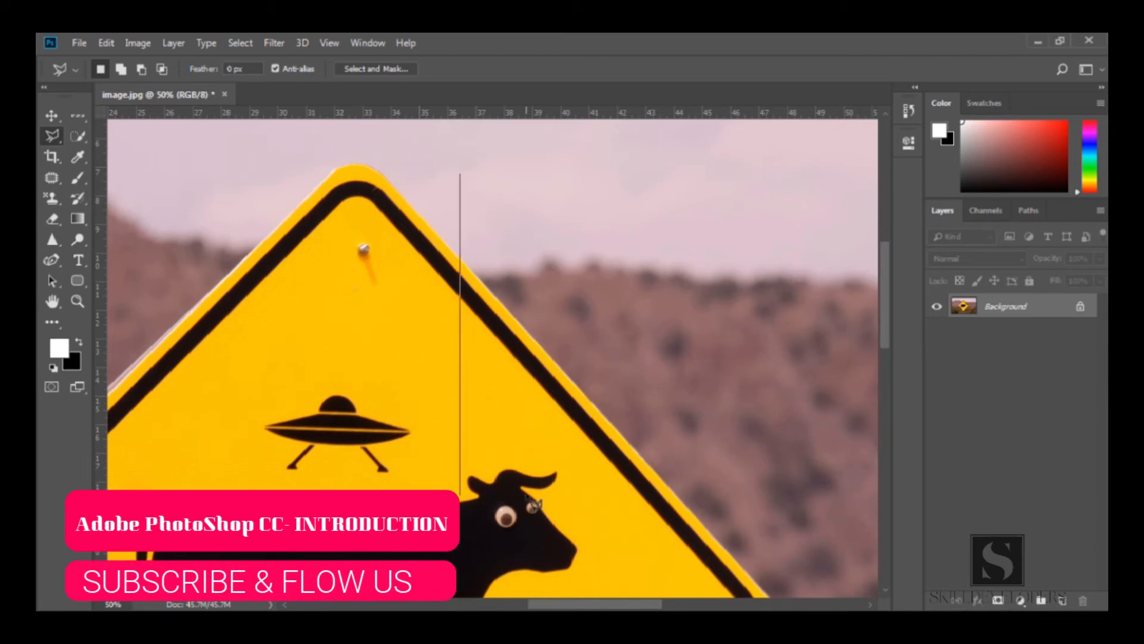
key("Escape")
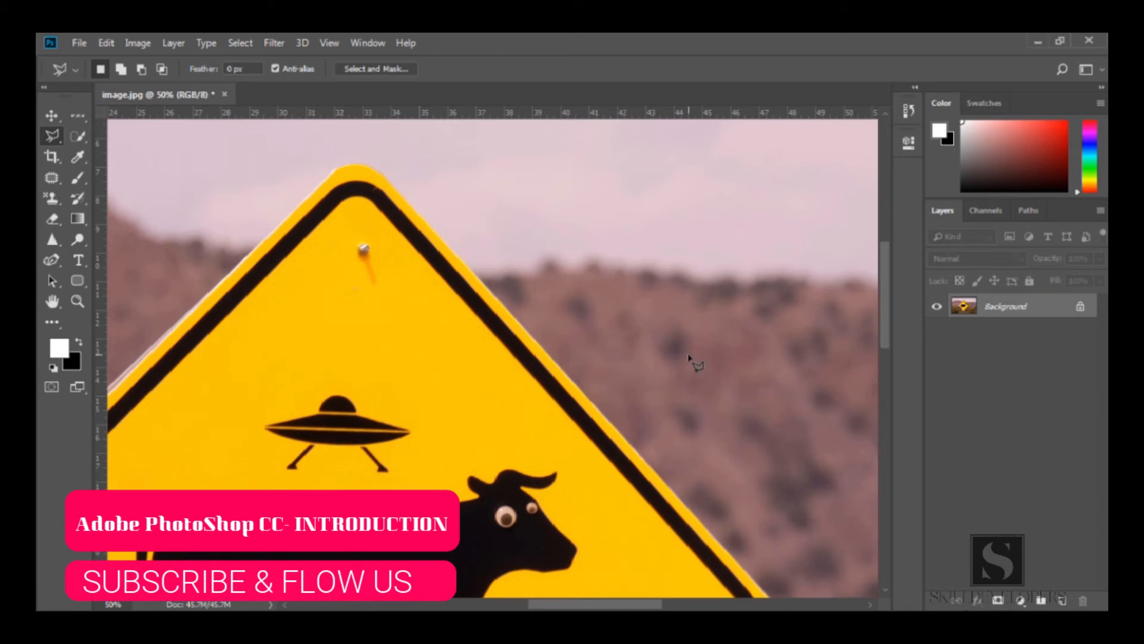
left_click(423, 217)
key("space")
left_click_drag(561, 371, 371, 168)
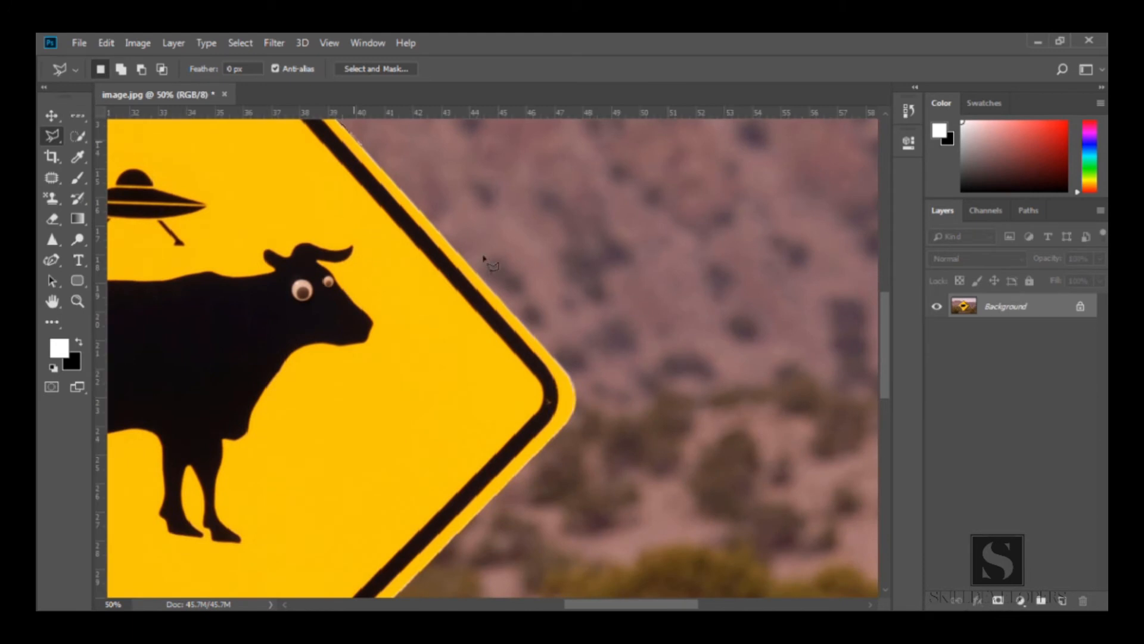
left_click(567, 376)
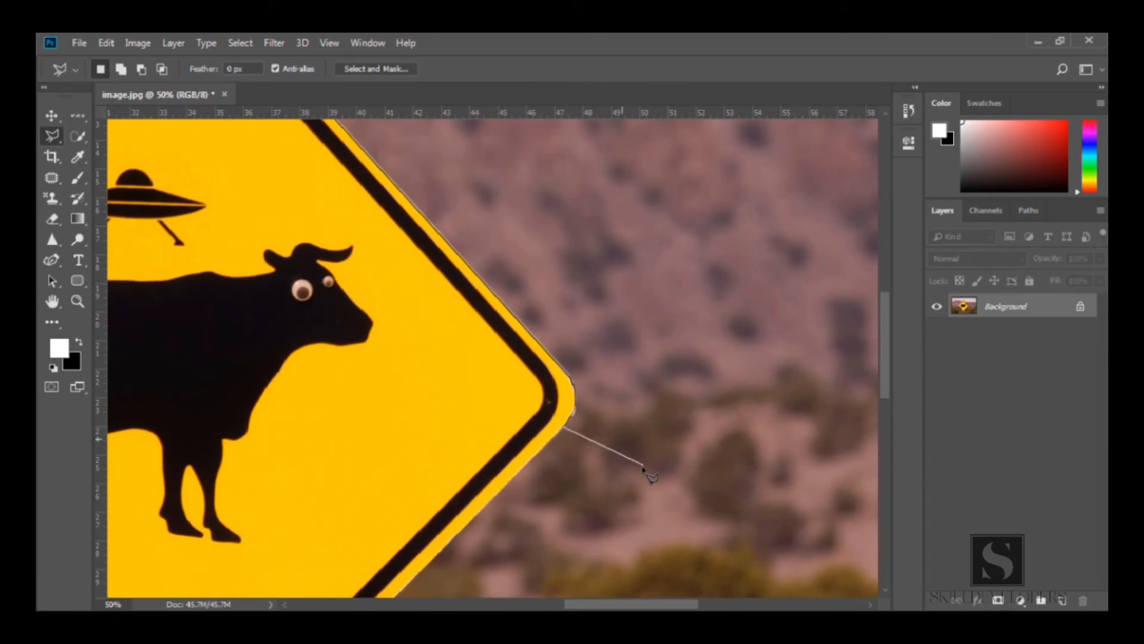
Continue the polygonal lasso down the sign's lower-right edge to its bottom corner
left_click_drag(646, 473, 727, 253)
key("ctrl+r")
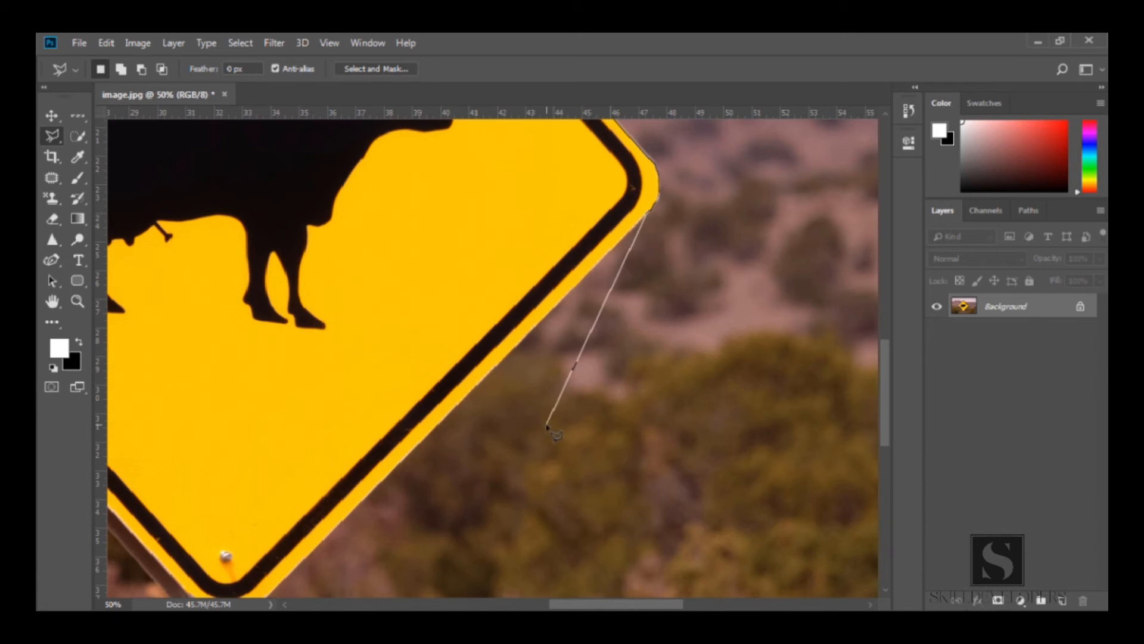
key("space")
mouse_move(515, 415)
left_mouse_down()
mouse_move(631, 362)
mouse_move(603, 478)
left_mouse_up()
mouse_move(467, 486)
left_mouse_down()
mouse_move(531, 465)
mouse_move(449, 536)
mouse_move(708, 286)
mouse_move(600, 420)
mouse_move(619, 389)
left_mouse_up()
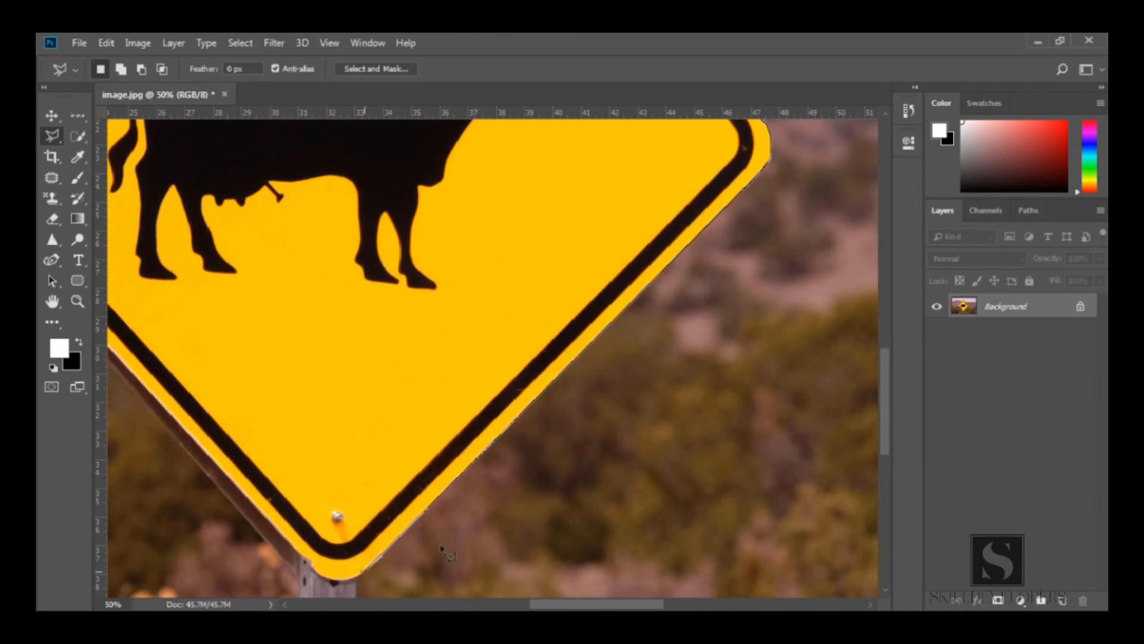
scroll(603, 230, "down", 5)
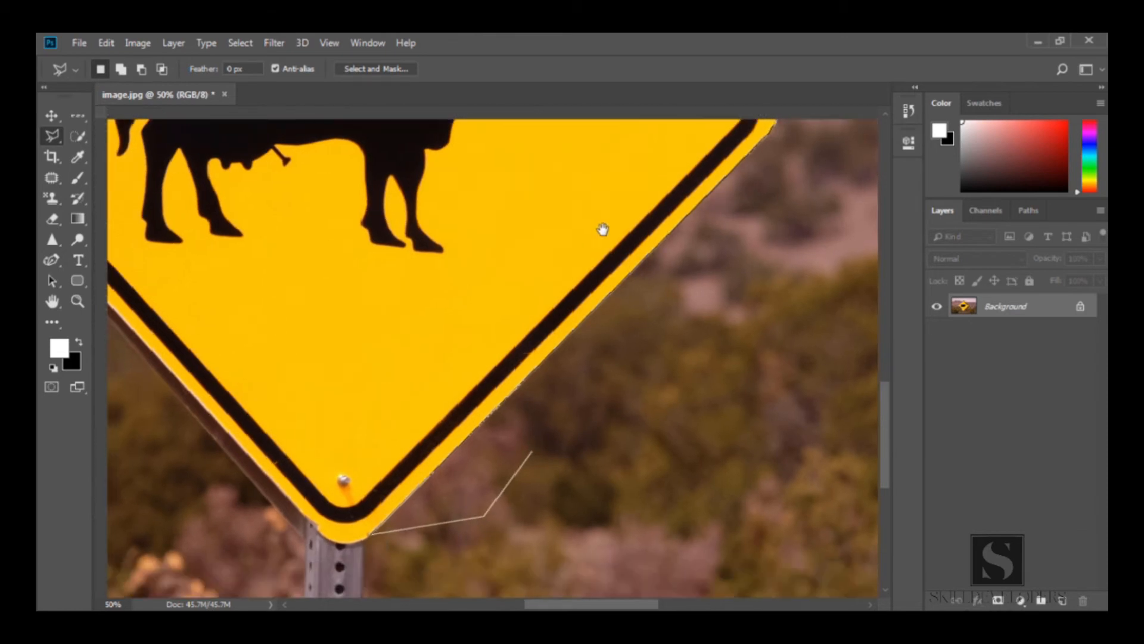
Add four stray polygonal lasso points in the bushes below the sign and delete them again
left_click(540, 361)
left_click(629, 353)
left_click(682, 320)
left_click(595, 434)
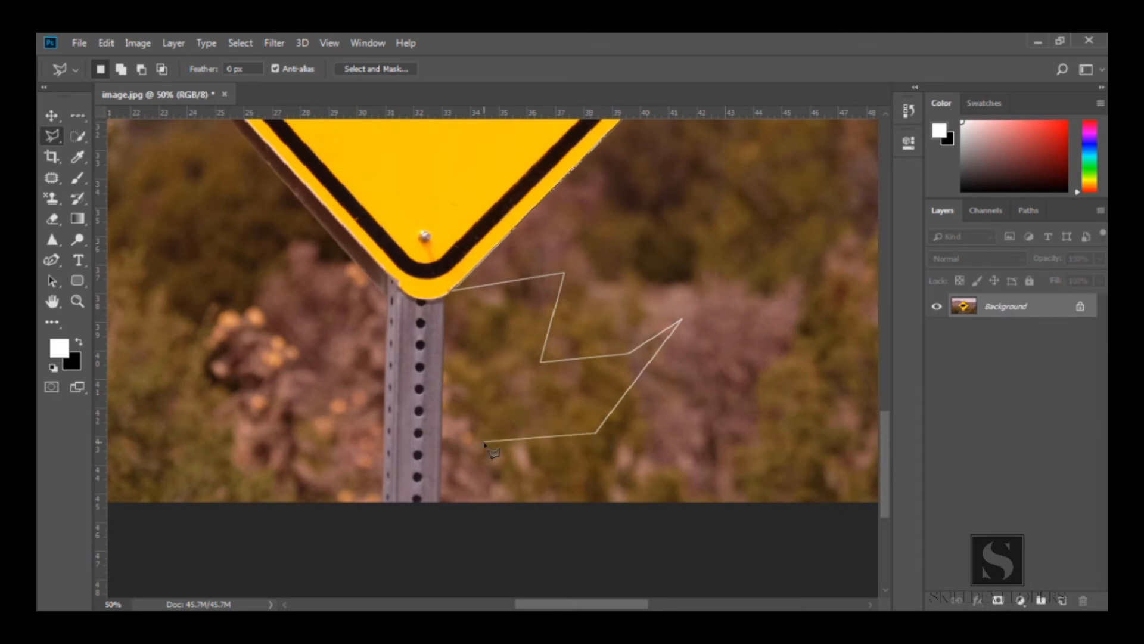
key("BackSpace")
key("BackSpace")
key("BackSpace")
key("BackSpace")
key("BackSpace")
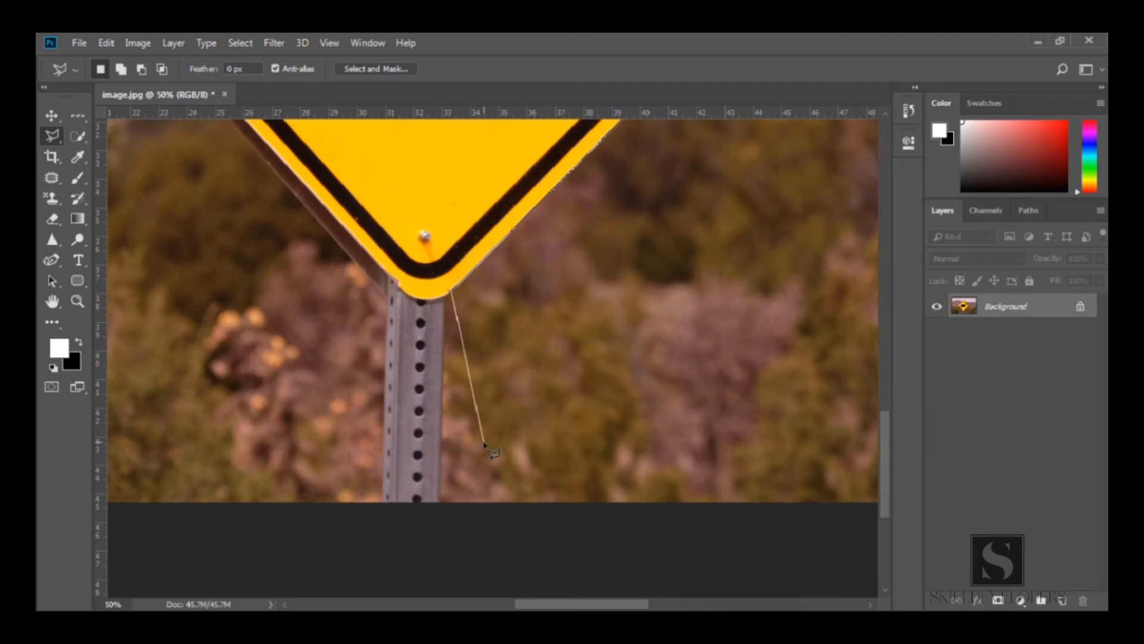
Continue the outline to the sign's left corner, close it at the top corner, and zoom out to the whole sign
left_click_drag(423, 318, 449, 388)
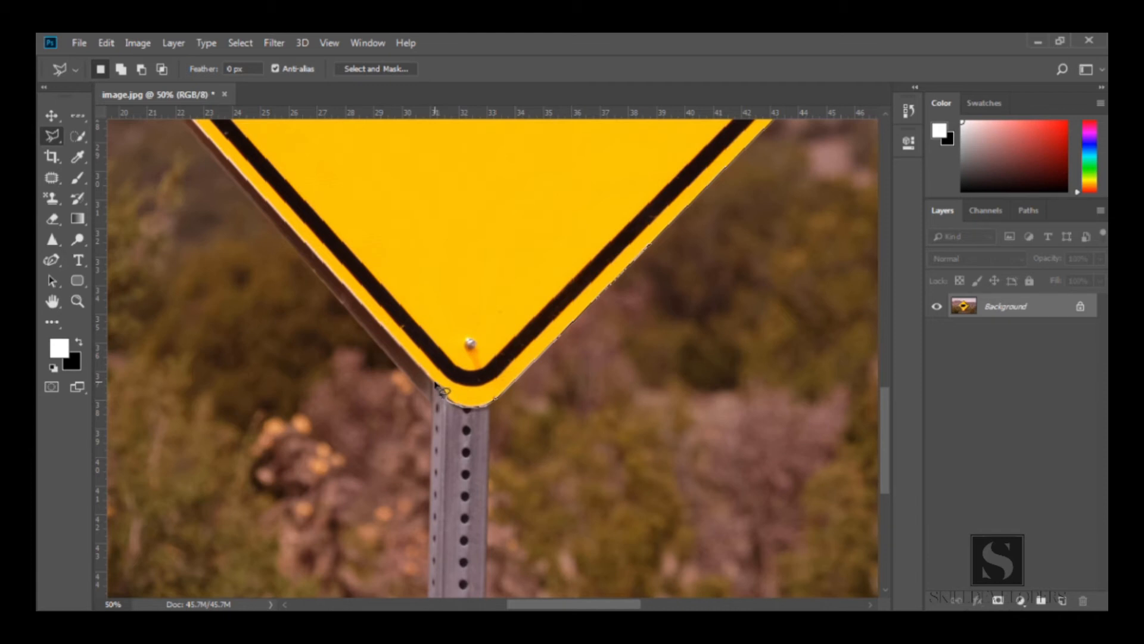
left_click_drag(319, 248, 546, 506)
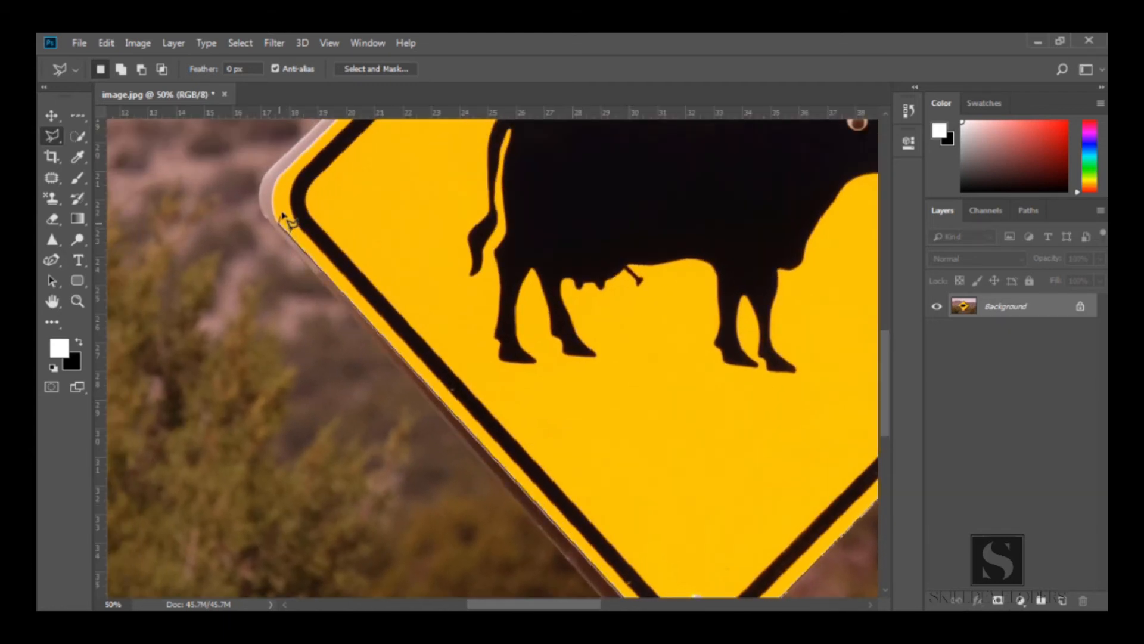
left_click_drag(306, 265, 347, 398)
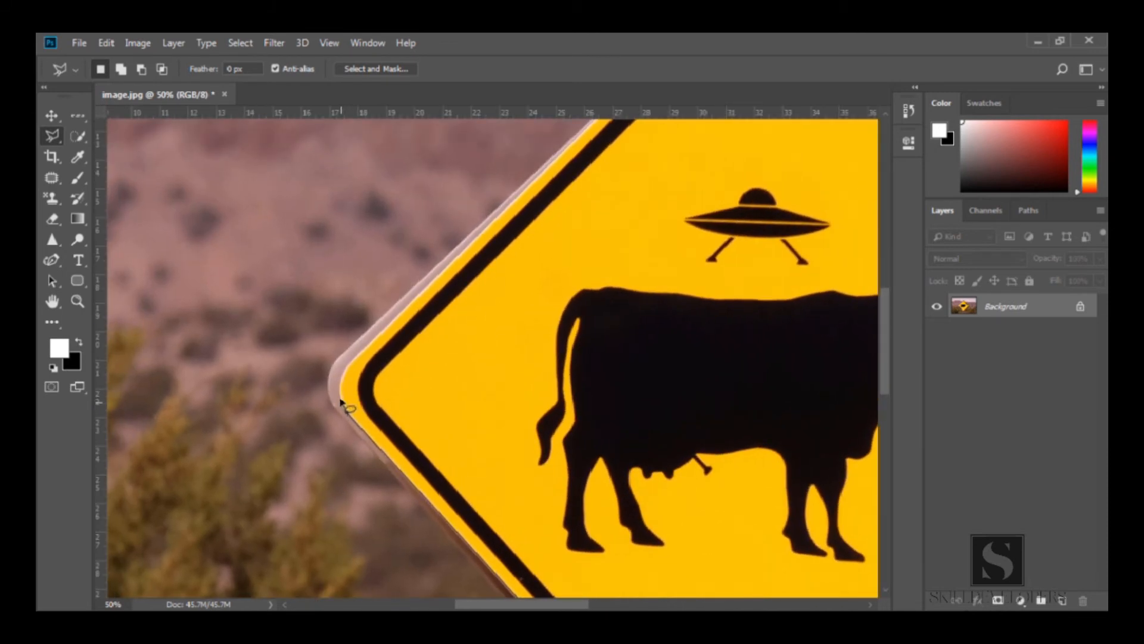
left_click(350, 365)
mouse_move(525, 217)
left_mouse_down()
mouse_move(463, 286)
mouse_move(355, 531)
left_mouse_up()
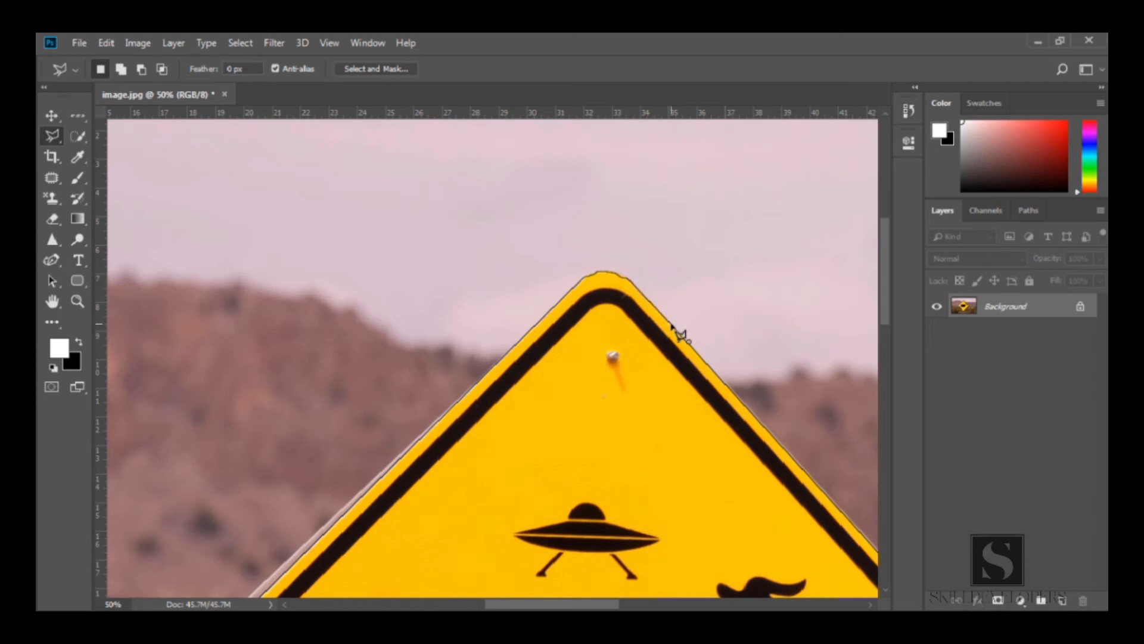
left_click(672, 325)
key("z")
left_click(597, 433)
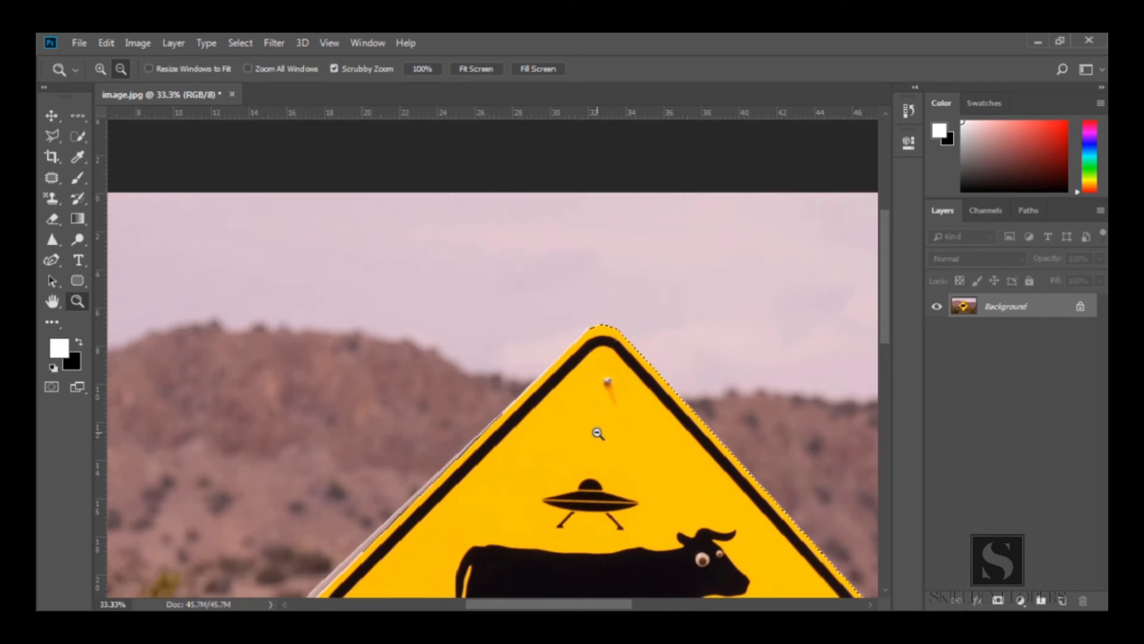
left_click(597, 434)
left_click(624, 474, "alt")
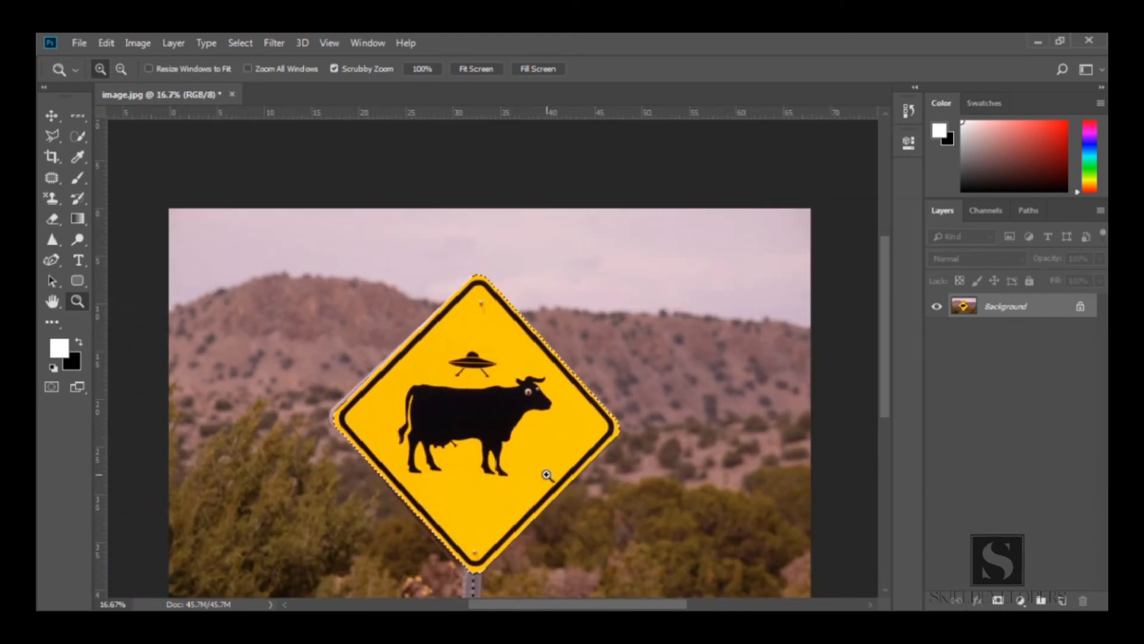
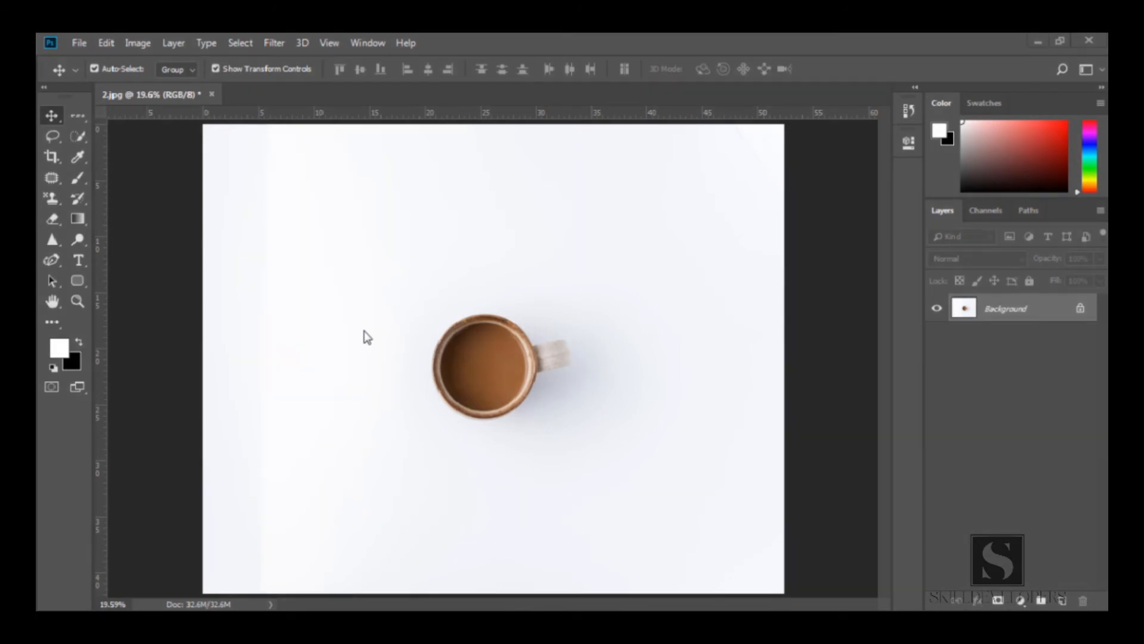
Switch to the Magnetic Lasso Tool and zoom in on the coffee mug
left_click(48, 134)
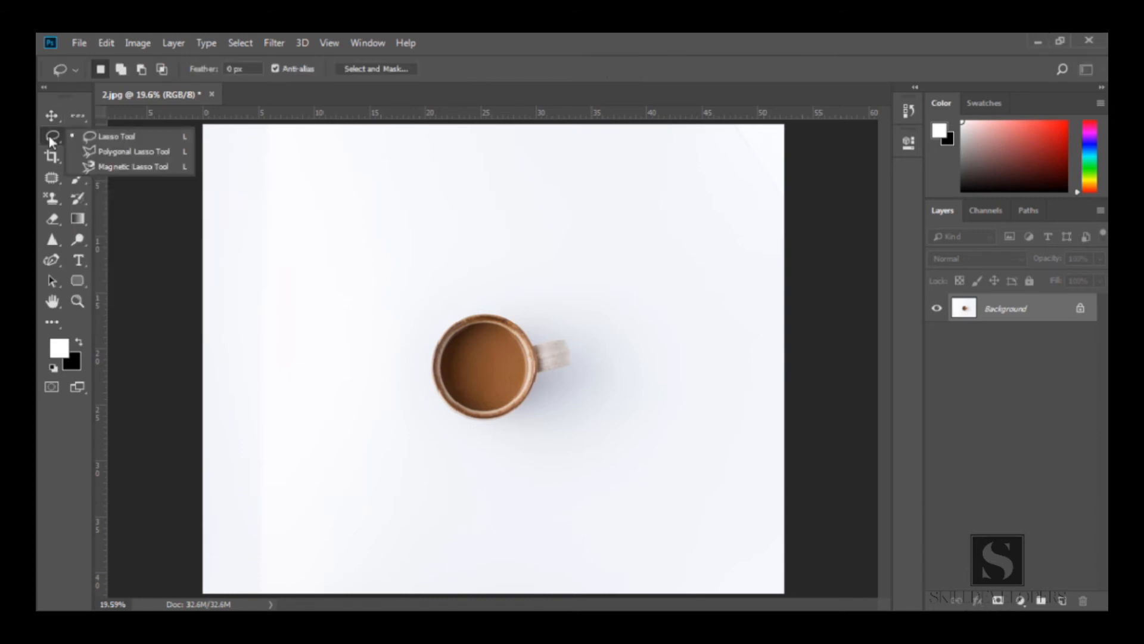
left_click(137, 167)
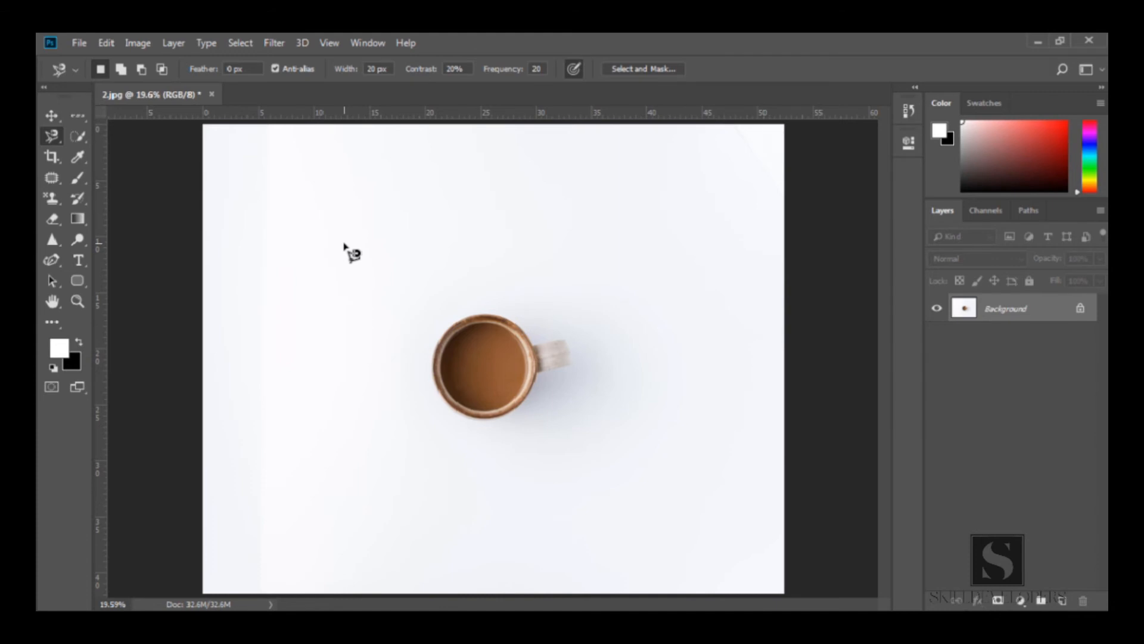
key("shift+l")
key("shift+l")
key("shift+l")
key("shift+l")
key("shift+l")
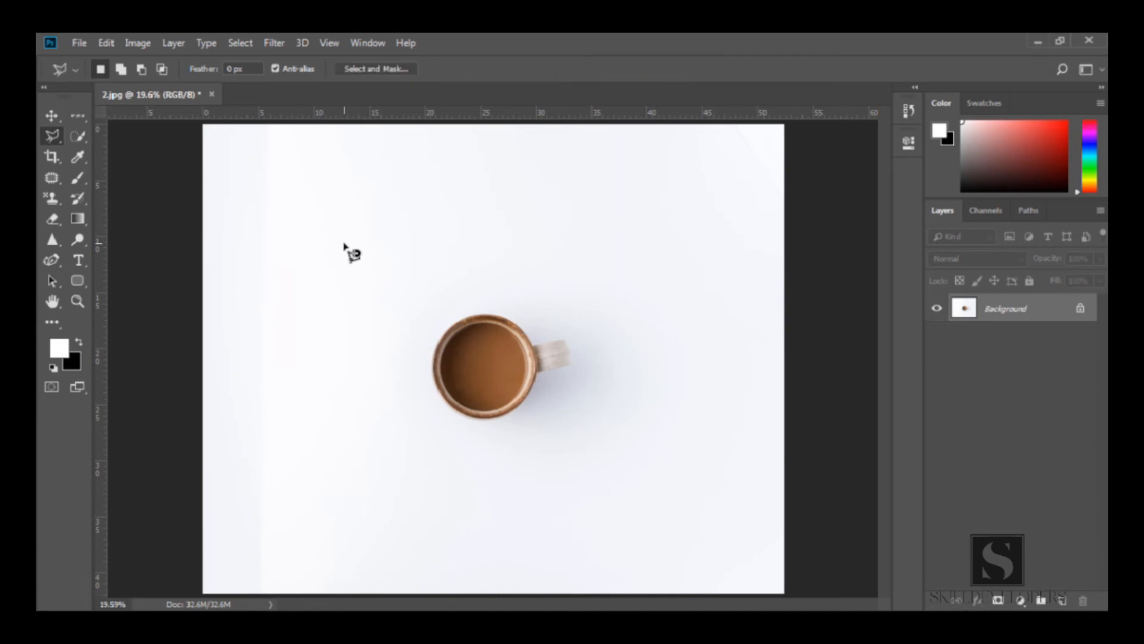
key("shift+l")
key("shift+l")
key("shift+l")
key("shift+l")
key("z")
left_click_drag(488, 322, 488, 322)
left_click(487, 323)
key("l")
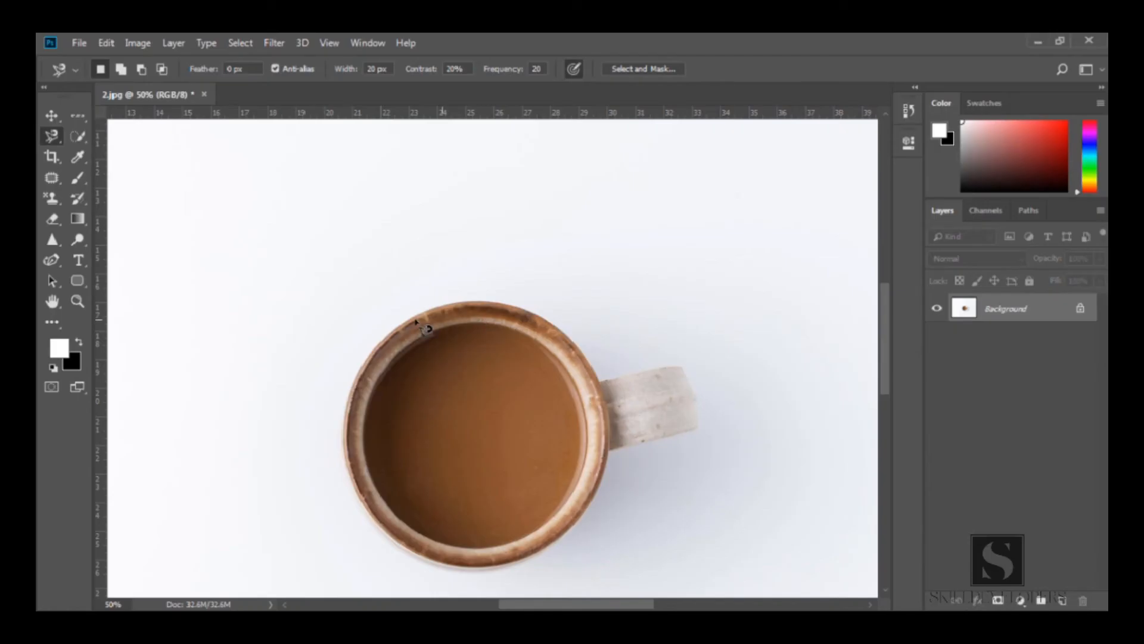
Trace a short magnetic lasso selection along the mug's upper rim, close it, and deselect it
left_click(398, 326)
left_click(500, 285)
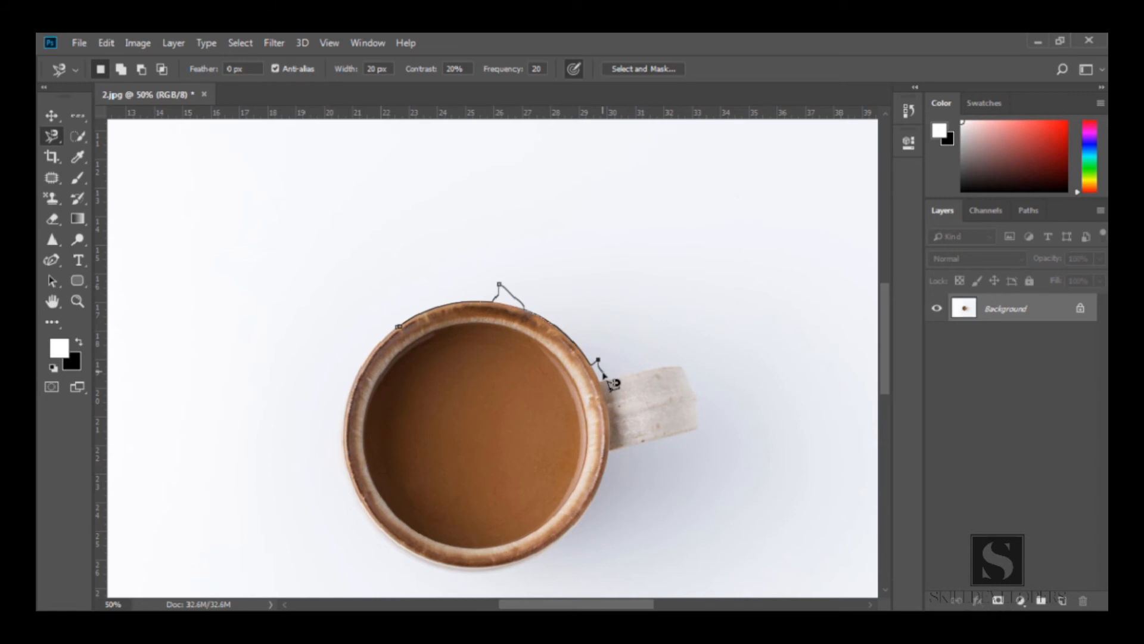
key("Escape")
double_click(602, 382)
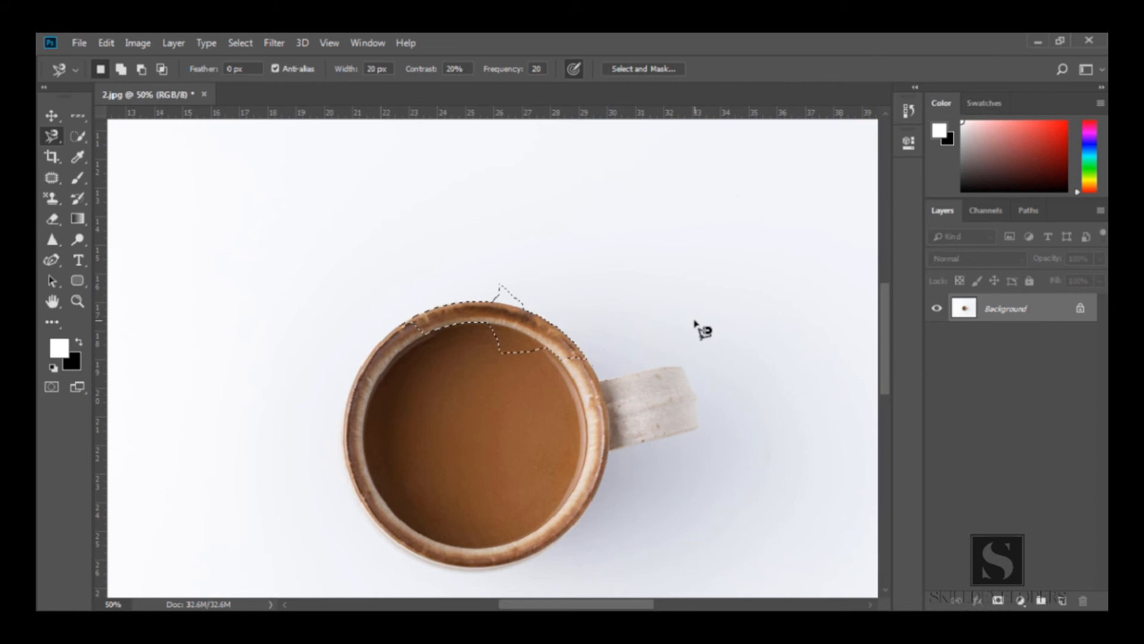
key("ctrl+d")
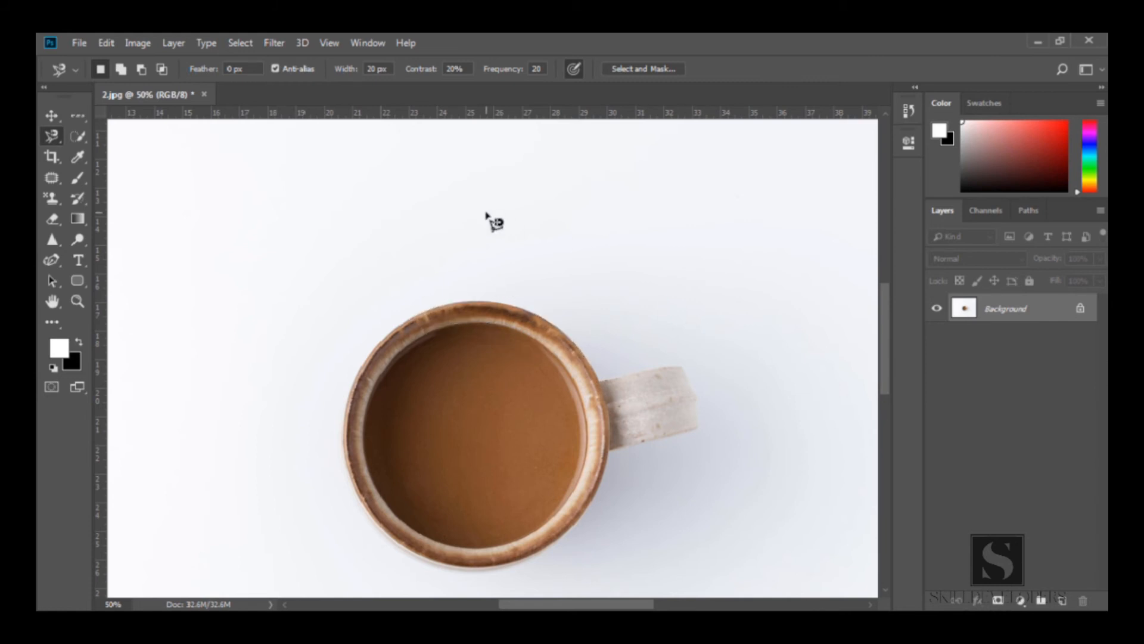
Trace another magnetic lasso loop above the rim toward the handle, close it, and deselect it
left_click(375, 347)
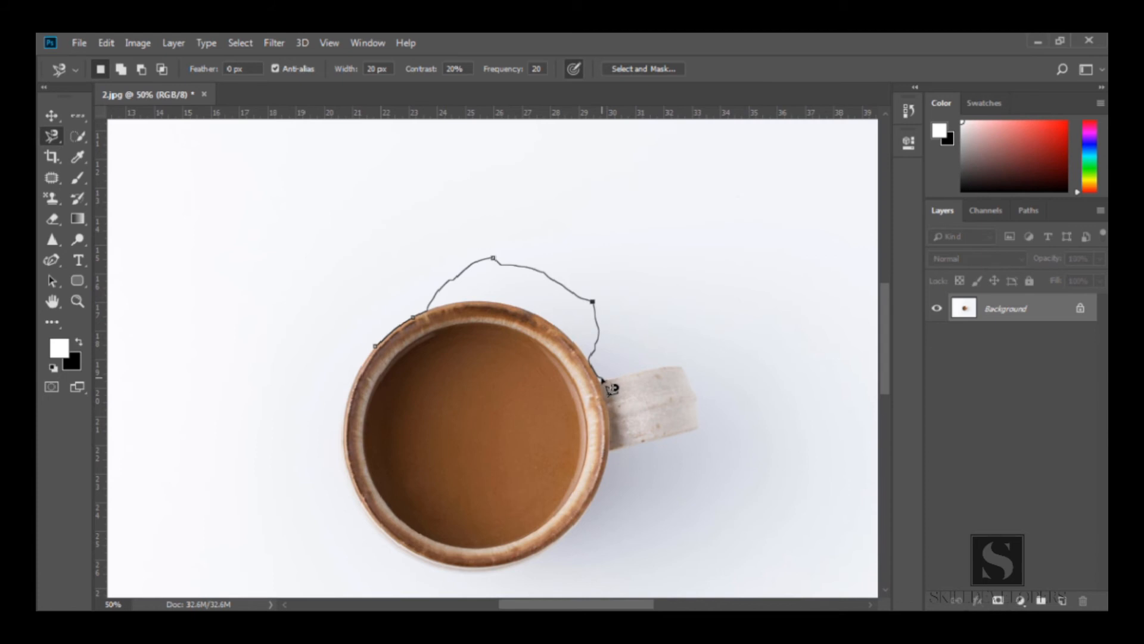
double_click(612, 388)
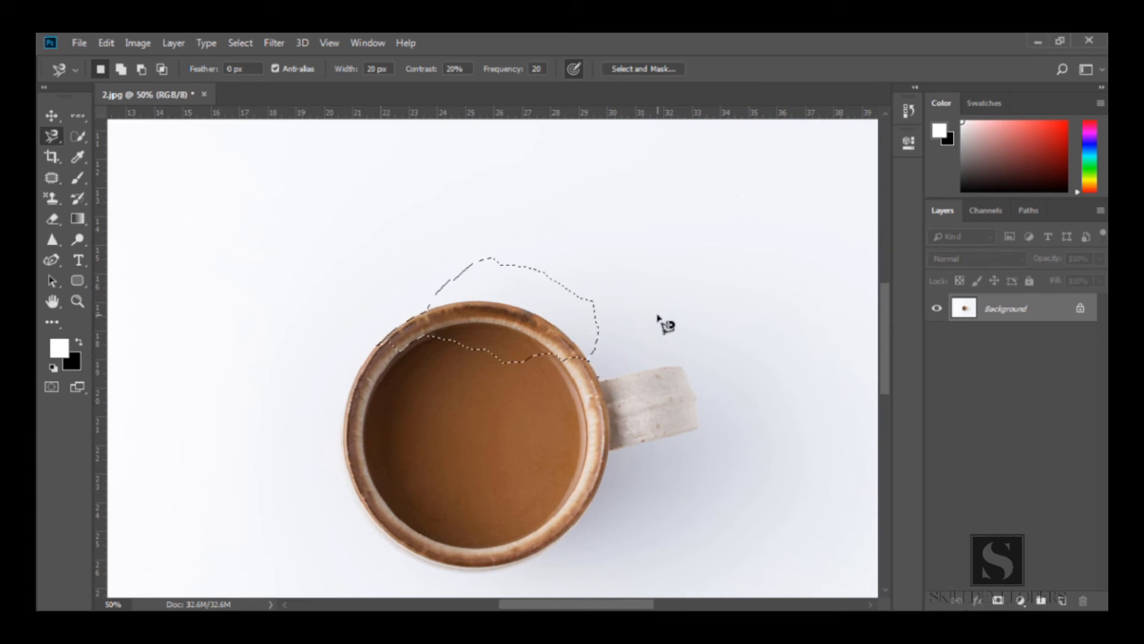
key("ctrl+d")
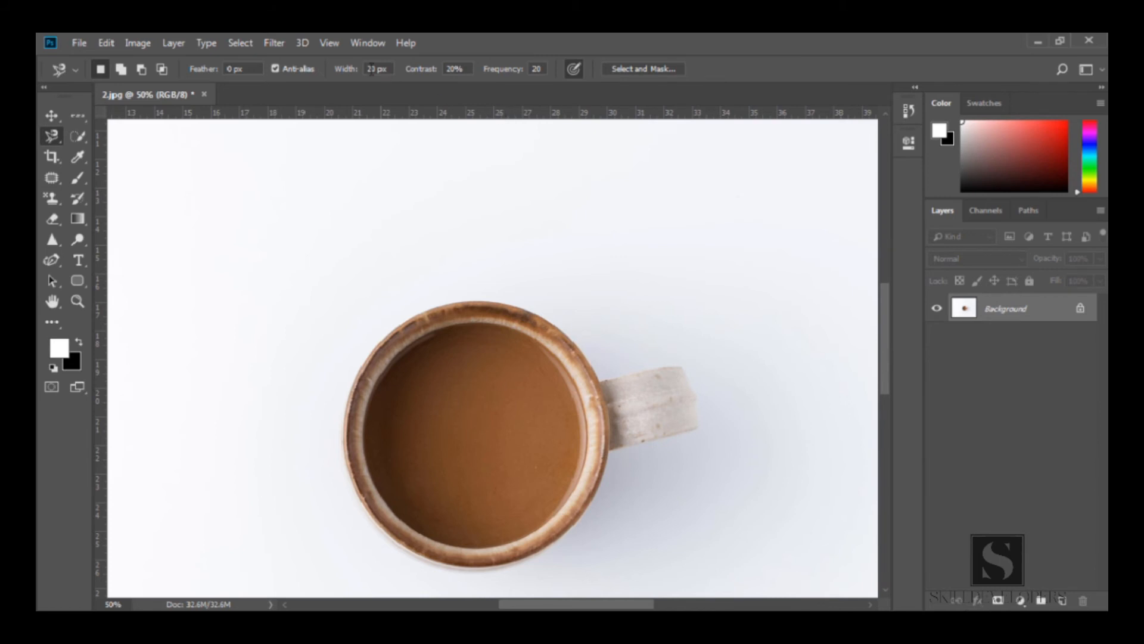
Set the magnetic lasso Width to 100 px and try tracing a wide loop around the mug
left_click(366, 358)
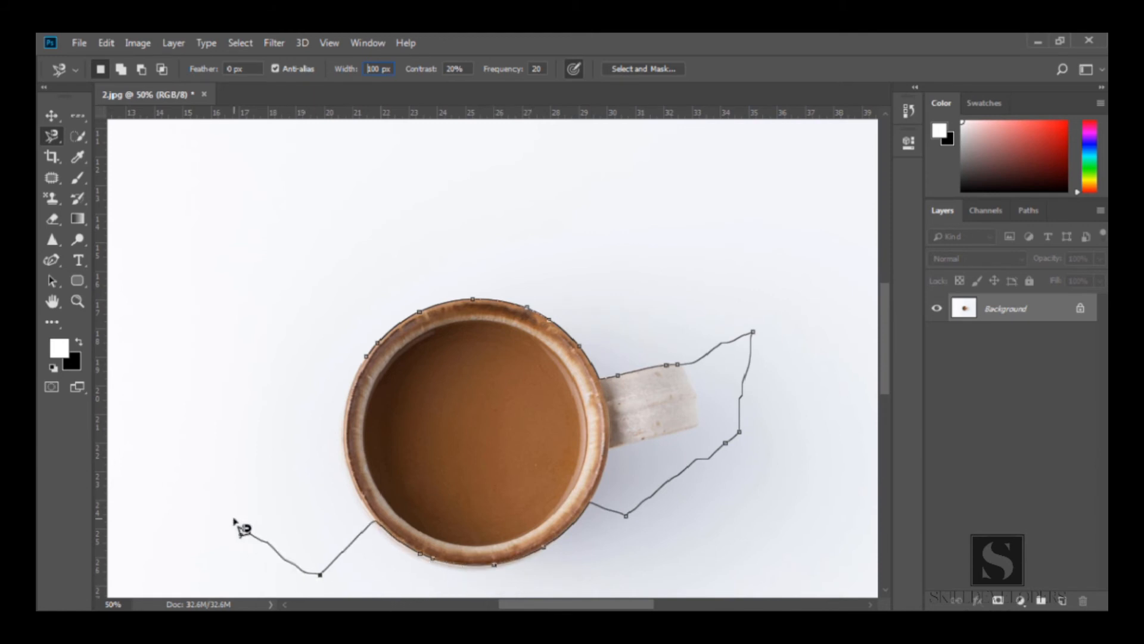
left_click(367, 357)
key("ctrl+c")
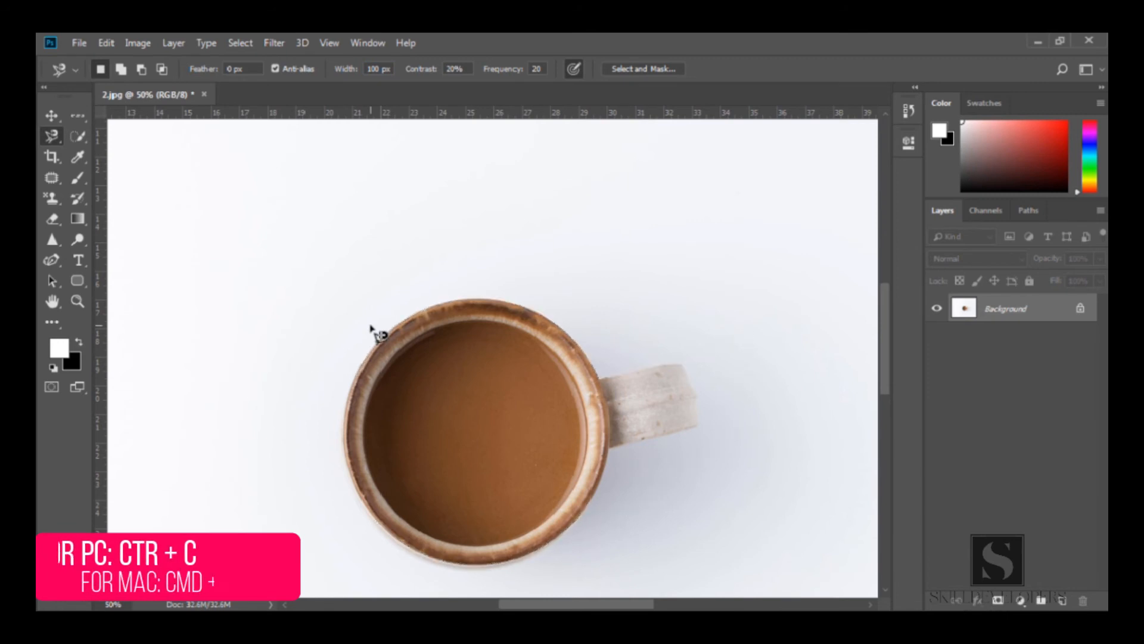
Trace a magnetic lasso outline from the rim to below the handle, close it, and deselect it
left_click(379, 339)
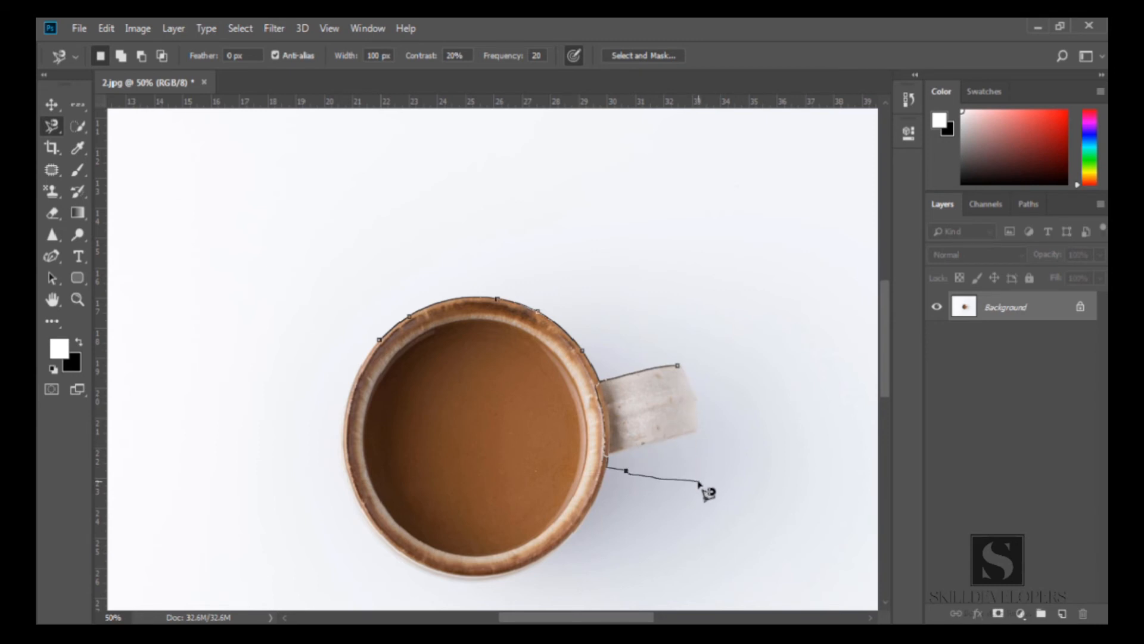
double_click(699, 481)
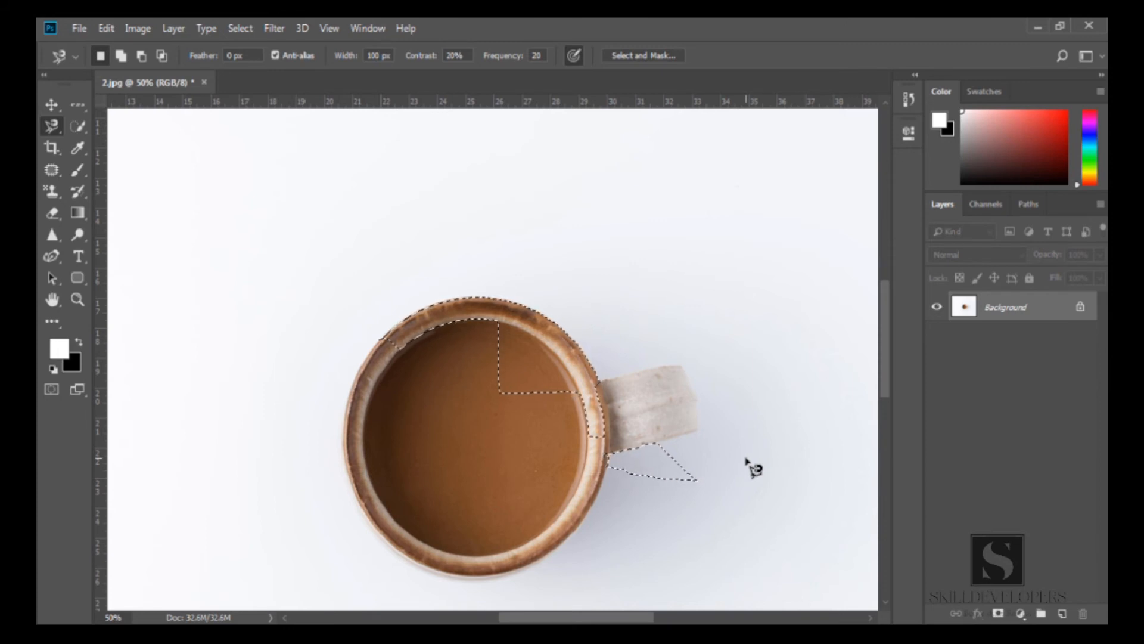
key("ctrl+d")
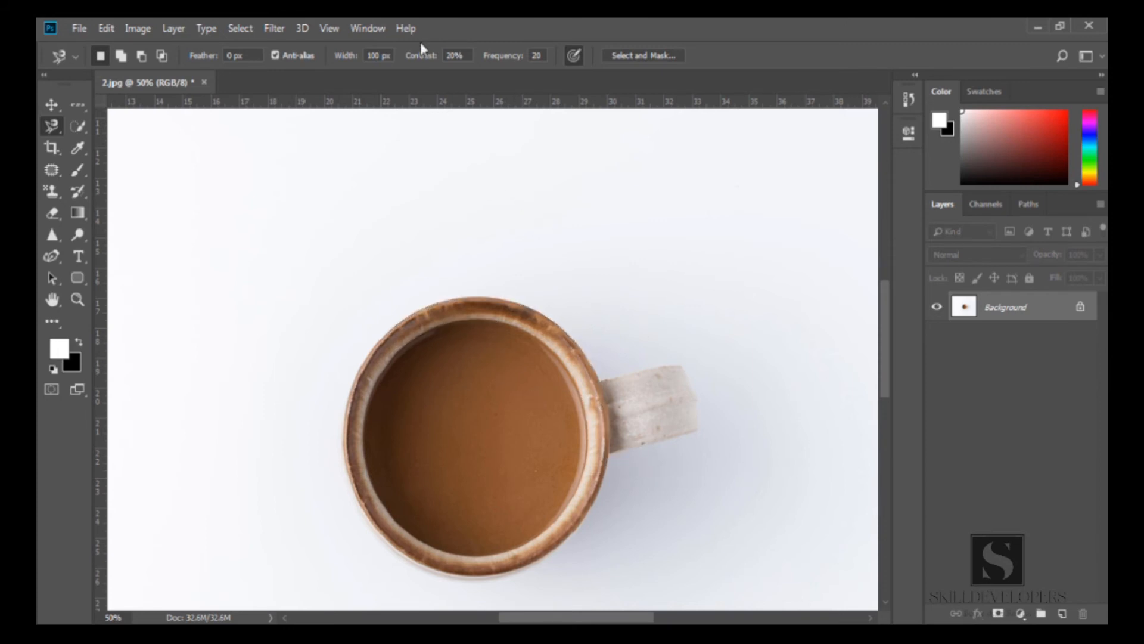
Set the magnetic lasso Contrast to 100% and start a trace around the mug, cancelling it
left_click_drag(417, 59, 453, 69)
left_click_drag(481, 69, 482, 69)
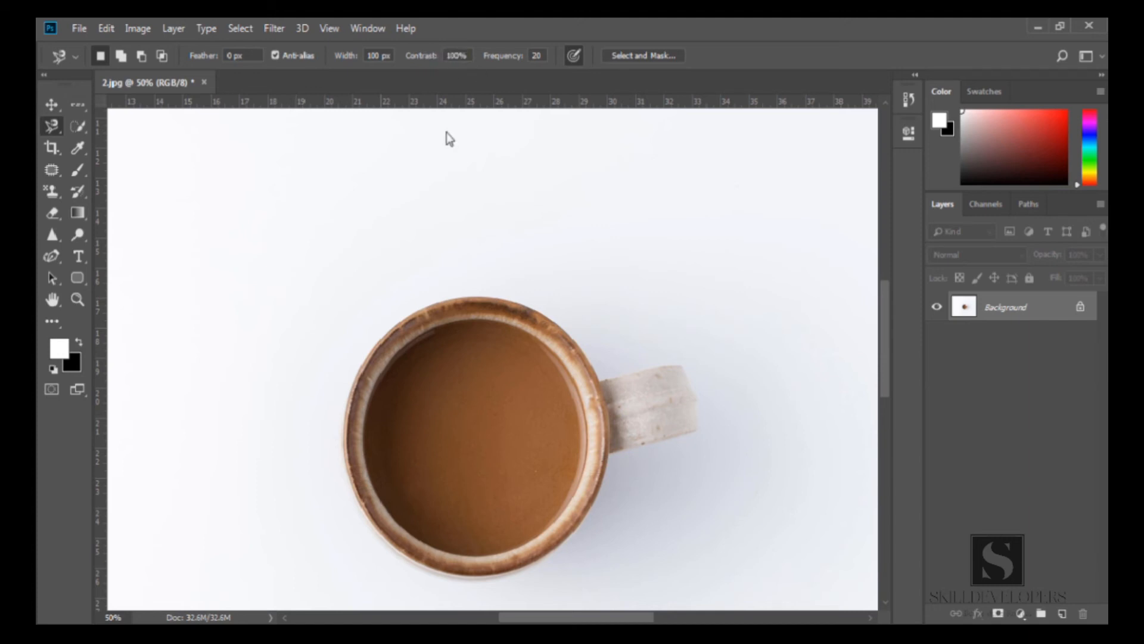
left_click(412, 311)
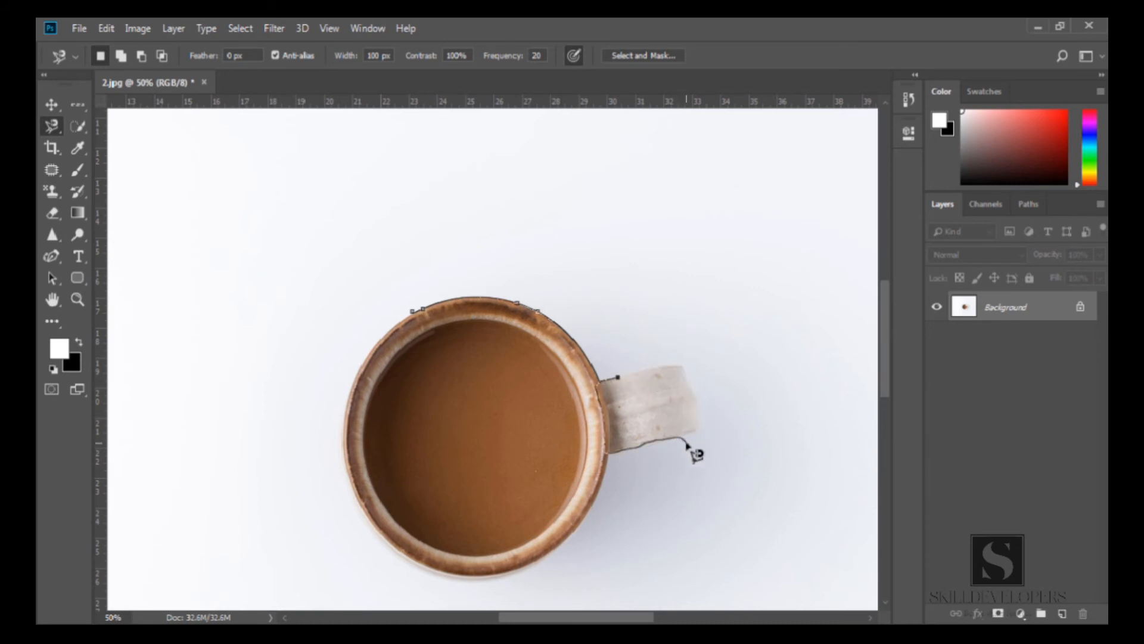
key("Escape")
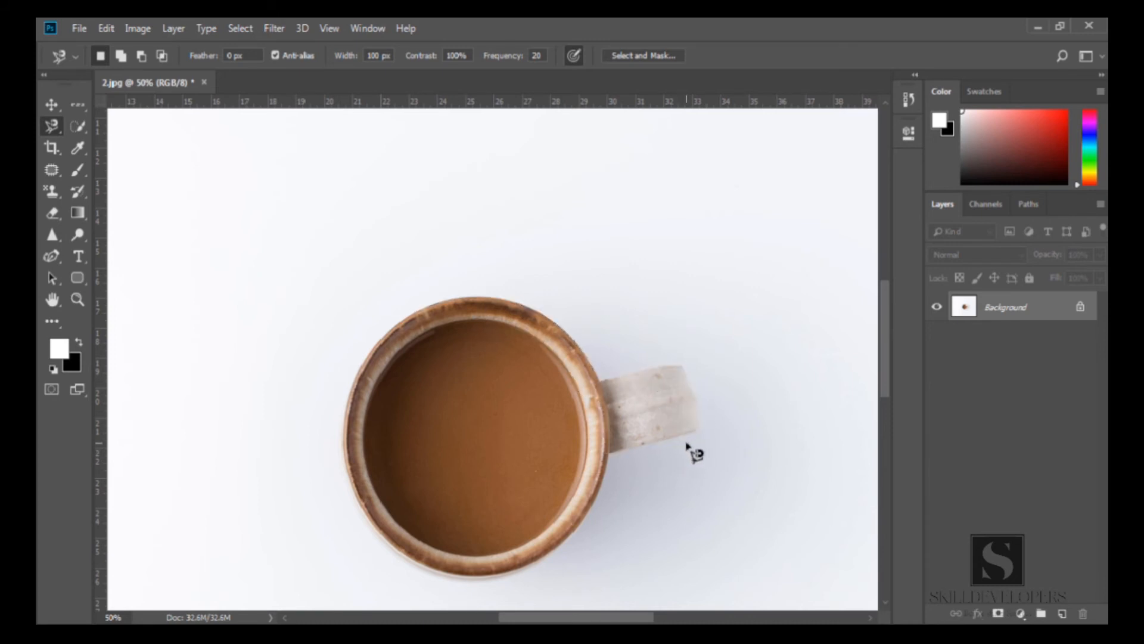
Set the Frequency to 100 and trace a magnetic lasso selection around the whole mug and handle
left_click_drag(495, 62, 598, 58)
left_click(447, 300)
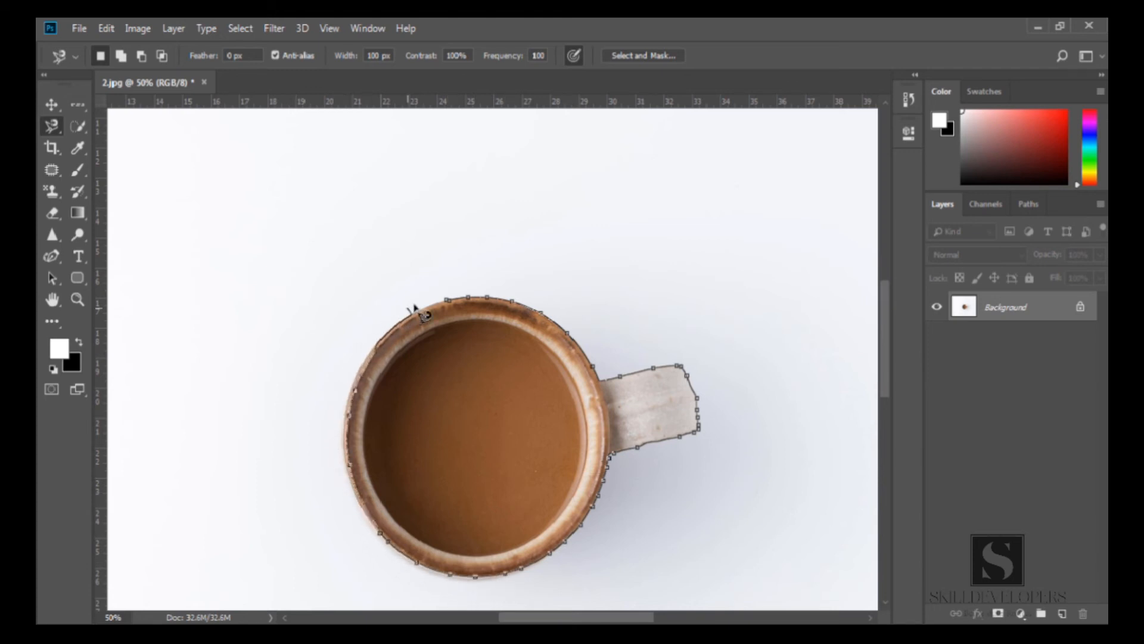
left_click(448, 305)
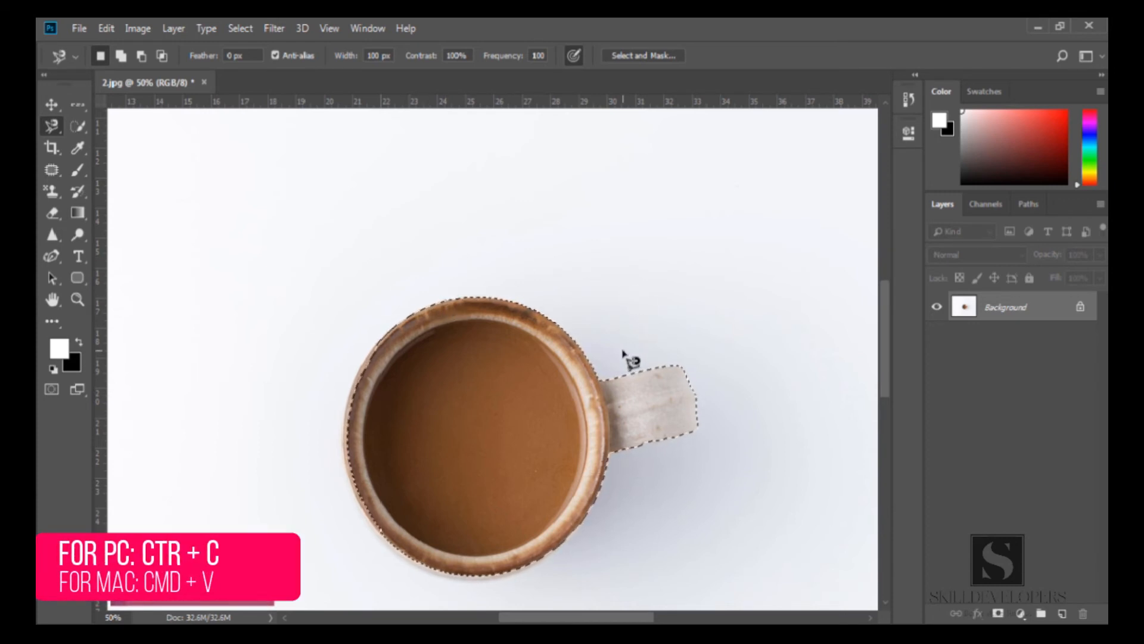
Copy and paste the selected mug onto a new layer and view it fitted on screen
key("ctrl+c")
key("ctrl+v")
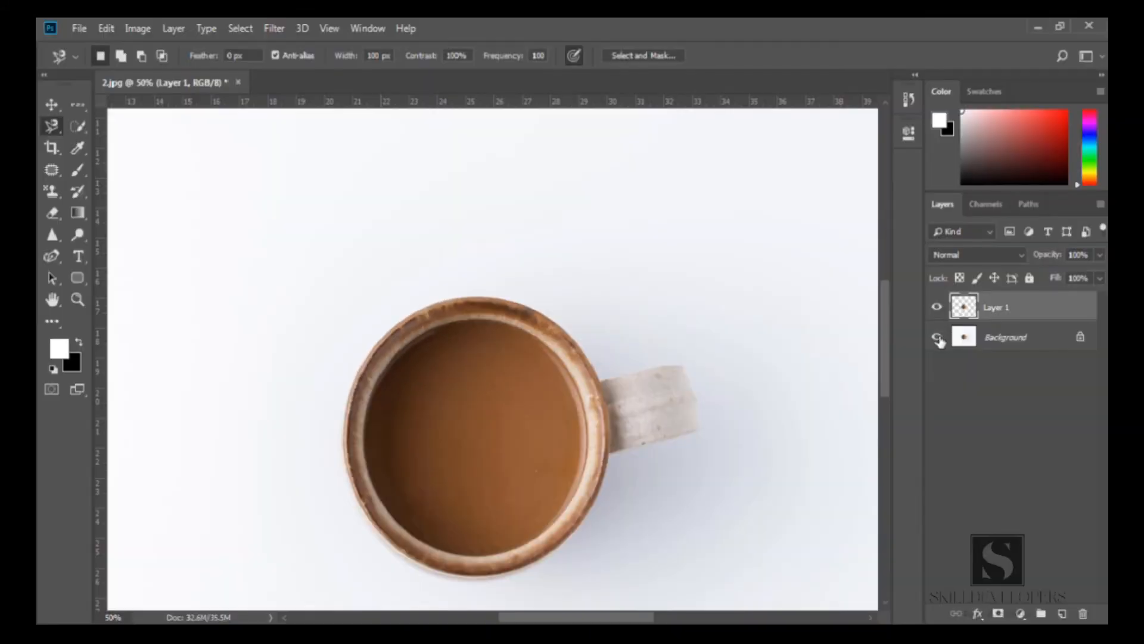
left_click(938, 338)
left_click(938, 338)
left_click(938, 338)
left_click(938, 338)
left_click(938, 339)
left_click(939, 338)
key("z")
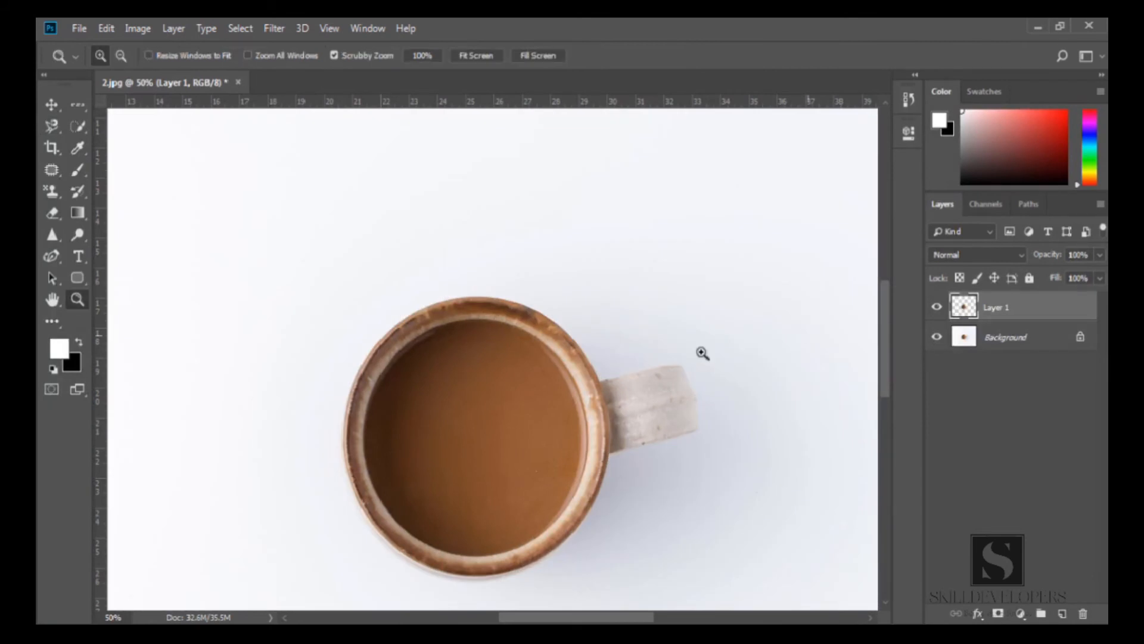
left_click(568, 419, "alt")
key("ctrl+0")
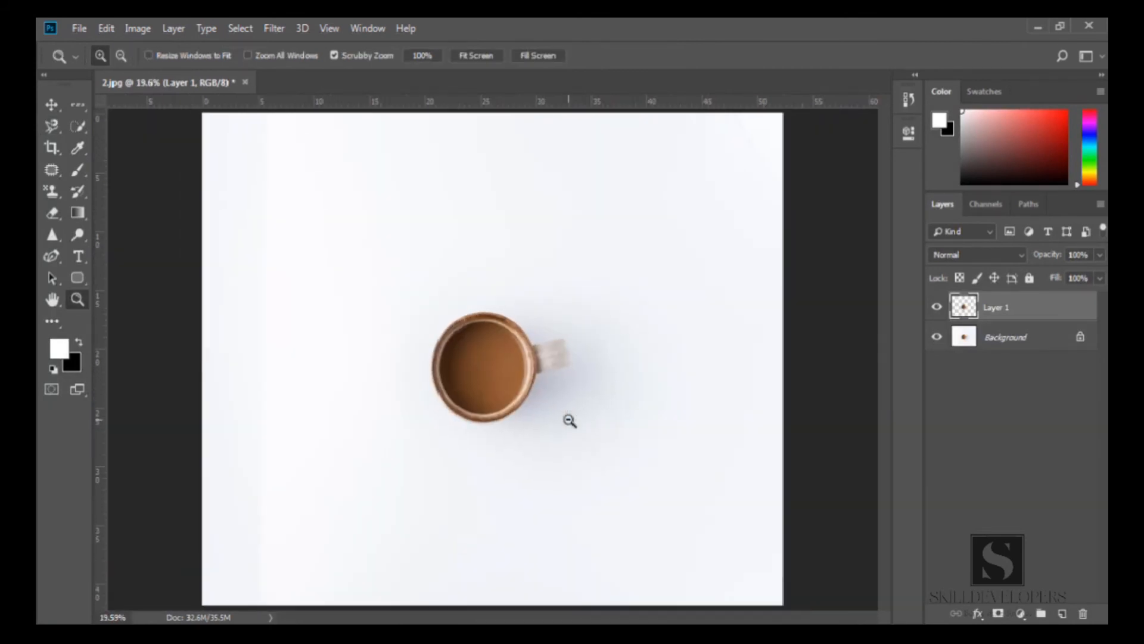
key("v")
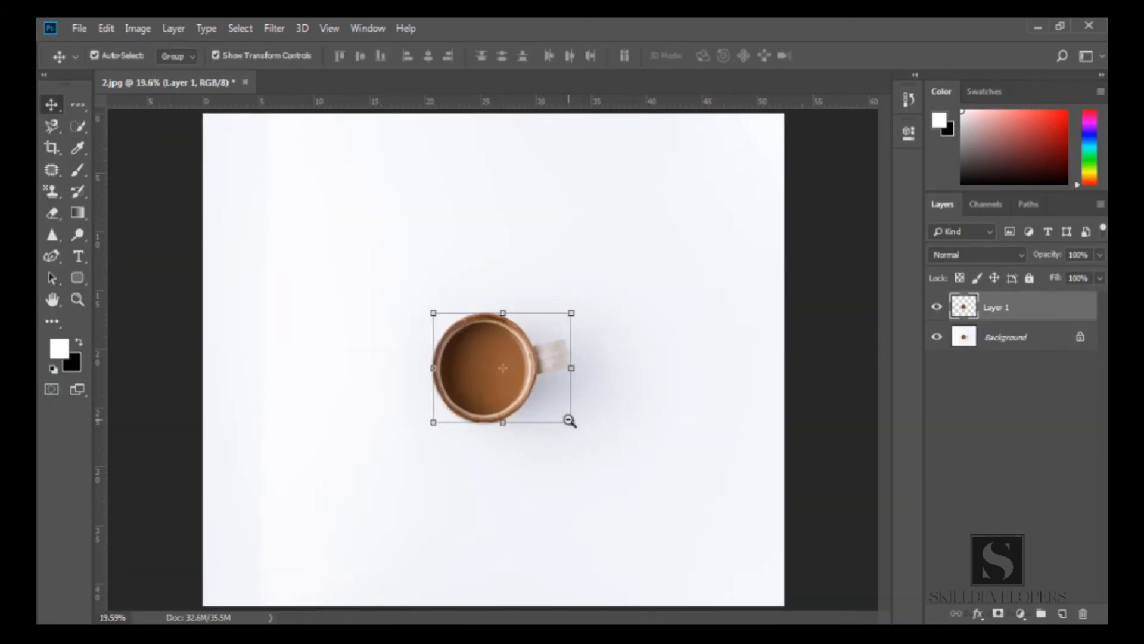
left_click(654, 389)
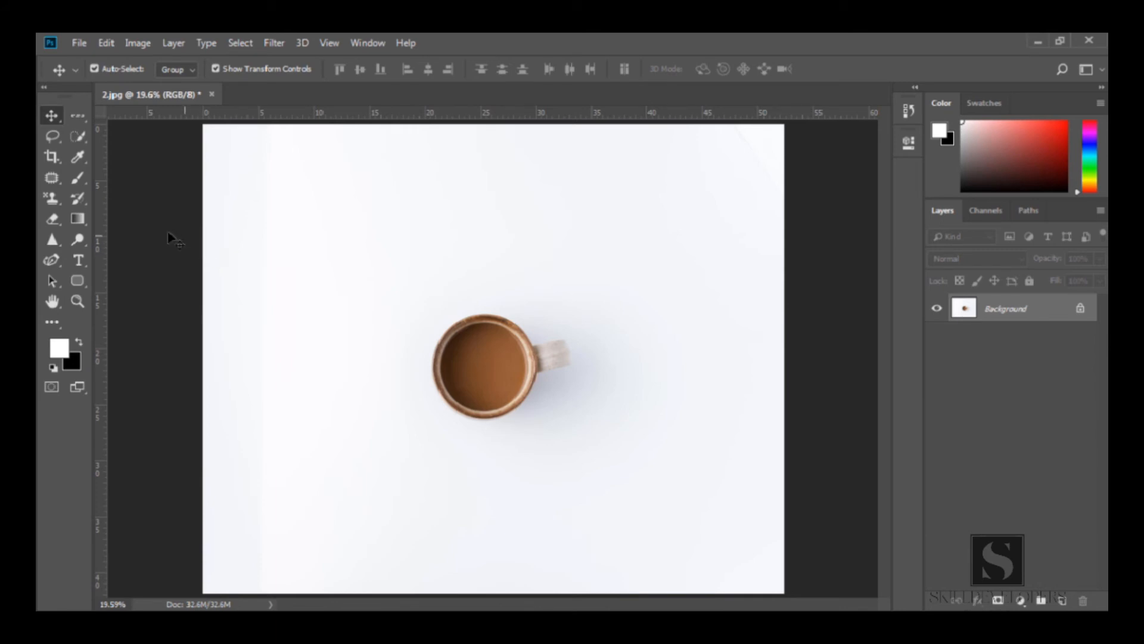
Switch to the Quick Selection Tool and brush a selection over the mug's coffee, rim and handle
left_click(74, 138)
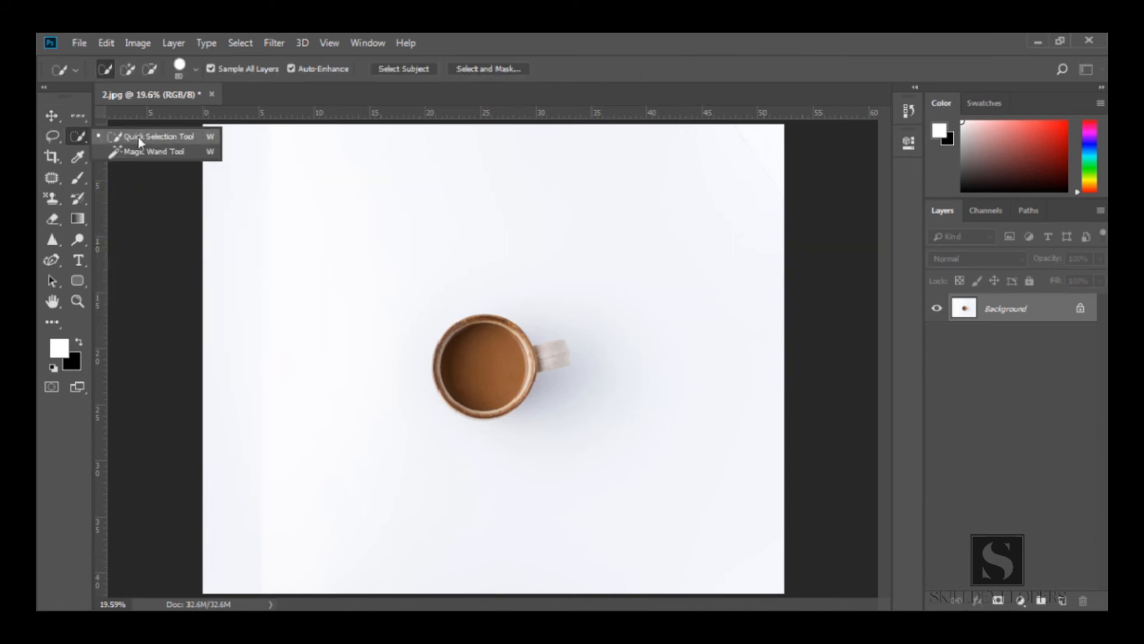
left_click(202, 137)
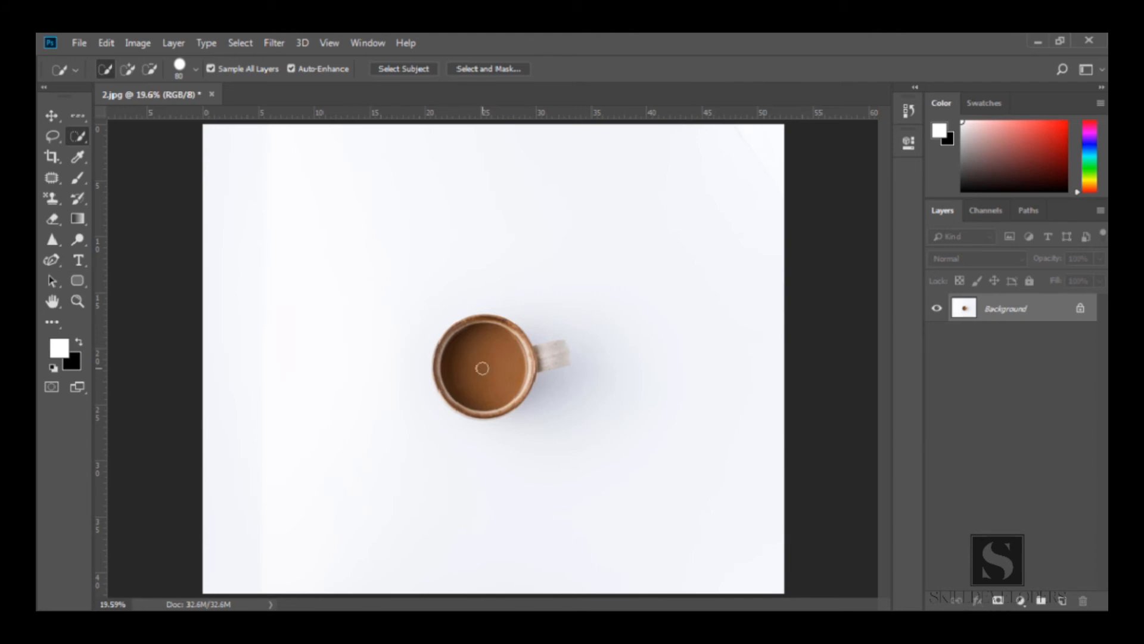
left_click_drag(477, 360, 487, 370)
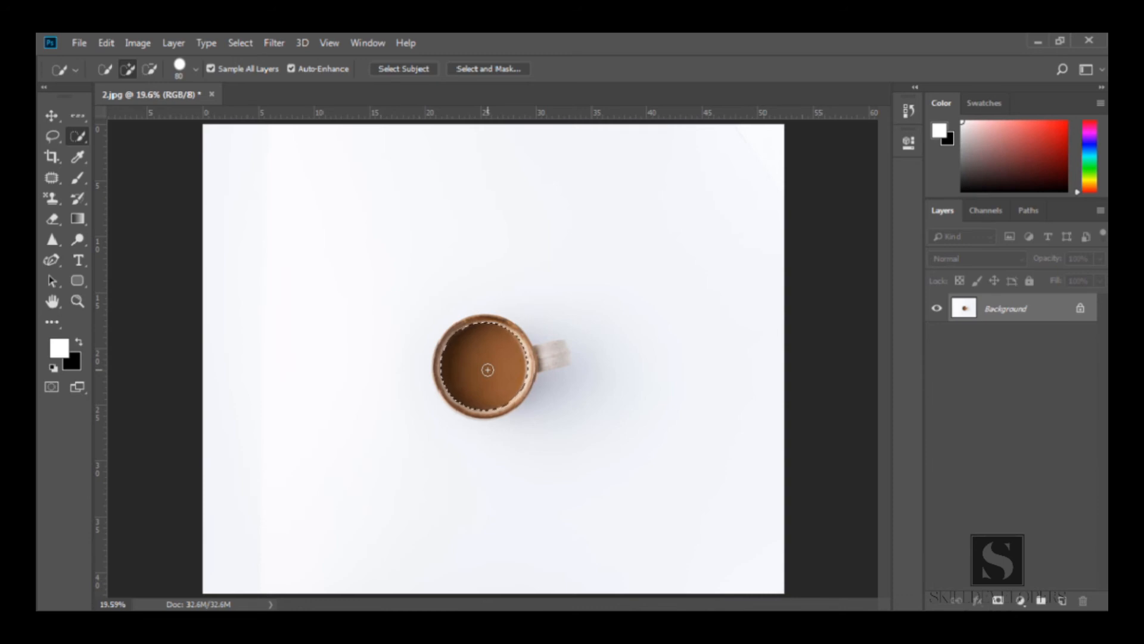
key("ctrl+d")
mouse_move(483, 324)
left_mouse_down()
mouse_move(447, 358)
mouse_move(451, 388)
mouse_move(493, 395)
left_mouse_up()
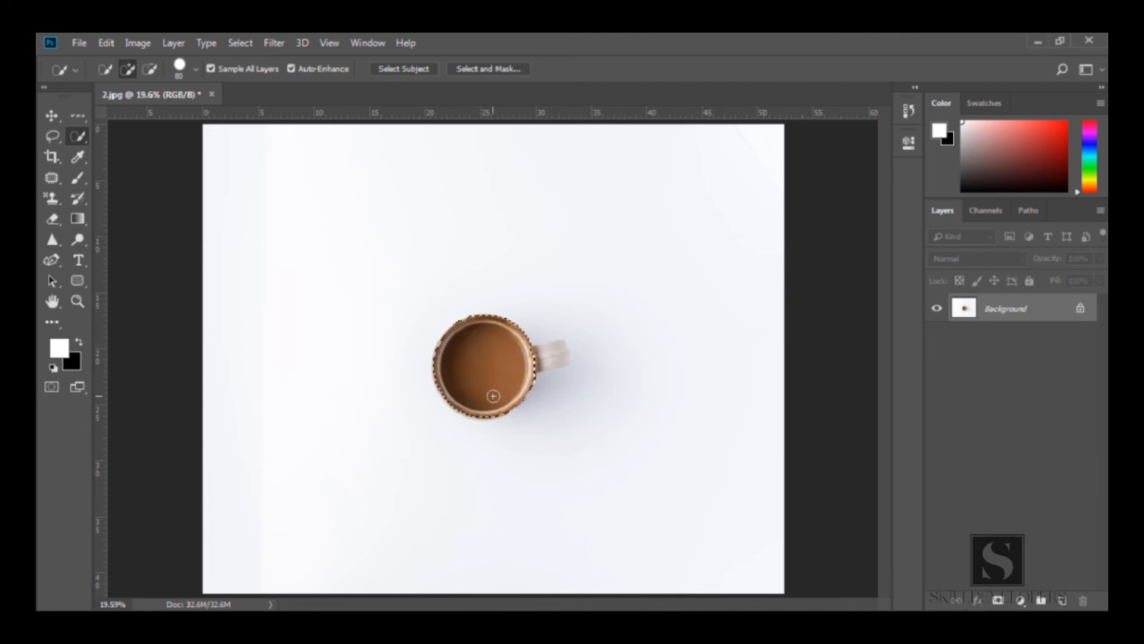
left_click_drag(543, 356, 556, 353)
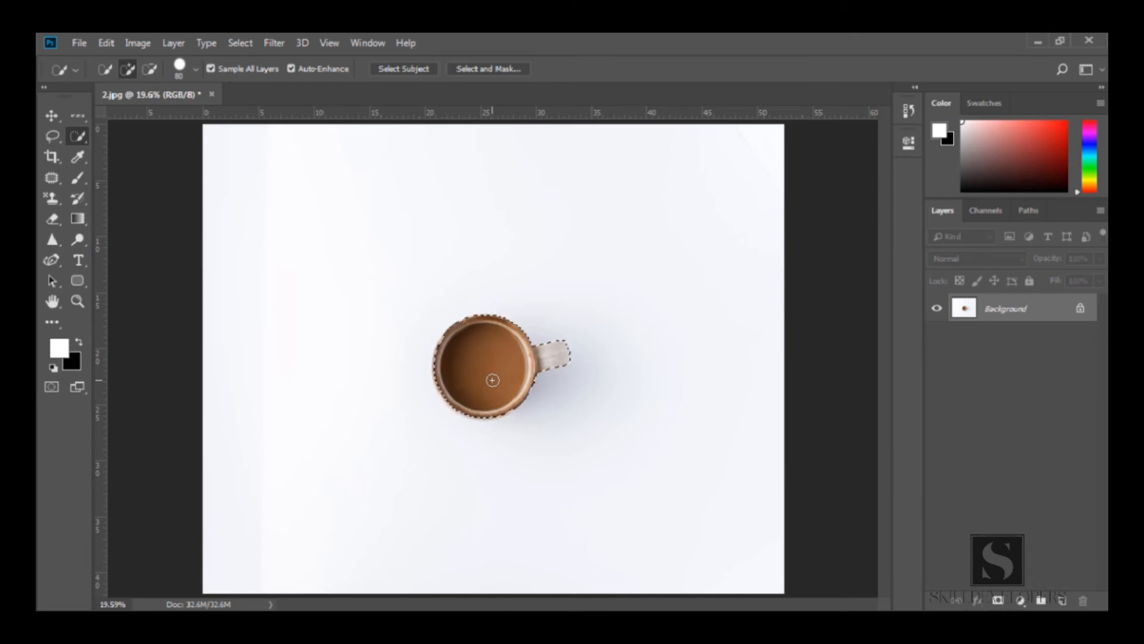
Duplicate the selected mug onto a new layer and hide the Background layer
key("z")
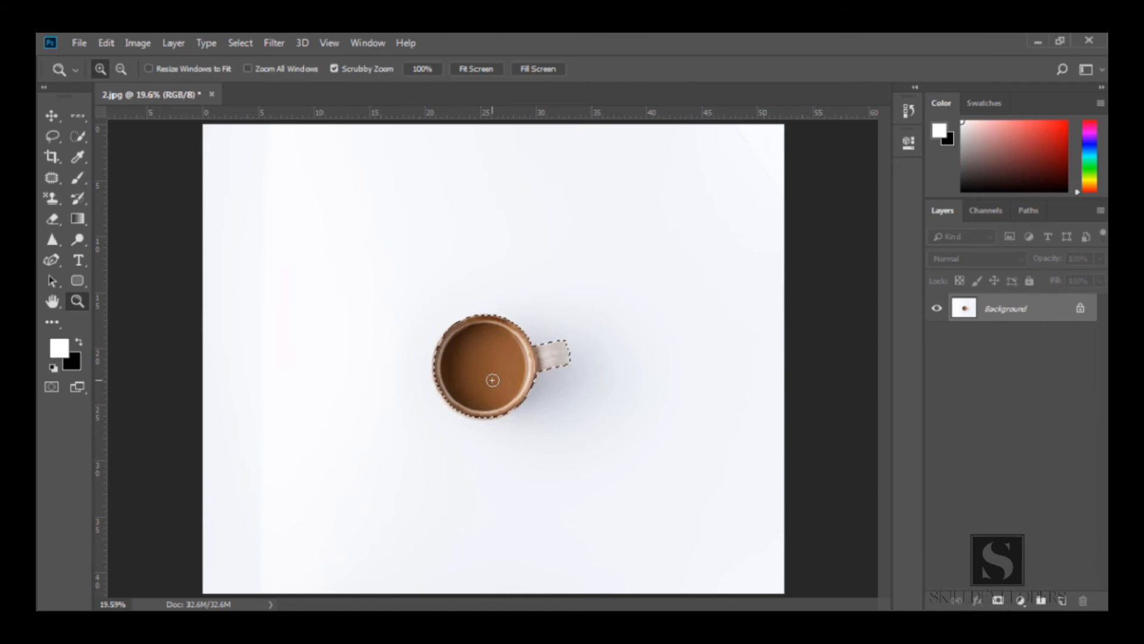
left_click(493, 379)
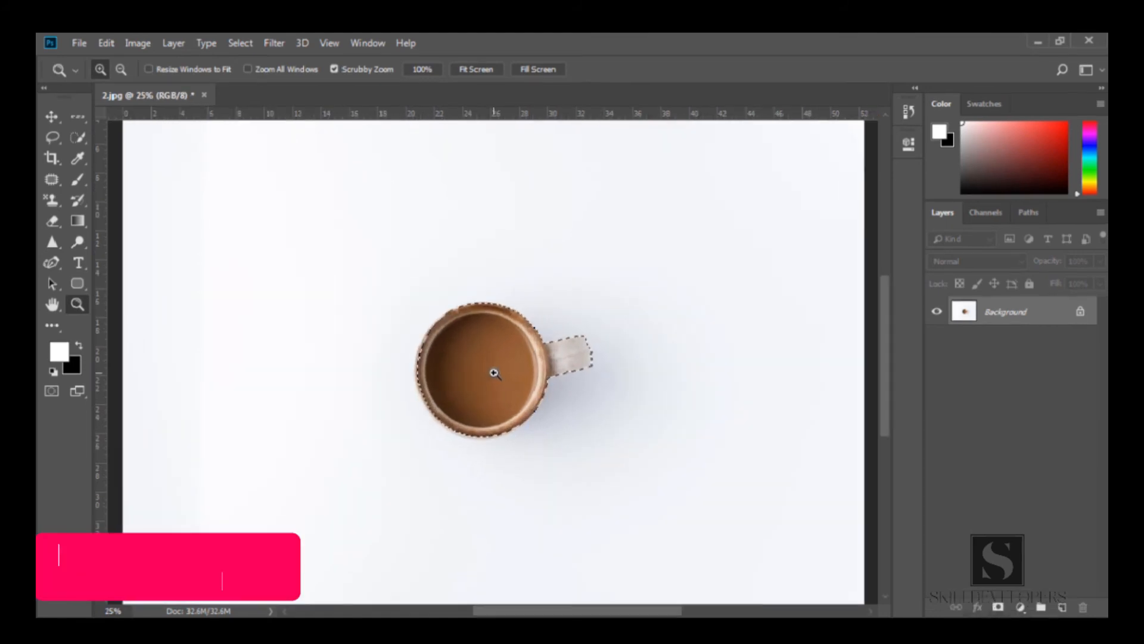
key("ctrl+plus")
key("ctrl+plus")
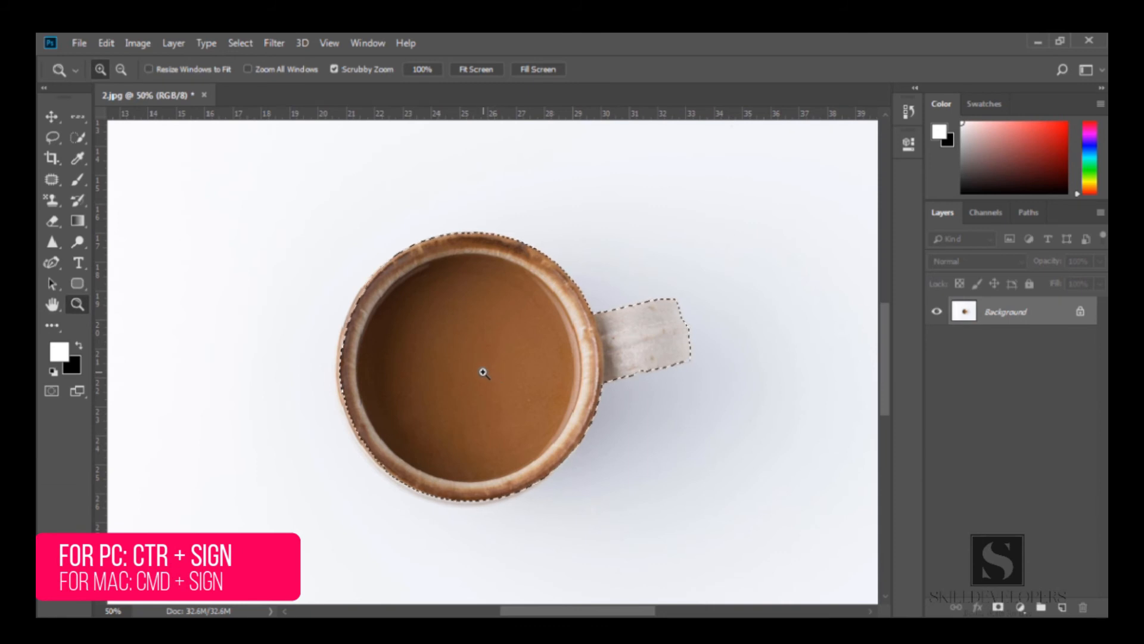
key("ctrl+plus")
key("w")
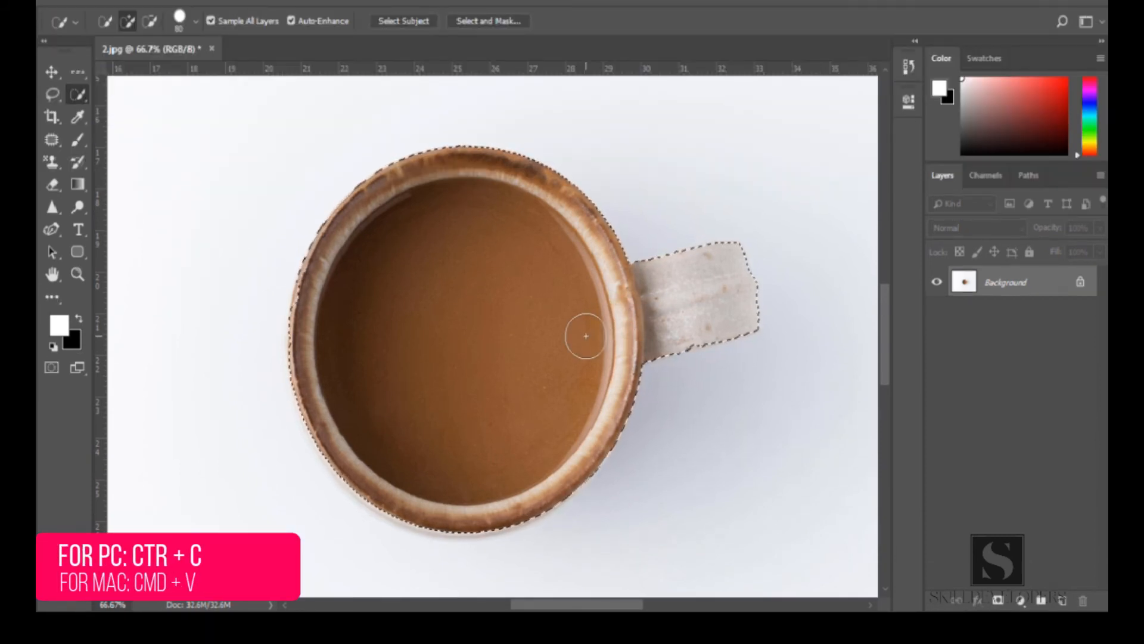
key("ctrl+j")
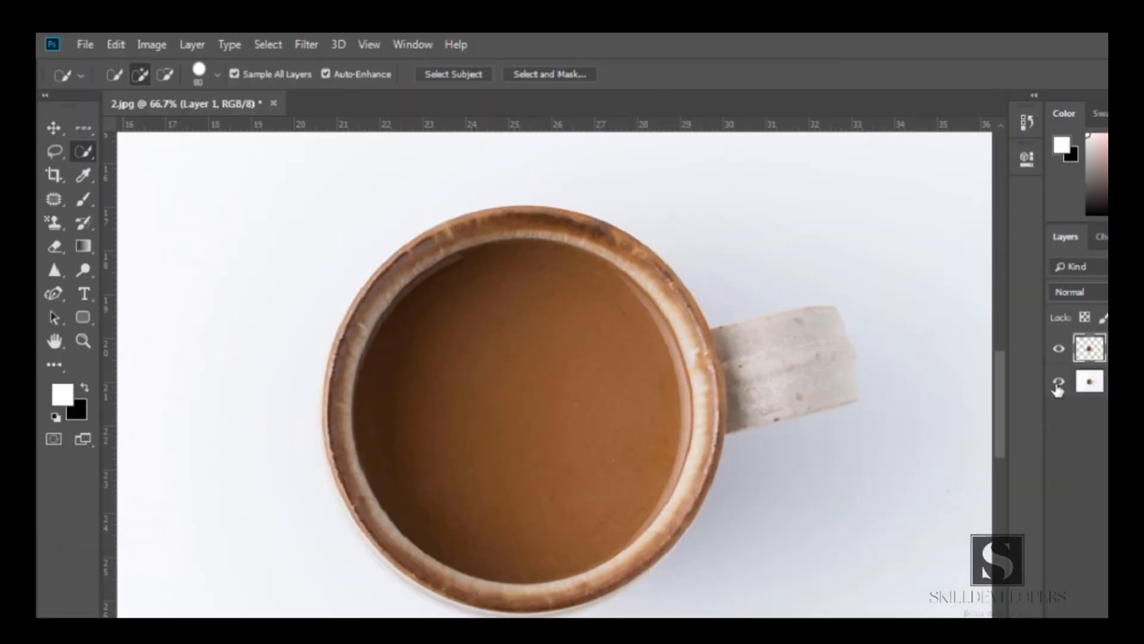
left_click(937, 312)
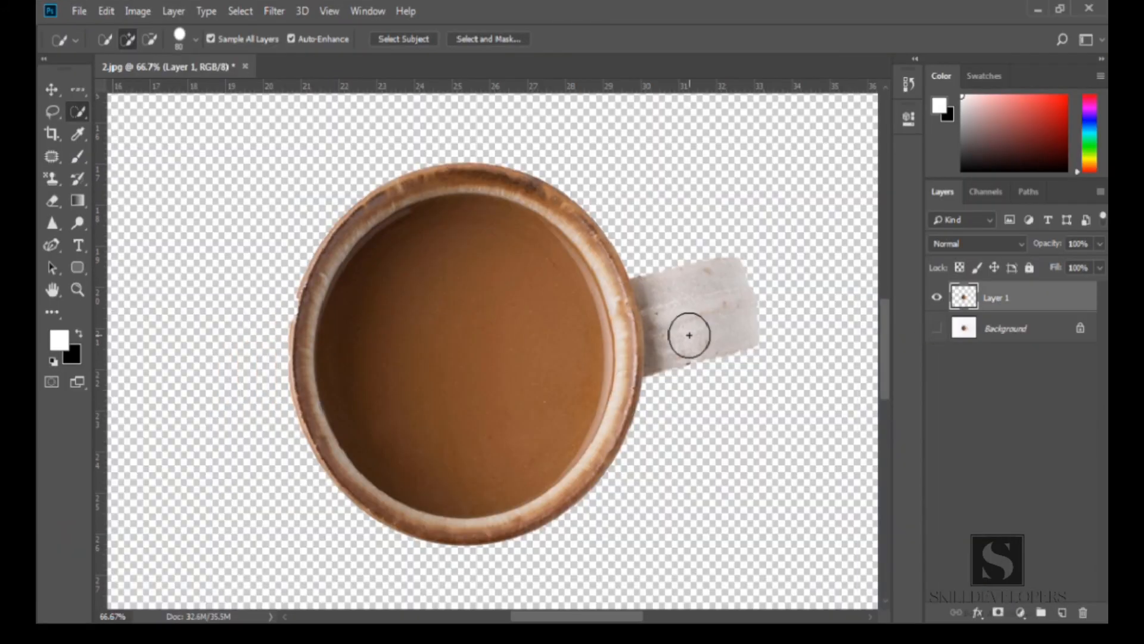
Undo the duplication of the mug onto its own layer, restoring the single Background layer
key("z")
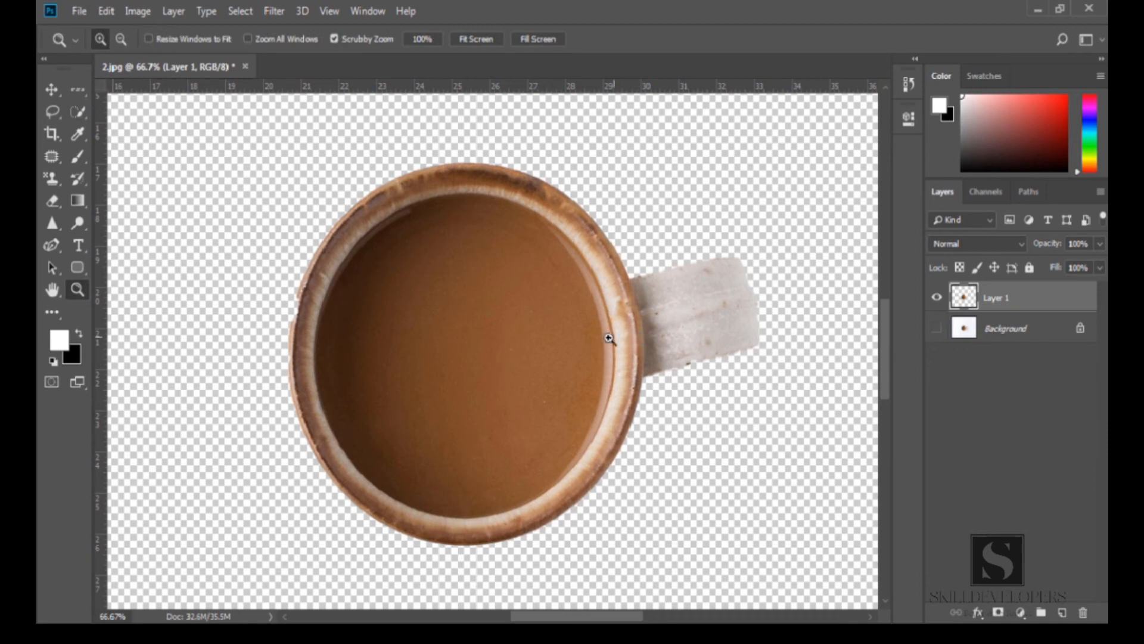
left_click(552, 417)
left_click(524, 404, "alt")
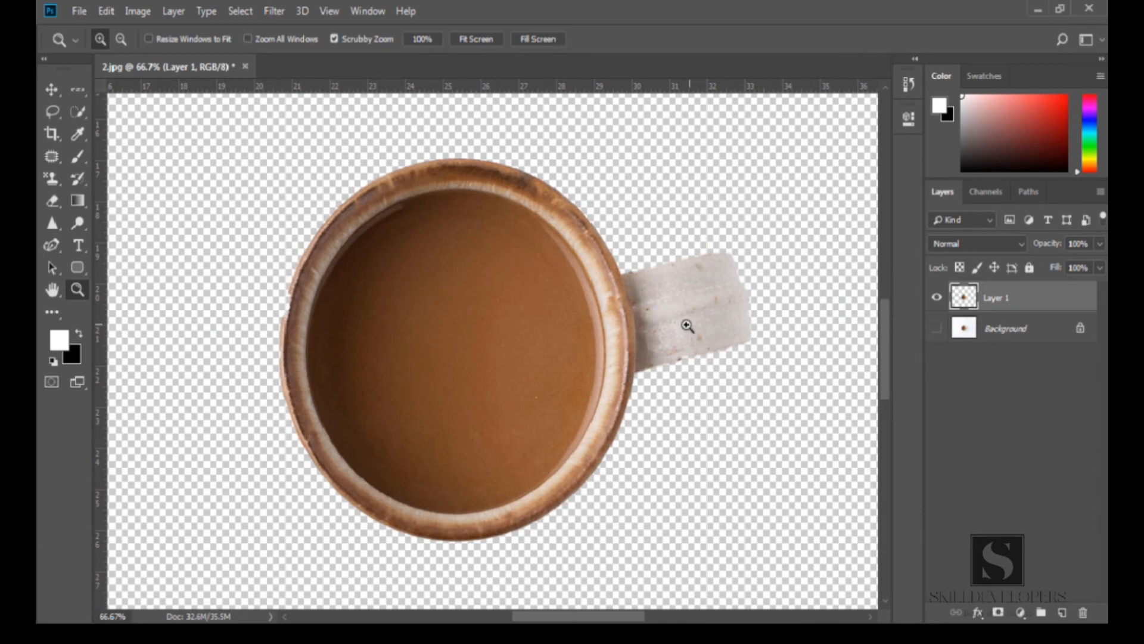
key("w")
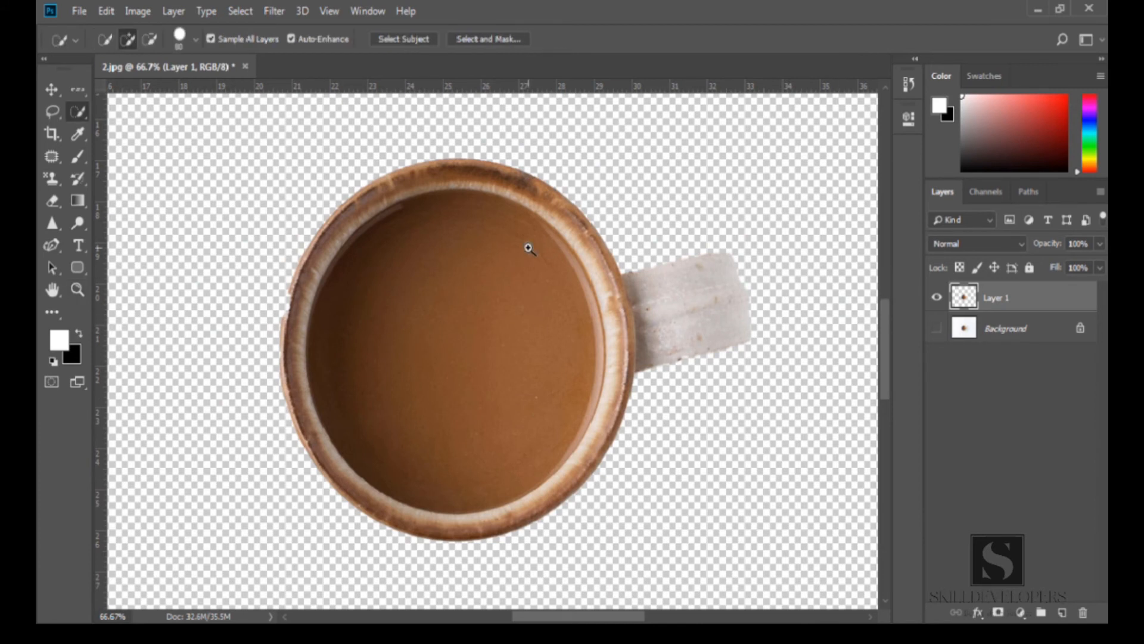
key("ctrl+z")
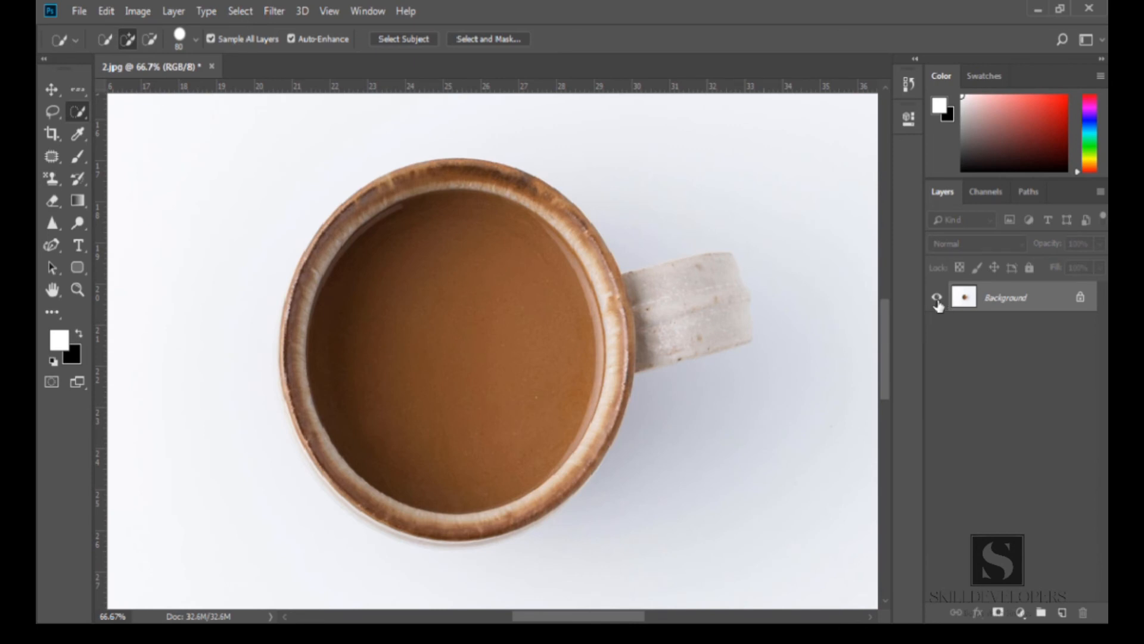
Set the Quick Selection Tool to new-selection mode and its brush size to about 71 px
key("z")
left_click(479, 338, "alt")
left_click(478, 338, "alt")
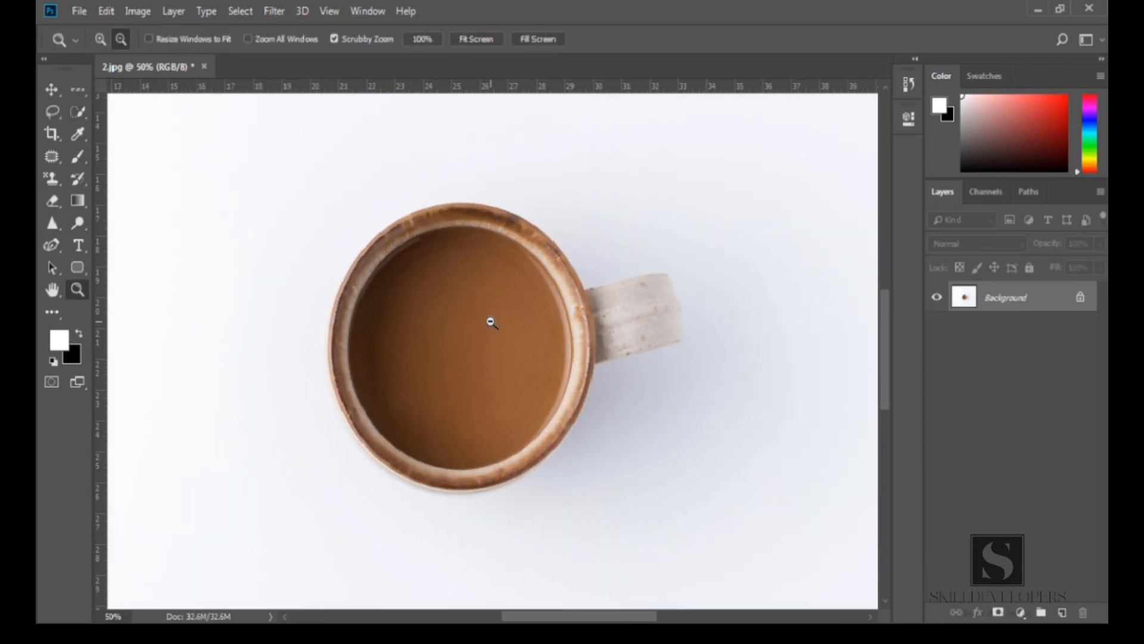
key("w")
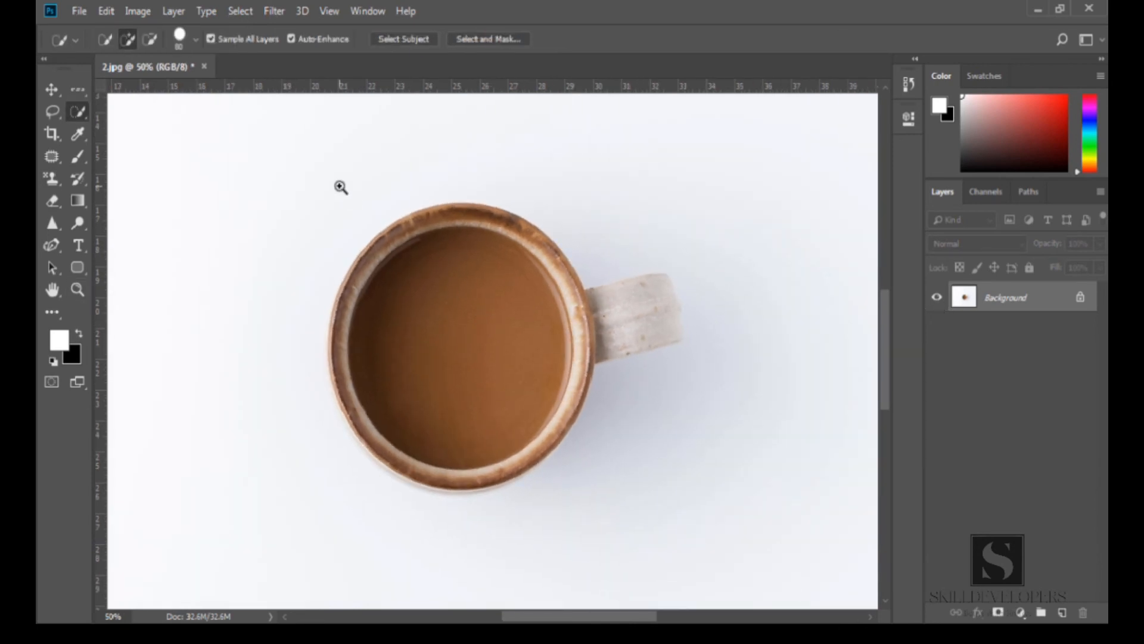
left_click(108, 43)
left_click(195, 40)
left_click_drag(169, 92, 173, 92)
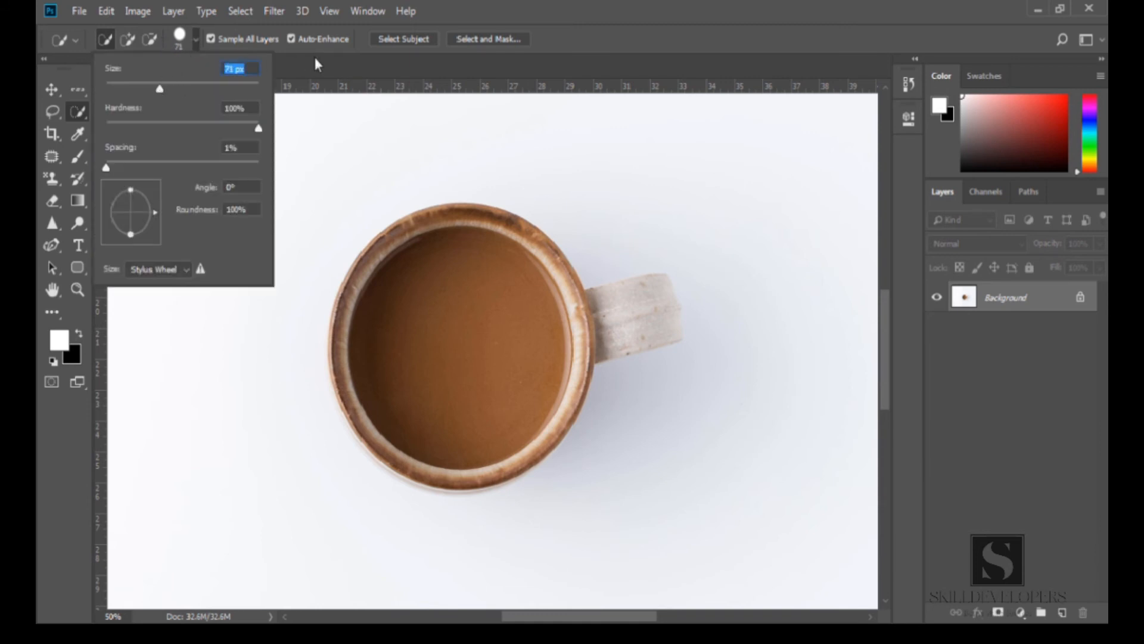
key("Return")
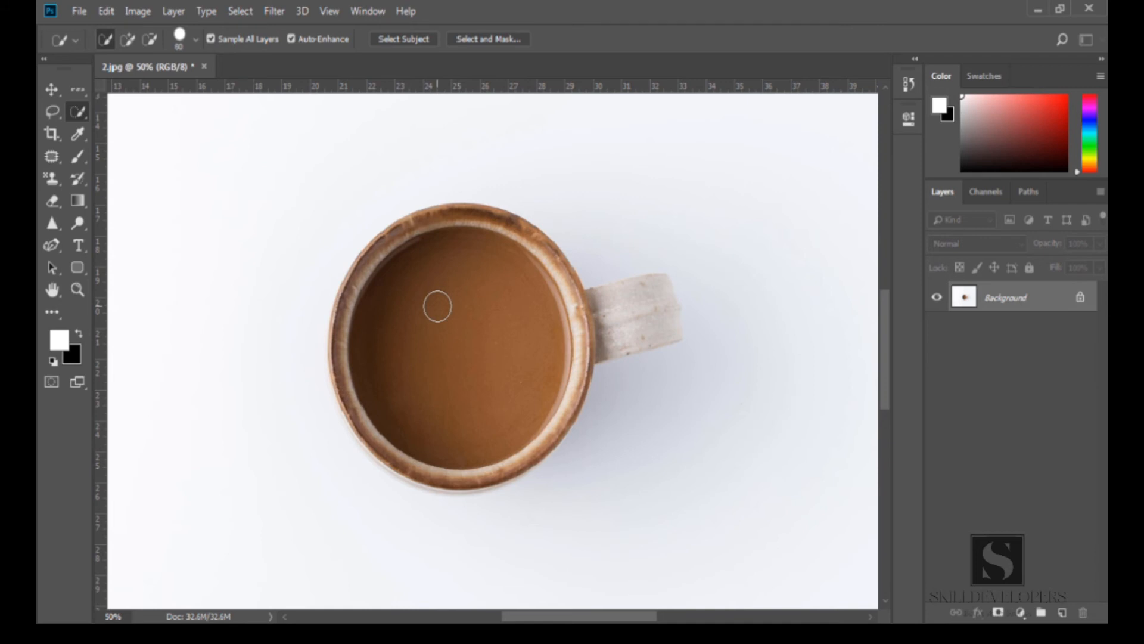
Adjust the brush size and brush a selection over the coffee, the rim and the handle
key("bracketright")
key("bracketright")
key("bracketright")
key("bracketleft")
key("bracketleft")
key("bracketleft")
left_click_drag(437, 306, 448, 312)
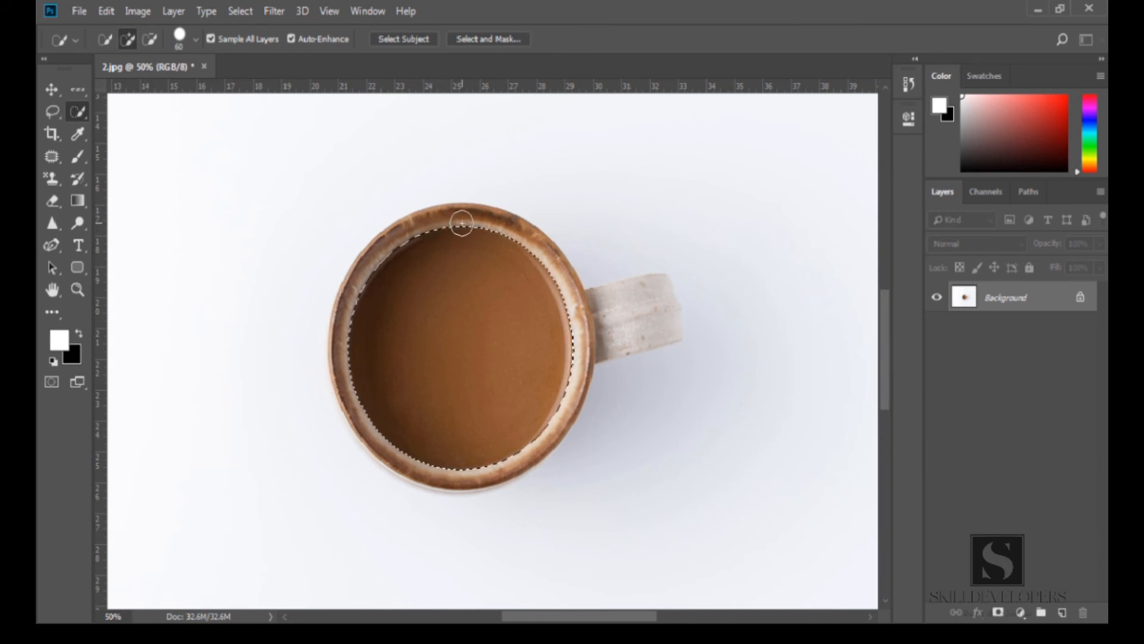
mouse_move(409, 241)
left_mouse_down()
mouse_move(355, 297)
mouse_move(356, 369)
mouse_move(383, 436)
mouse_move(468, 447)
left_mouse_up()
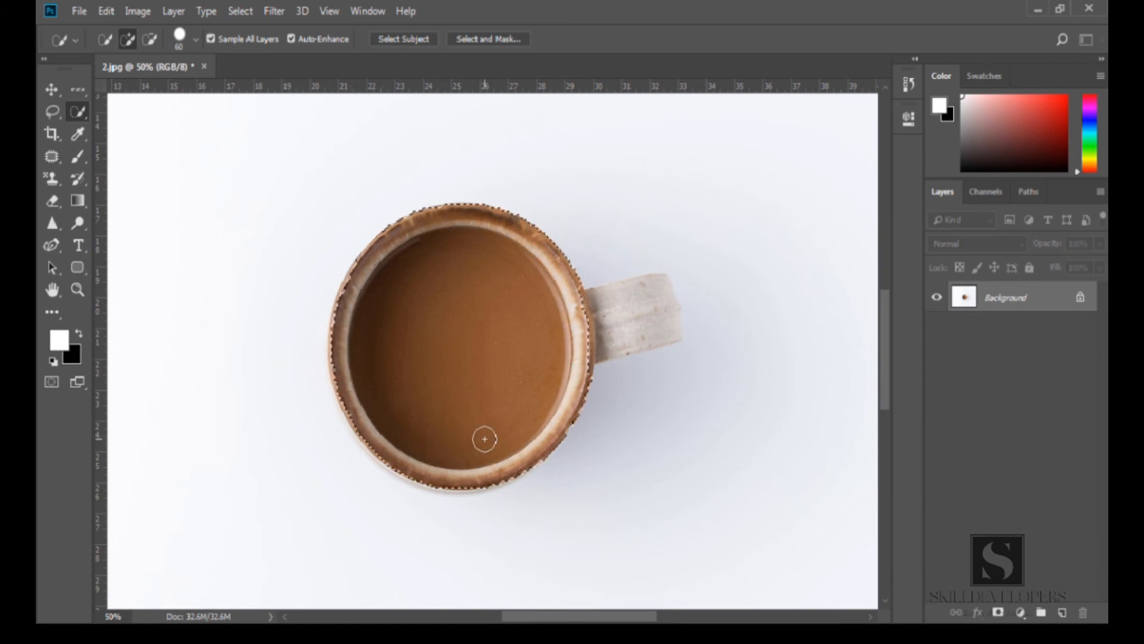
left_click_drag(614, 305, 651, 298)
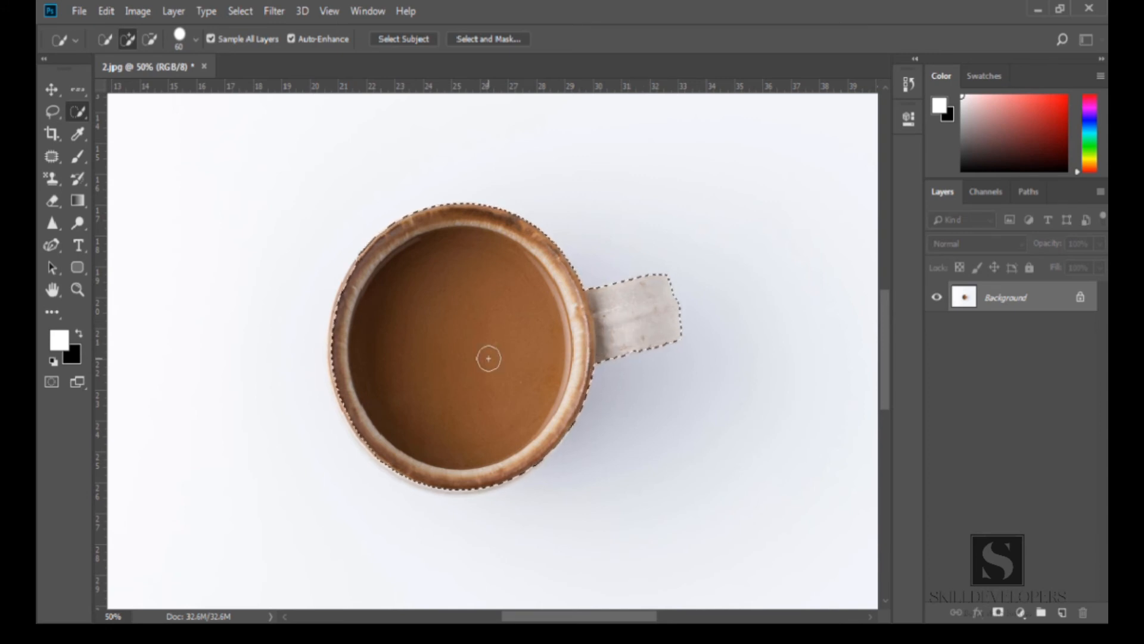
Subtract the handle from the selection in subtract mode and brush it back in with the add modifier
left_click(149, 40)
mouse_move(629, 287)
left_mouse_down()
mouse_move(631, 367)
mouse_move(672, 262)
mouse_move(640, 329)
mouse_move(670, 334)
mouse_move(680, 293)
mouse_move(640, 338)
mouse_move(602, 286)
mouse_move(609, 351)
left_mouse_up()
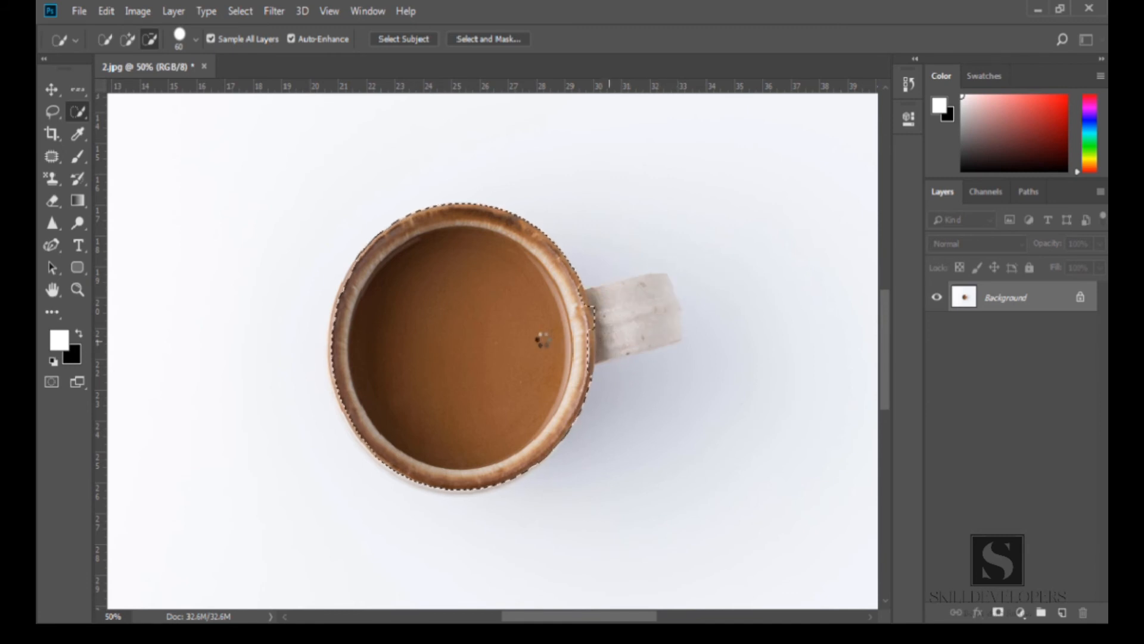
key("shift")
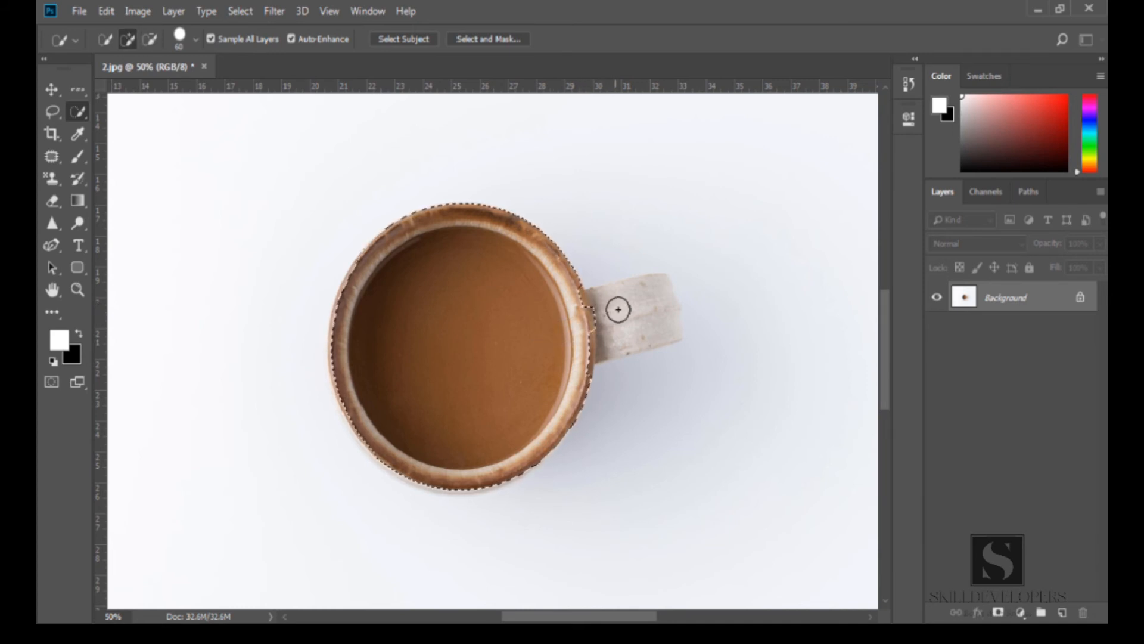
mouse_move(596, 309)
left_mouse_down()
mouse_move(652, 303)
mouse_move(655, 291)
mouse_move(601, 304)
mouse_move(618, 330)
mouse_move(604, 344)
mouse_move(666, 322)
left_mouse_up()
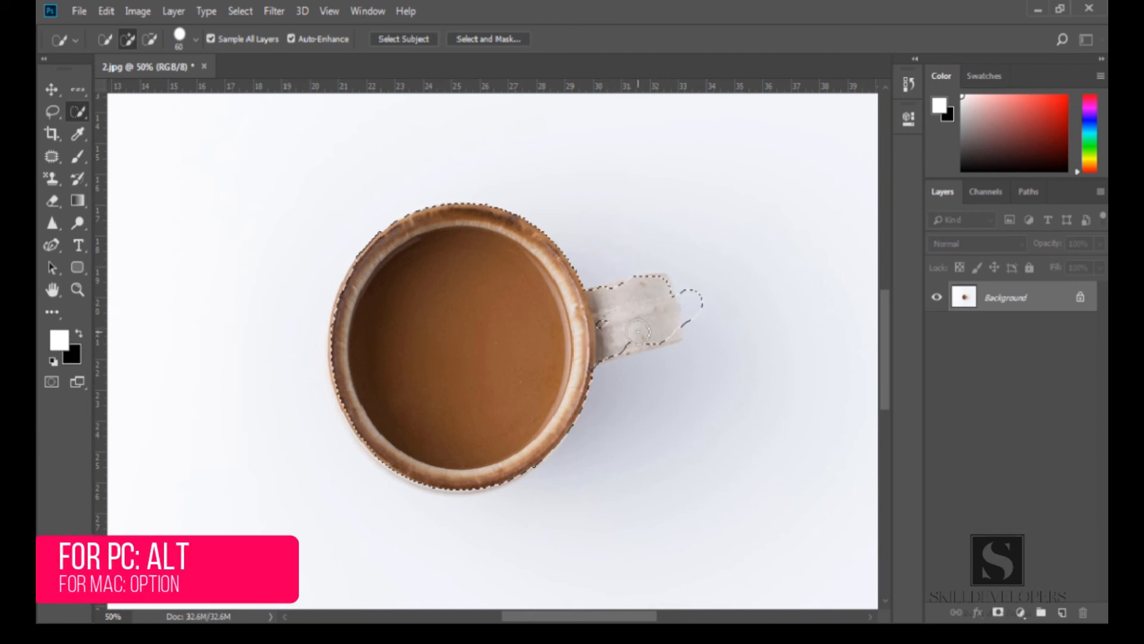
Subtract the excess background and the handle from the selection with the subtract modifier
key("alt")
mouse_move(726, 344)
left_mouse_down()
mouse_move(684, 402)
mouse_move(745, 339)
mouse_move(672, 329)
left_mouse_up()
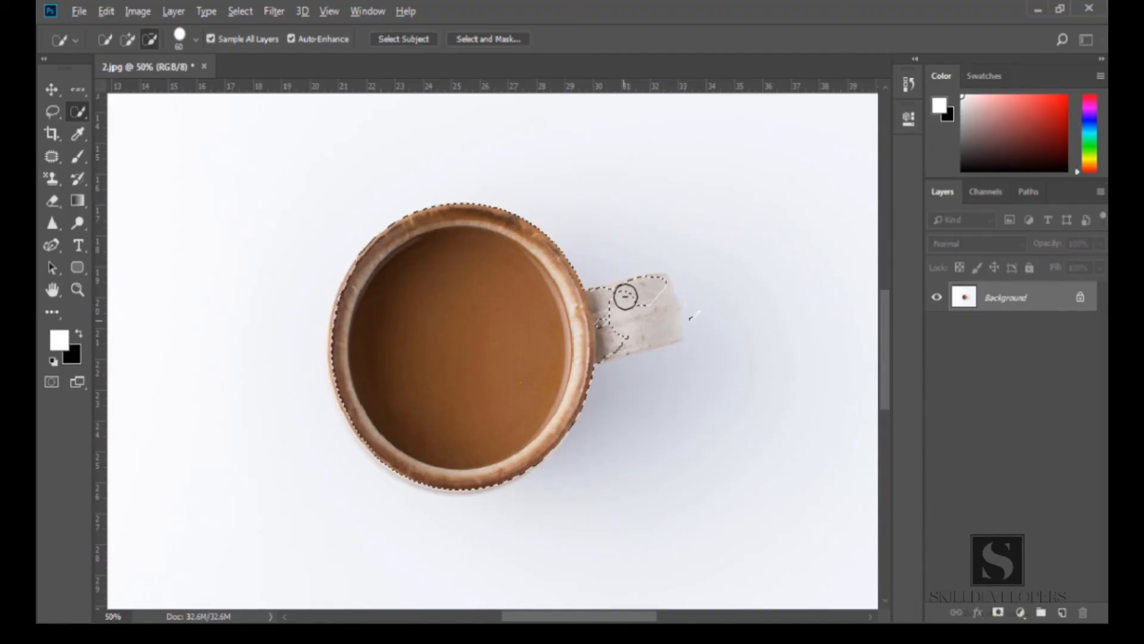
mouse_move(625, 297)
left_mouse_down()
mouse_move(656, 285)
mouse_move(635, 286)
mouse_move(604, 320)
mouse_move(611, 350)
left_mouse_up()
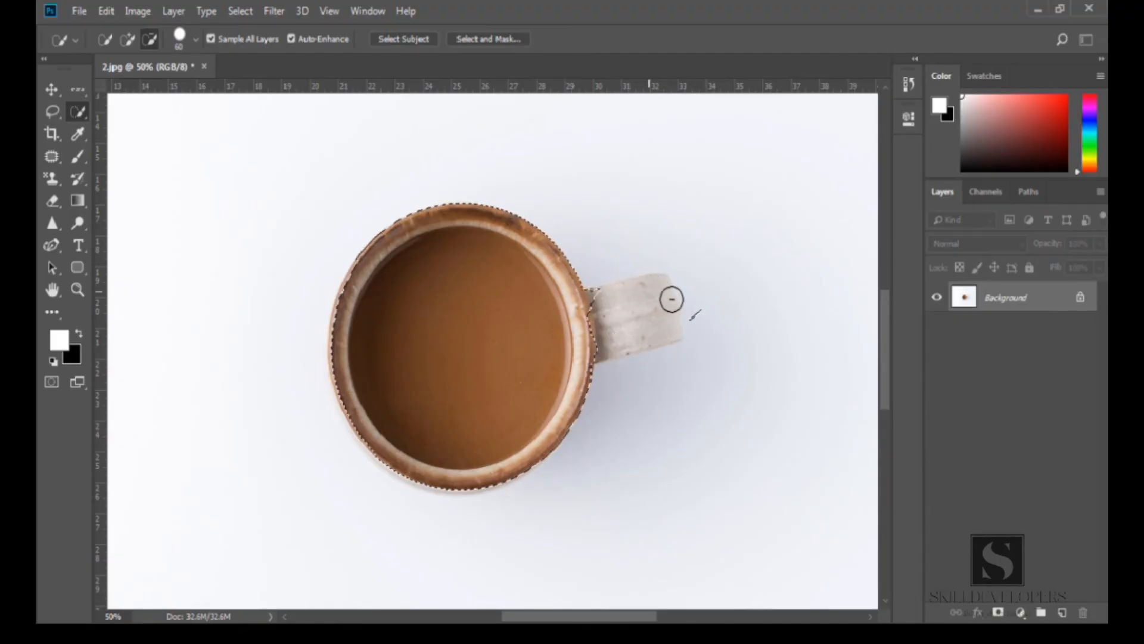
left_click(640, 308)
Switch to the Magic Wand Tool
key("bracketright")
key("bracketright")
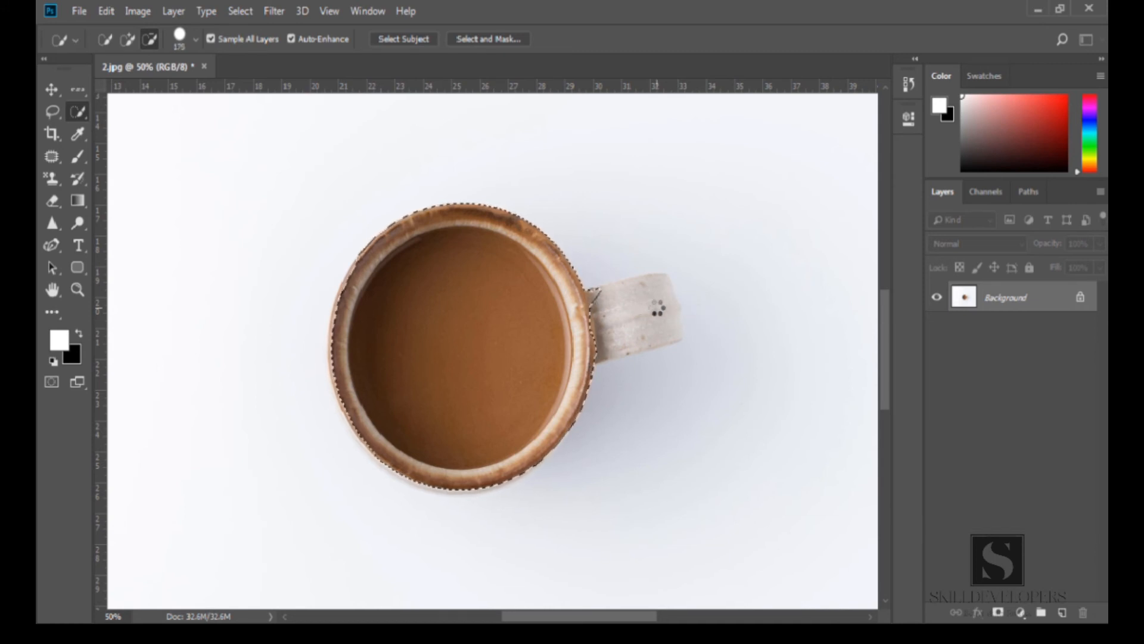
key("bracketleft")
key("bracketleft")
key("bracketleft")
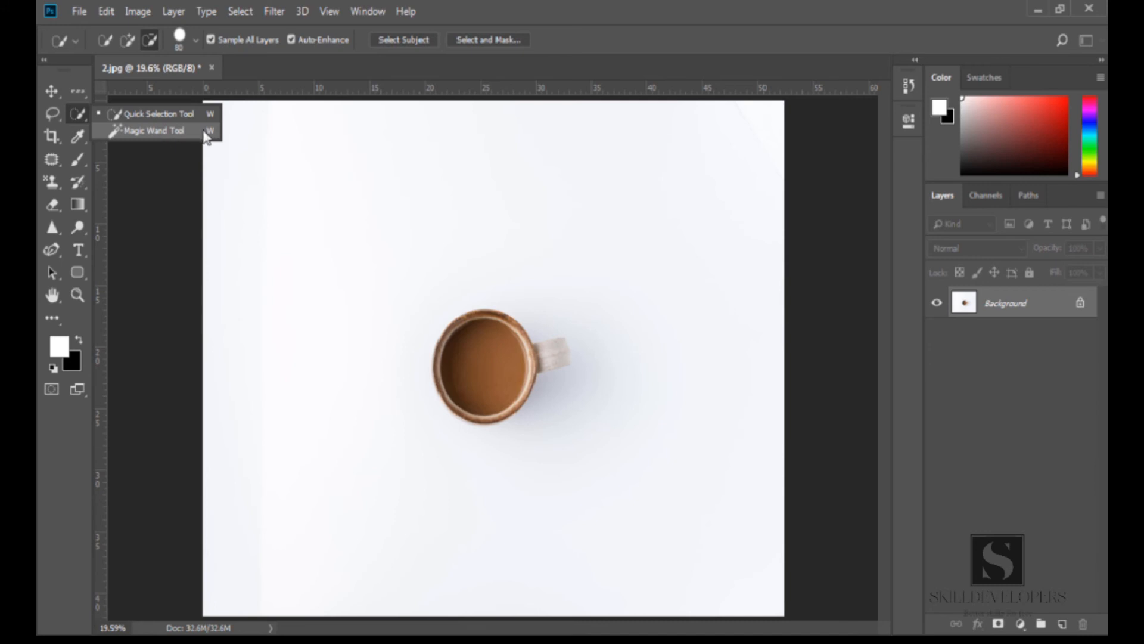
left_click(192, 135)
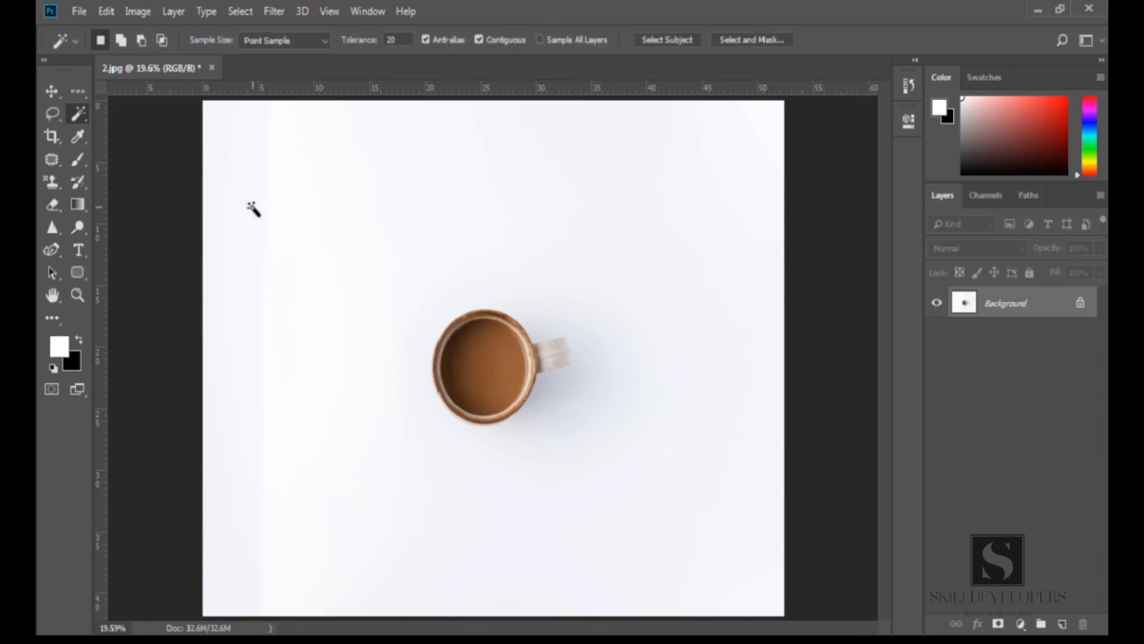
Cycle between the Quick Selection and Magic Wand tools and deselect everything
key("shift+w")
key("shift+w")
key("shift+w")
key("shift+w")
key("shift+w")
key("shift+w")
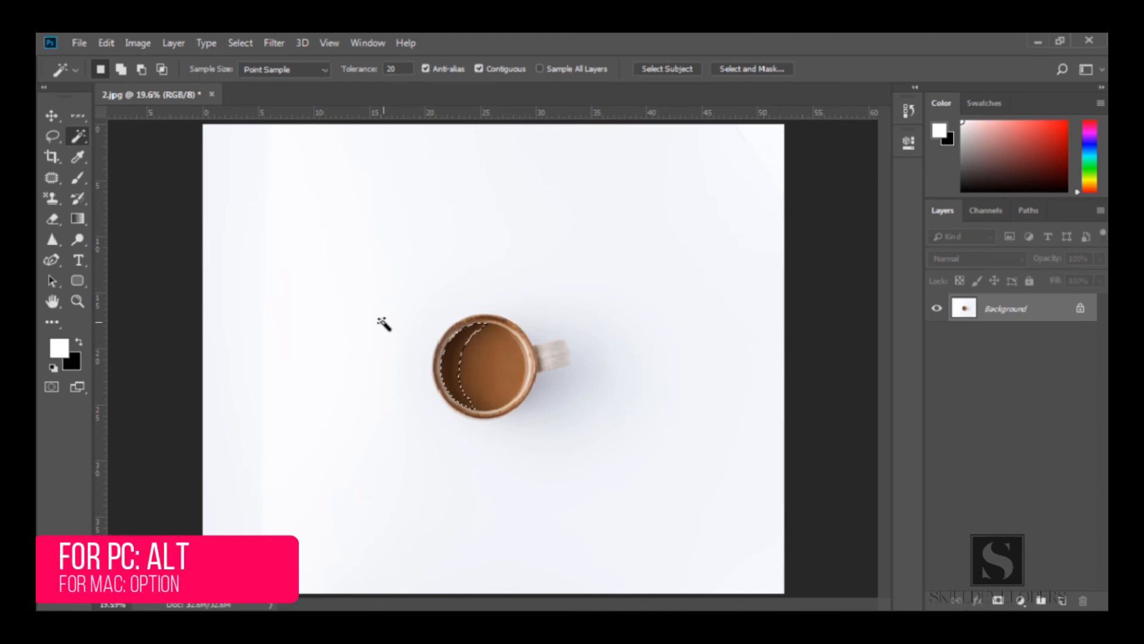
key("ctrl+d")
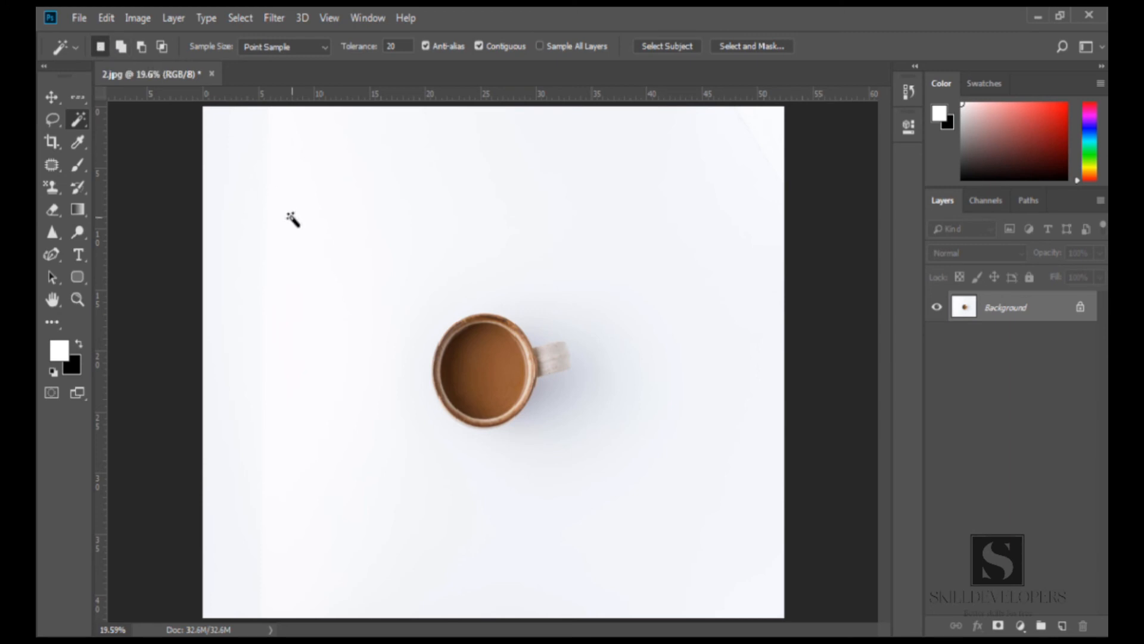
Select the coffee with the Magic Wand, adding its remaining areas in add-to-selection mode
left_click(501, 373)
left_click(121, 48)
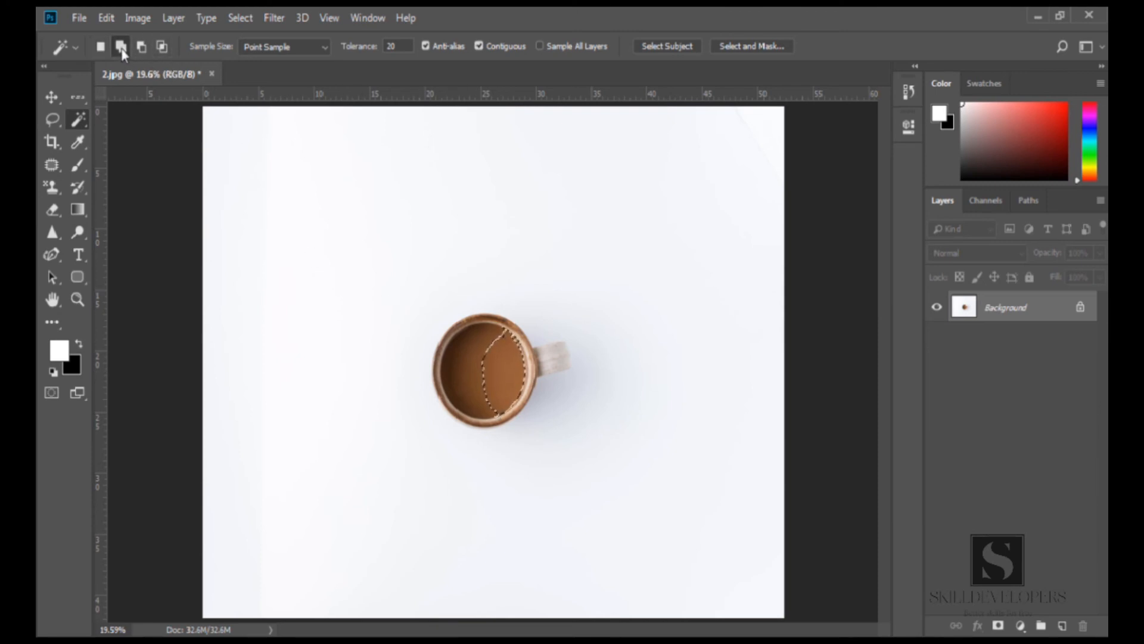
left_click(473, 369)
left_click(452, 363)
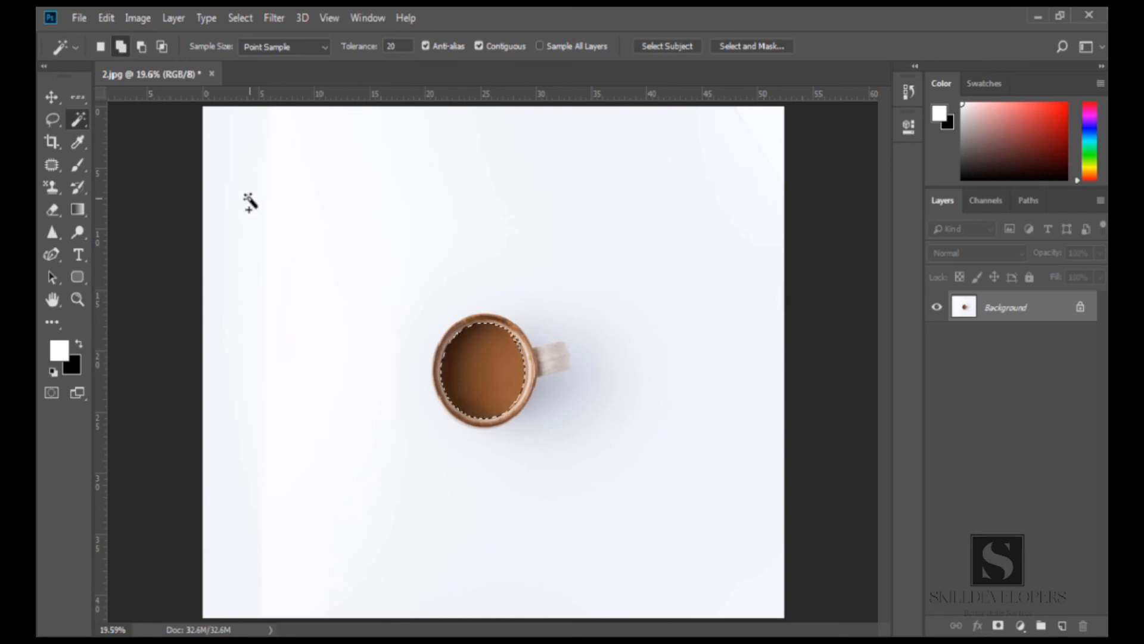
Subtract the left part of the coffee from the selection in subtract mode
left_click(141, 48)
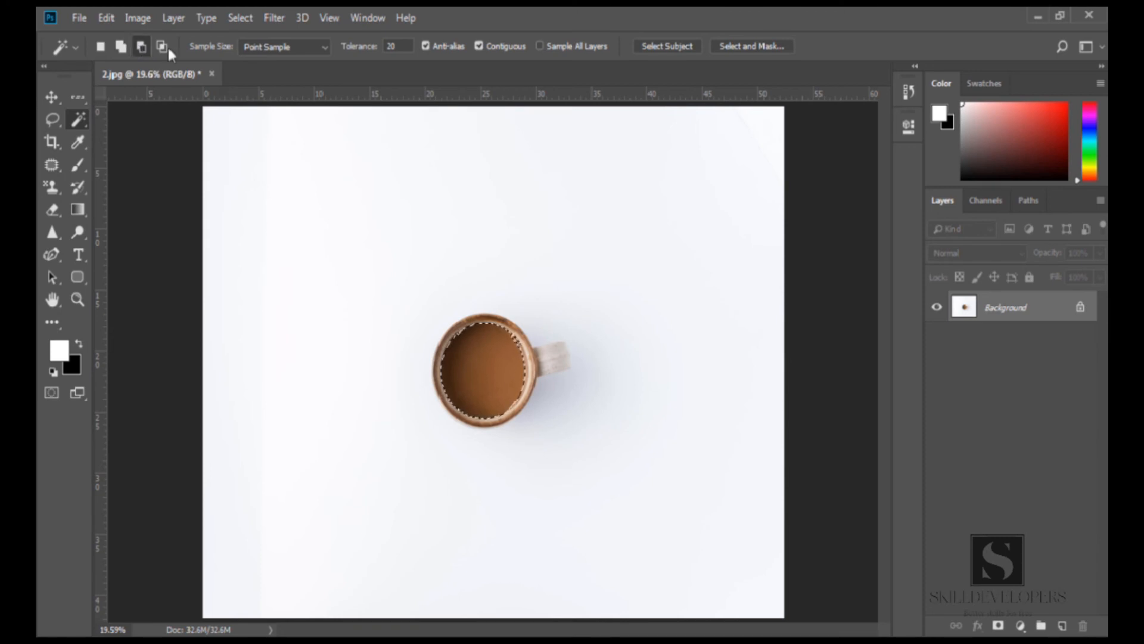
left_click(451, 358)
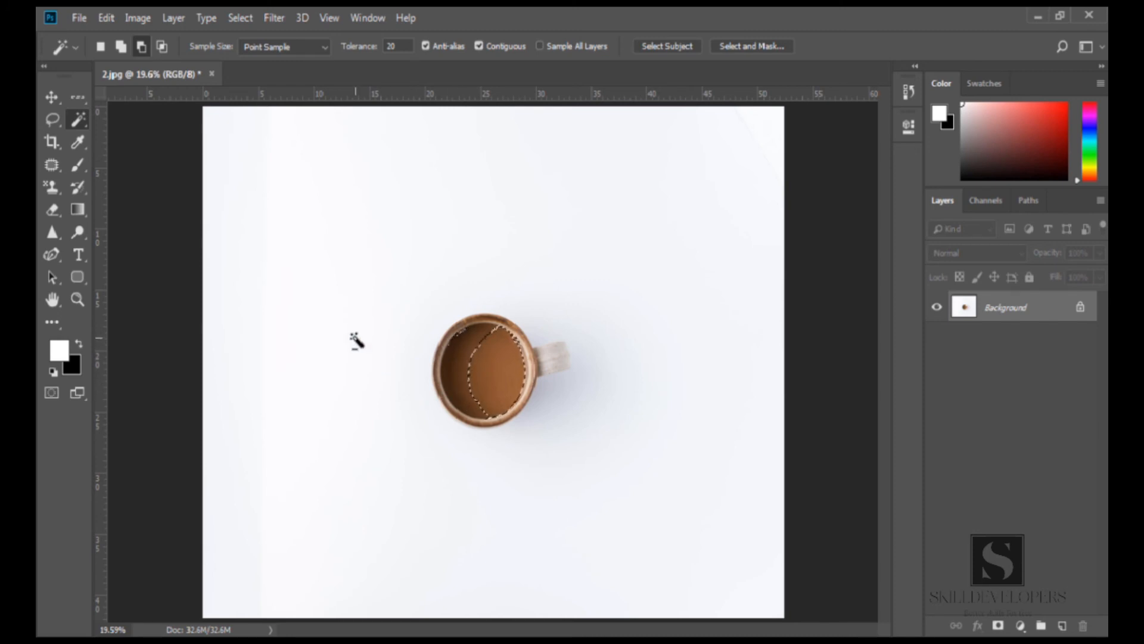
Intersect the selection with the coffee's area, return to new-selection mode and deselect
left_click(161, 47)
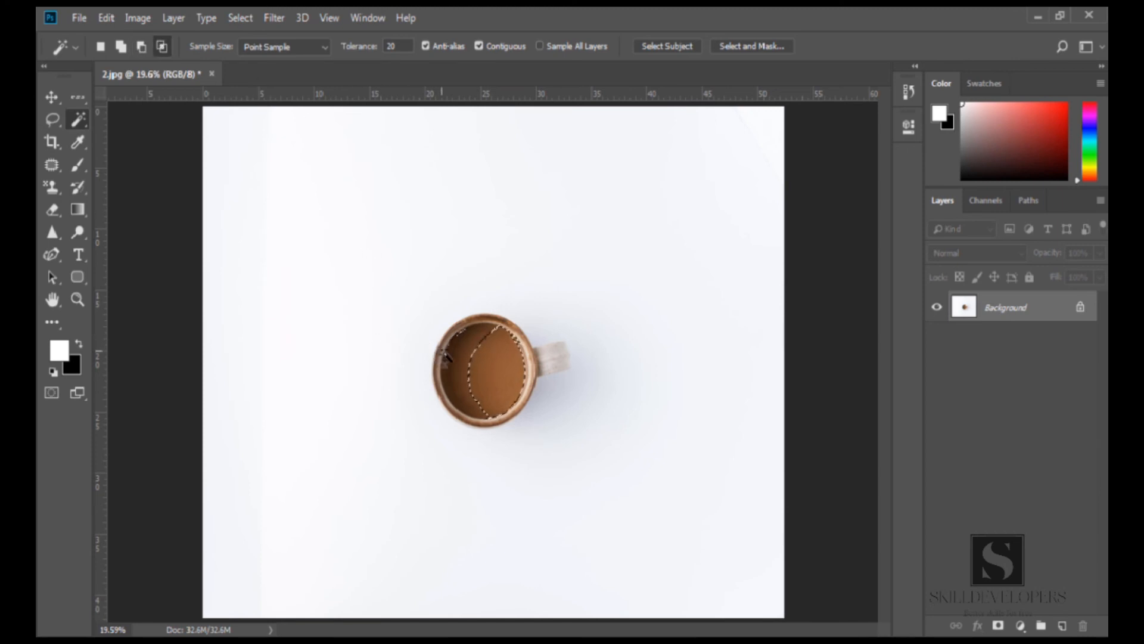
left_click(479, 371)
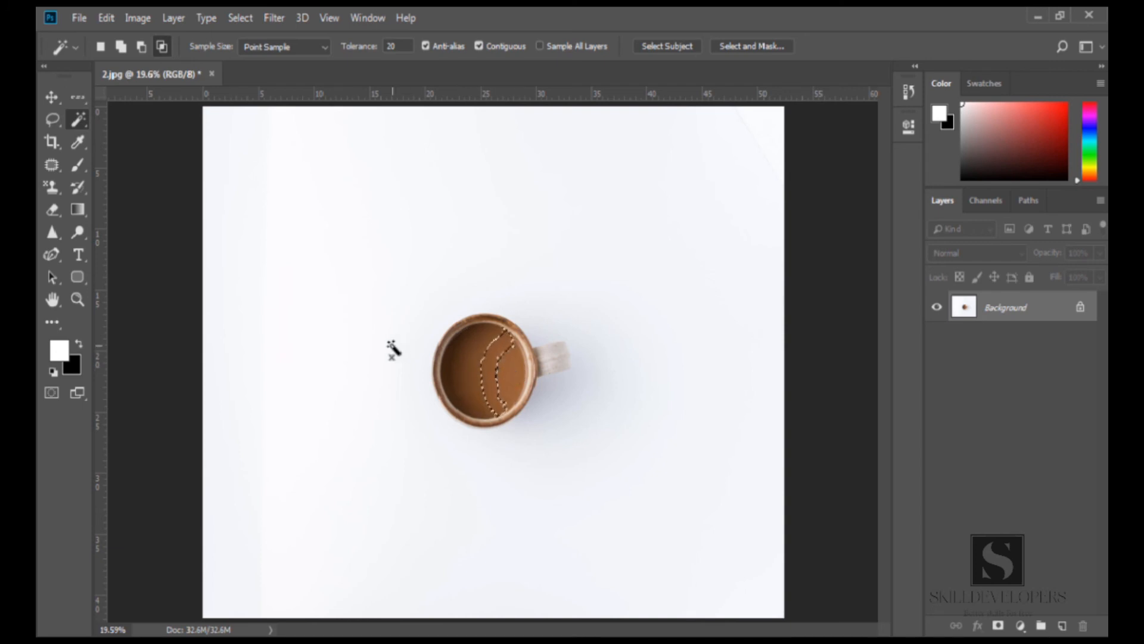
left_click(100, 46)
key("ctrl+d")
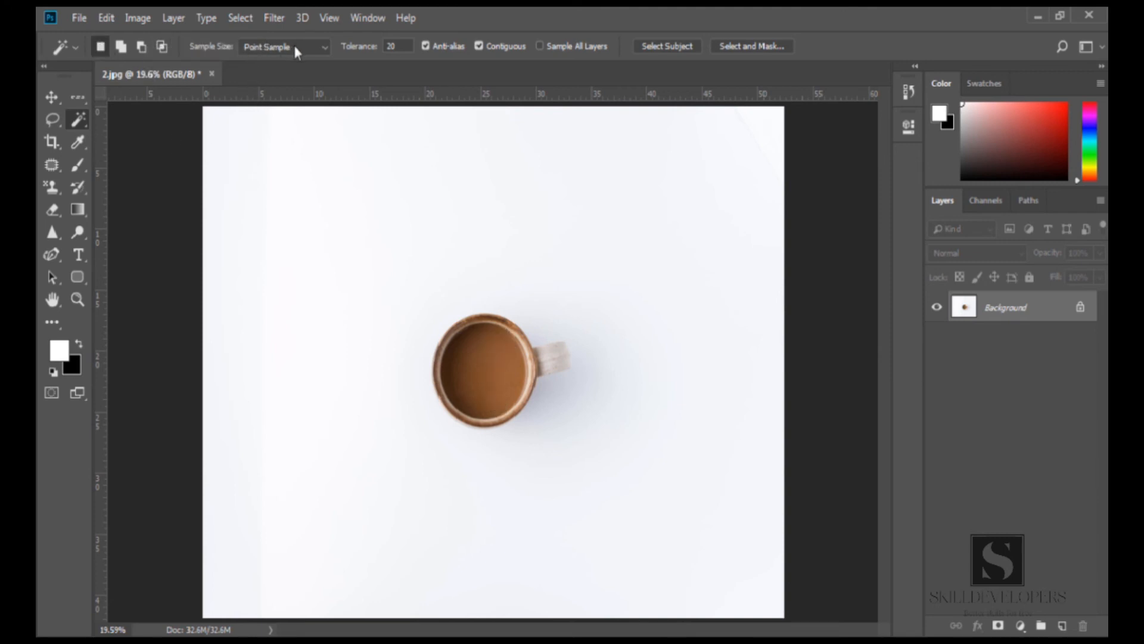
Keep Sample Size at Point Sample, select the coffee with one click and deselect it
left_click(315, 48)
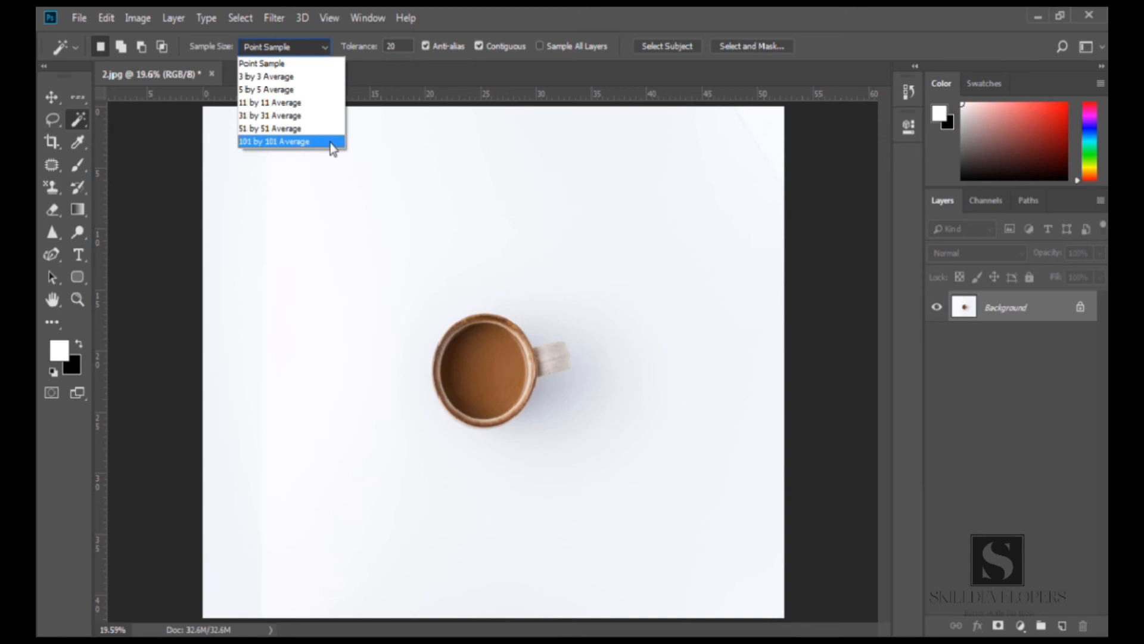
left_click(279, 66)
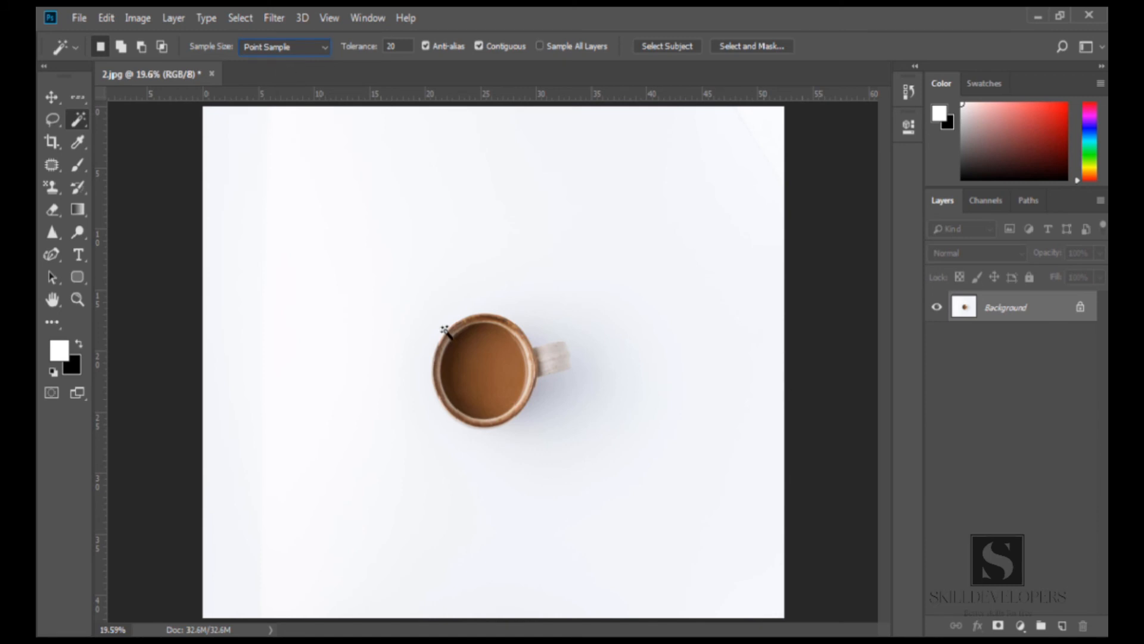
left_click(503, 369)
key("ctrl+d")
Set Sample Size to 101 by 101 Average and select the coffee and rim with single clicks
left_click(307, 46)
left_click(291, 141)
left_click(484, 379)
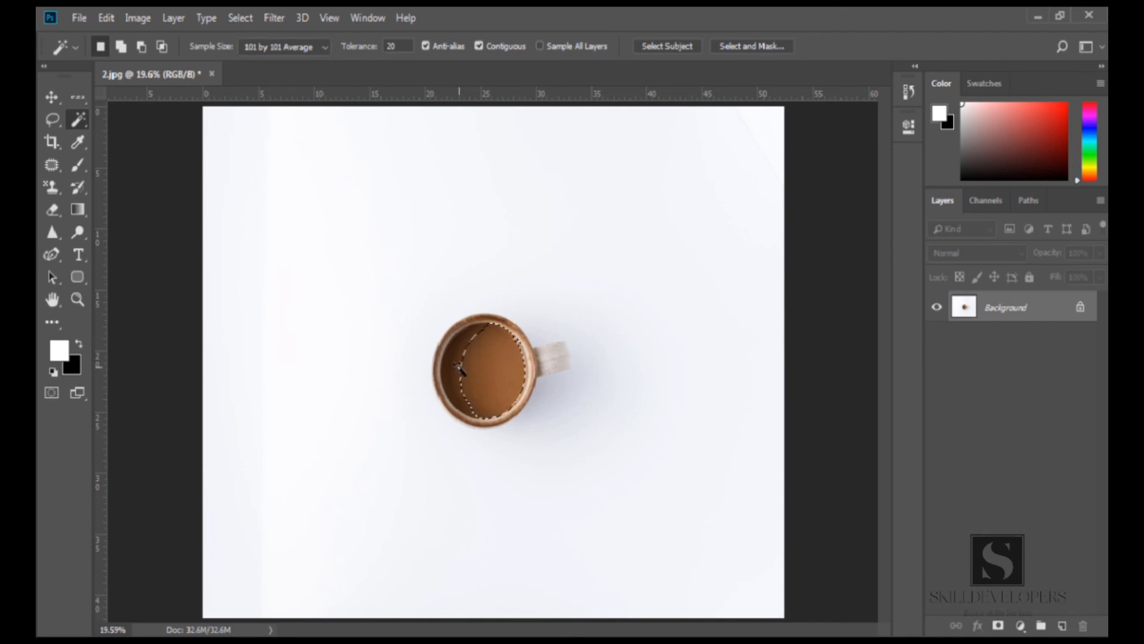
left_click(457, 368)
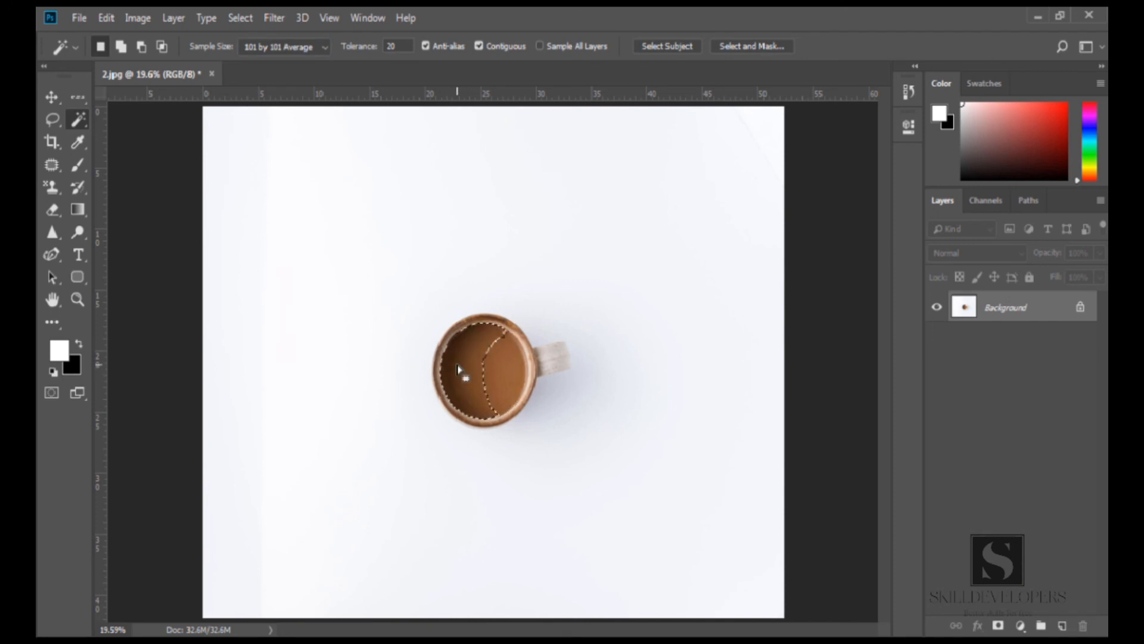
left_click(481, 325)
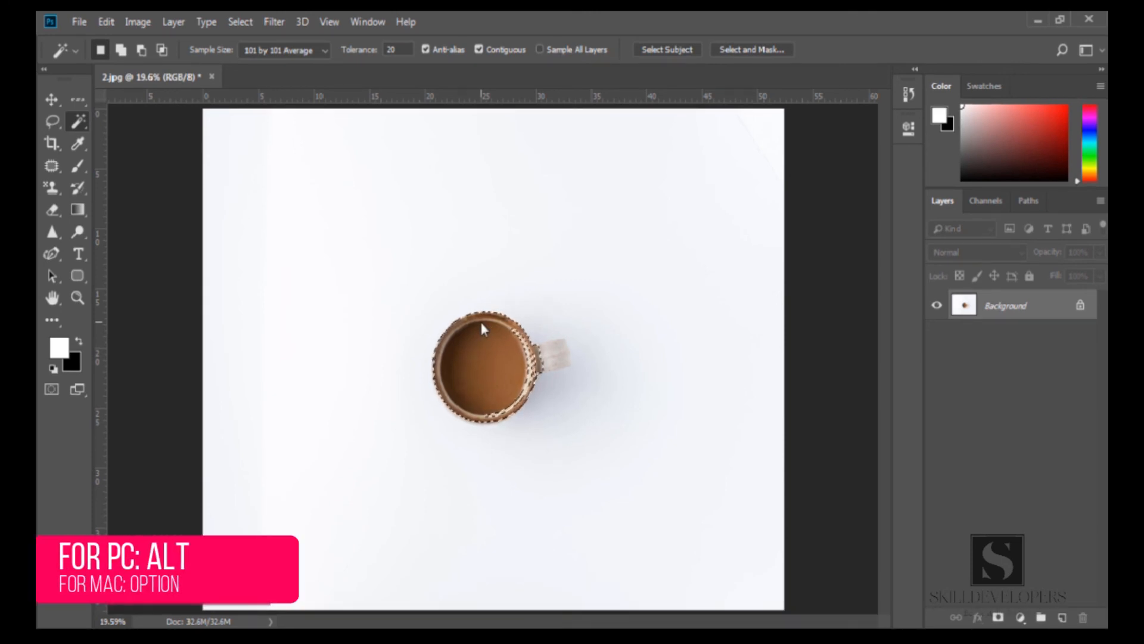
left_click(446, 303, "alt")
With Sample Size at Point Sample and Tolerance 94, select the whole mug in one click
left_click(304, 51)
left_click(294, 66)
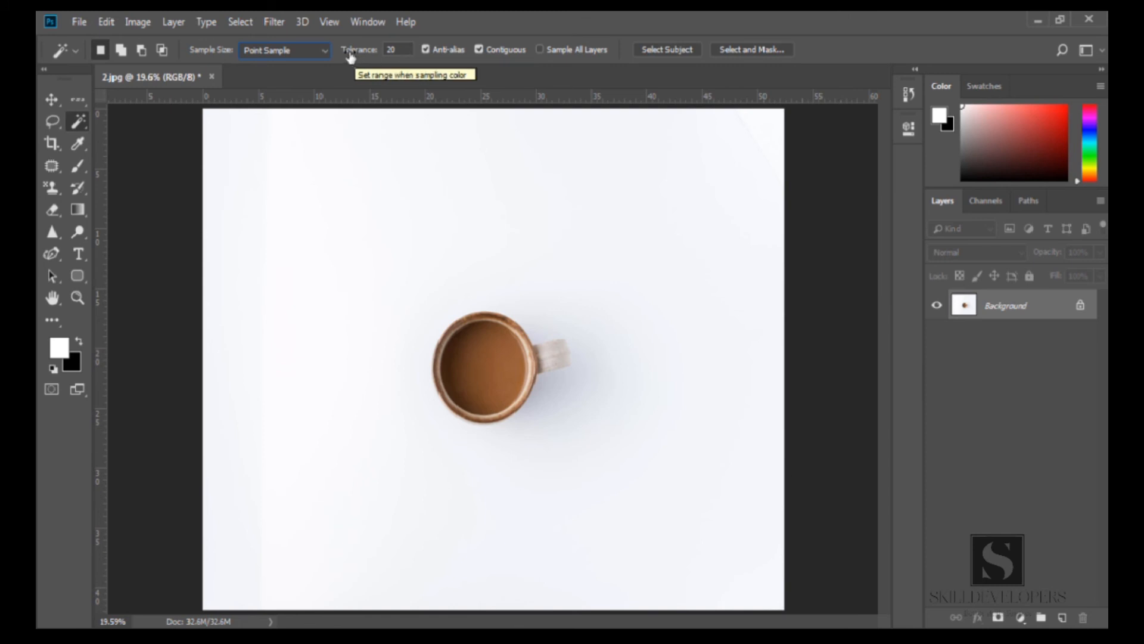
double_click(389, 52)
type("94")
key("Return")
left_click(480, 354)
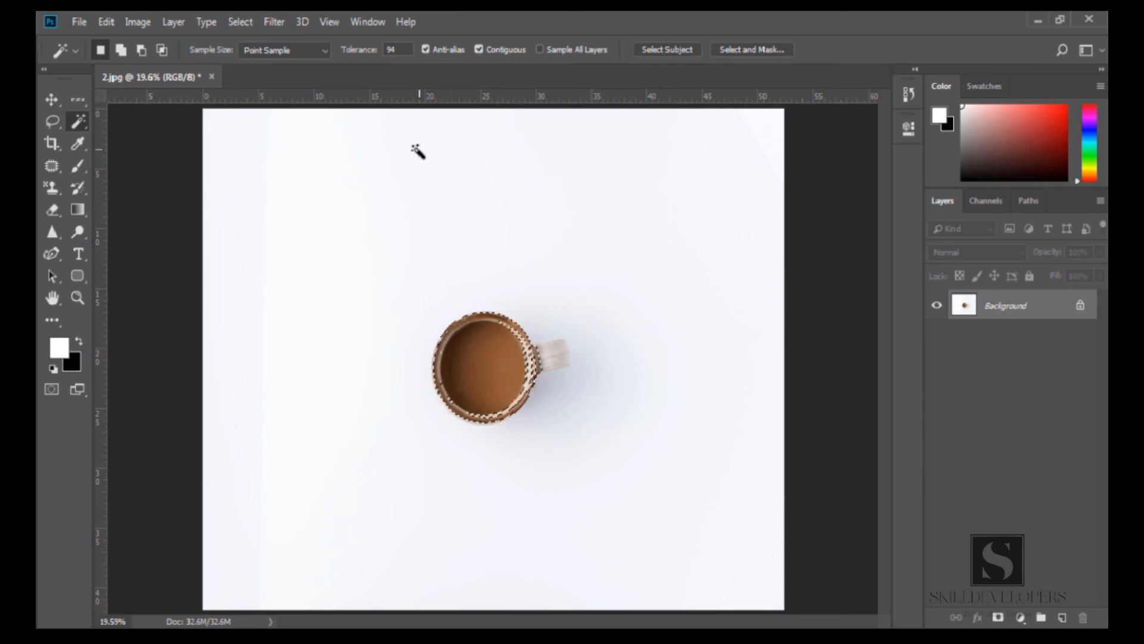
Set the Tolerance back to 20, keeping Point Sample as the sample size
double_click(392, 50)
type("20")
left_click(295, 48)
left_click(295, 44)
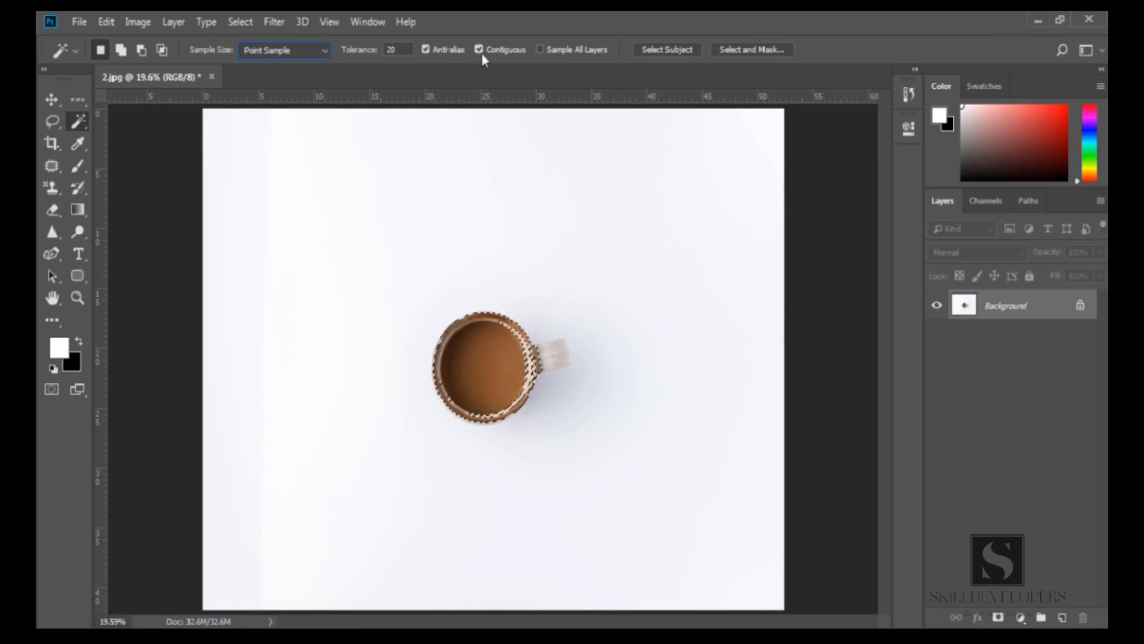
Deselect, zoom in on the mug, and select coffee areas with single Magic Wand clicks at Tolerance 20 with Contiguous on
key("ctrl+d")
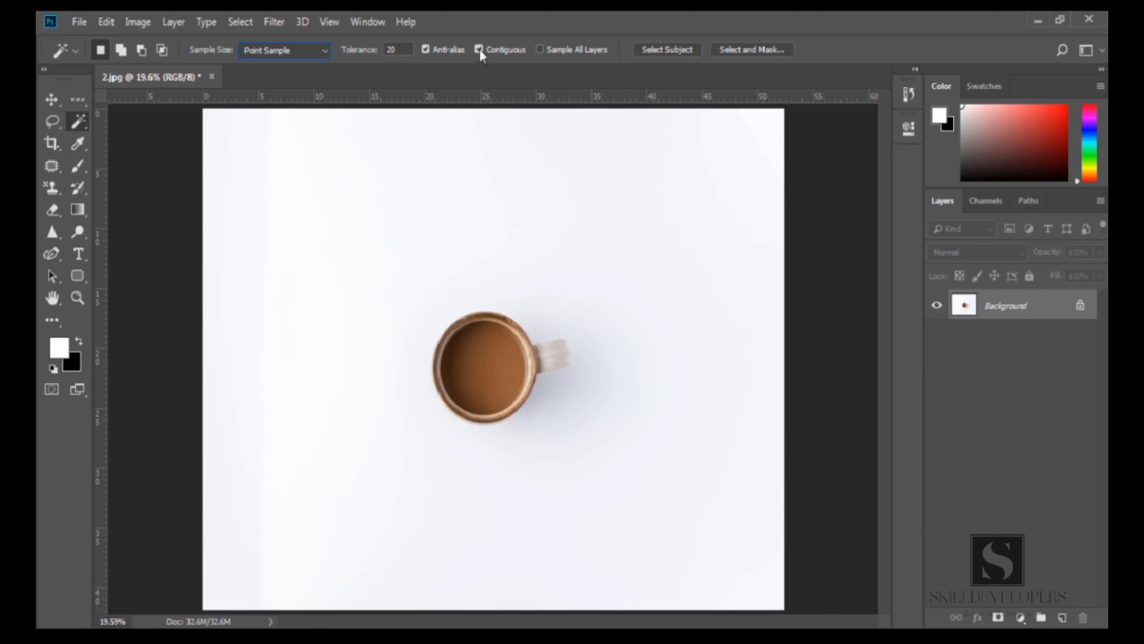
left_click(487, 361)
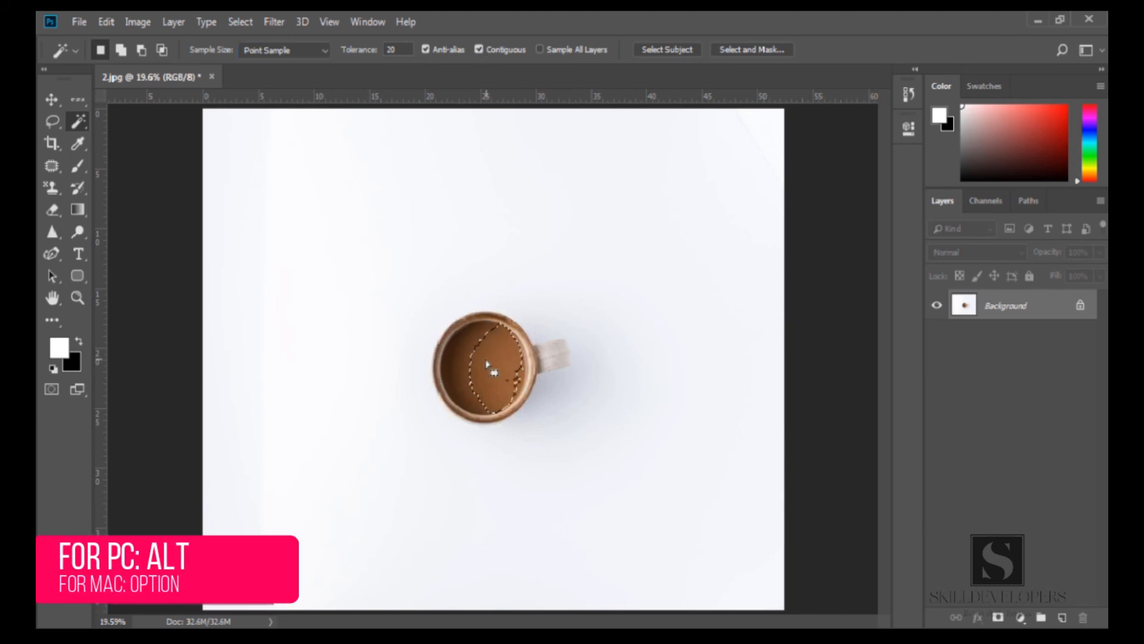
key("z")
left_click(494, 362)
left_click(496, 364)
key("w")
left_click(436, 320)
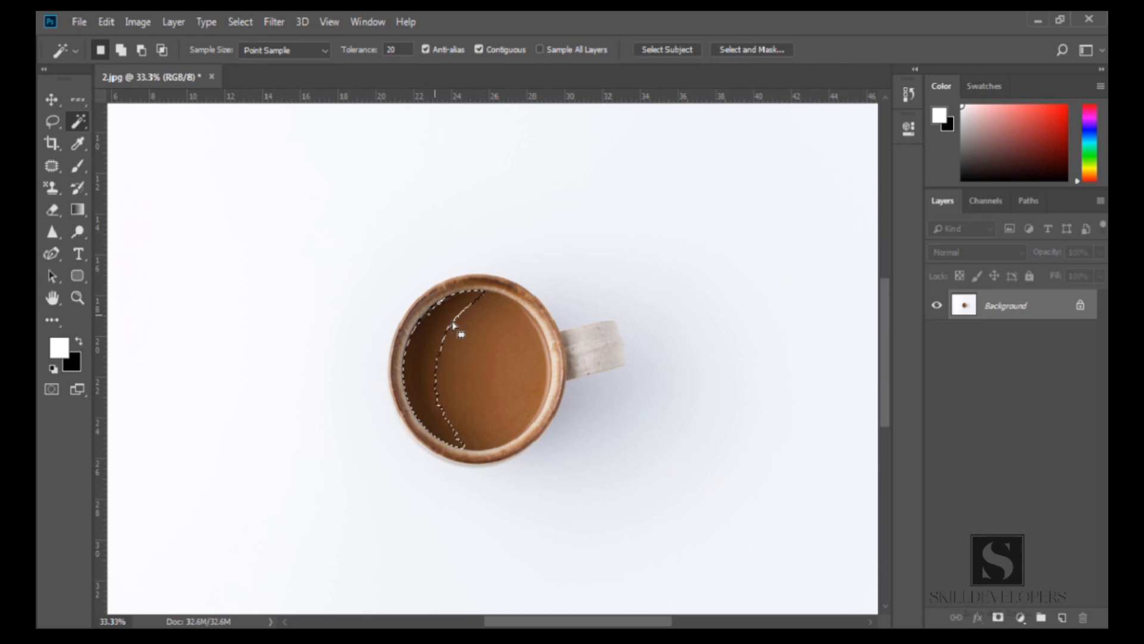
left_click(461, 340)
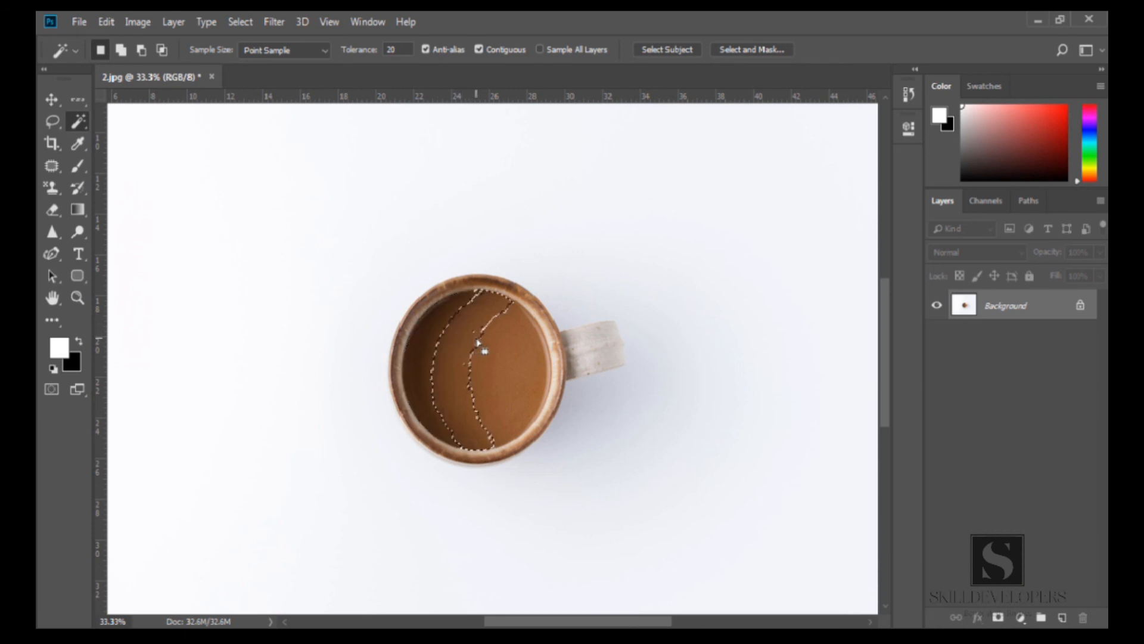
left_click(517, 327)
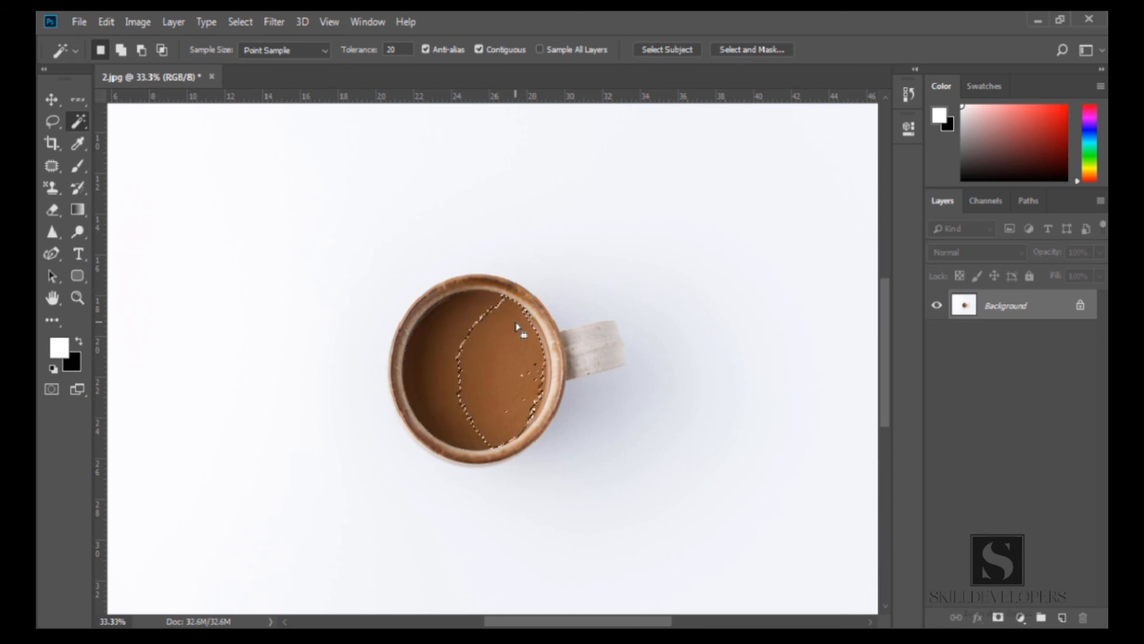
Turn off Contiguous, select coffee areas with single clicks, and toggle Contiguous again
left_click(479, 49)
left_click(429, 341)
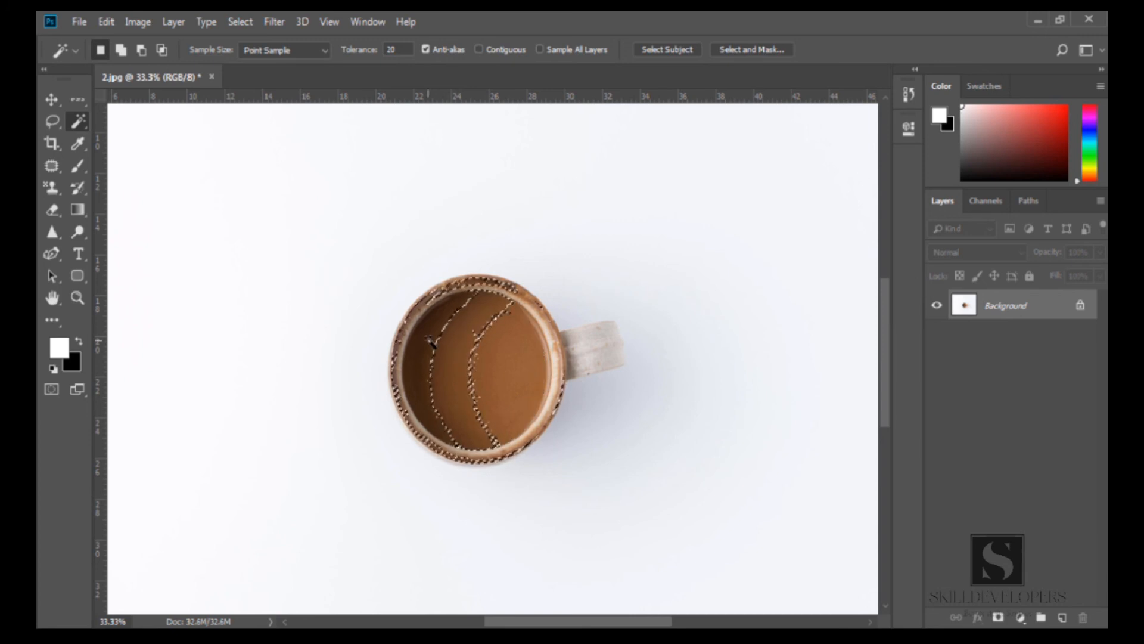
left_click(525, 350)
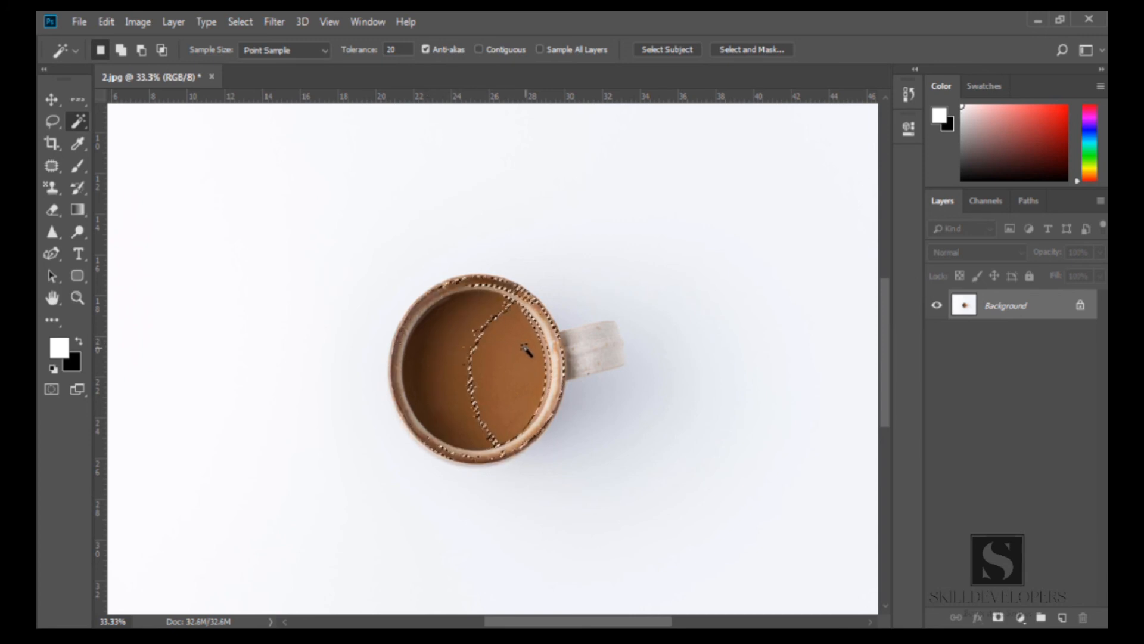
left_click(422, 341)
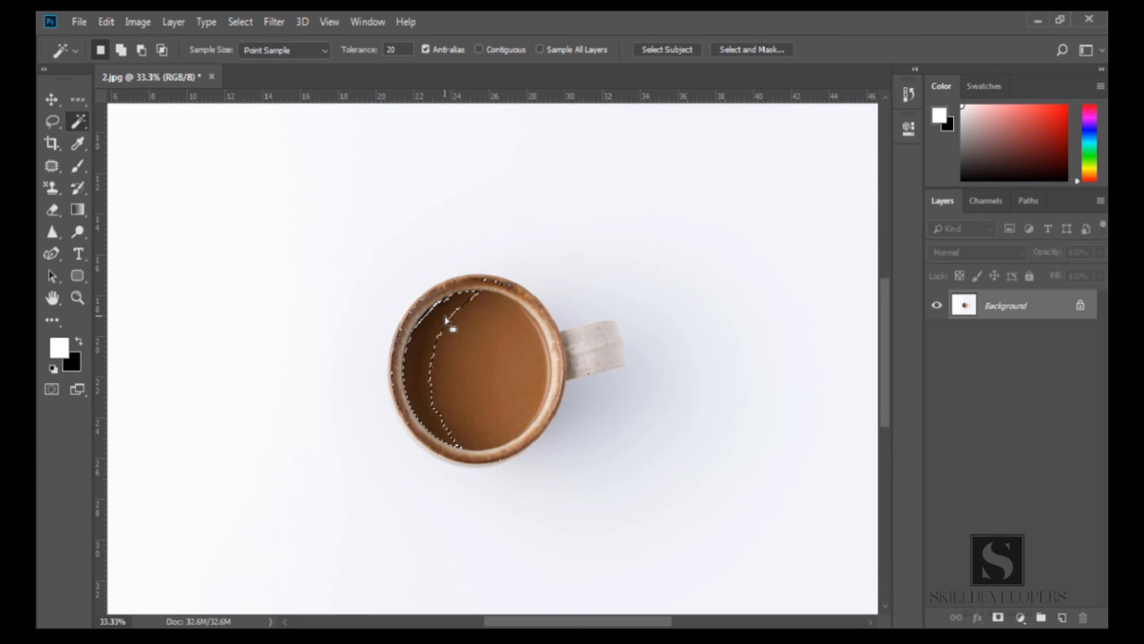
left_click(479, 49)
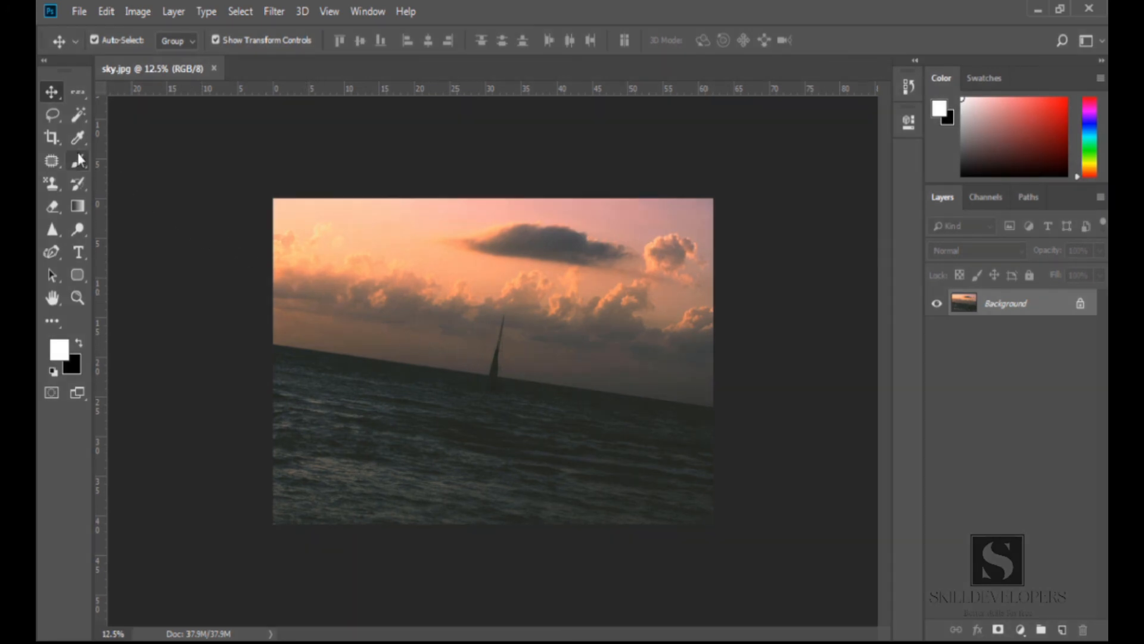
Switch to the Crop Tool on the sky image, crop to a box around the sailboat, and undo the crop
left_click(52, 136)
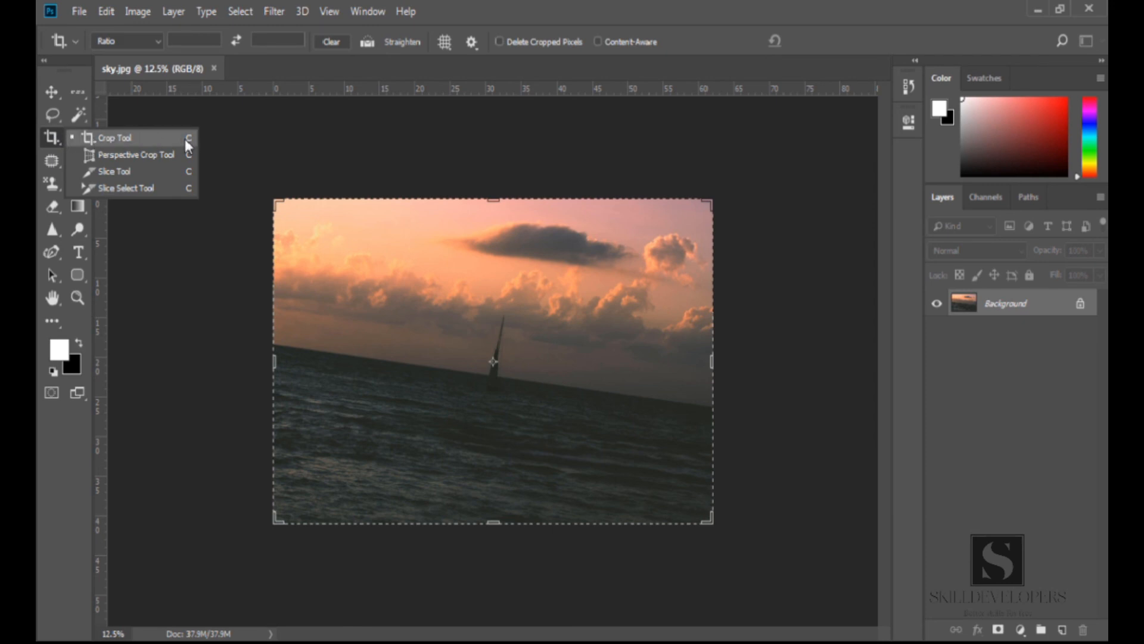
left_click(155, 138)
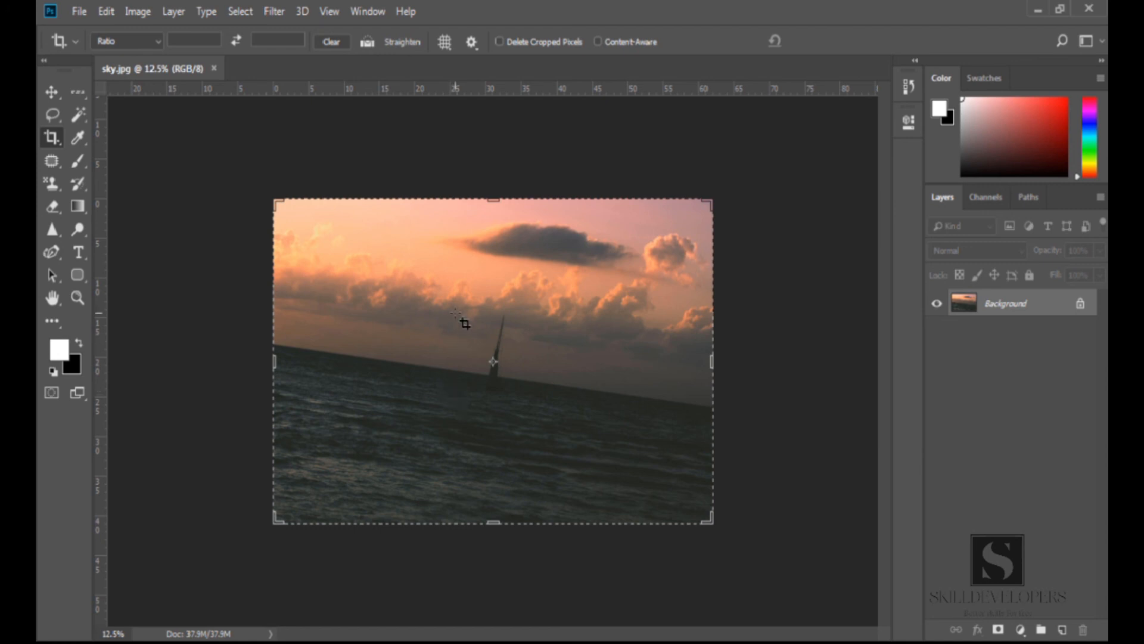
left_click_drag(448, 296, 553, 440)
key("Return")
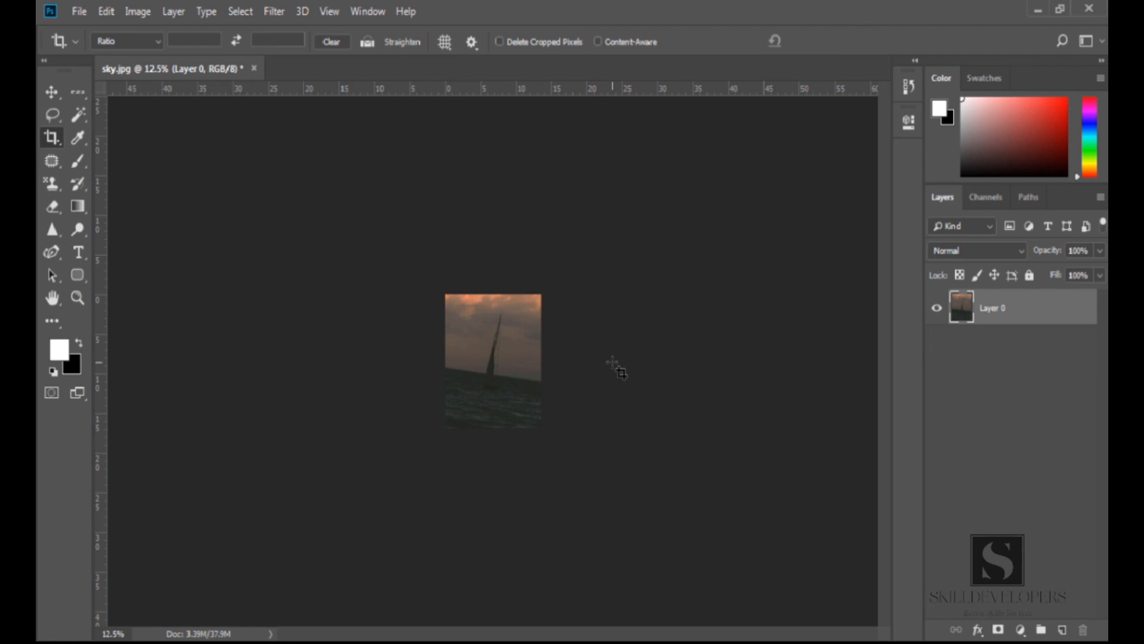
key("ctrl+z")
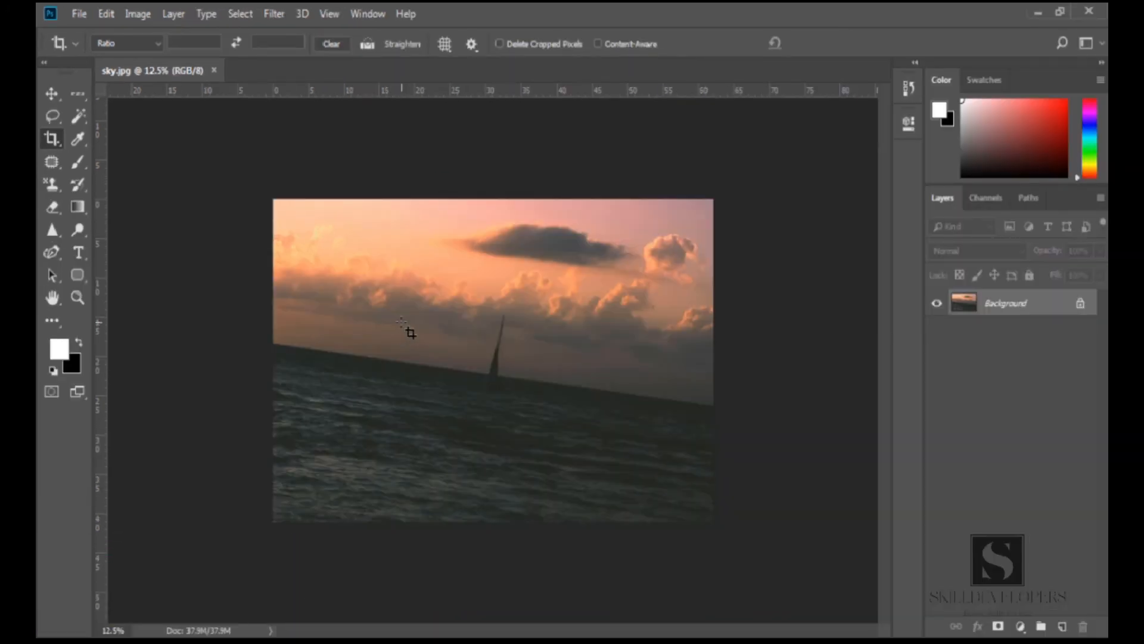
Crop around the sailboat by moving the crop box's corners and top edge, commit, and undo the crop
left_click(402, 323)
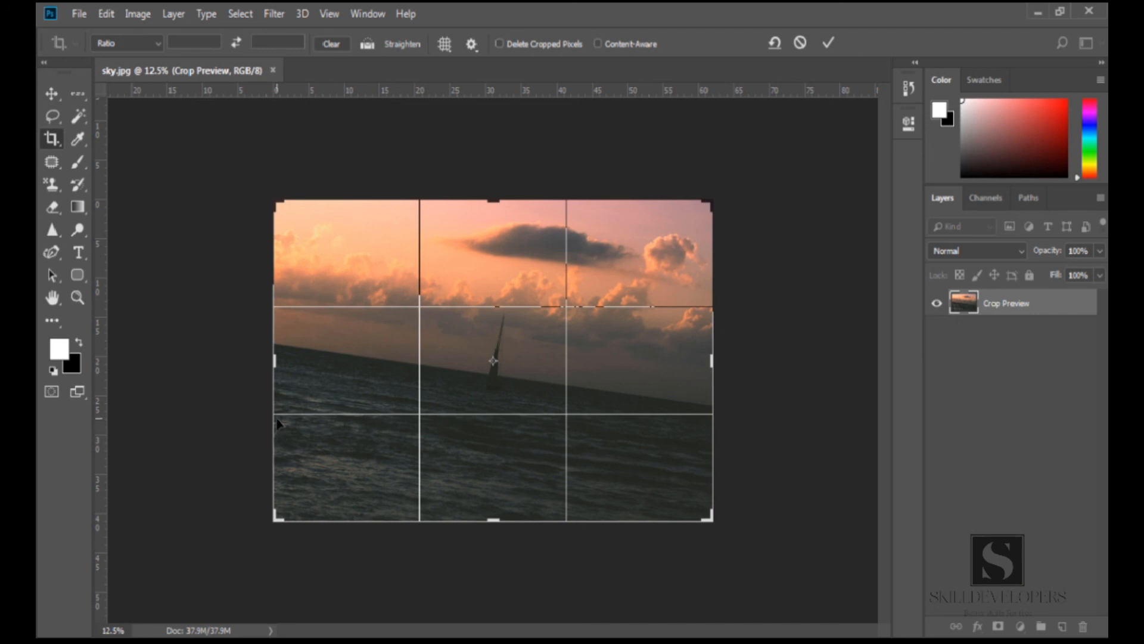
left_click_drag(275, 517, 365, 502)
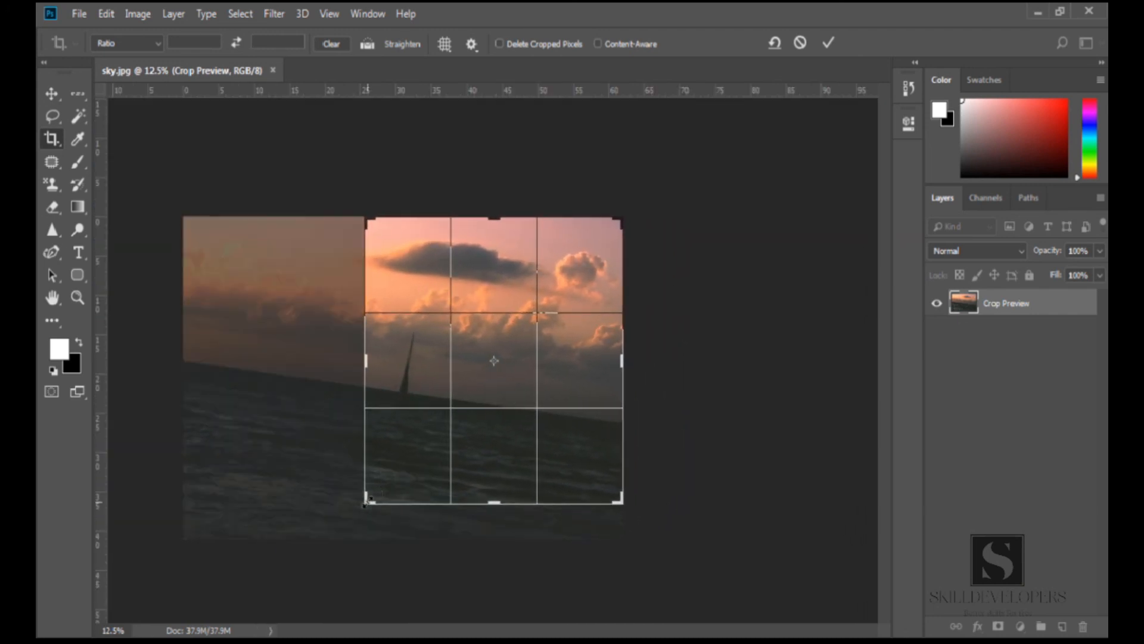
left_click_drag(621, 500, 553, 492)
left_click_drag(550, 233, 534, 275)
key("Return")
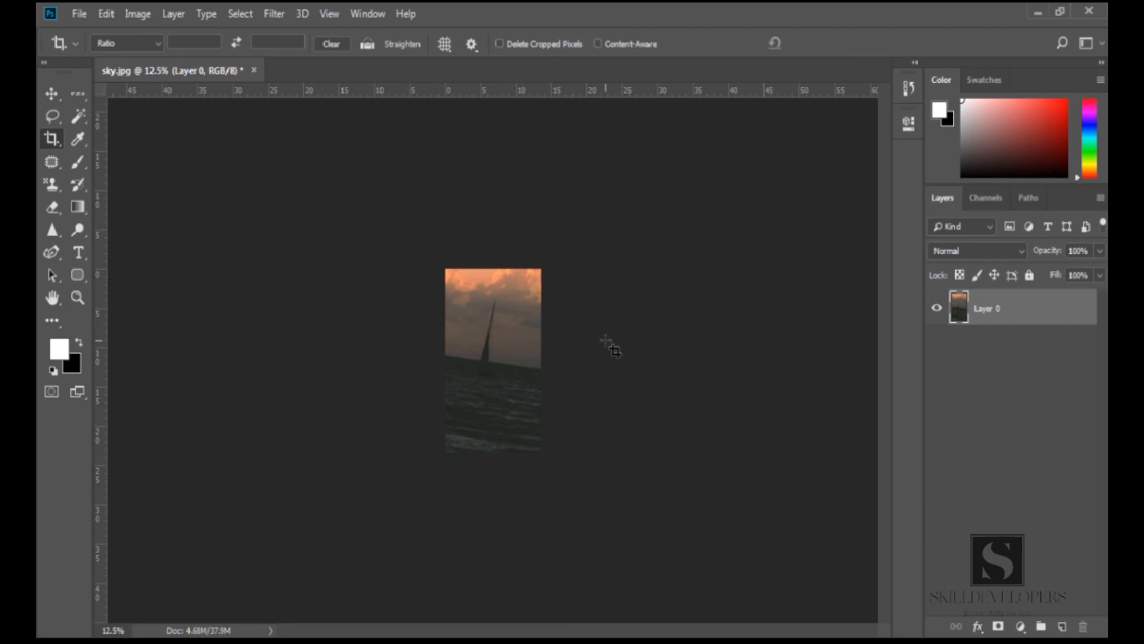
key("ctrl+z")
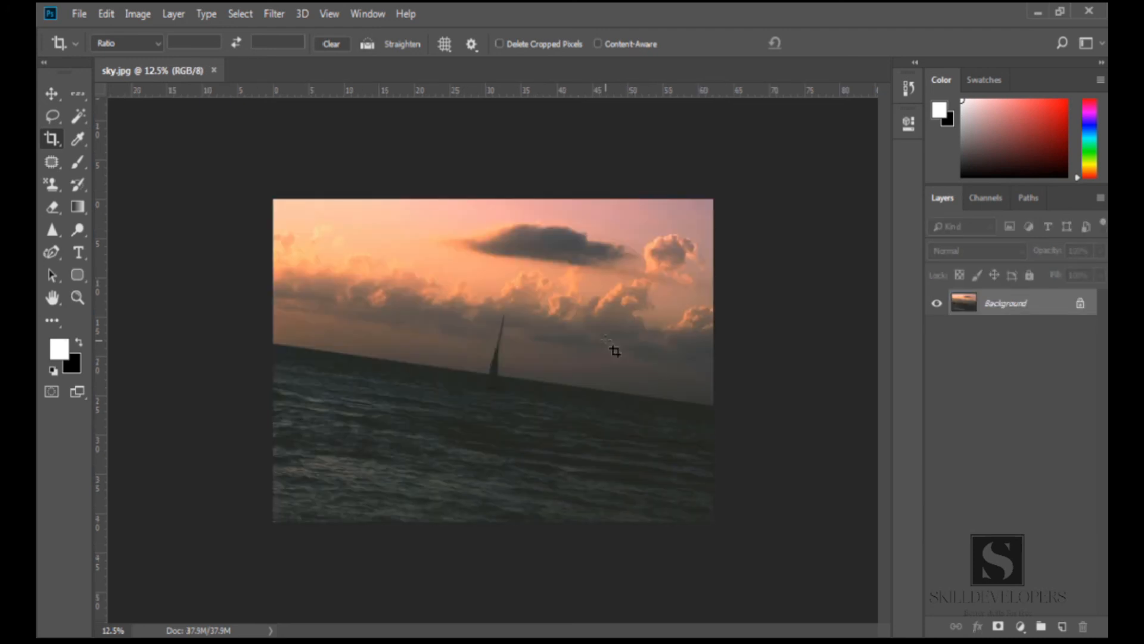
Extend the crop box beyond the image's right and bottom edges to enlarge the canvas and commit
left_click(433, 329)
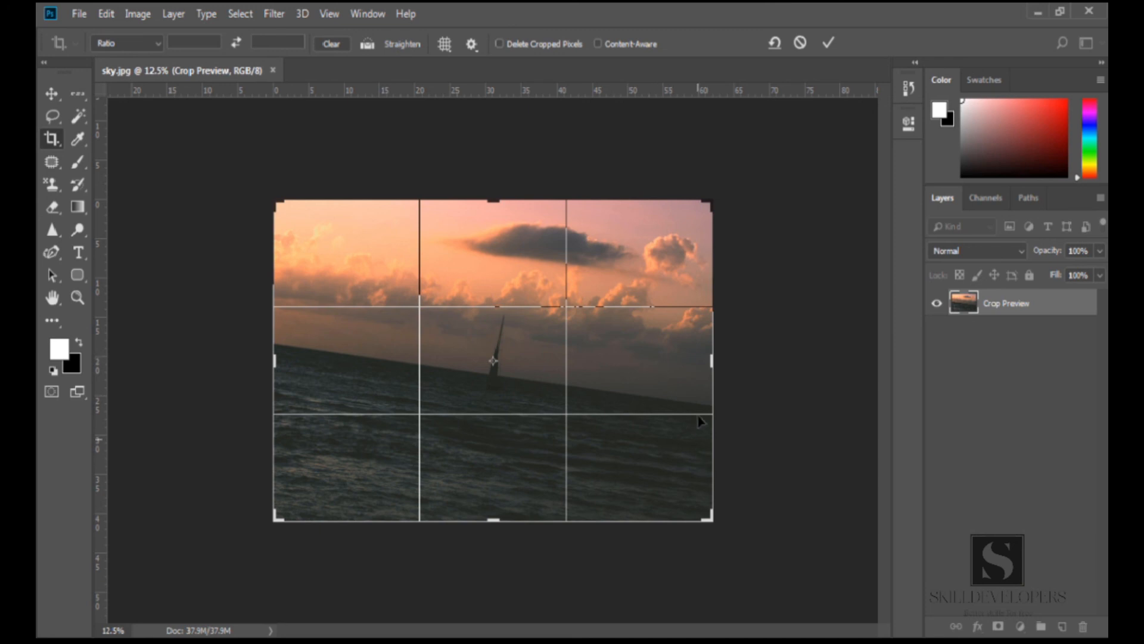
left_click_drag(713, 360, 726, 366)
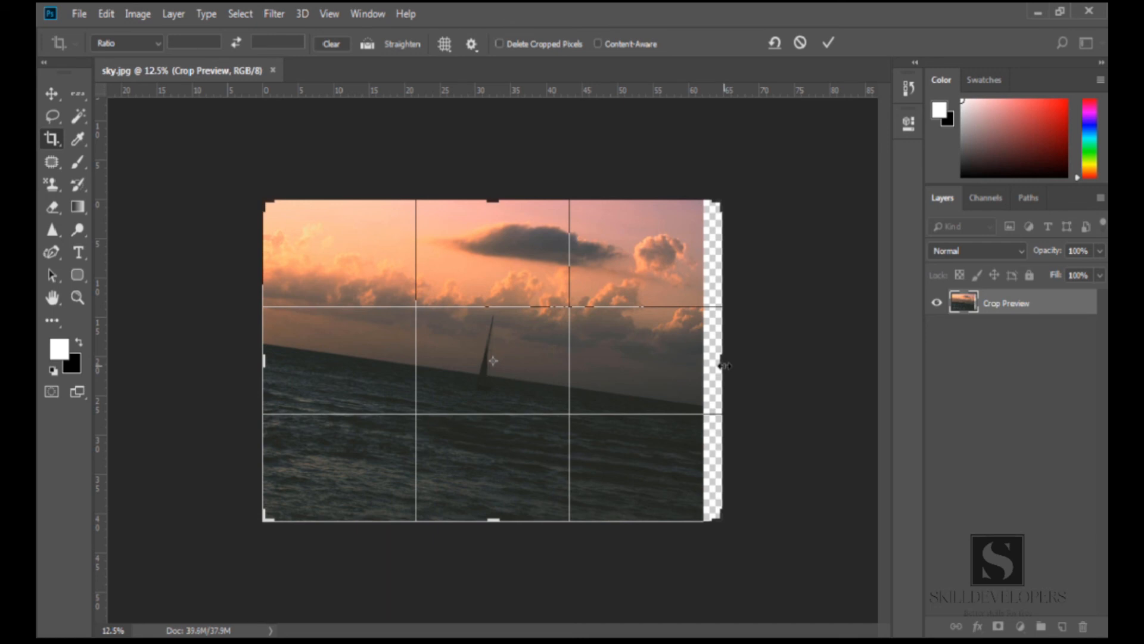
left_click_drag(724, 365, 728, 367)
left_click_drag(725, 520, 726, 525)
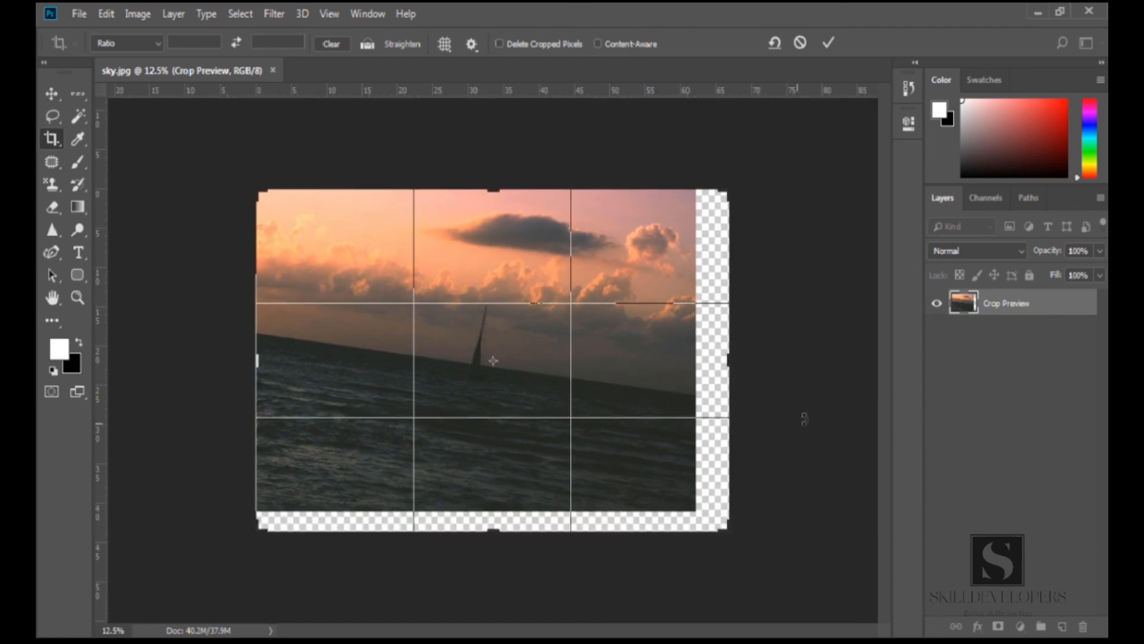
key("Return")
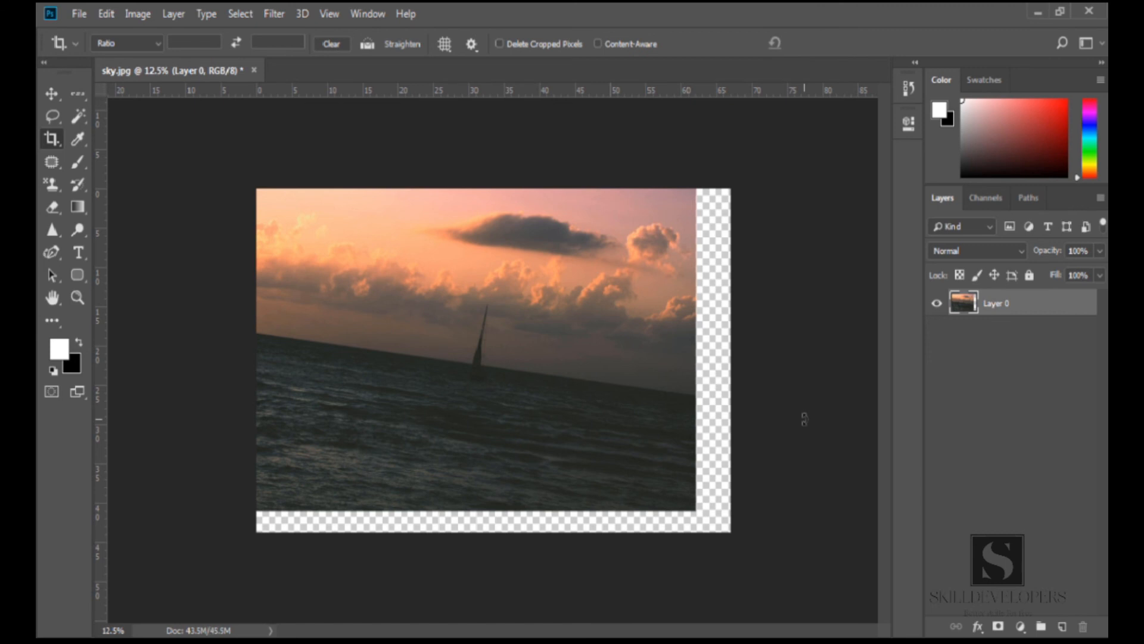
Crop using the W x H x Resolution preset with resolution 300 px/in, confirm the crop, and undo it
left_click_drag(727, 528, 711, 521)
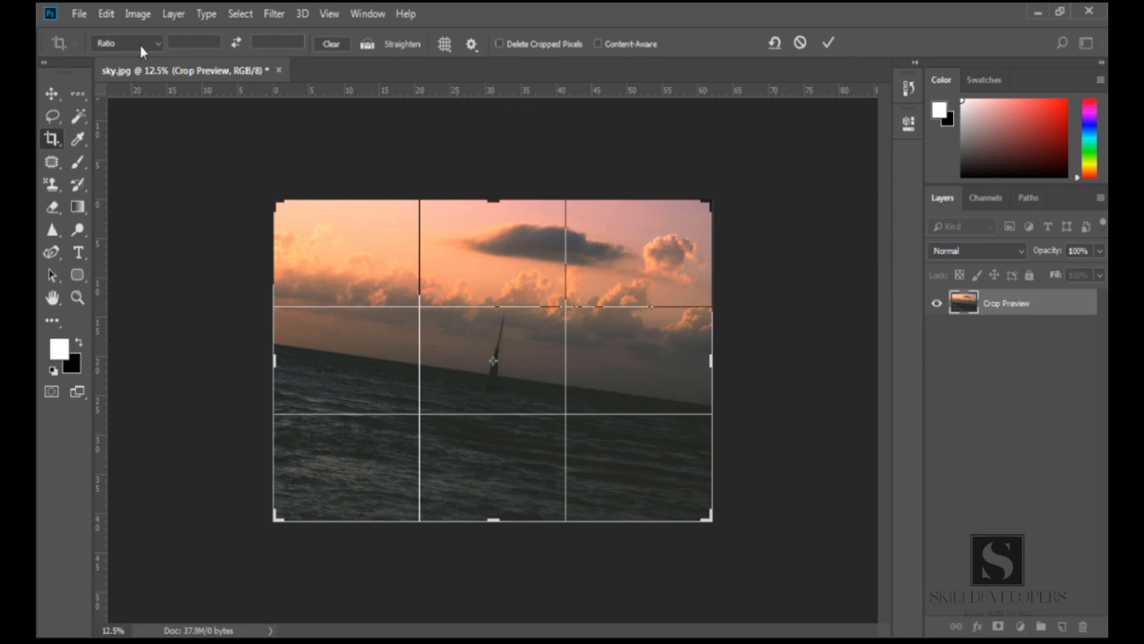
left_click(157, 45)
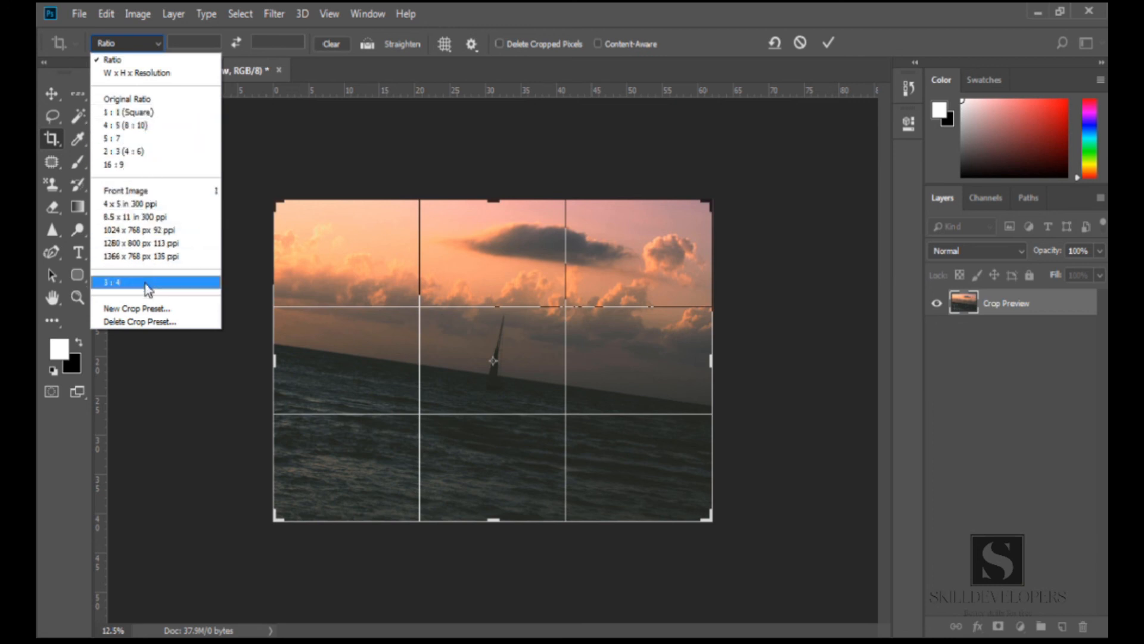
left_click(150, 74)
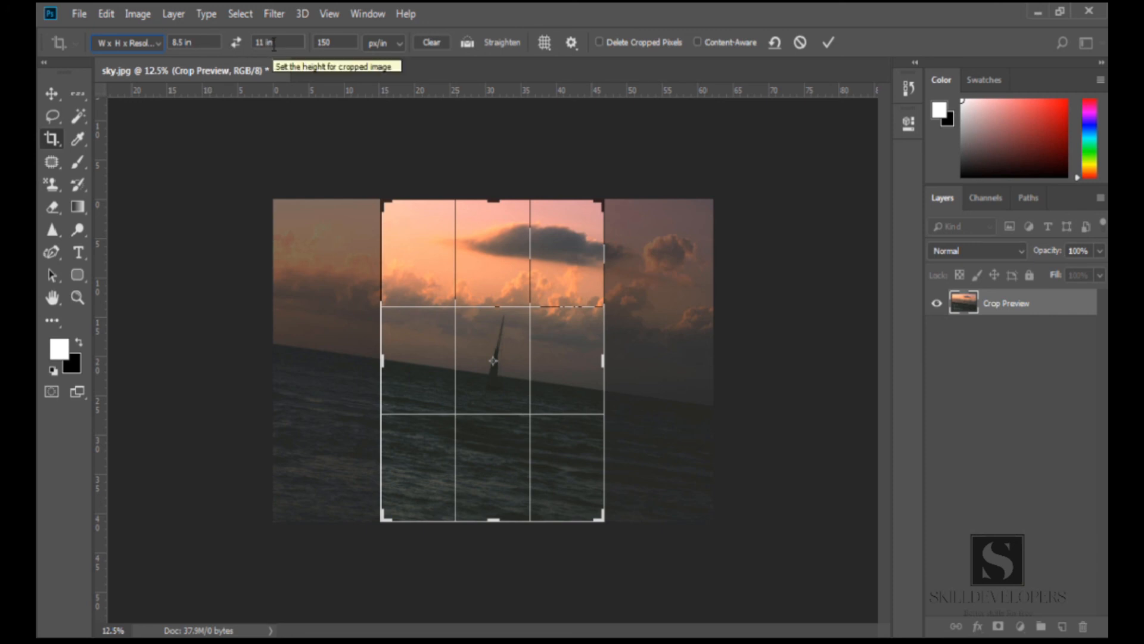
left_click(322, 43)
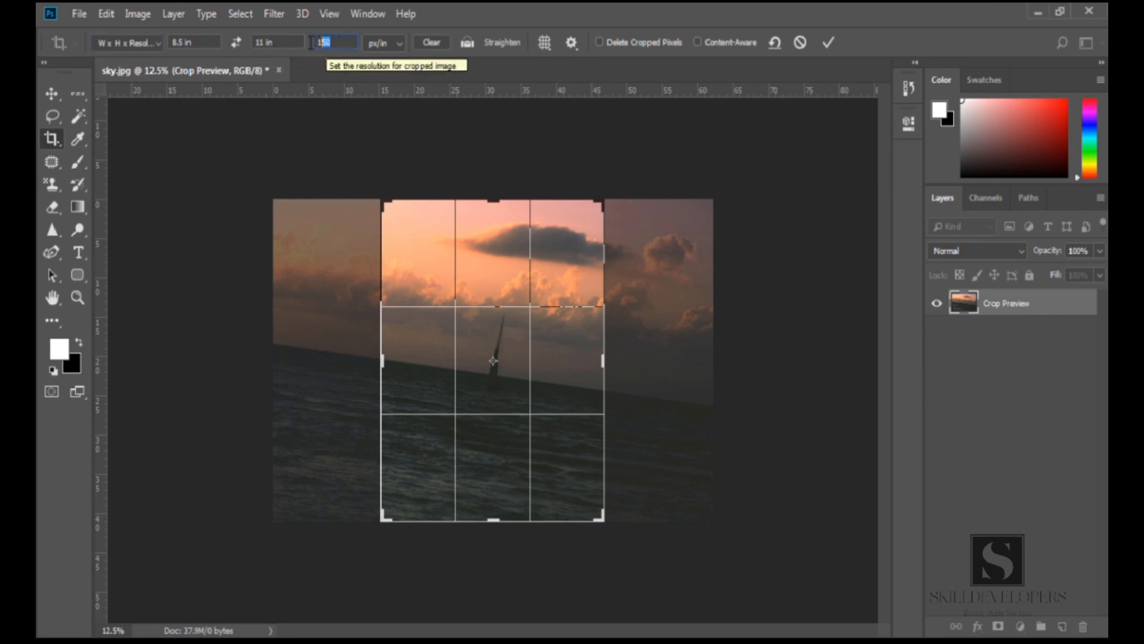
type("300")
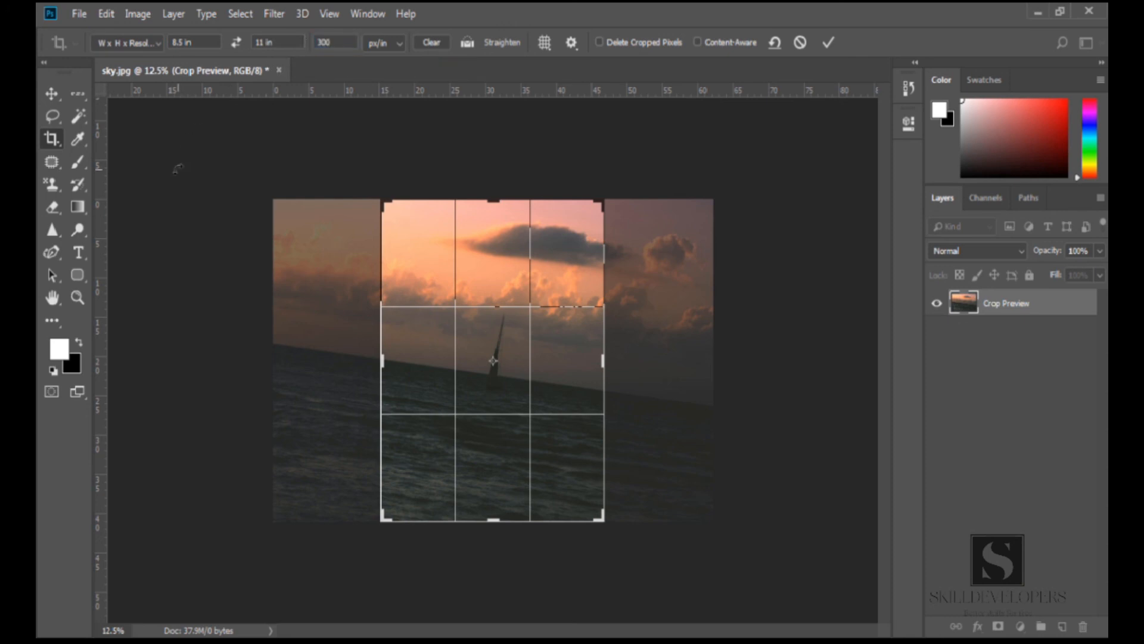
left_click(51, 92)
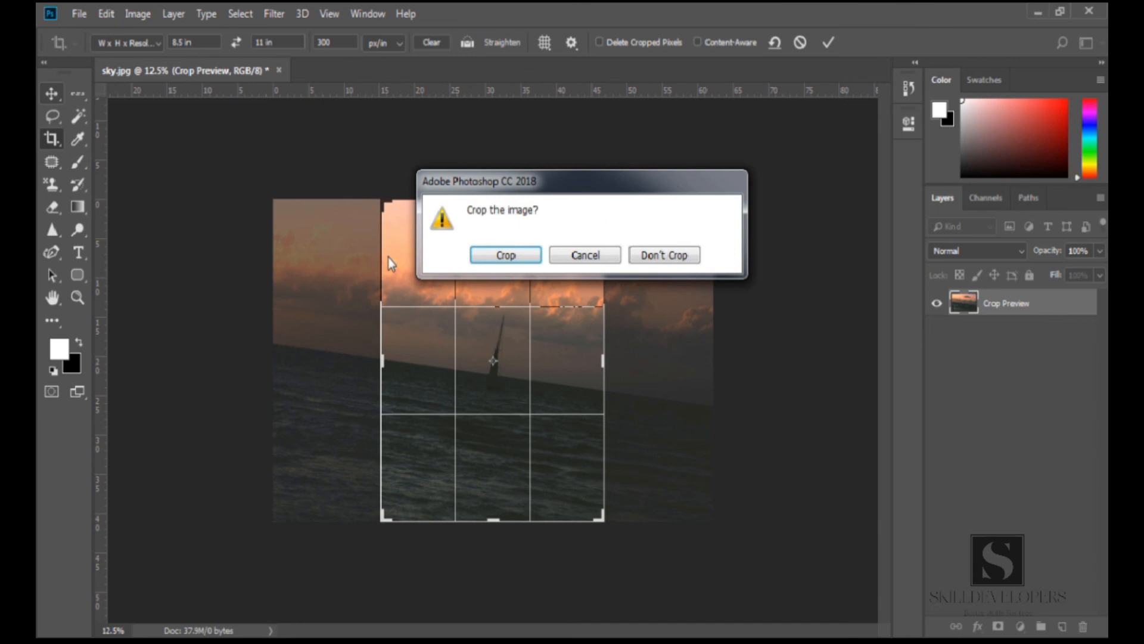
left_click(511, 255)
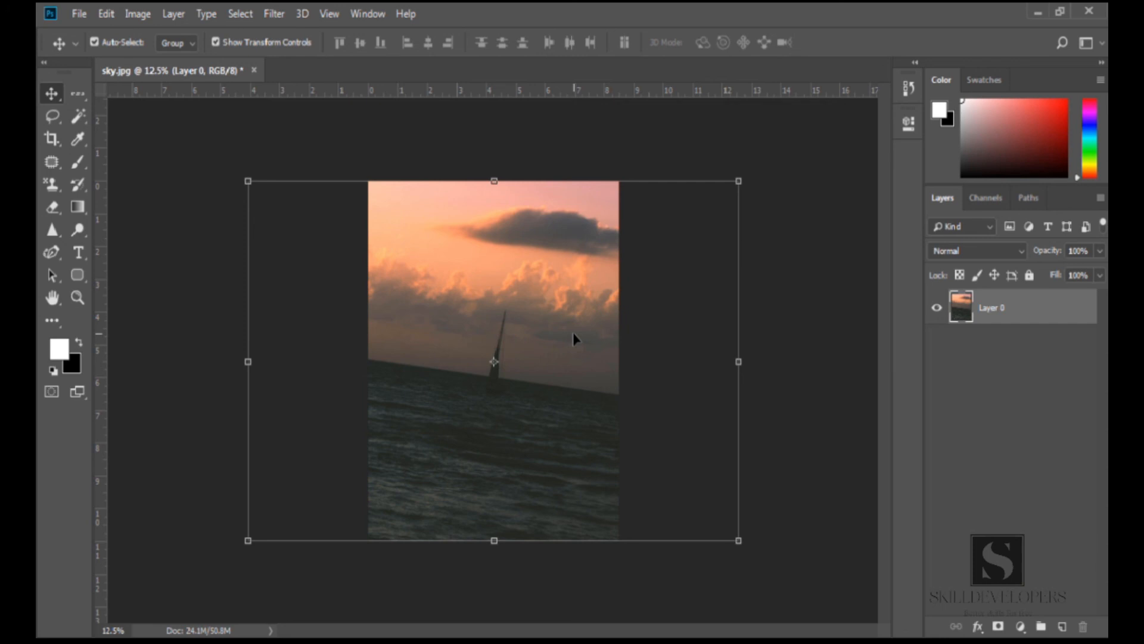
key("ctrl+z")
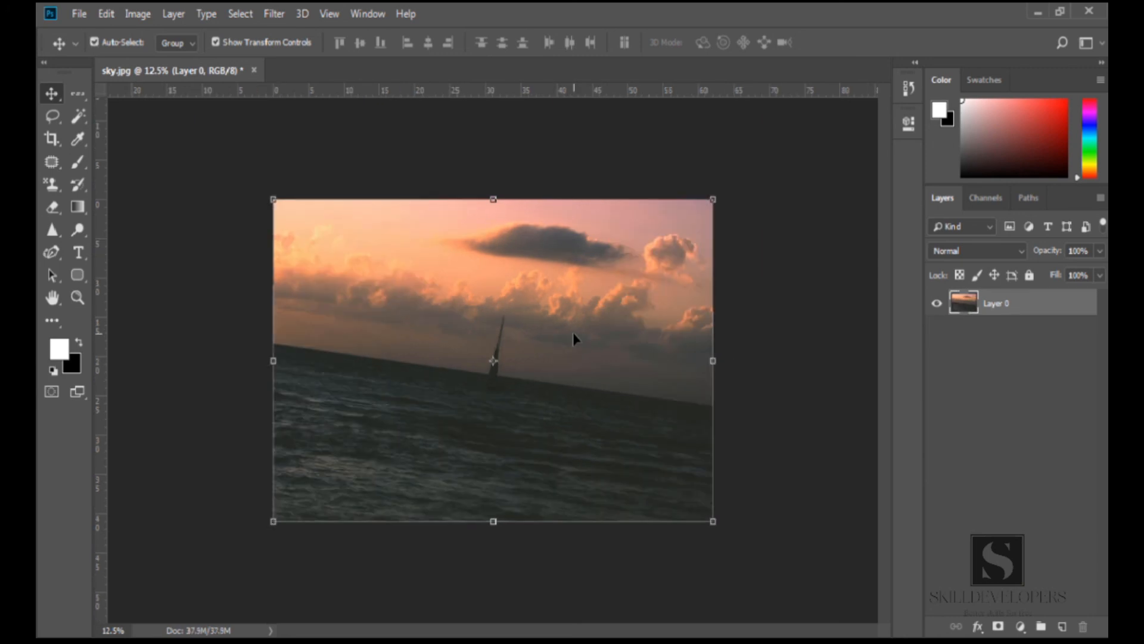
Set the crop size to 3 in wide by 4 in high at 300 px/in
key("c")
left_click(138, 42)
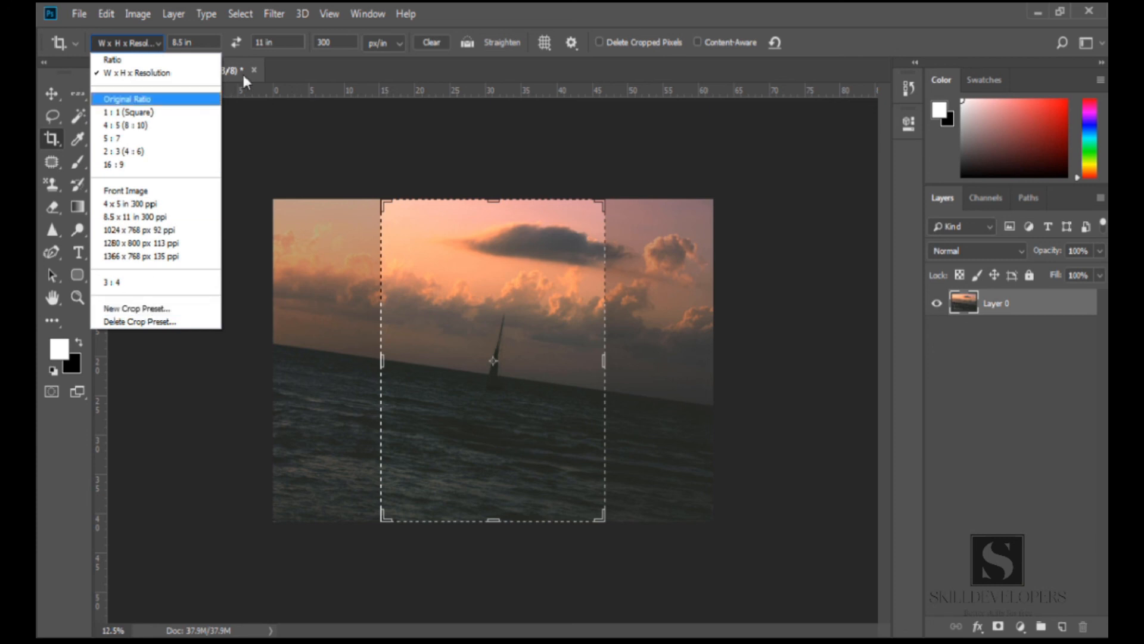
left_click(210, 47)
left_click_drag(203, 41, 161, 41)
type("3")
key("Tab")
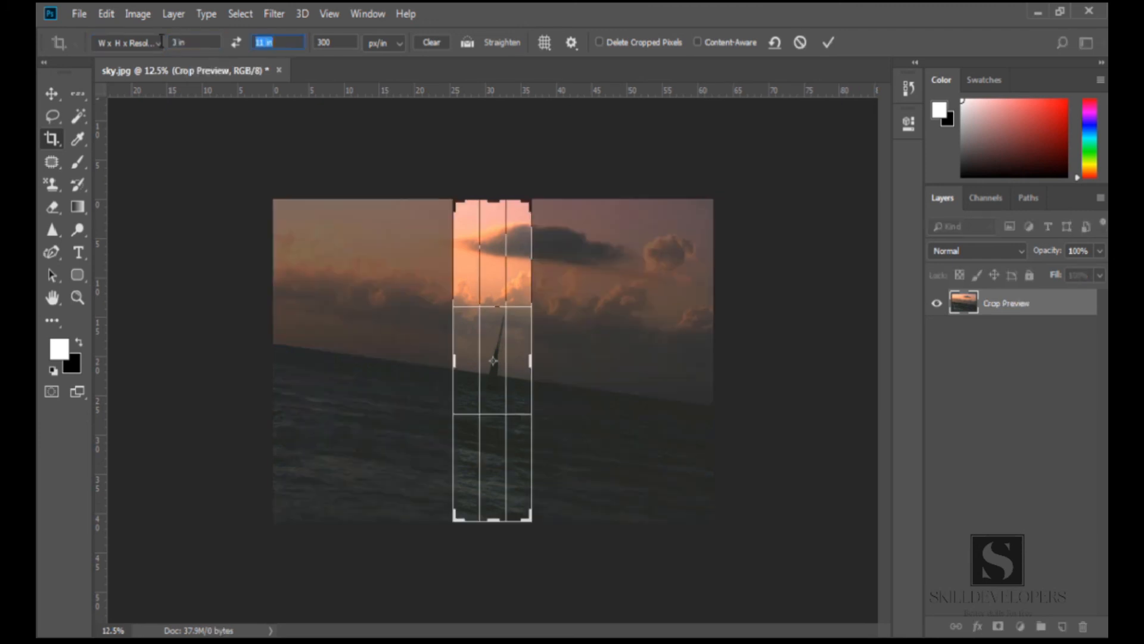
type("4")
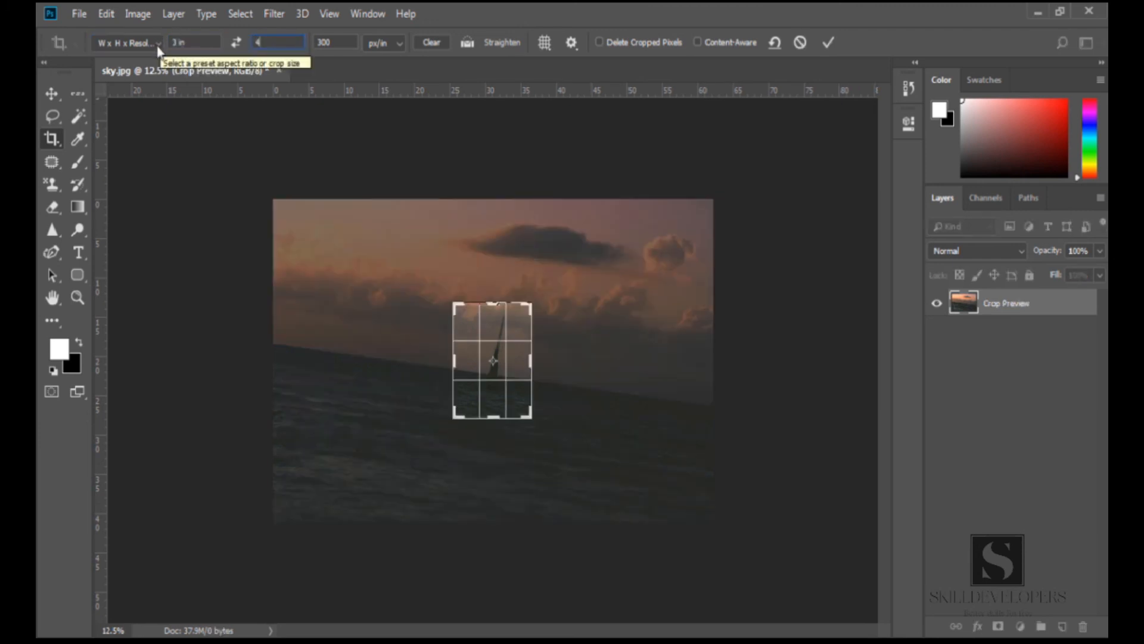
Save the 3 by 4 in crop settings as a new crop preset and reopen the preset list
left_click(160, 46)
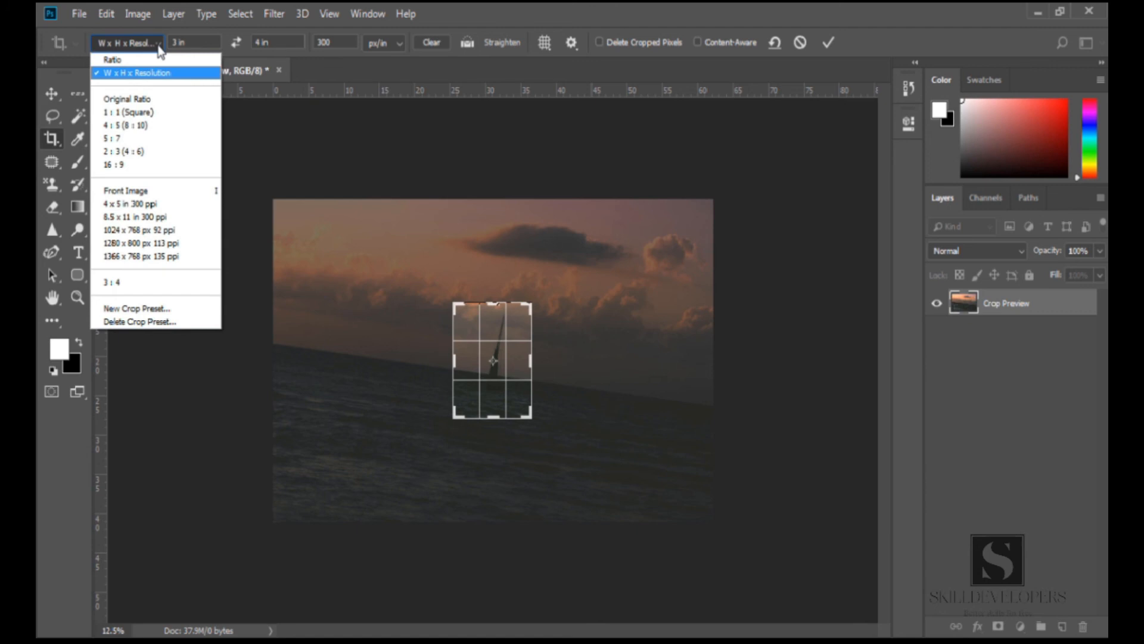
left_click(141, 309)
left_click(697, 199)
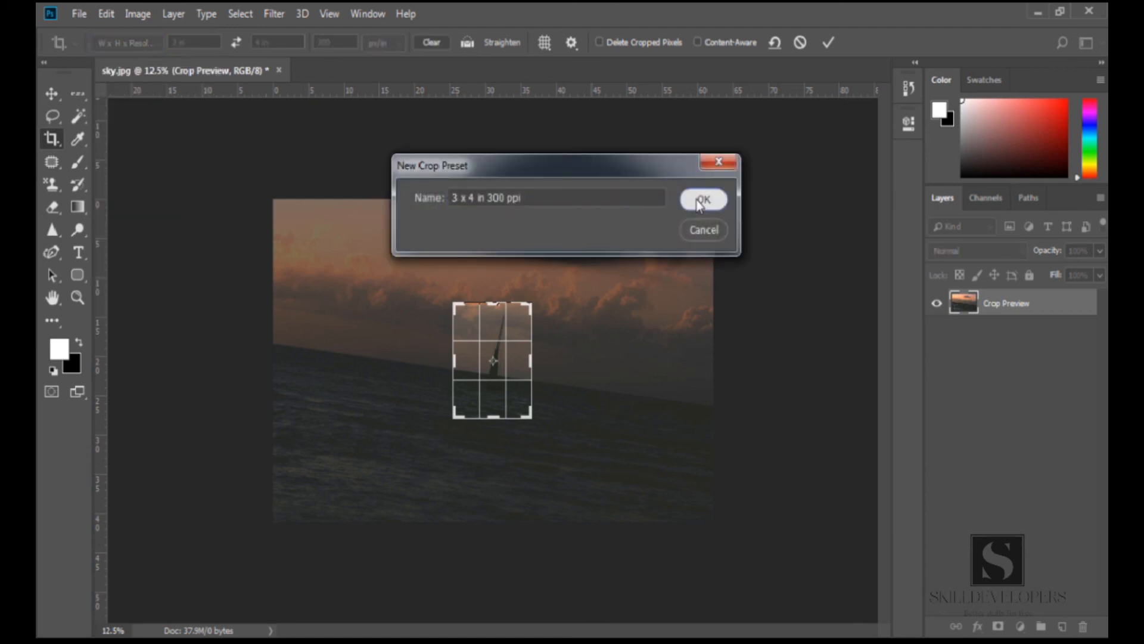
left_click(144, 49)
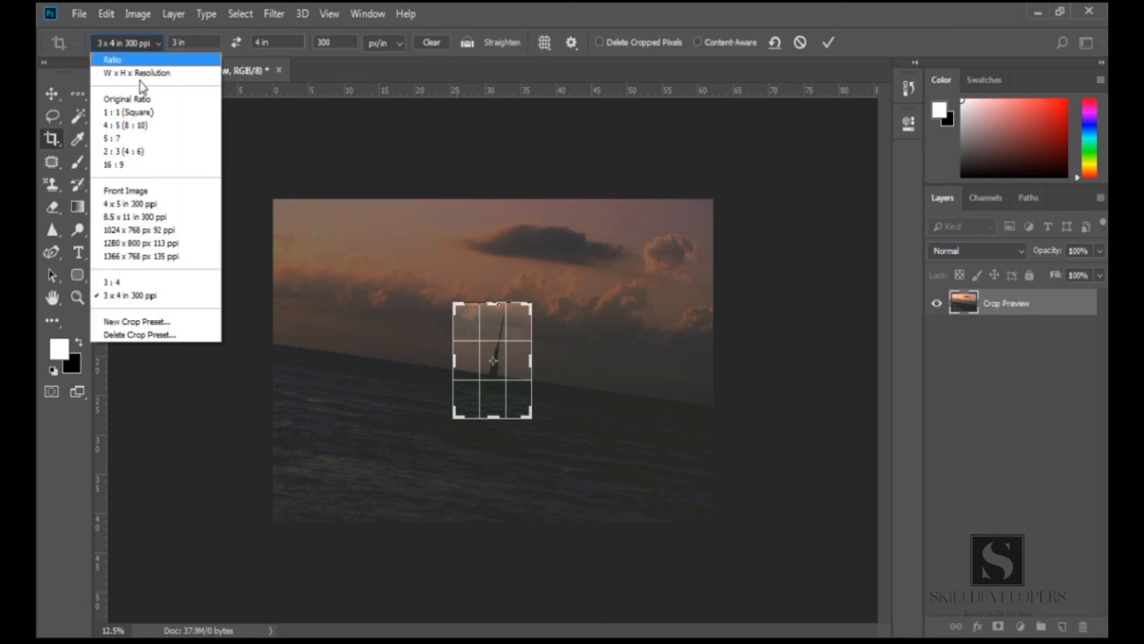
Commit the crop using the 3 x 4 in 300 ppi preset, then undo it
left_click(127, 297)
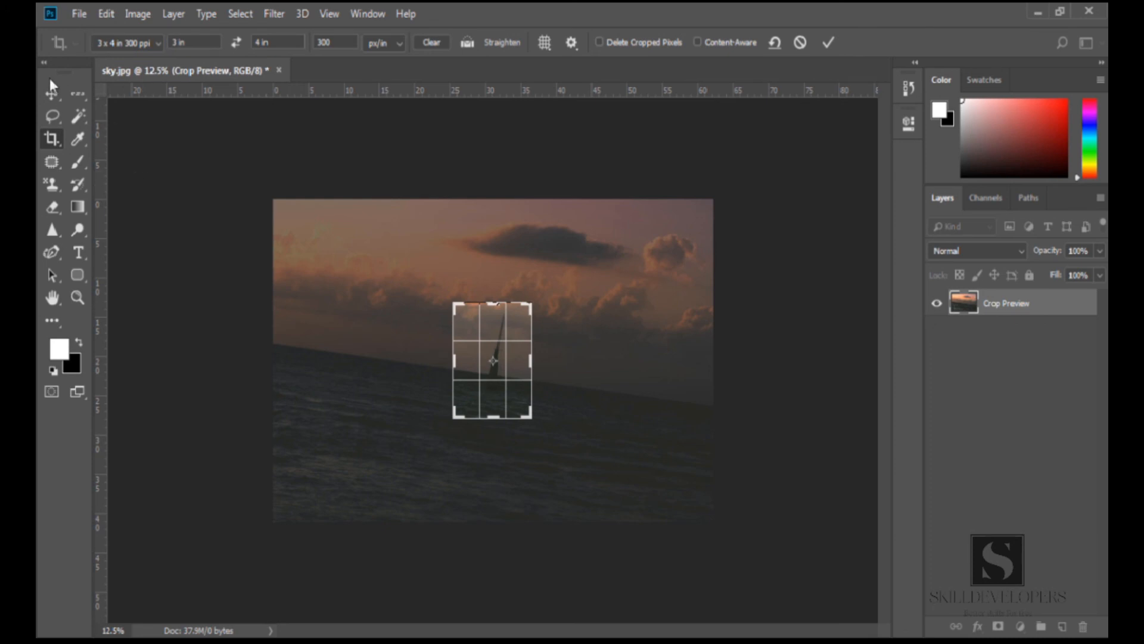
left_click(54, 93)
left_click(479, 255)
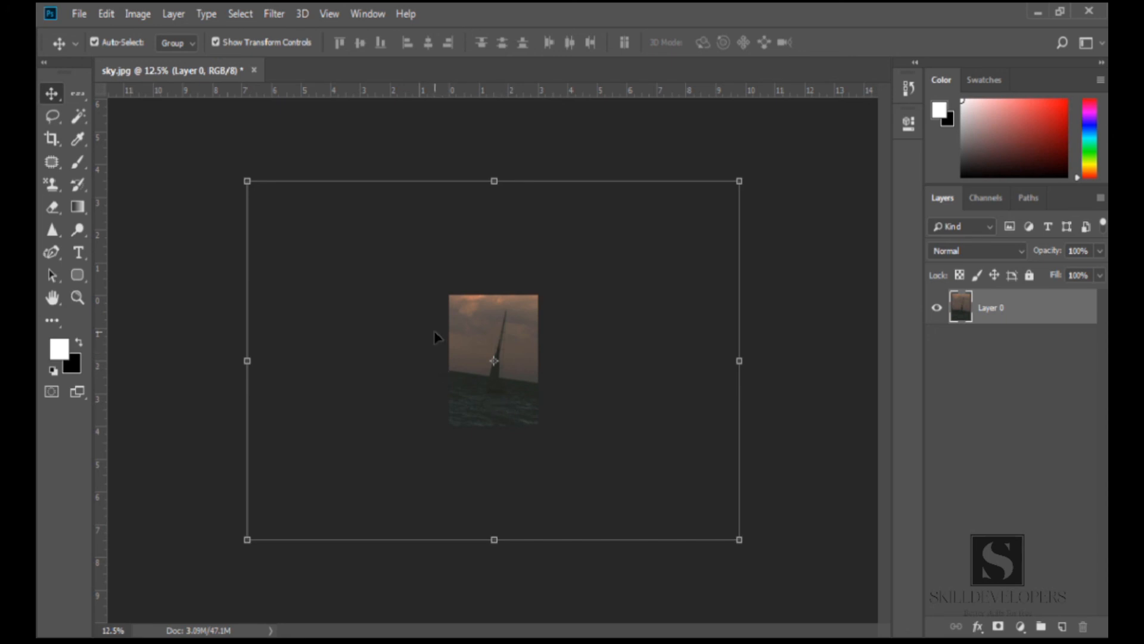
key("ctrl+z")
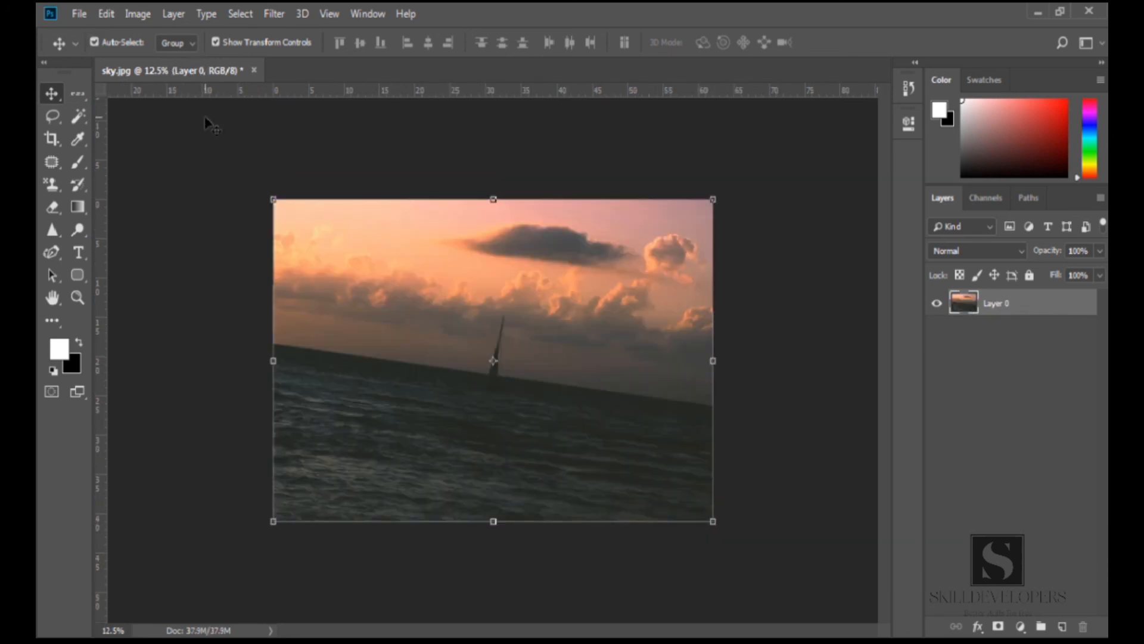
Reactivate the Crop tool and clear its width, height and resolution values
key("c")
left_click(156, 42)
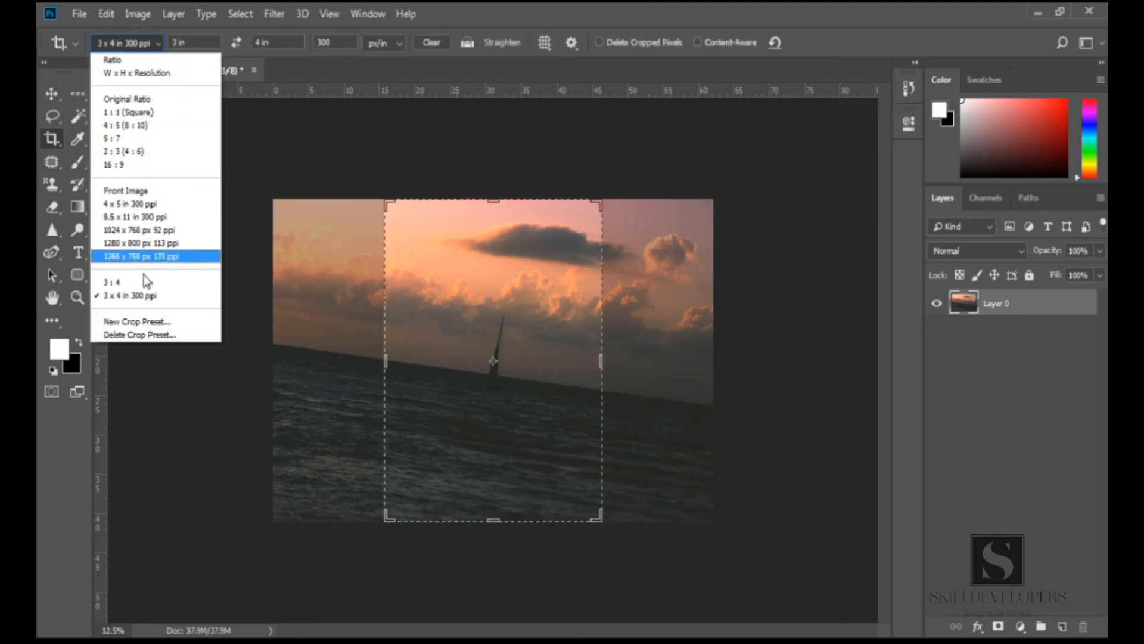
left_click(327, 203)
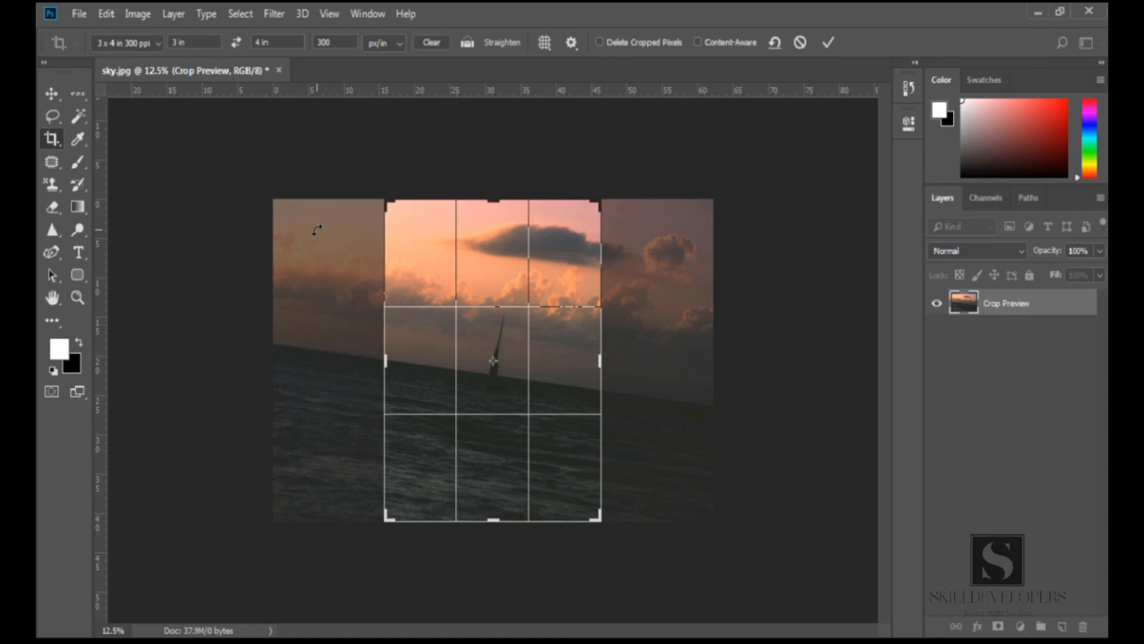
key("Return")
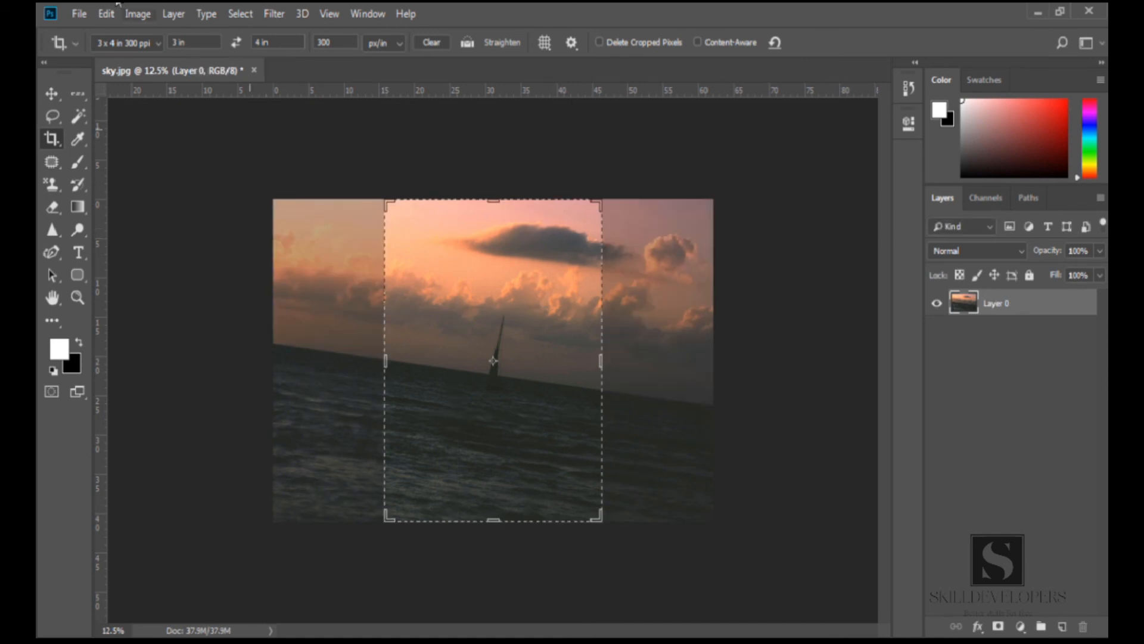
left_click(429, 42)
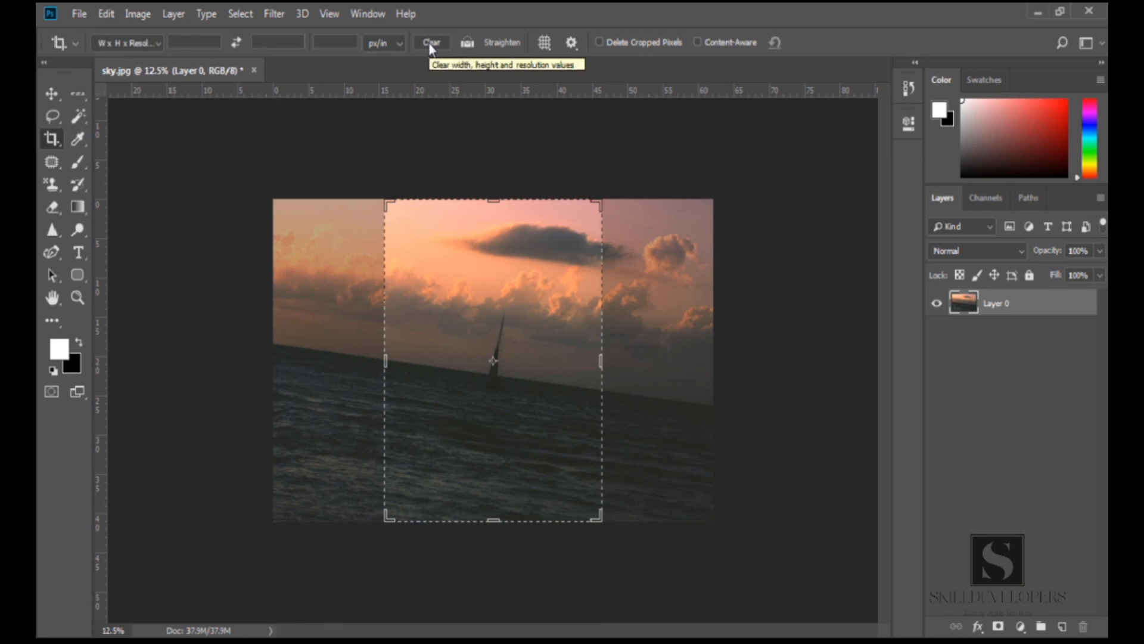
Straighten the image by drawing a line along the sloping horizon and commit the crop
left_click(491, 43)
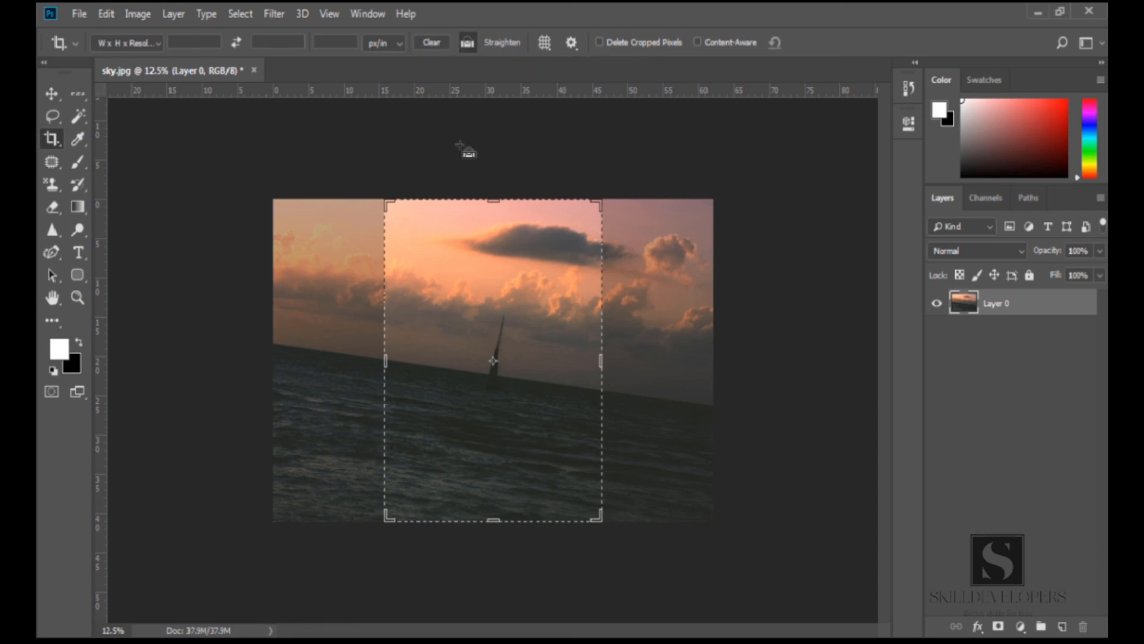
left_click(335, 349)
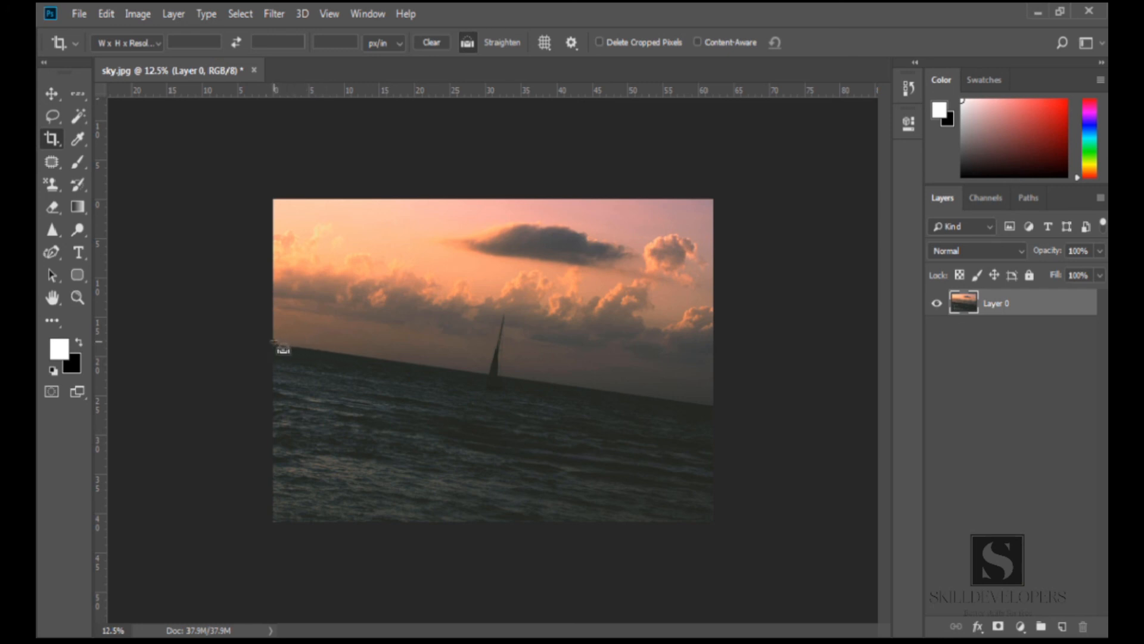
left_click_drag(274, 342, 713, 408)
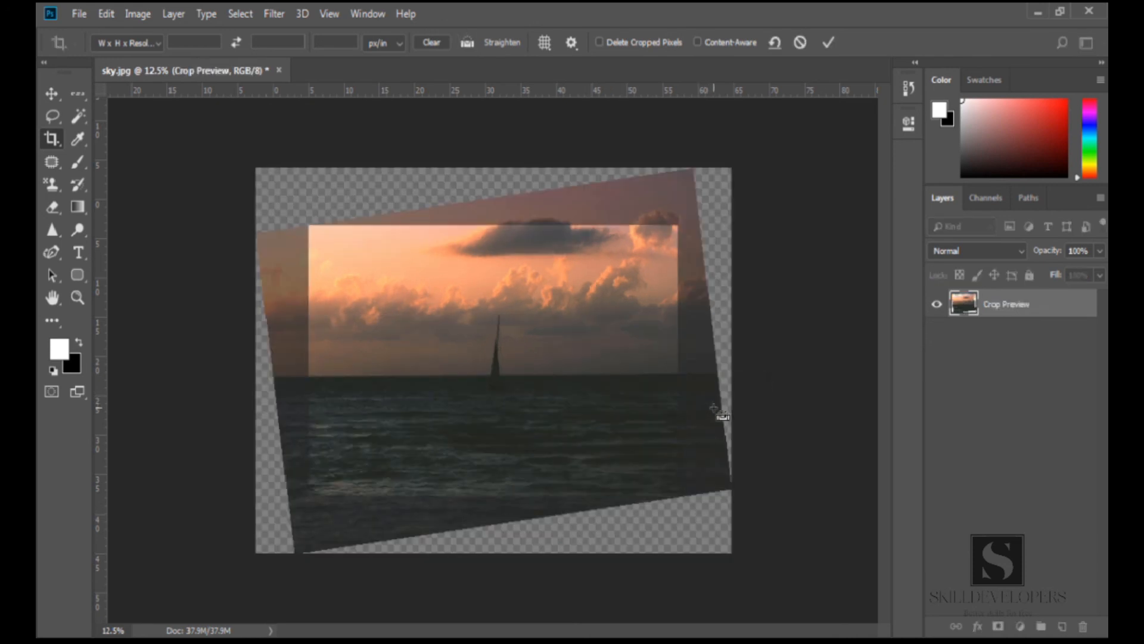
key("Return")
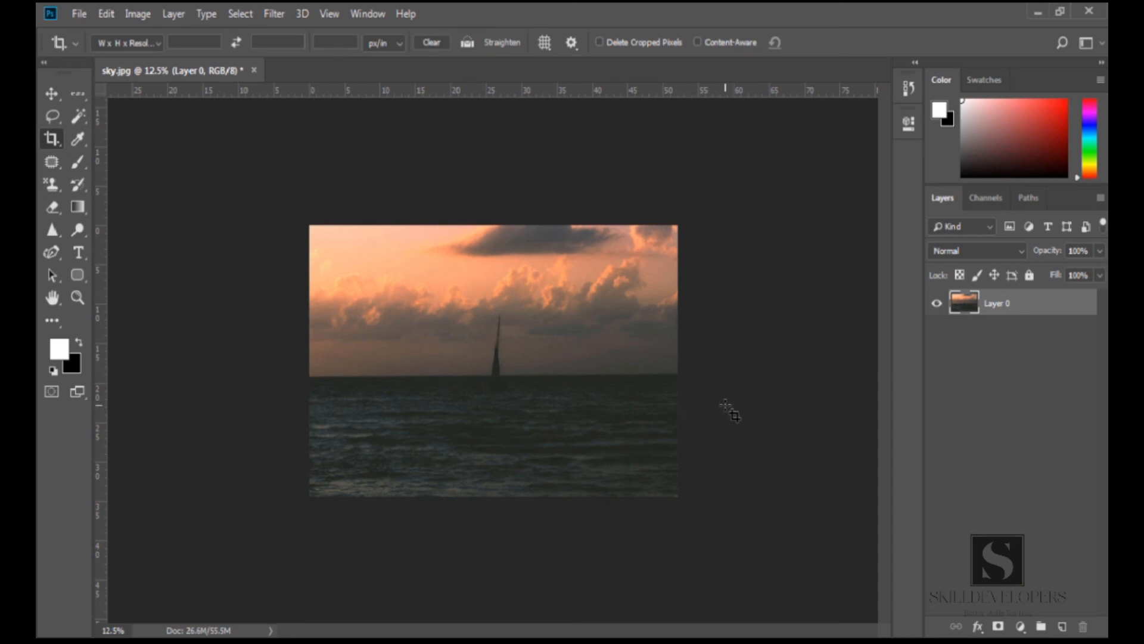
Reopen the crop box and switch its overlay to Grid
left_click(624, 384)
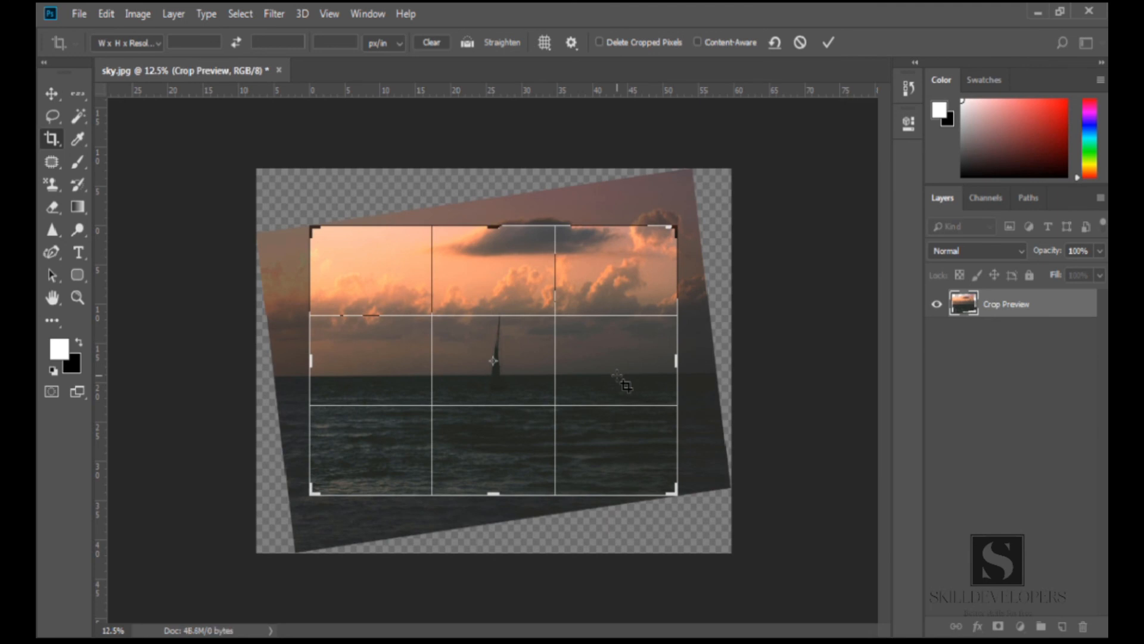
key("Return")
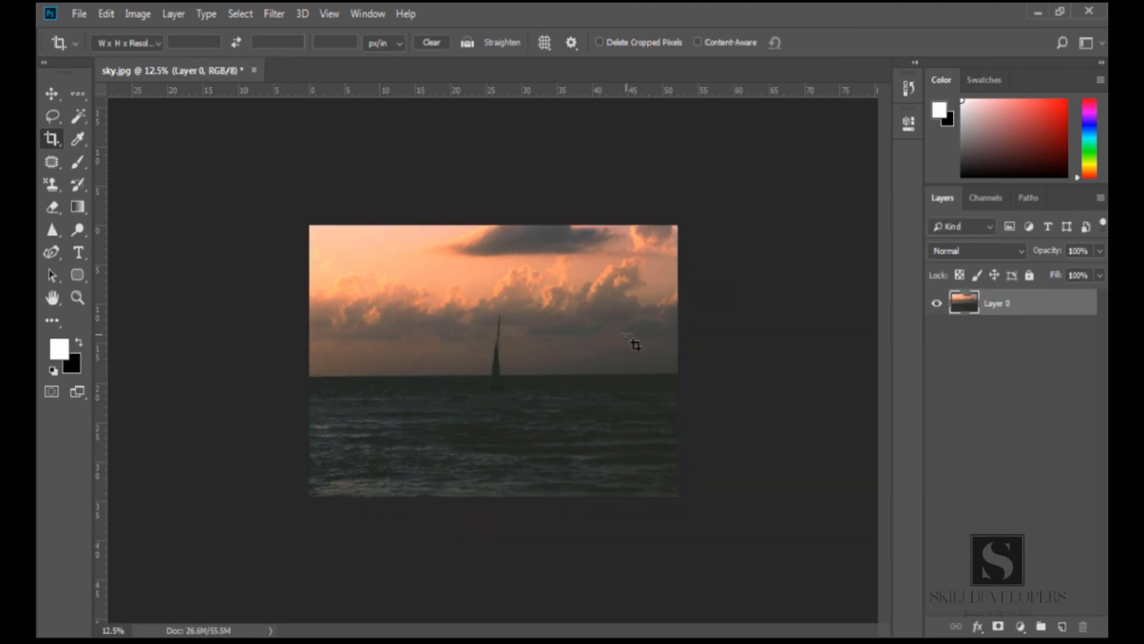
left_click(564, 327)
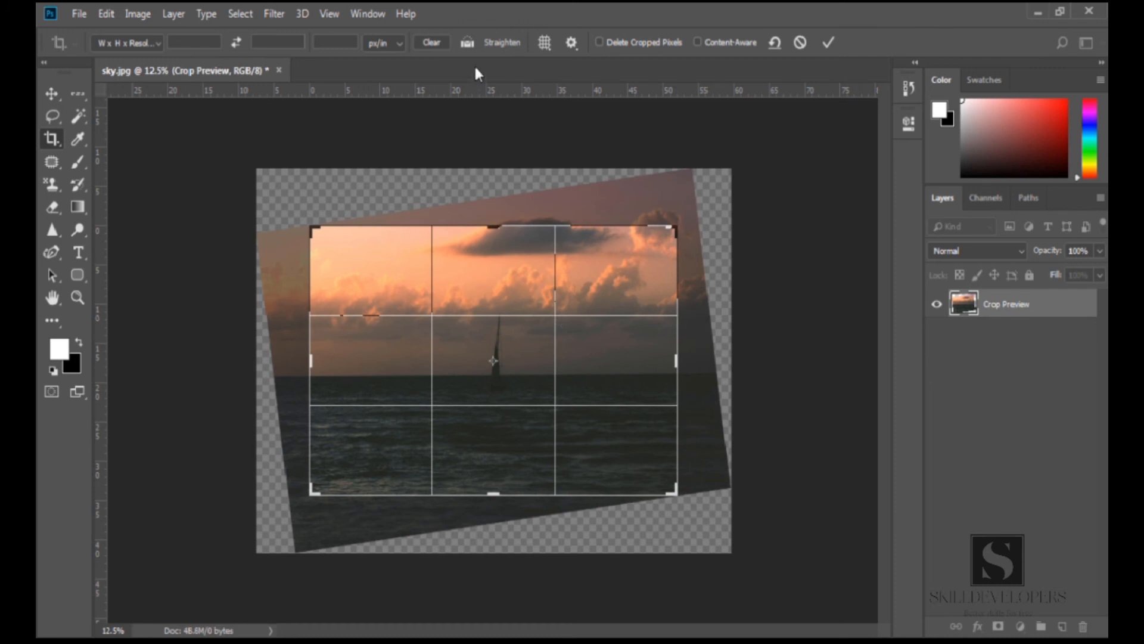
left_click(545, 42)
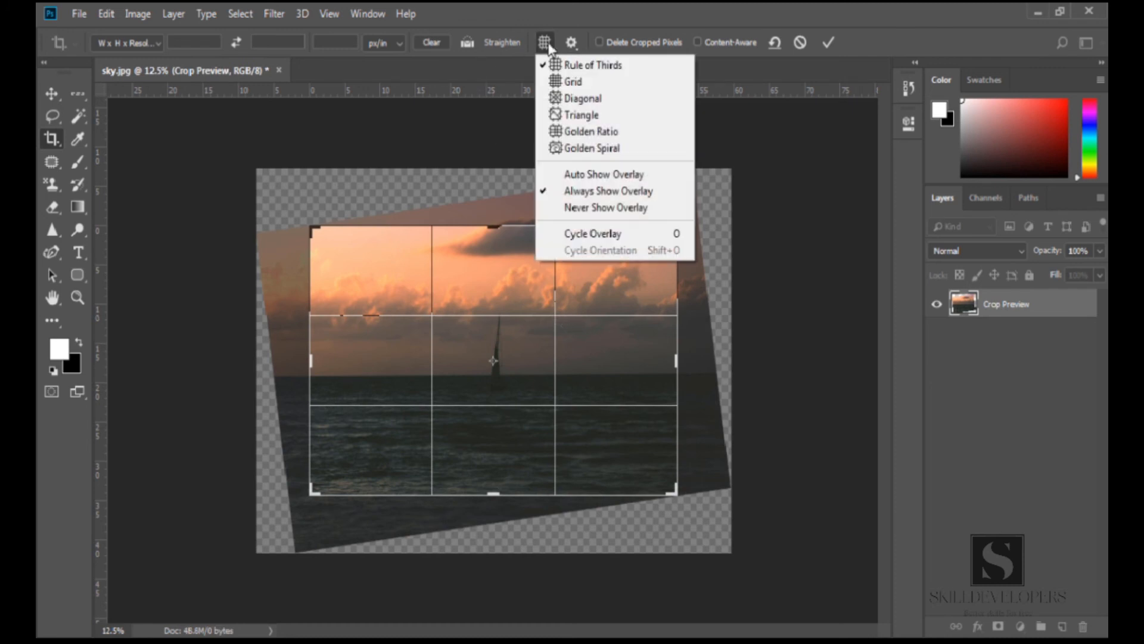
left_click(565, 84)
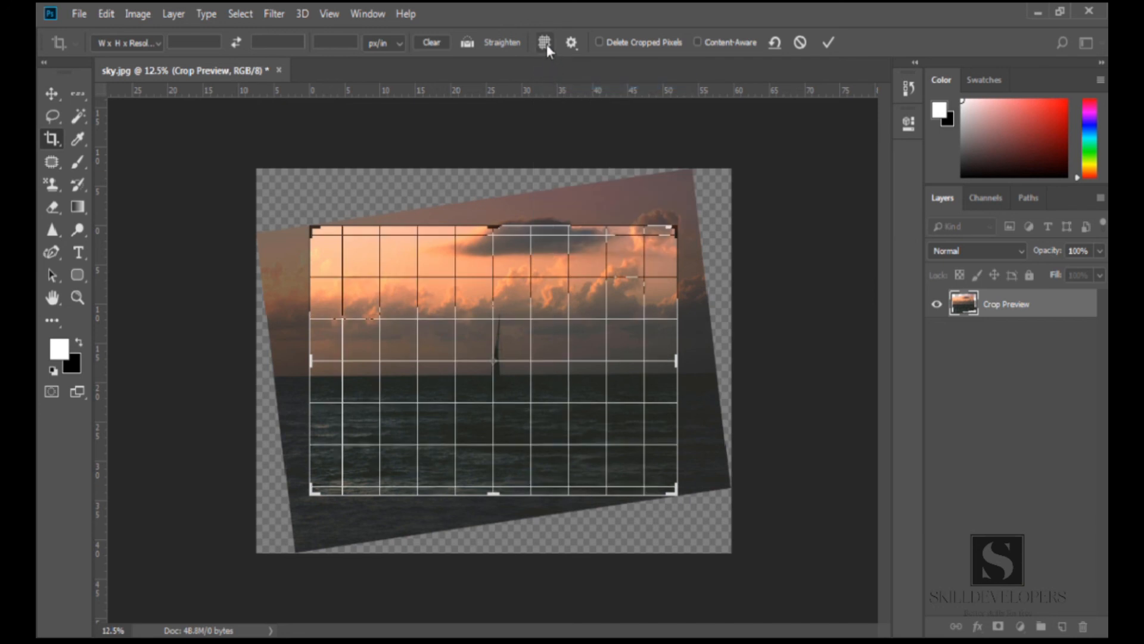
Try the Diagonal, Triangle and Golden Spiral crop overlays in turn
left_click(545, 42)
left_click(563, 94)
left_click(545, 42)
left_click(565, 110)
left_click(544, 42)
left_click(571, 143)
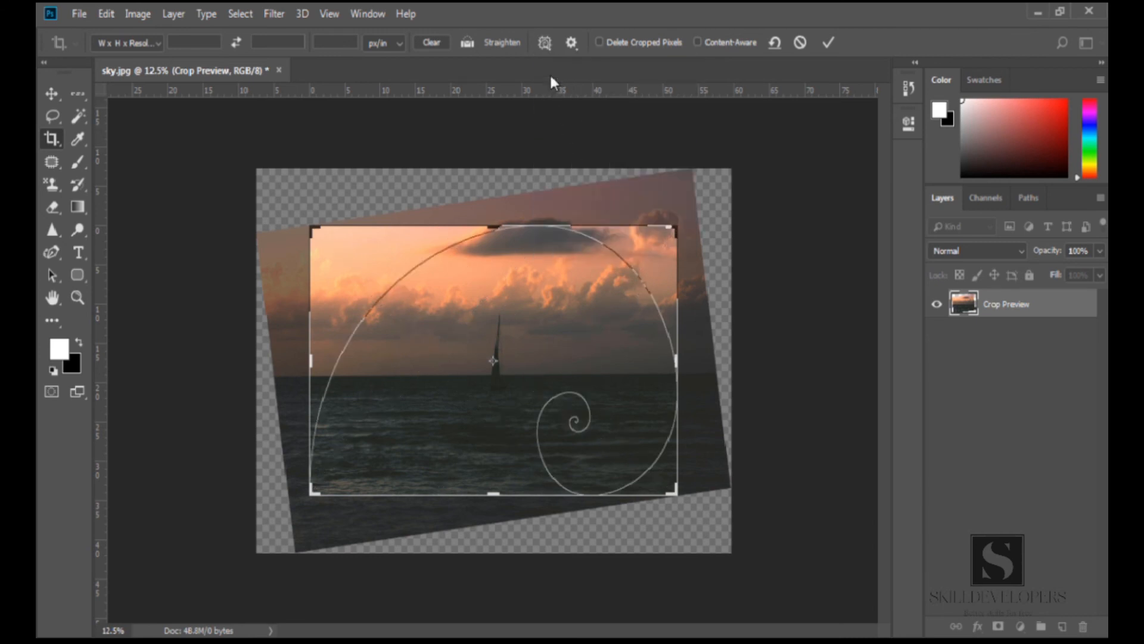
Set the crop overlay to Golden Ratio and switch its display between Auto Show and Always Show Overlay
left_click(546, 42)
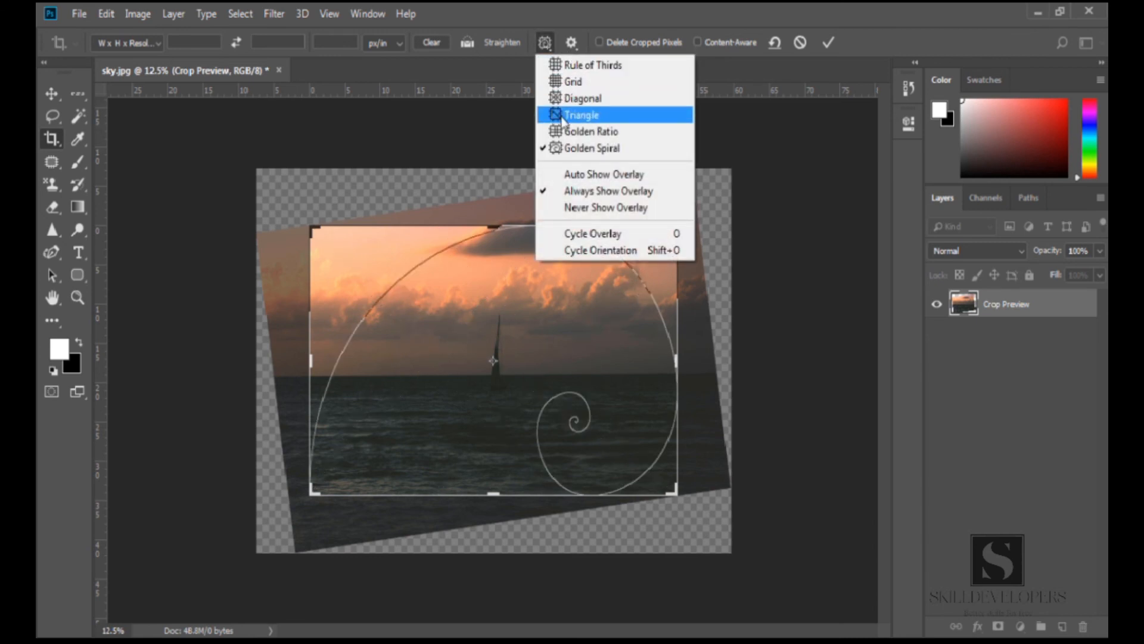
left_click(565, 132)
left_click(546, 45)
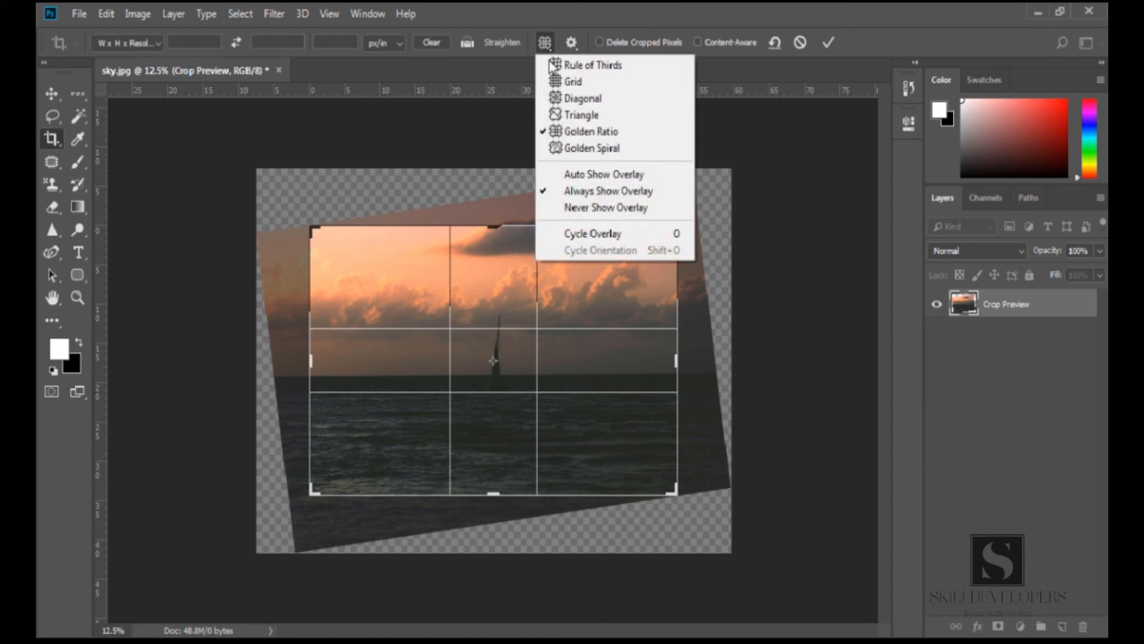
left_click(574, 174)
left_click(545, 43)
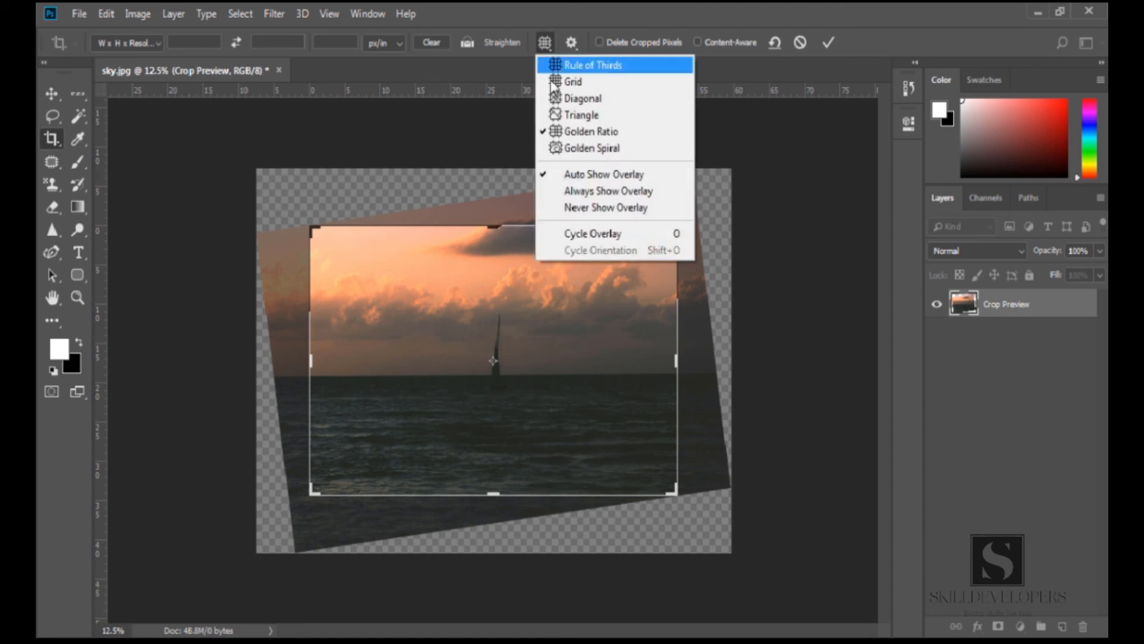
left_click(563, 188)
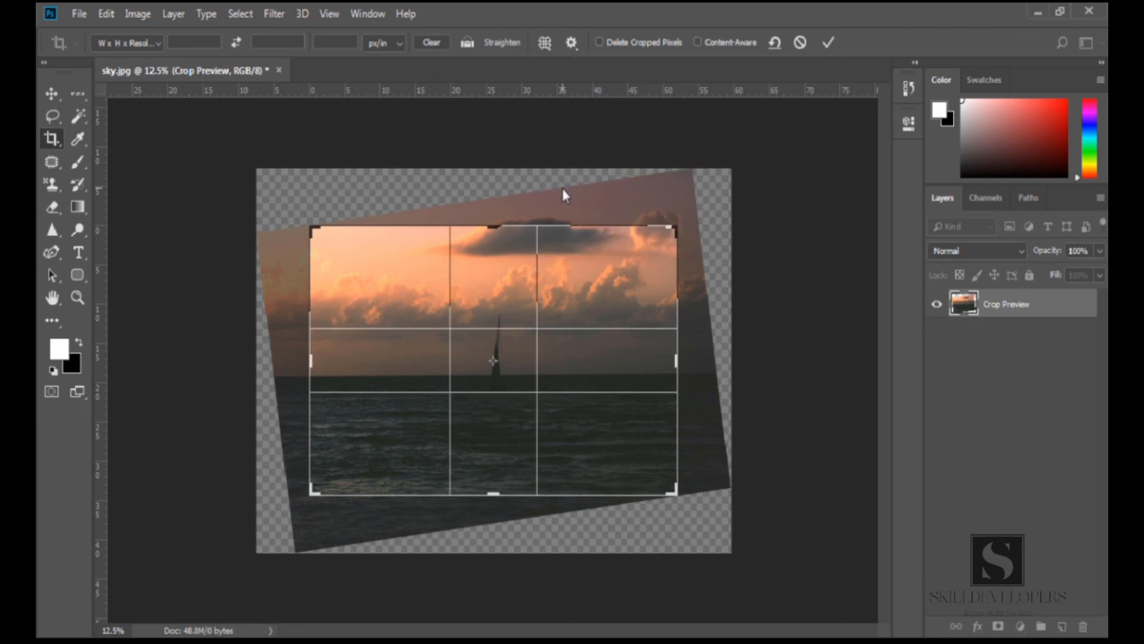
Cycle through the crop overlays repeatedly and commit the crop
left_click(553, 47)
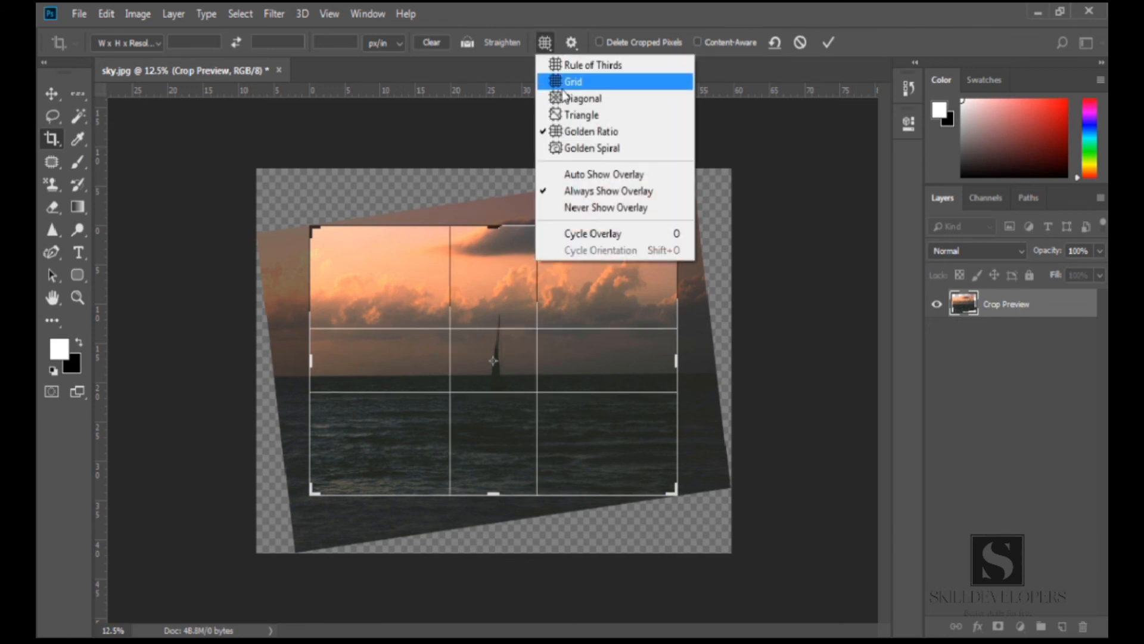
left_click(583, 233)
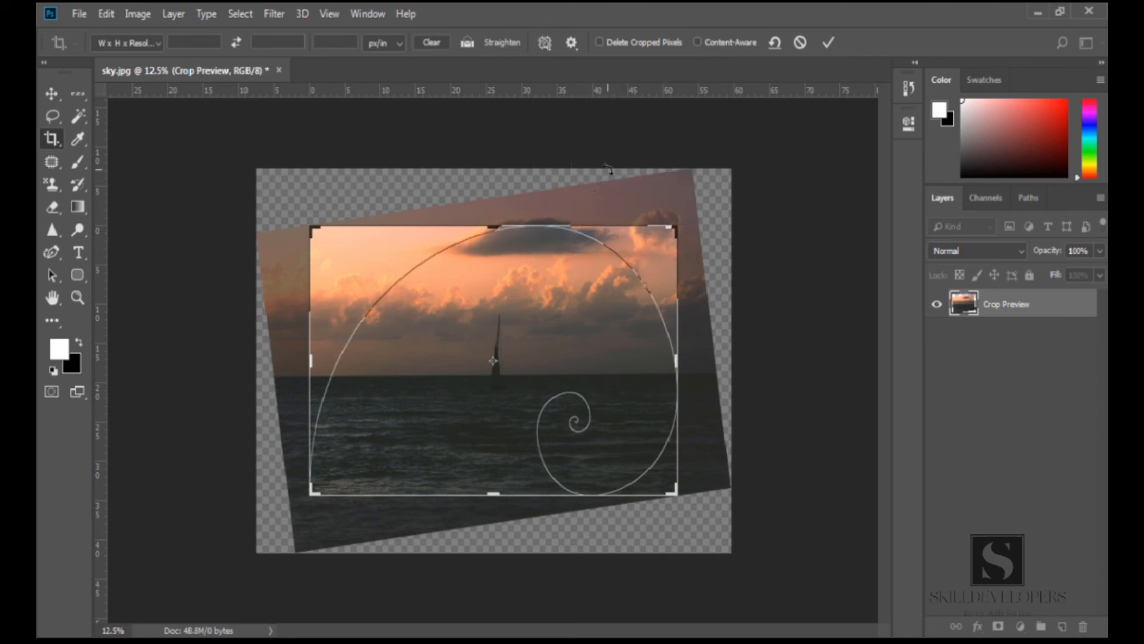
key("o")
key("o")
key("o")
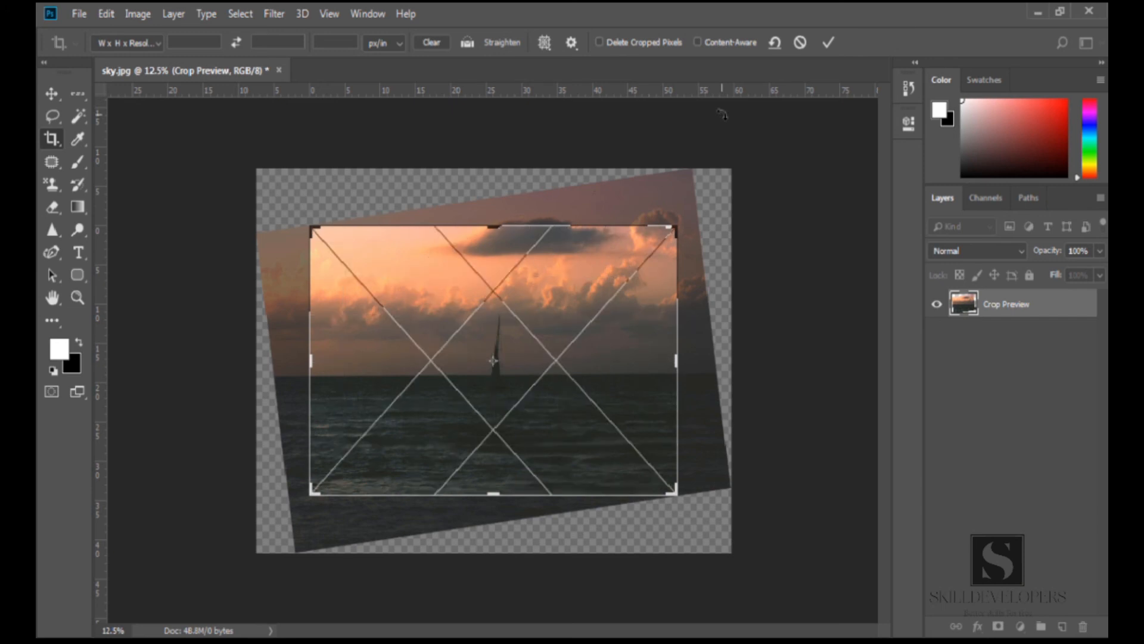
key("o")
key("o")
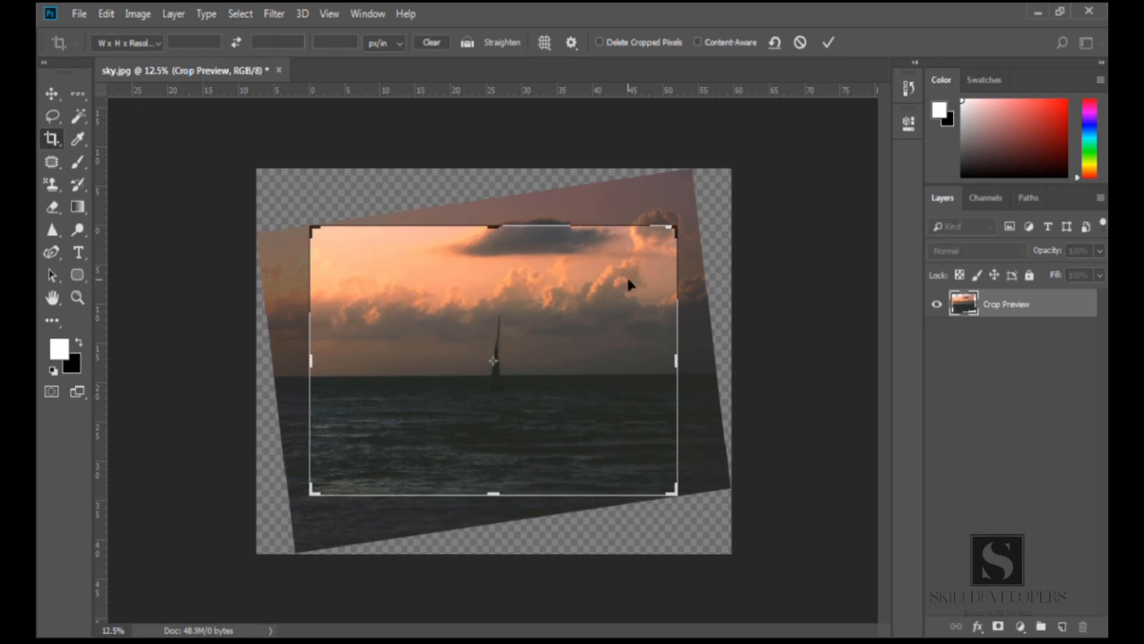
key("Return")
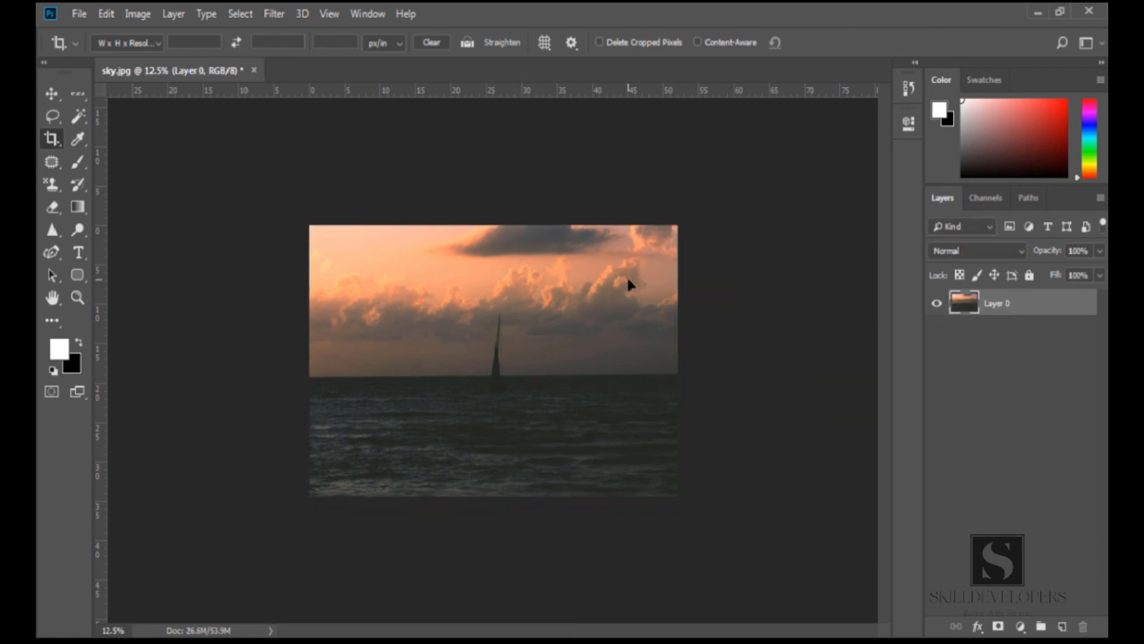
Enable Use Classic Mode in the crop settings and commit the crop
left_click(629, 280)
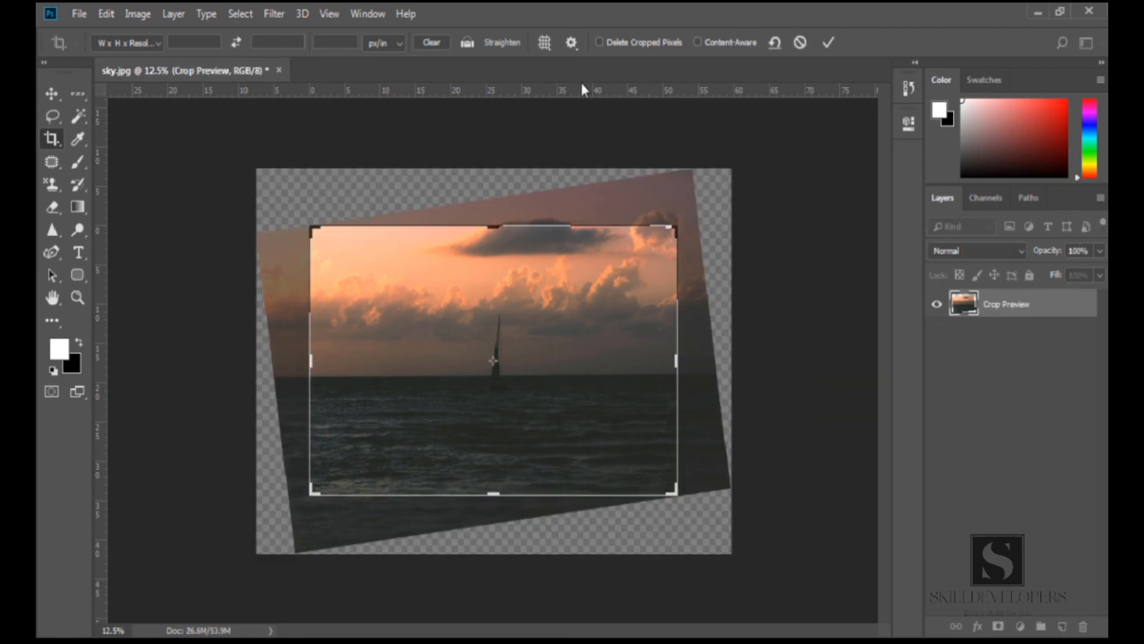
left_click(570, 43)
left_click(559, 66)
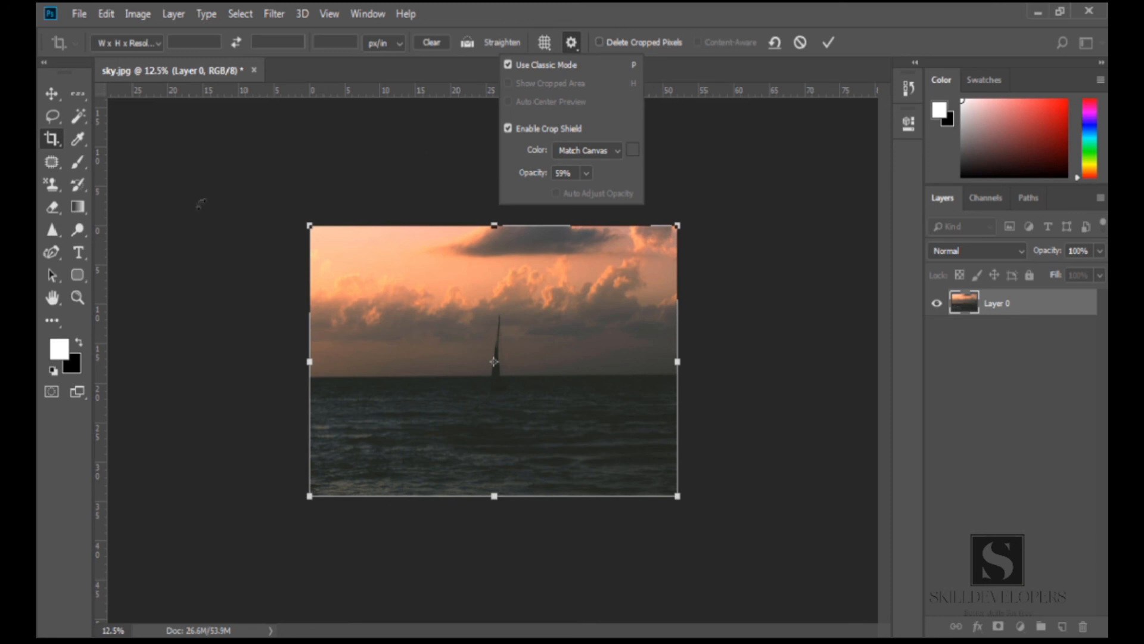
left_click(483, 344)
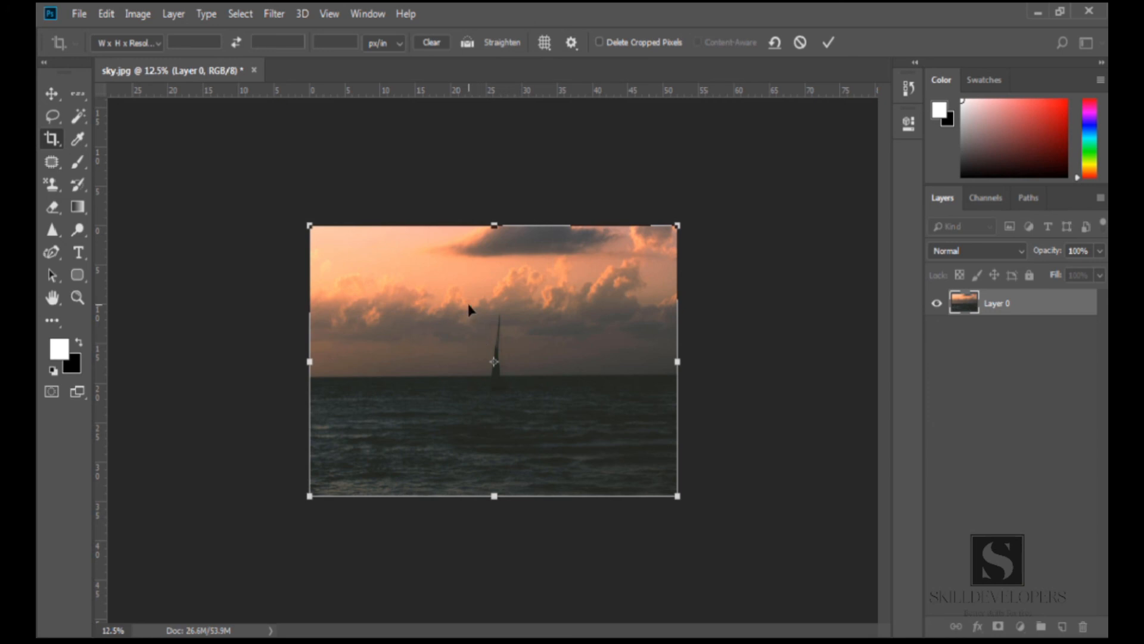
key("Return")
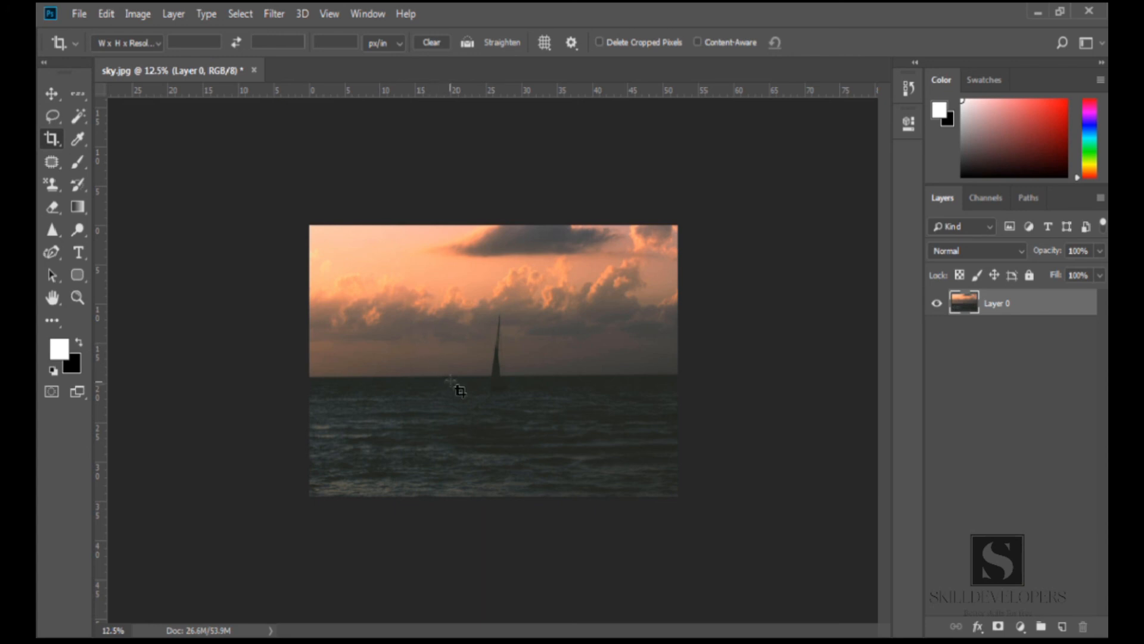
Draw a small crop box around the sailboat and cancel it
left_click_drag(459, 298, 545, 428)
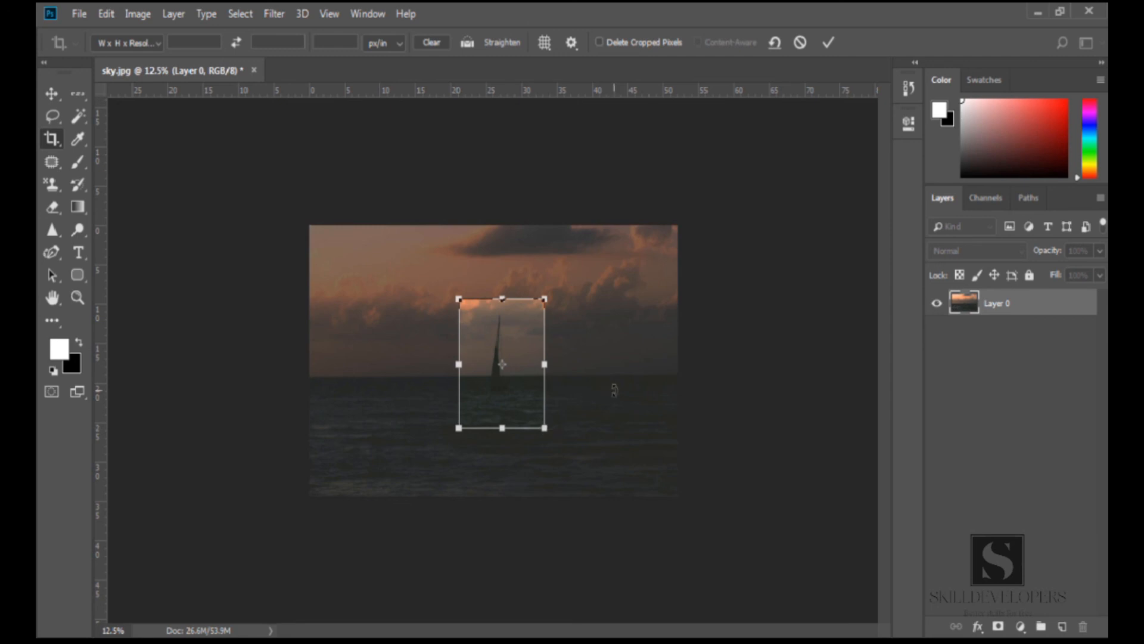
key("Escape")
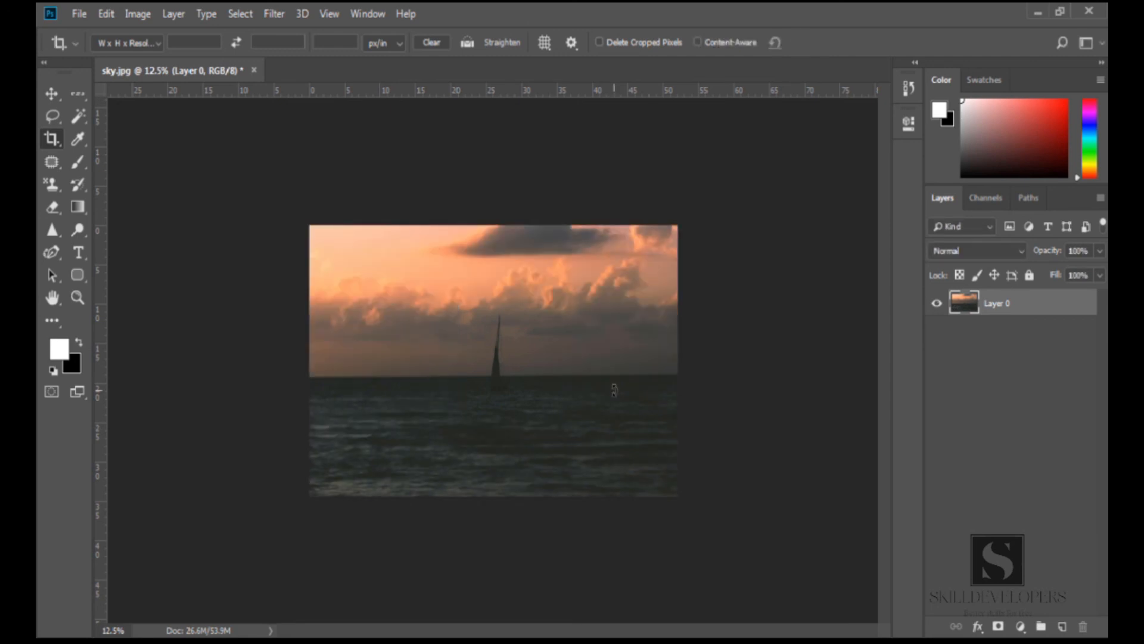
Turn off Classic Mode in the crop settings, drag the crop box's side edges and commit
left_click(569, 43)
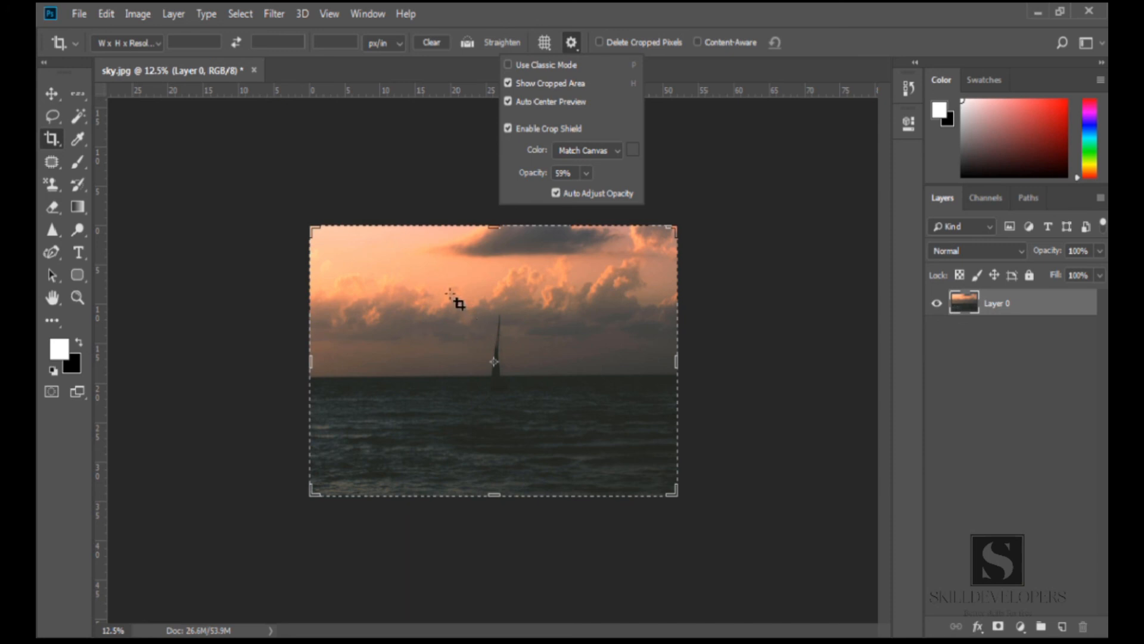
left_click_drag(310, 364, 362, 364)
left_click_drag(625, 360, 608, 360)
key("Return")
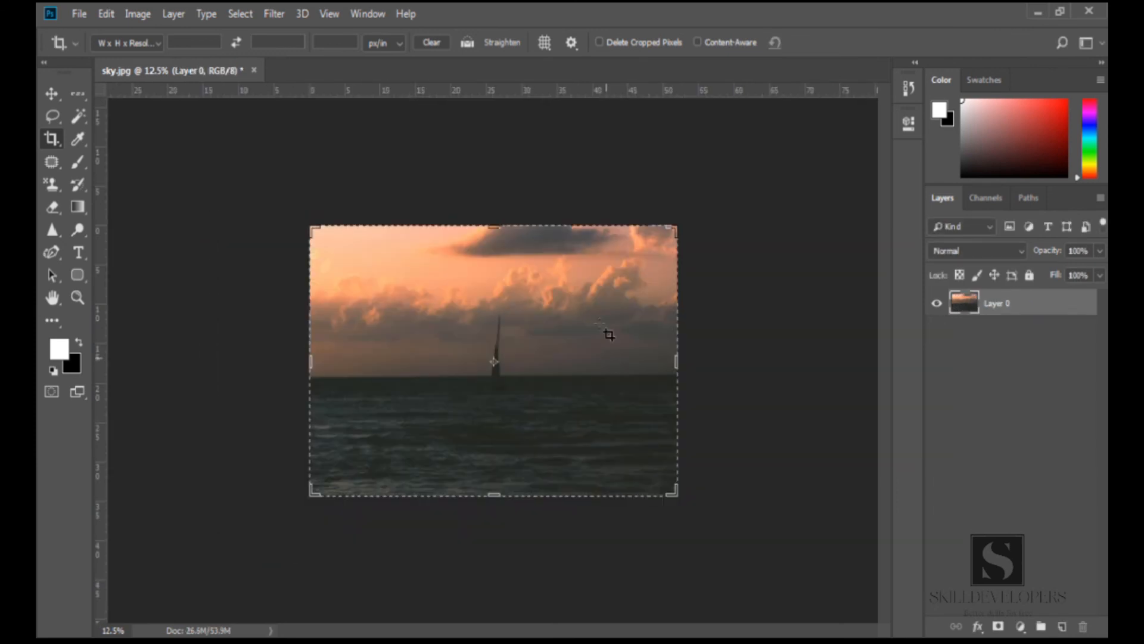
Set the crop shield color to Custom and pick a red (e01010) in the Color Picker
left_click(573, 45)
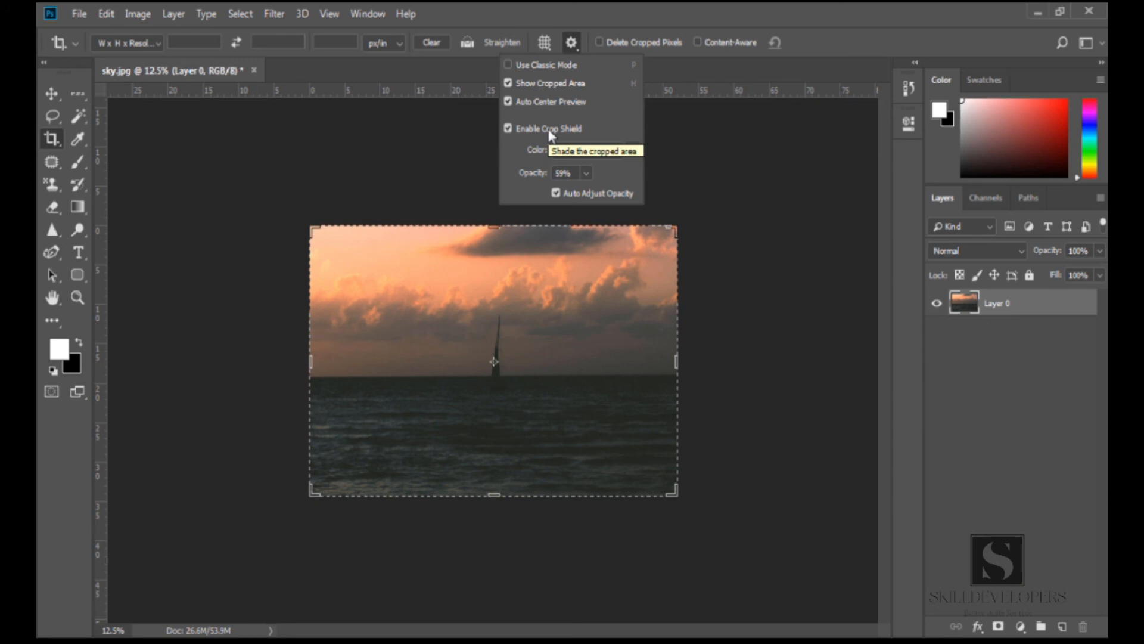
left_click(620, 152)
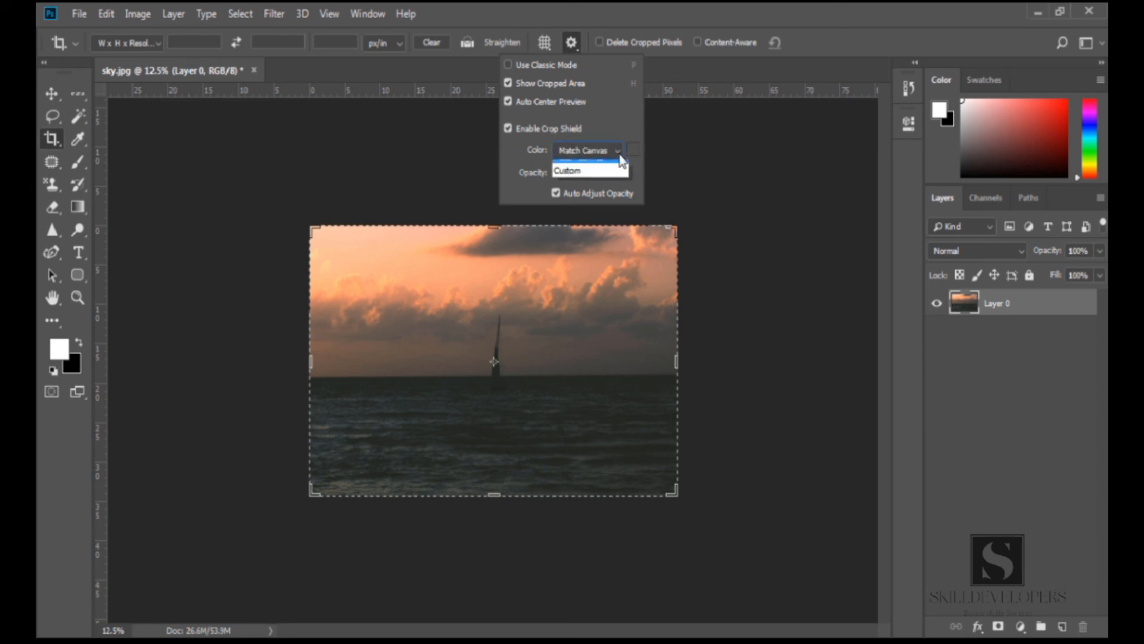
left_click(586, 180)
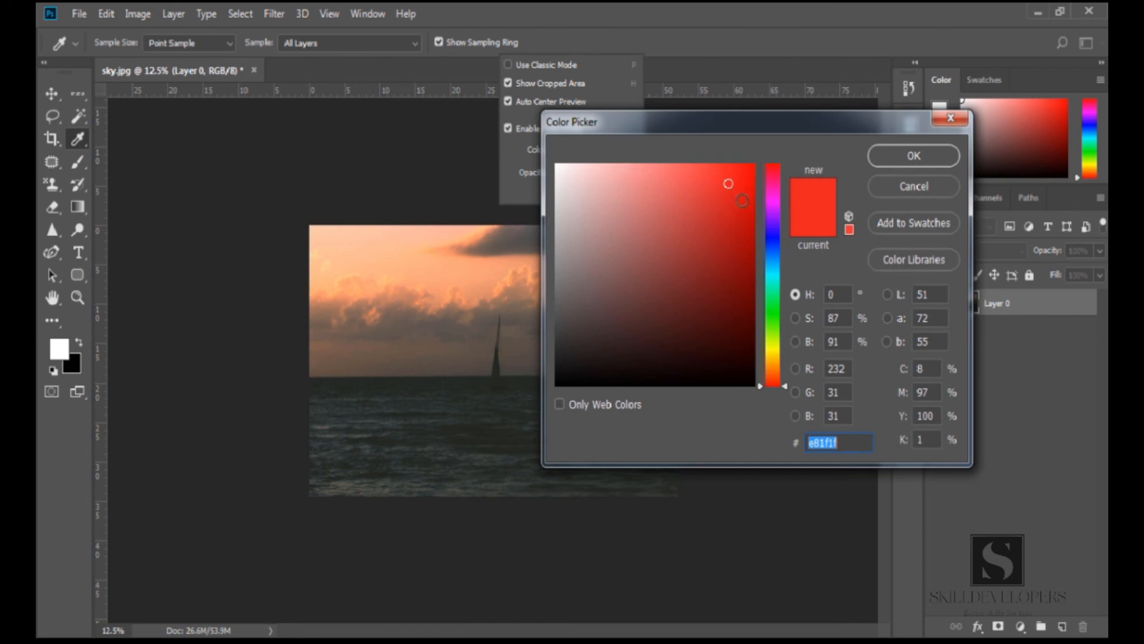
left_click(742, 199)
left_click(742, 225)
left_click(742, 191)
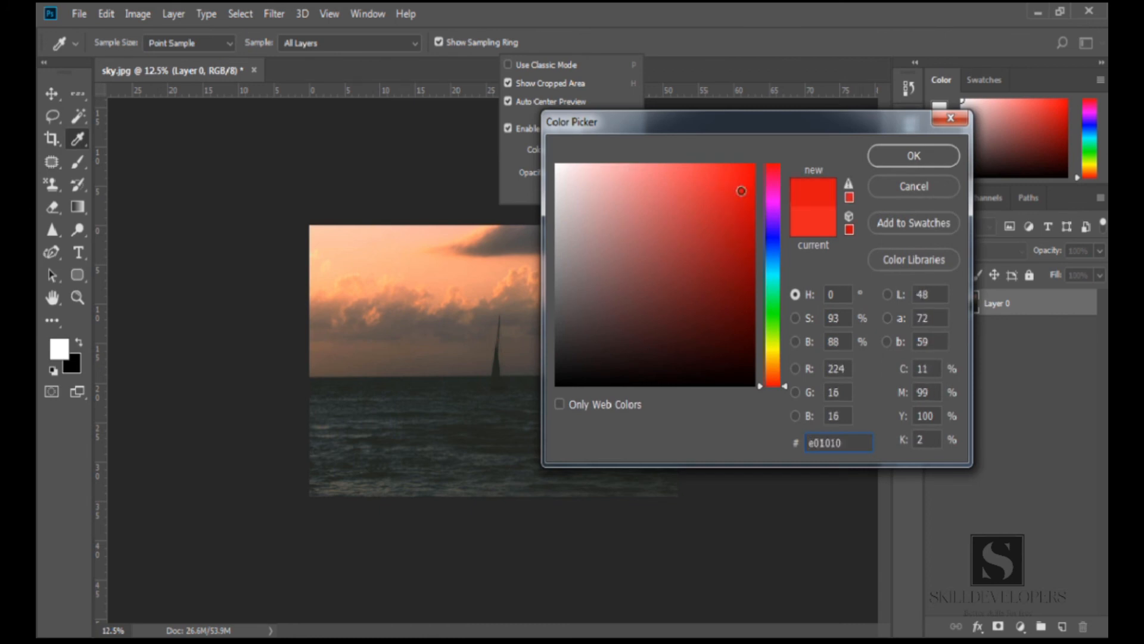
left_click(882, 156)
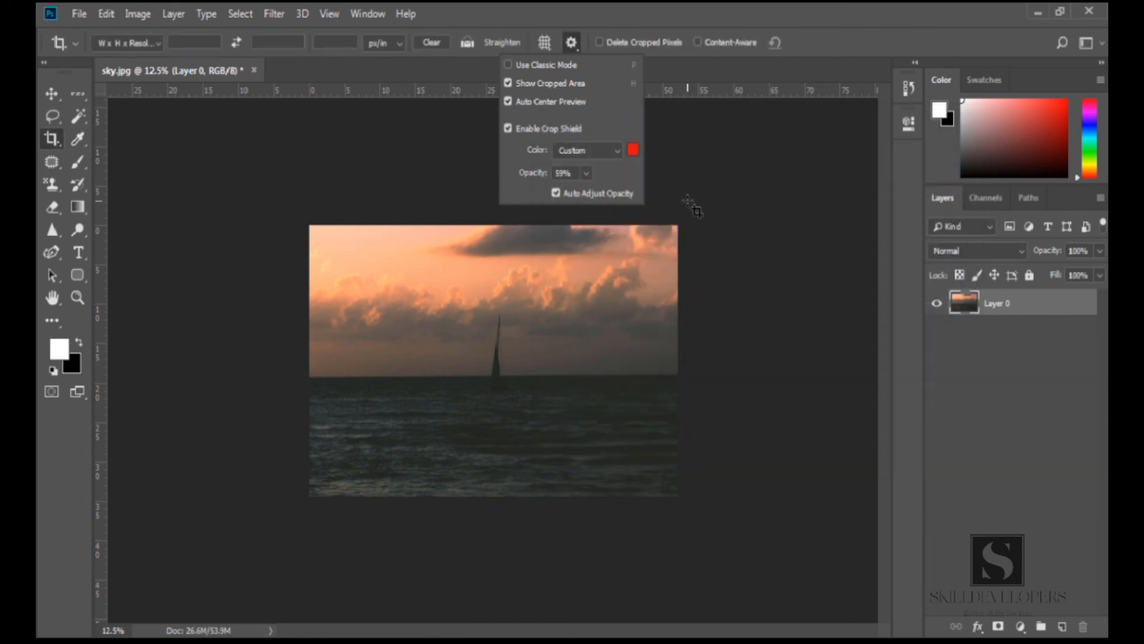
Activate the crop box, set the crop shield opacity to 65%, and commit the crop
left_click(538, 311)
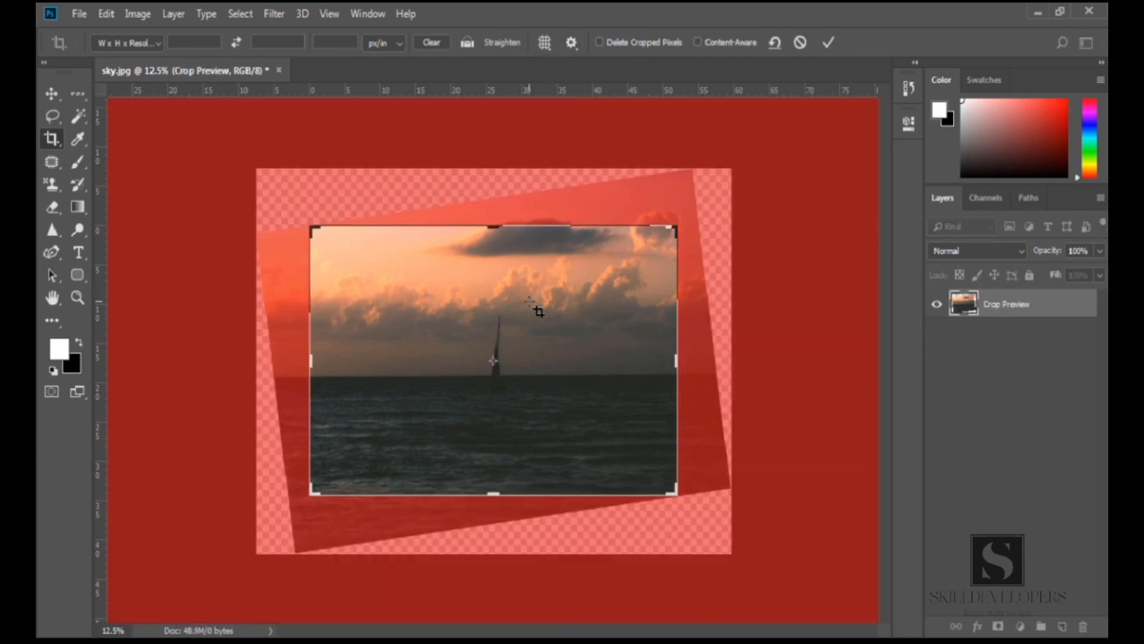
mouse_move(677, 360)
left_mouse_down()
mouse_move(651, 358)
mouse_move(677, 358)
left_mouse_up()
left_click(571, 42)
left_click(585, 172)
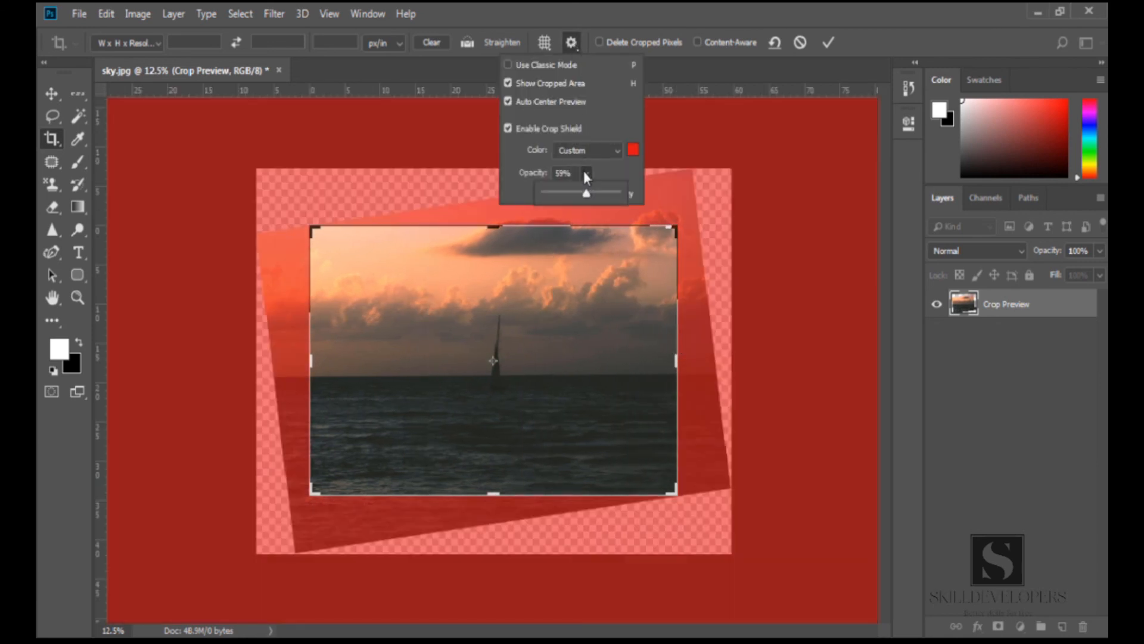
left_click_drag(589, 194, 562, 199)
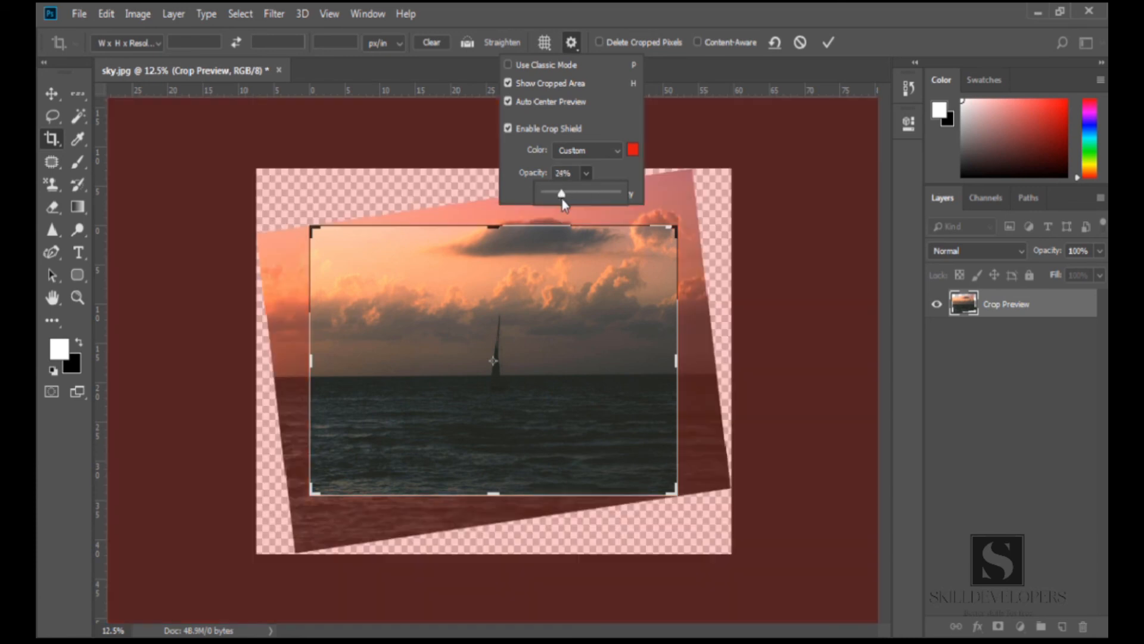
mouse_move(604, 199)
left_mouse_down()
mouse_move(617, 200)
mouse_move(593, 199)
left_mouse_up()
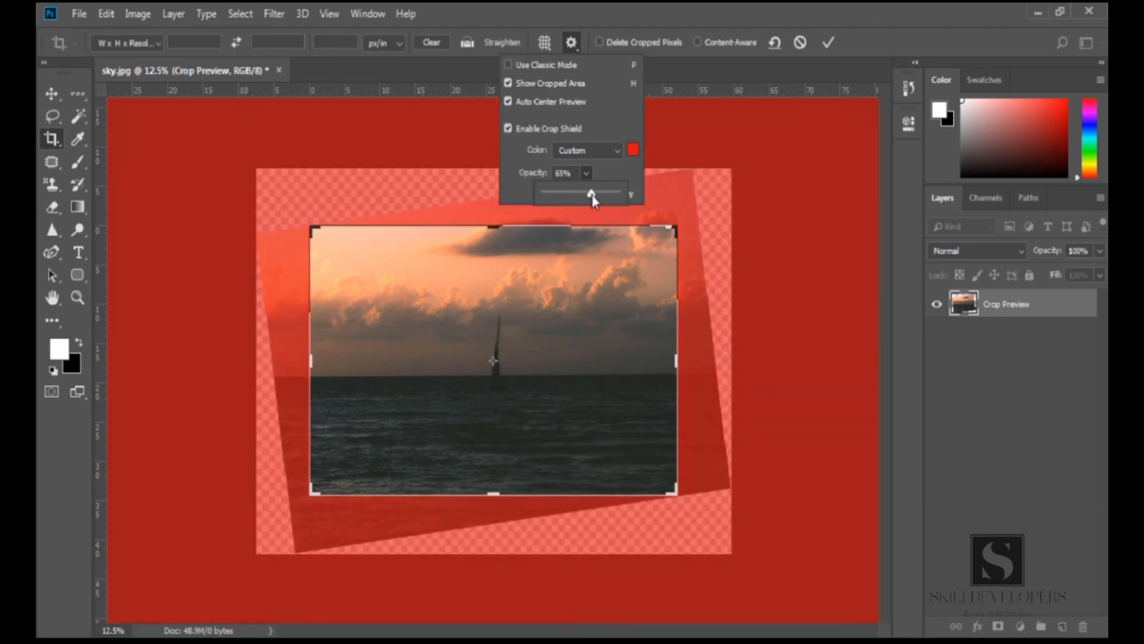
left_click(618, 121)
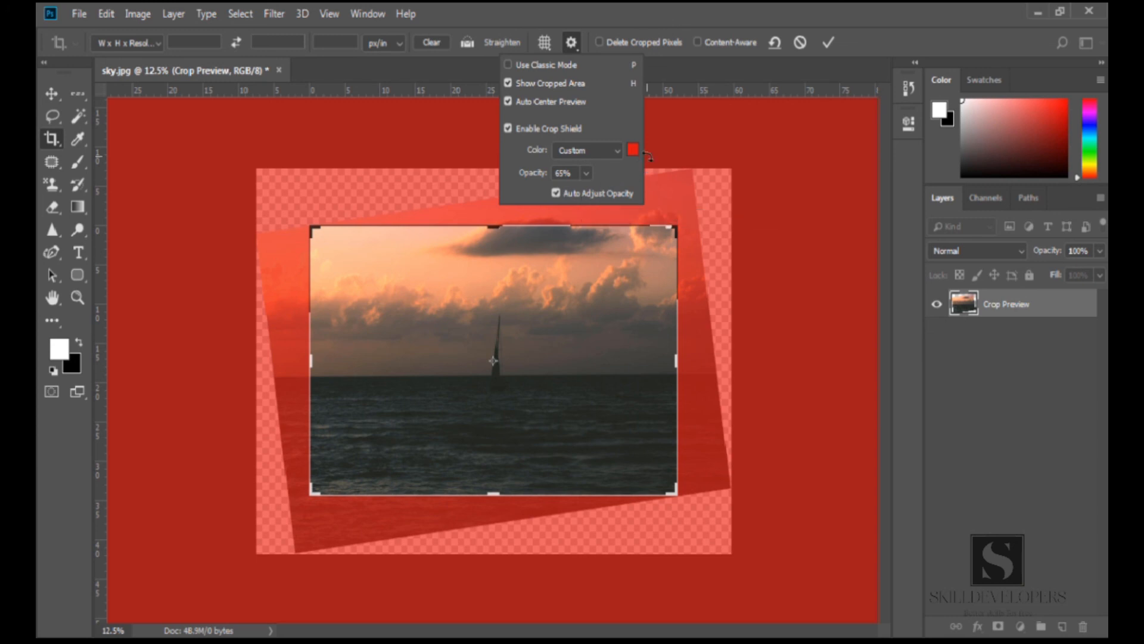
left_click(683, 75)
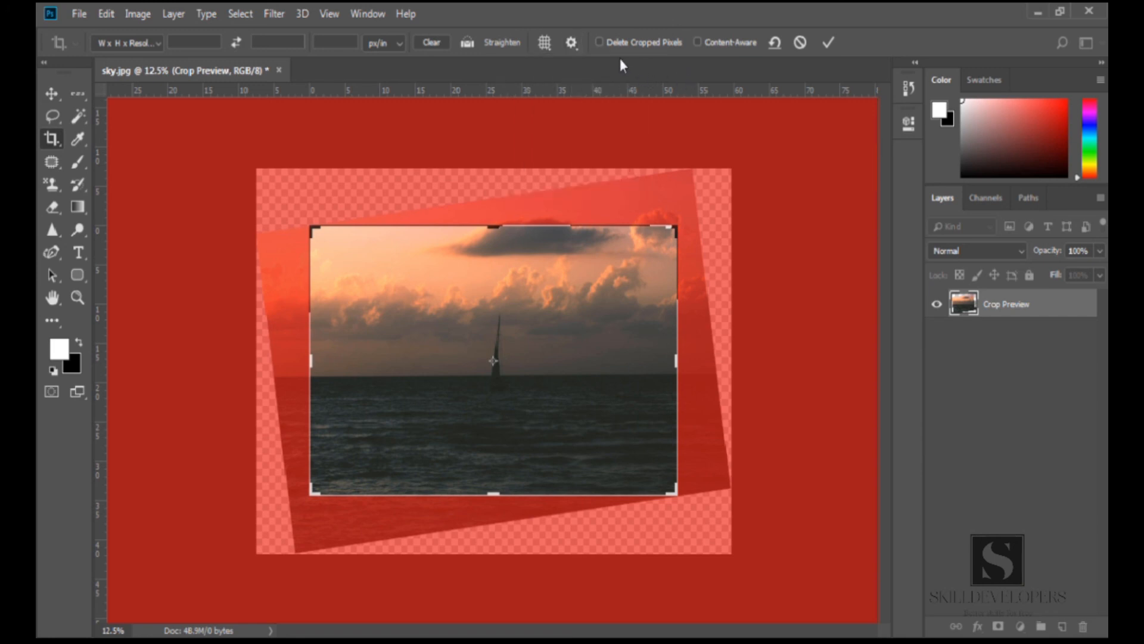
key("Return")
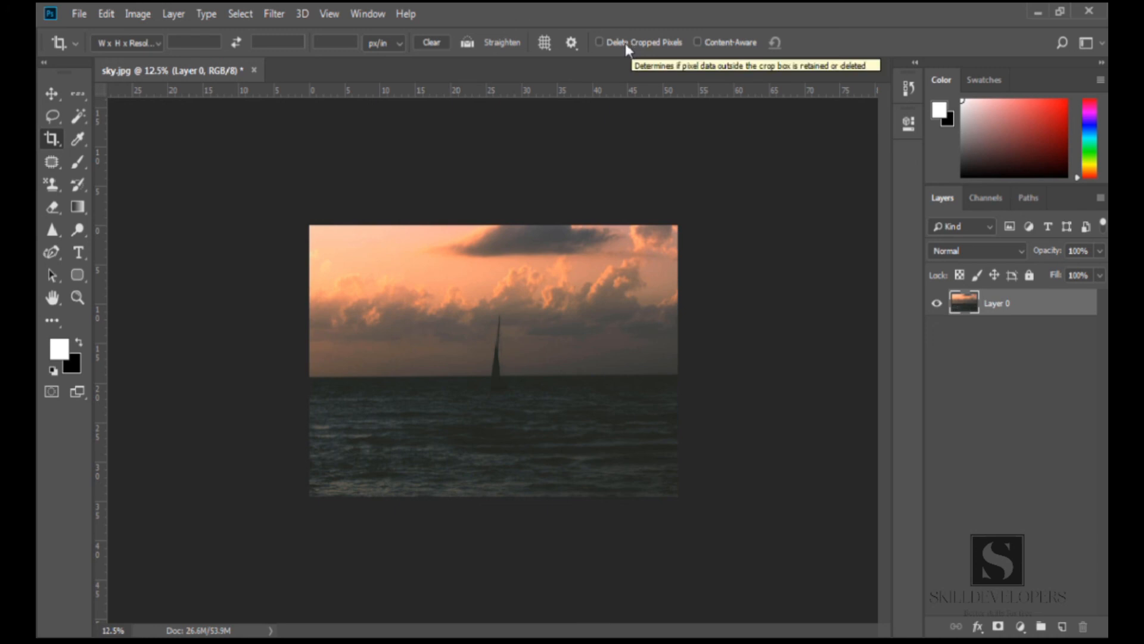
Enable Delete Cropped Pixels and crop tightly around the sailboat
left_click(624, 43)
left_click_drag(433, 294, 582, 446)
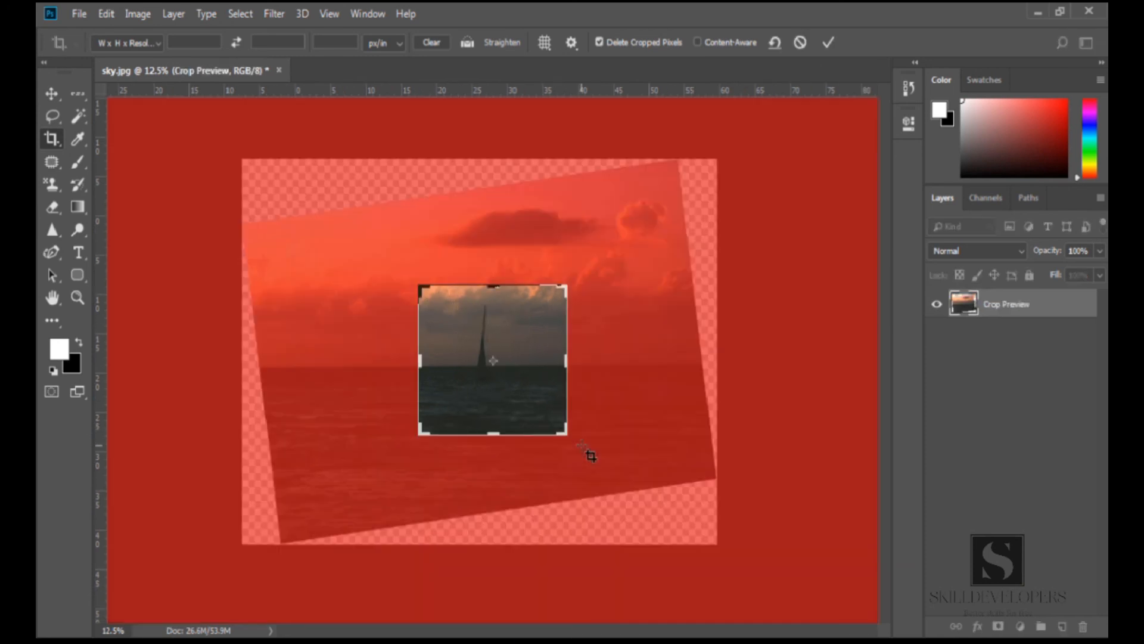
key("Return")
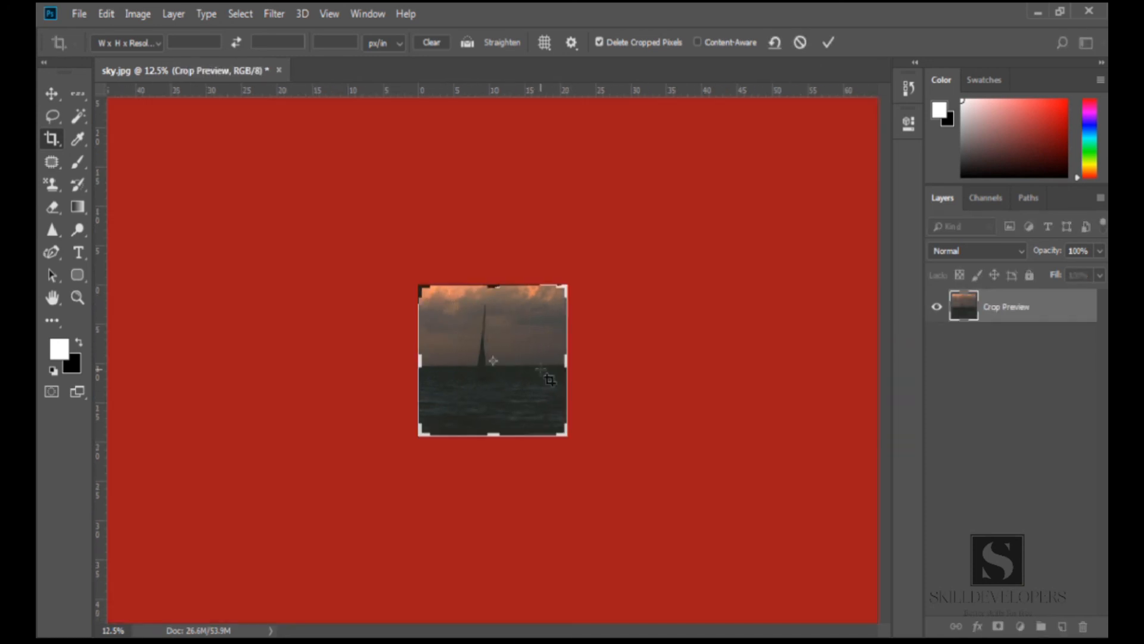
Drag the crop box's side and bottom edges outward, cancel, and undo the sailboat crop
left_click_drag(565, 362, 621, 362)
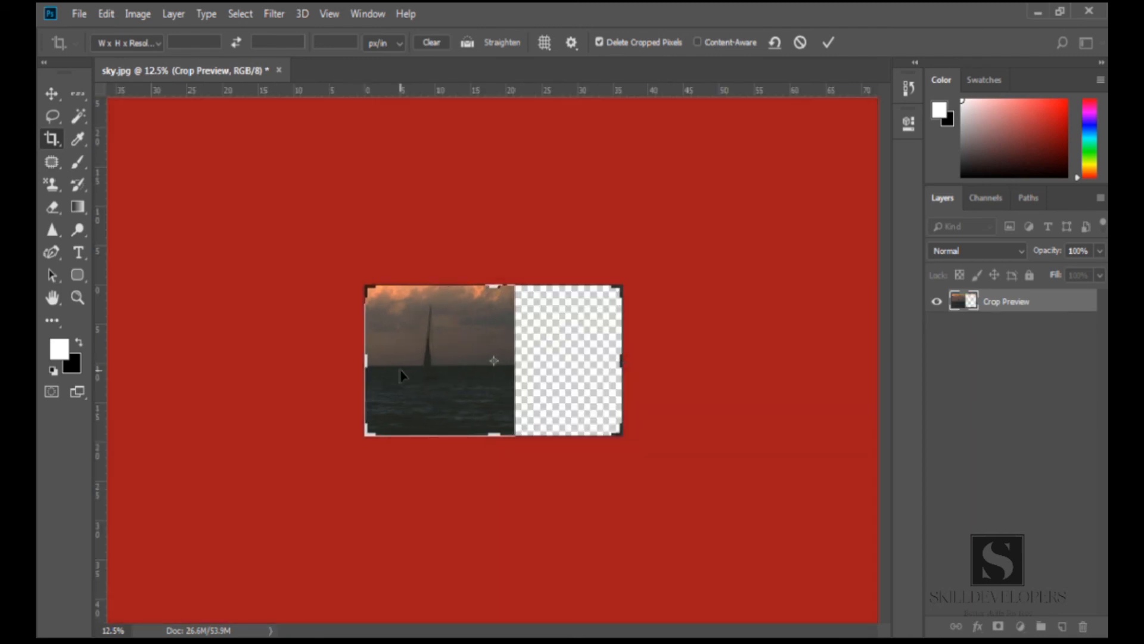
left_click_drag(364, 363, 312, 357)
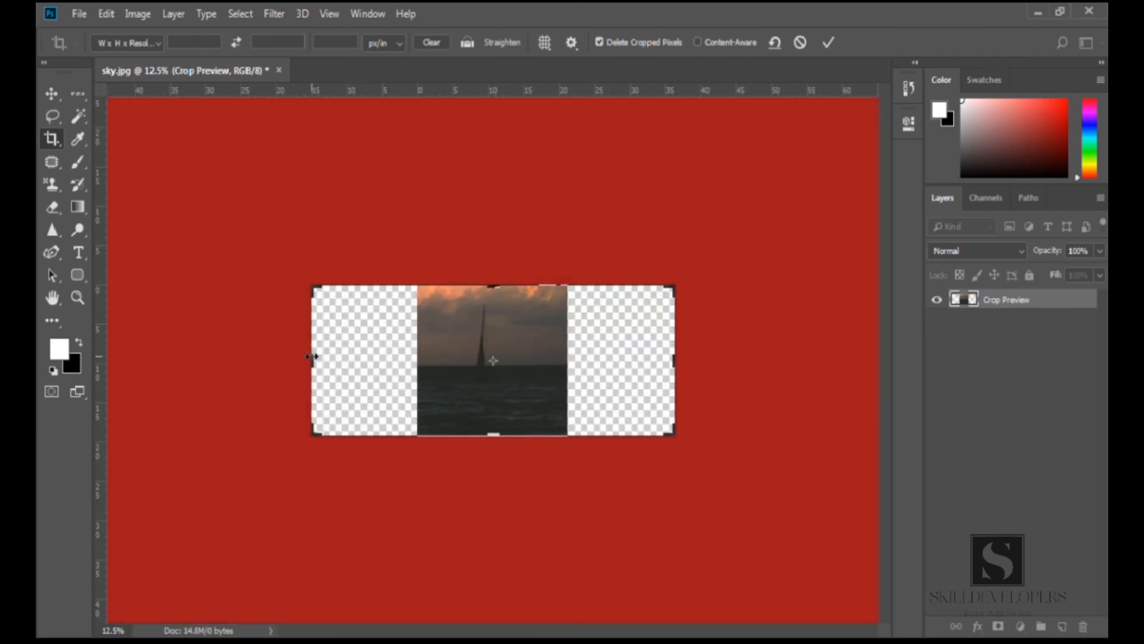
left_click_drag(494, 435, 495, 471)
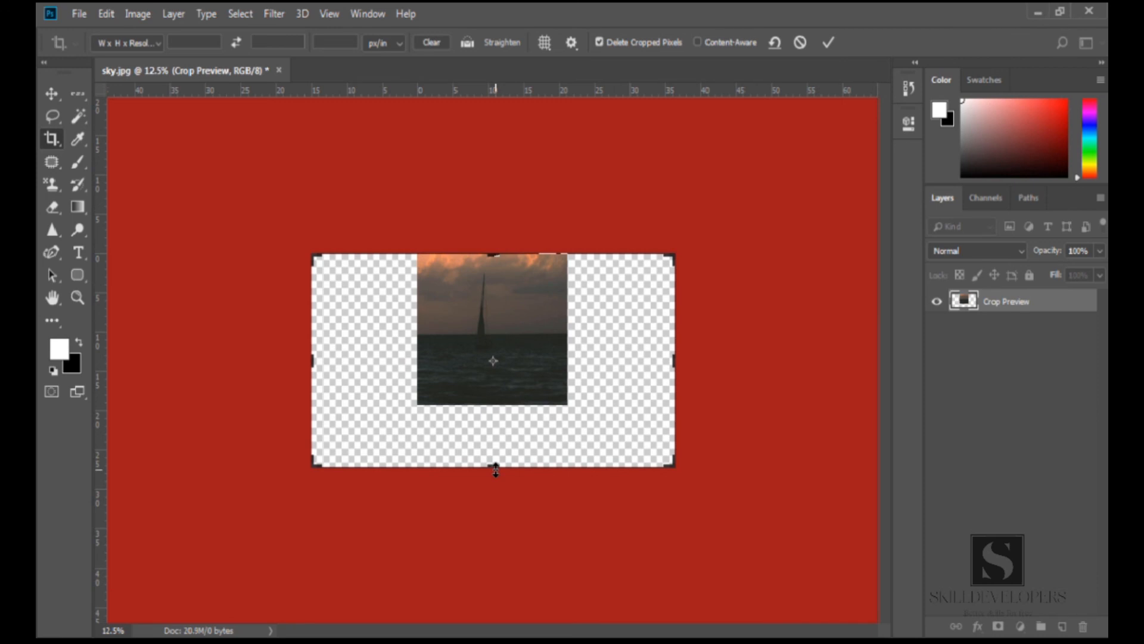
key("Escape")
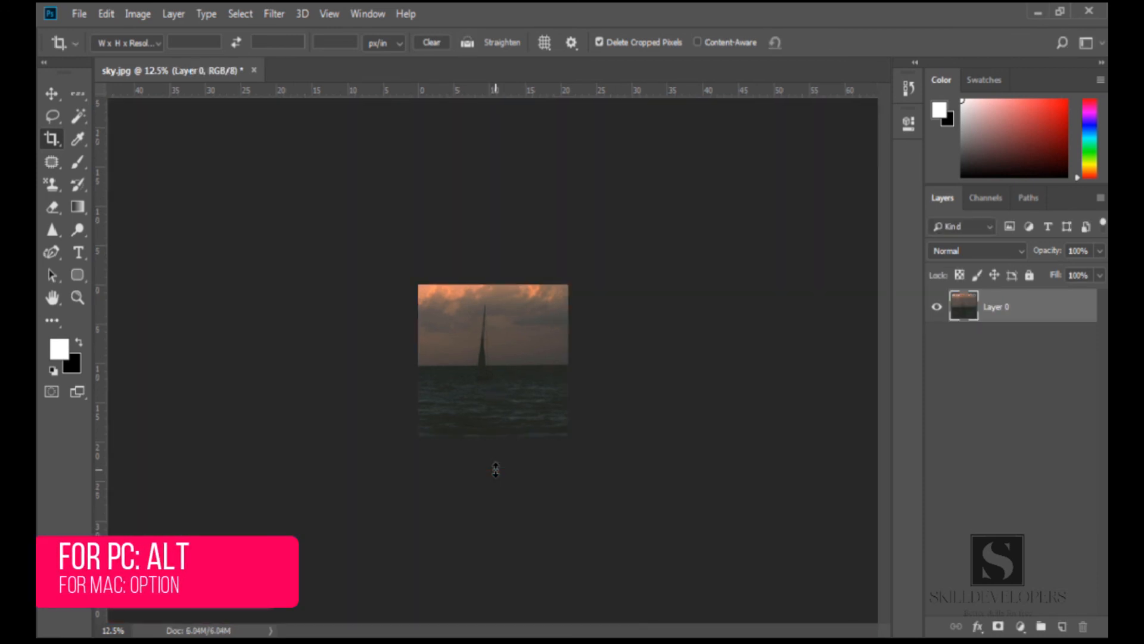
key("ctrl+z")
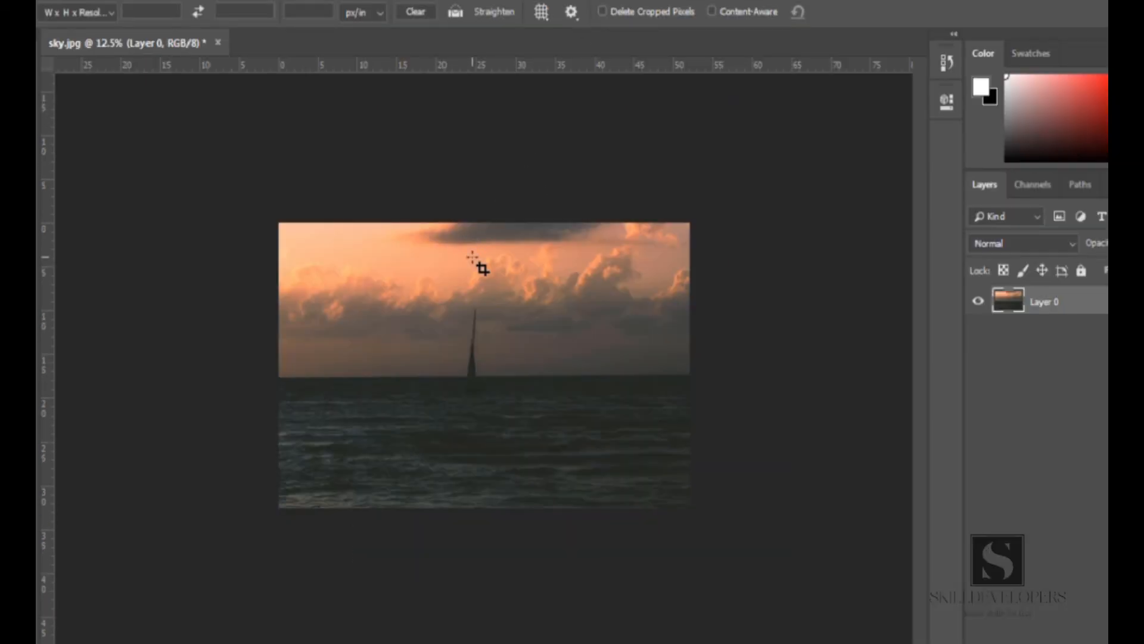
Draw a crop box around the sailboat, widen its right edge, and commit the crop
left_click_drag(417, 295, 536, 432)
left_click_drag(547, 370, 587, 371)
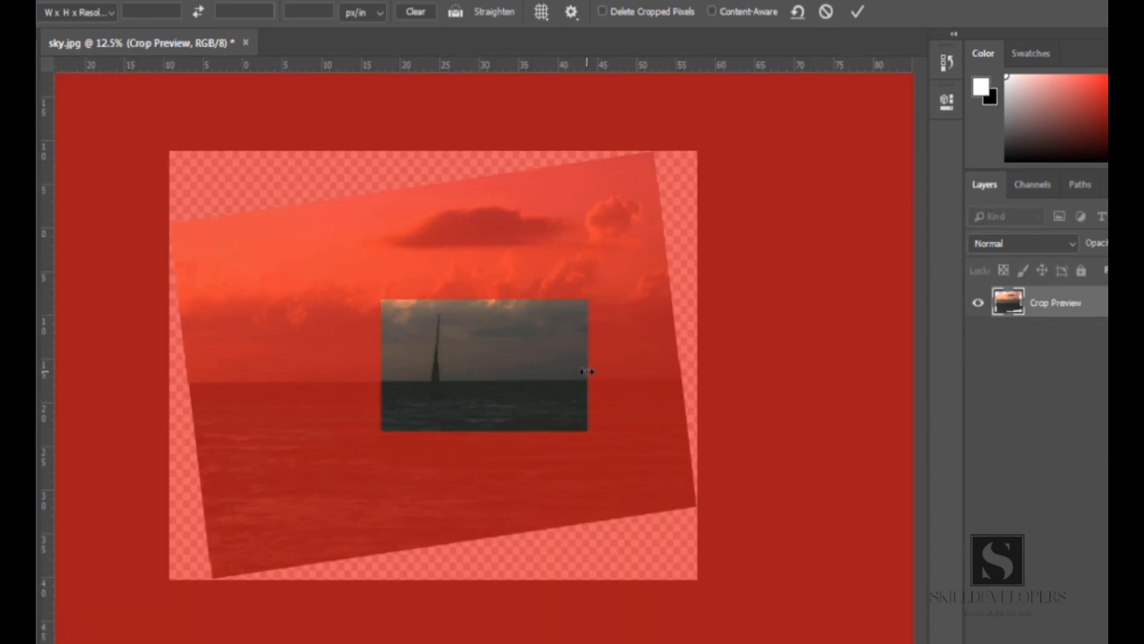
key("Return")
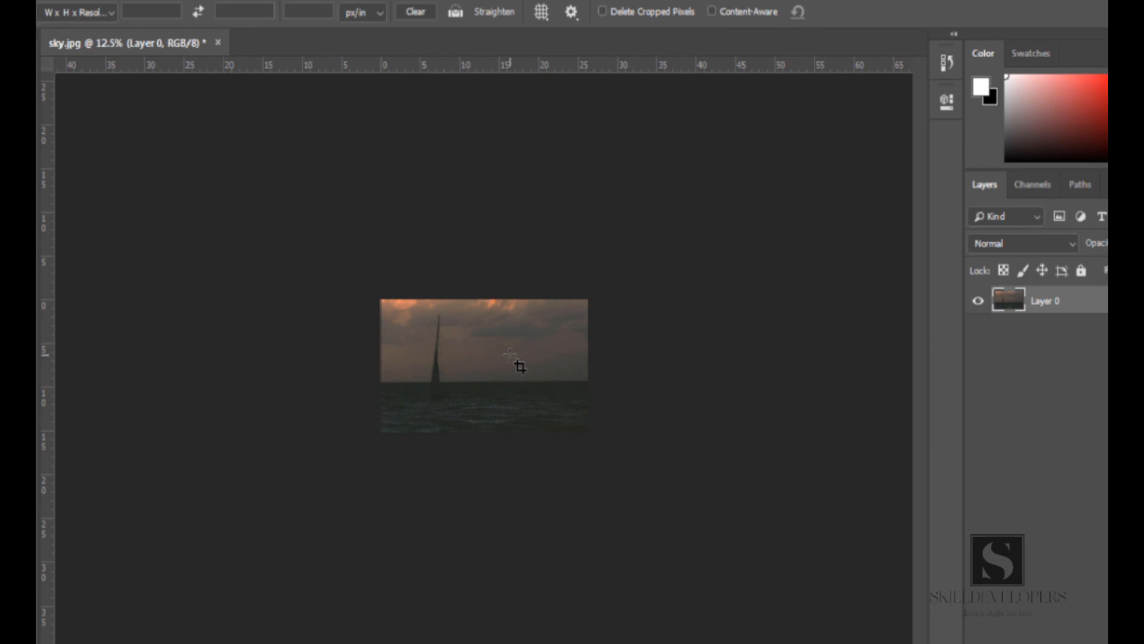
Reopen the crop and drag all four edges outward to recover the hidden image area, then commit
left_click(519, 366)
left_click_drag(587, 365, 614, 365)
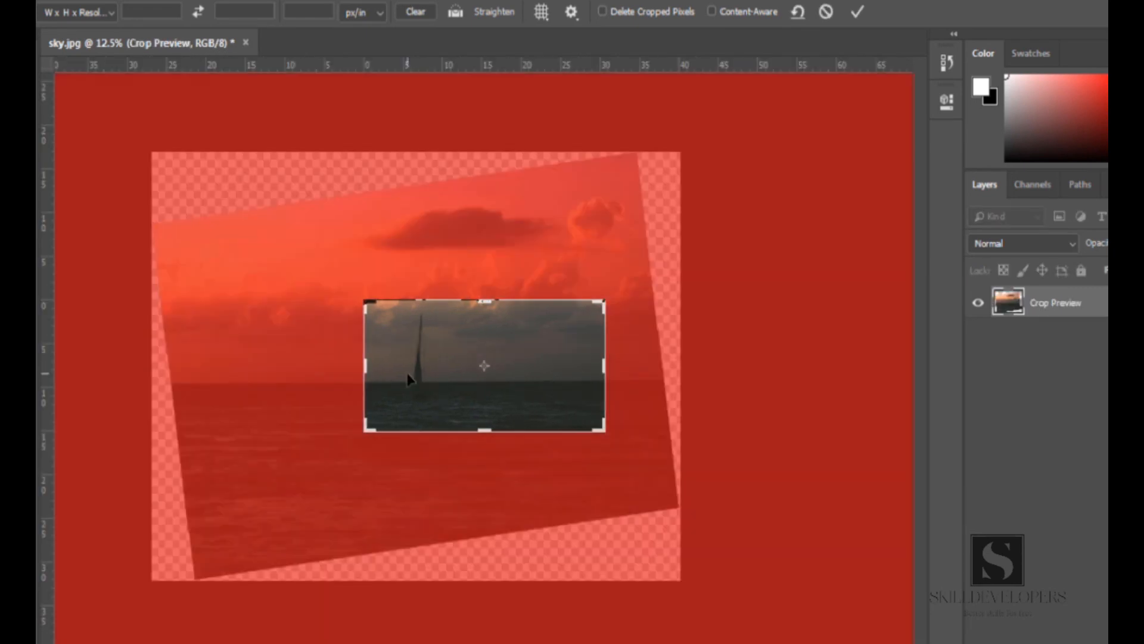
left_click_drag(365, 365, 288, 357)
left_click_drag(485, 429, 485, 467)
left_click_drag(481, 262, 476, 230)
key("Return")
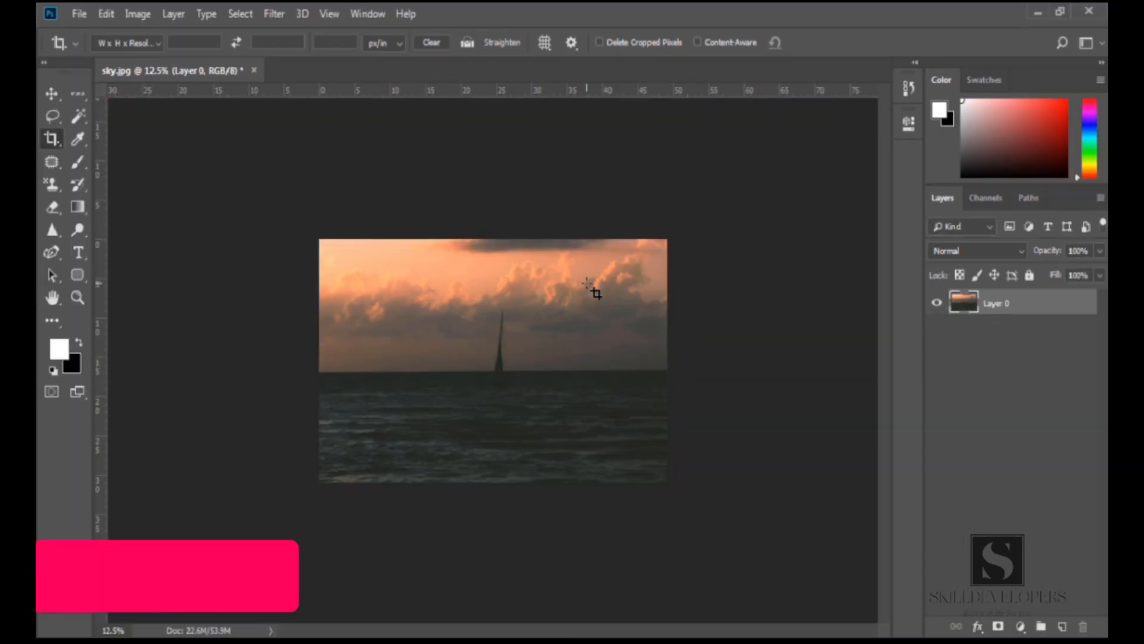
Activate the crop box, toggle Show Cropped Area off and on, and commit the crop
left_click(595, 283)
key("ctrl")
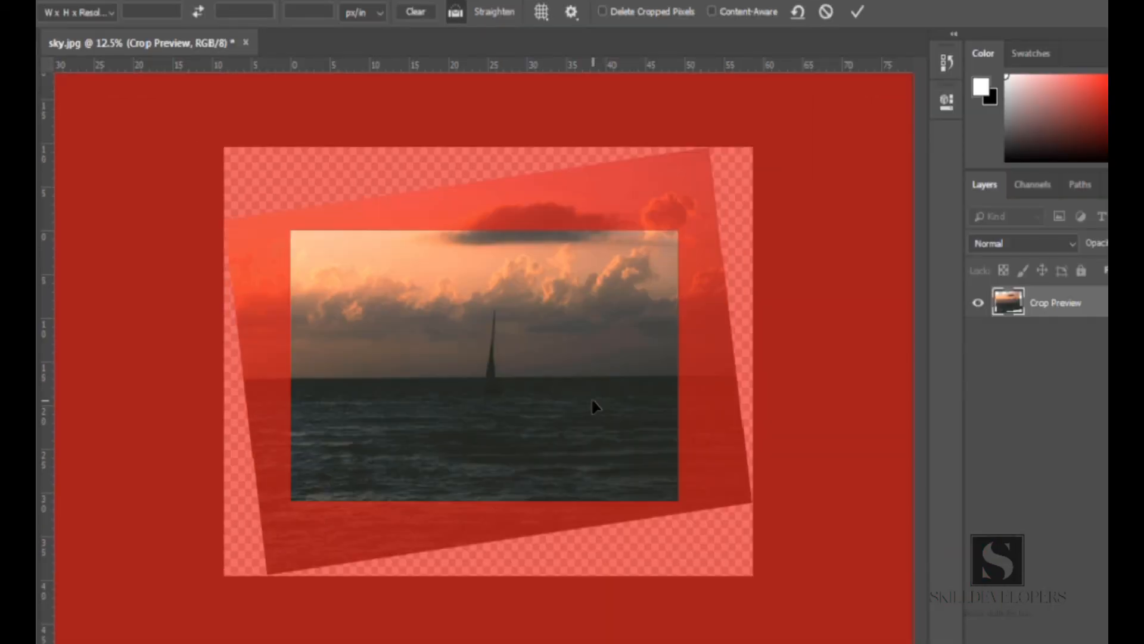
key("ctrl+h")
key("ctrl+h")
key("Return")
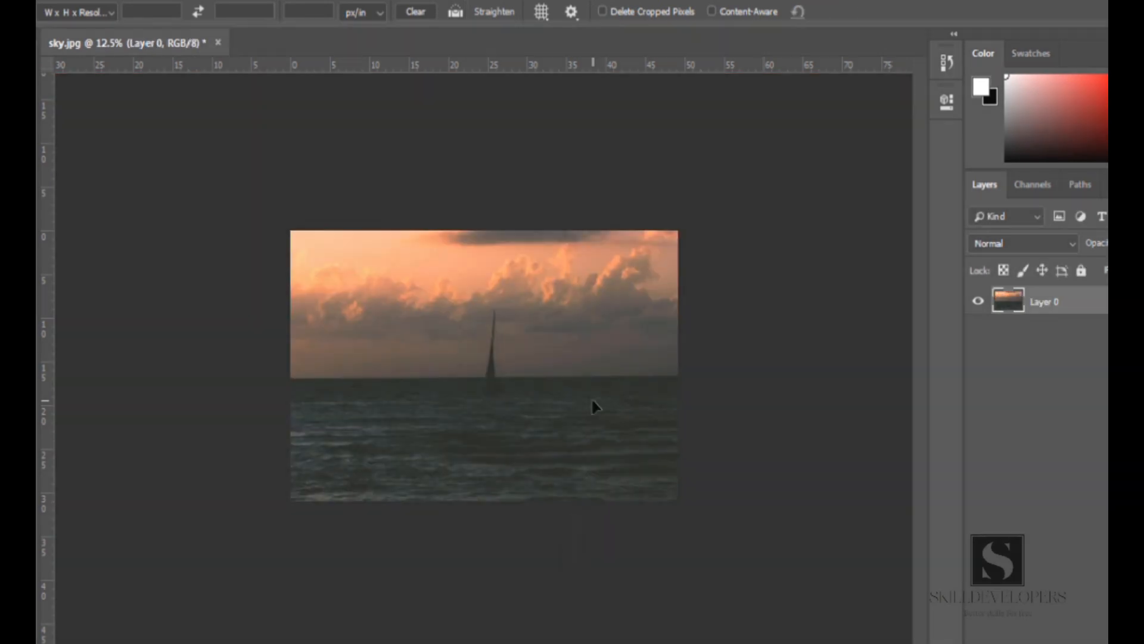